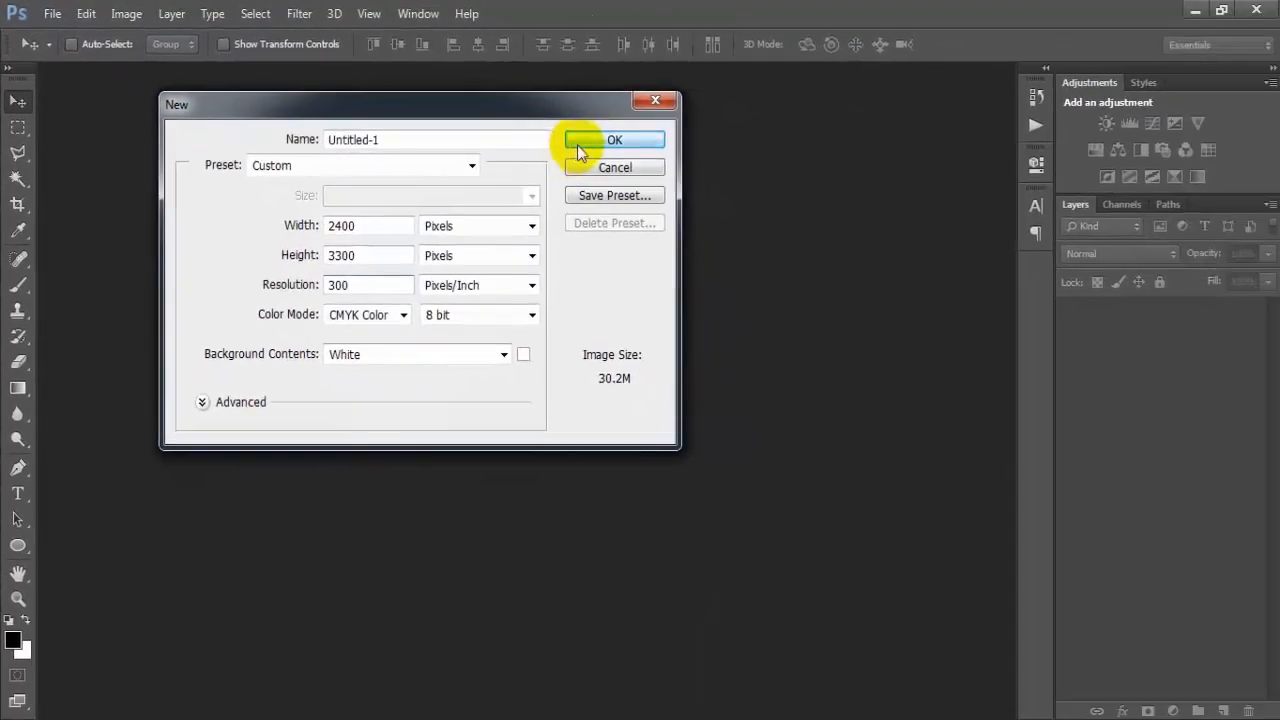
Step: Create the 2400 × 3300 pixel, 300 pixels/inch CMYK document and add a dark grey Solid Color fill layer
left_click(690, 162)
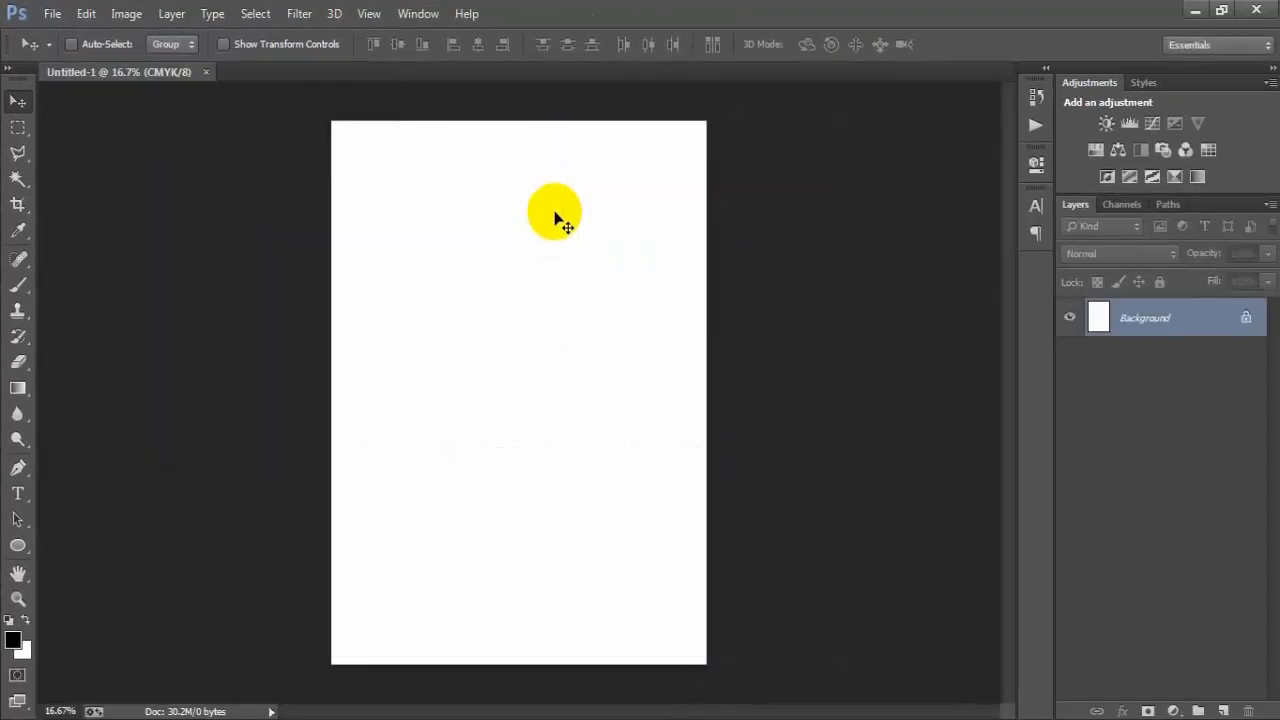
left_click(1177, 700)
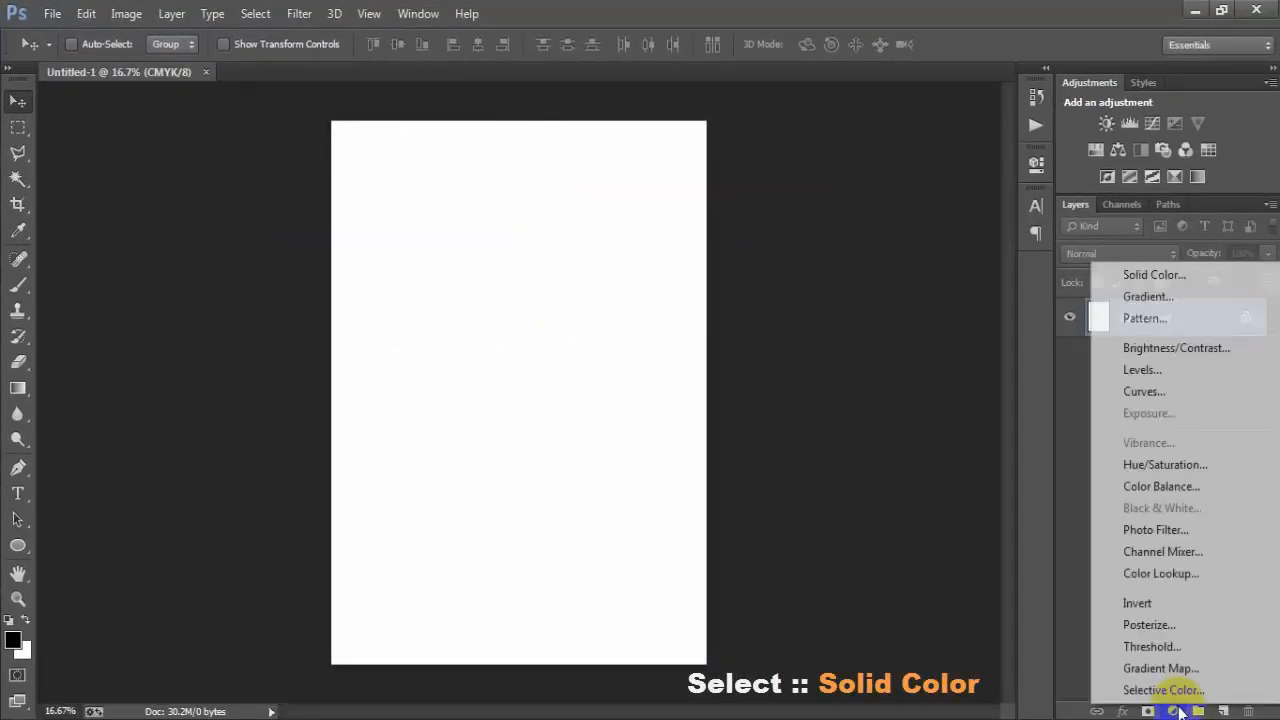
left_click(1125, 276)
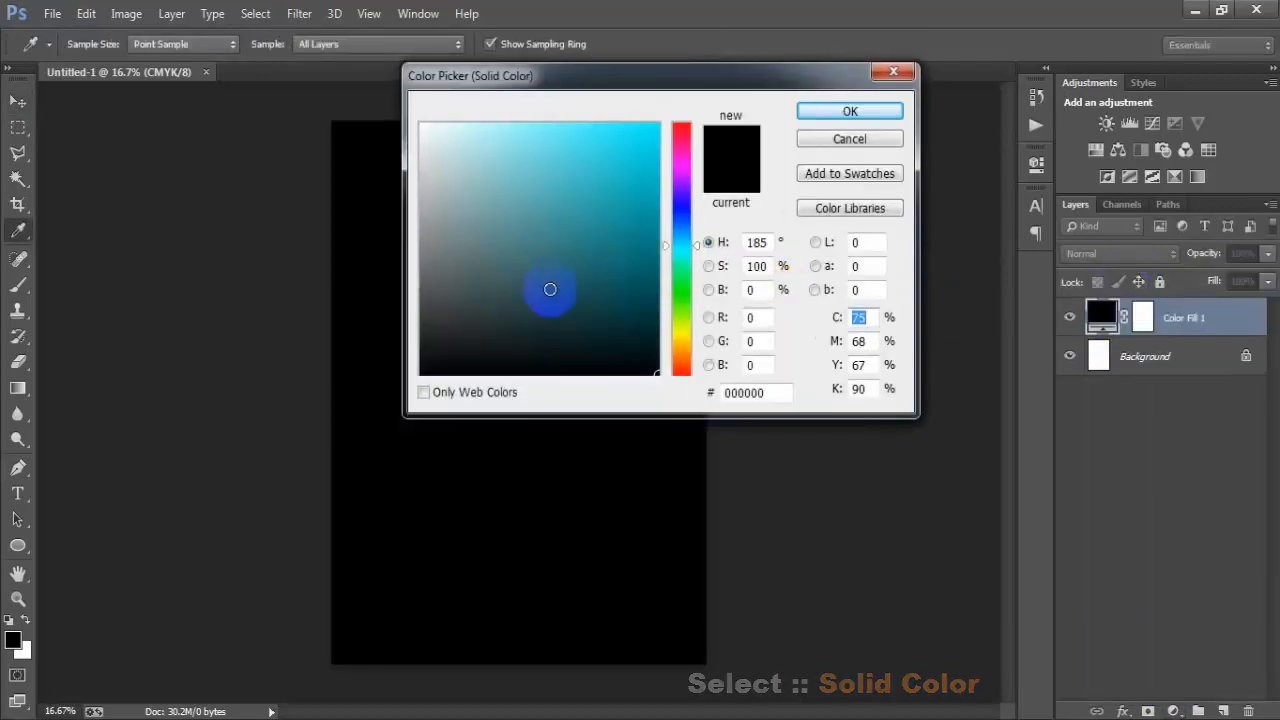
left_click(421, 279)
left_click(815, 122)
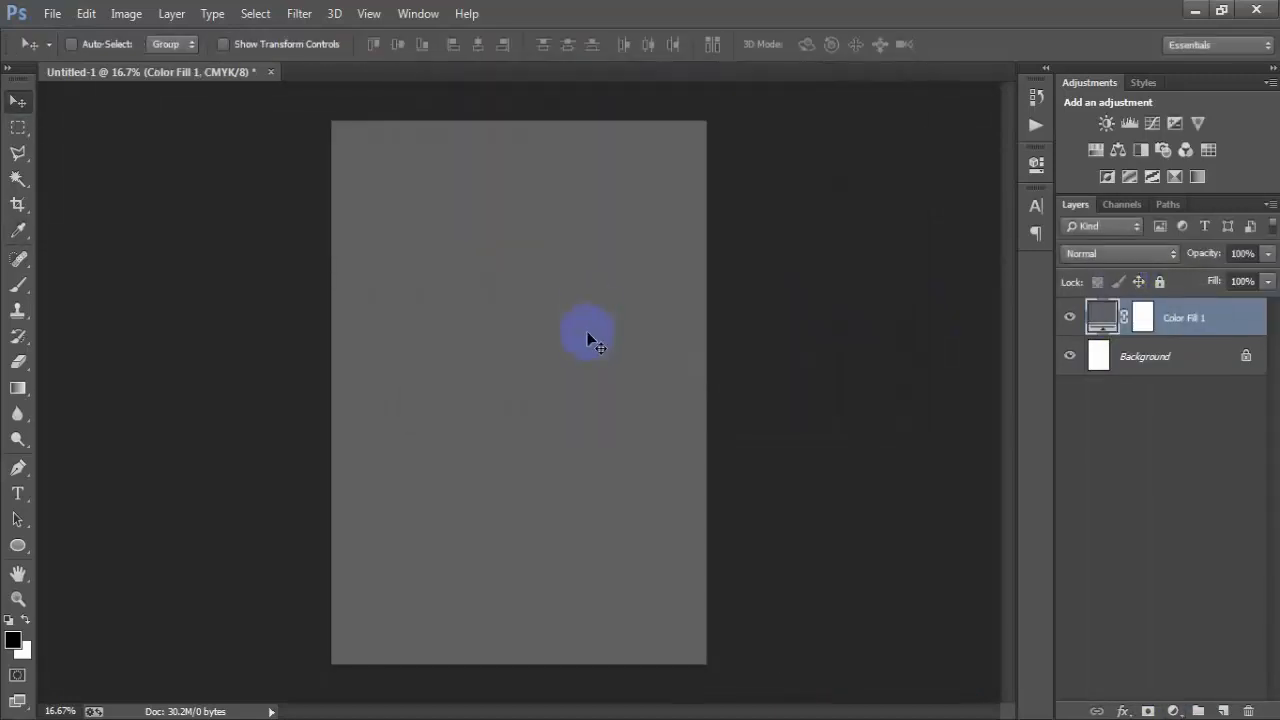
Step: Add a new layer and place the text "YOUR" on it in the upper part of the page with the Horizontal Type tool
left_click(1223, 710)
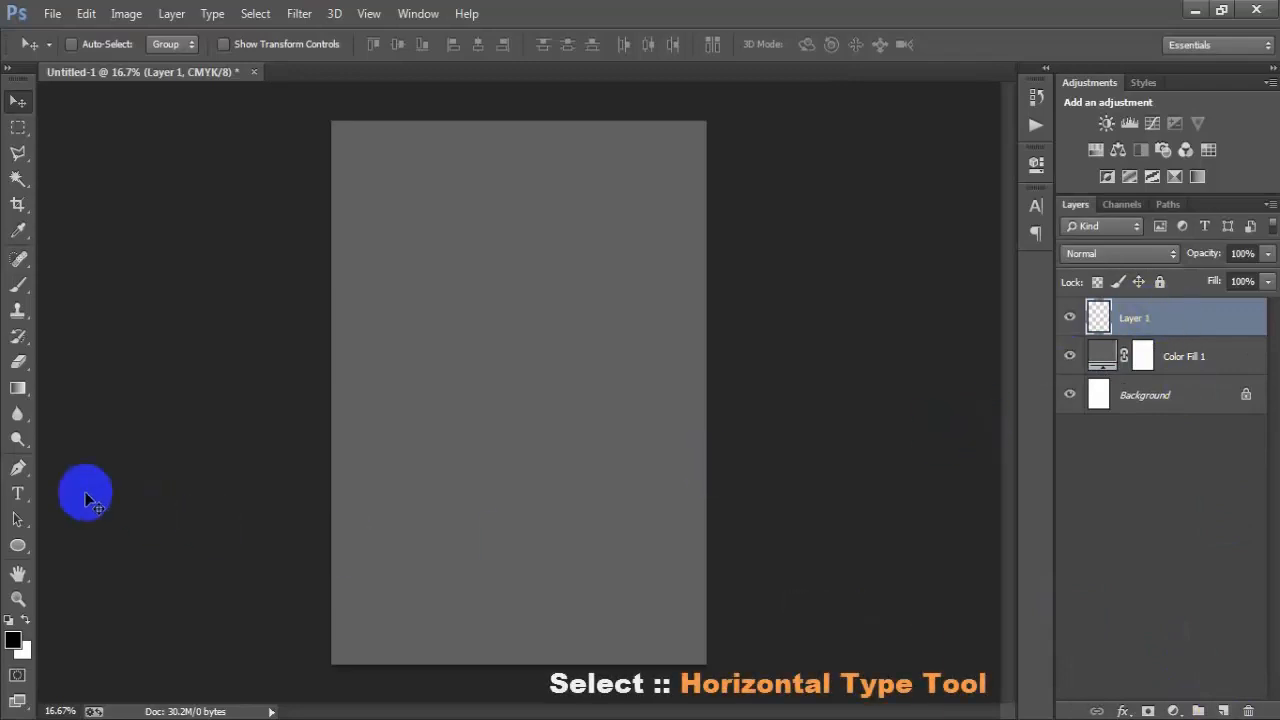
left_click(18, 493)
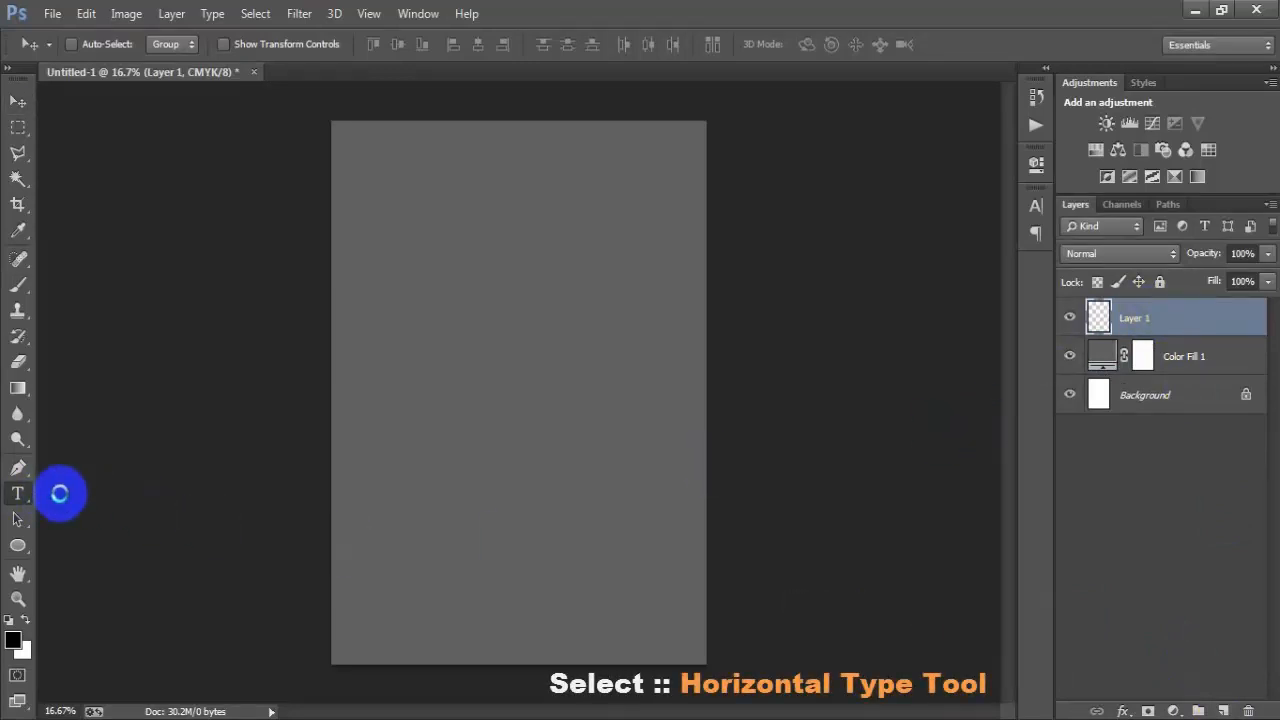
left_click(98, 491)
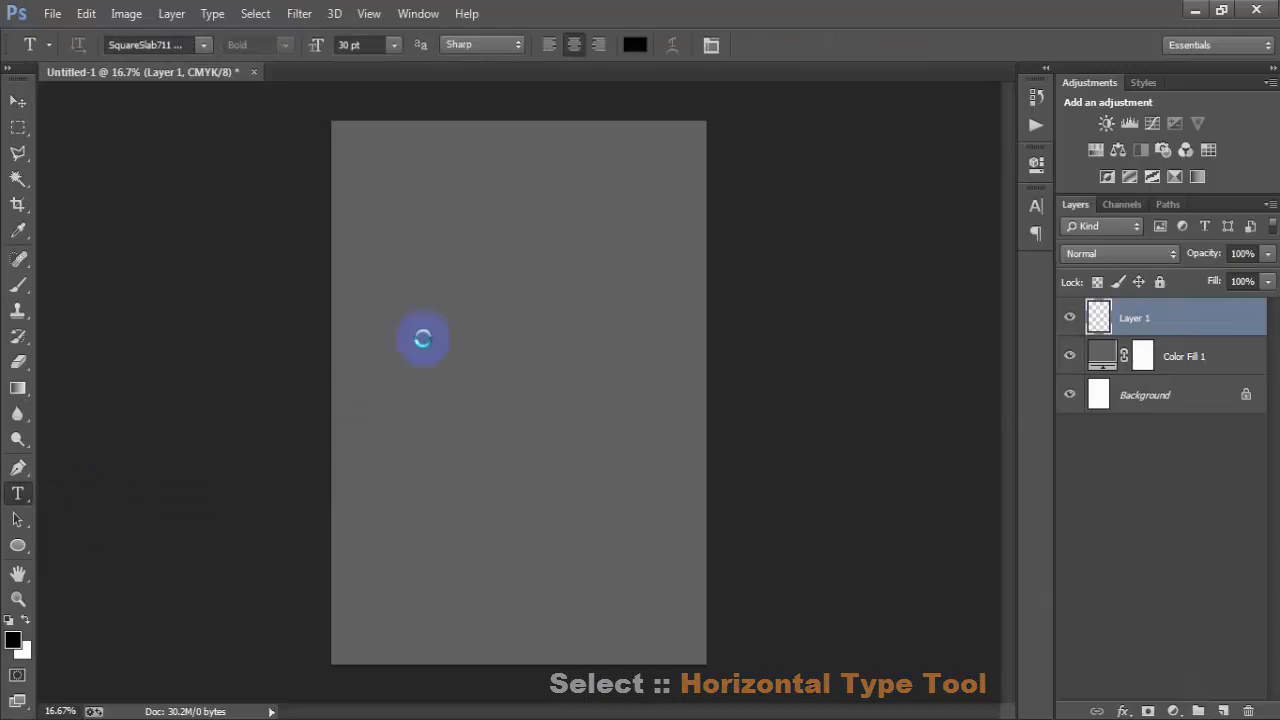
left_click(483, 258)
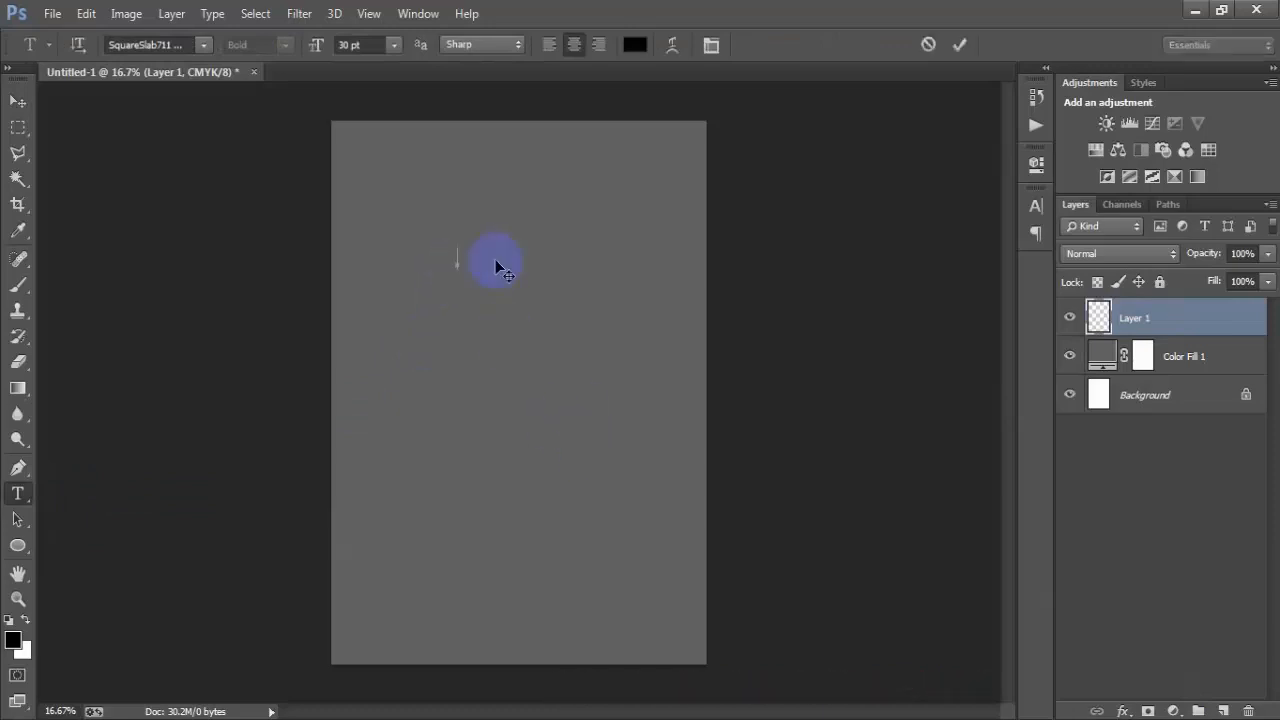
type("YOUR")
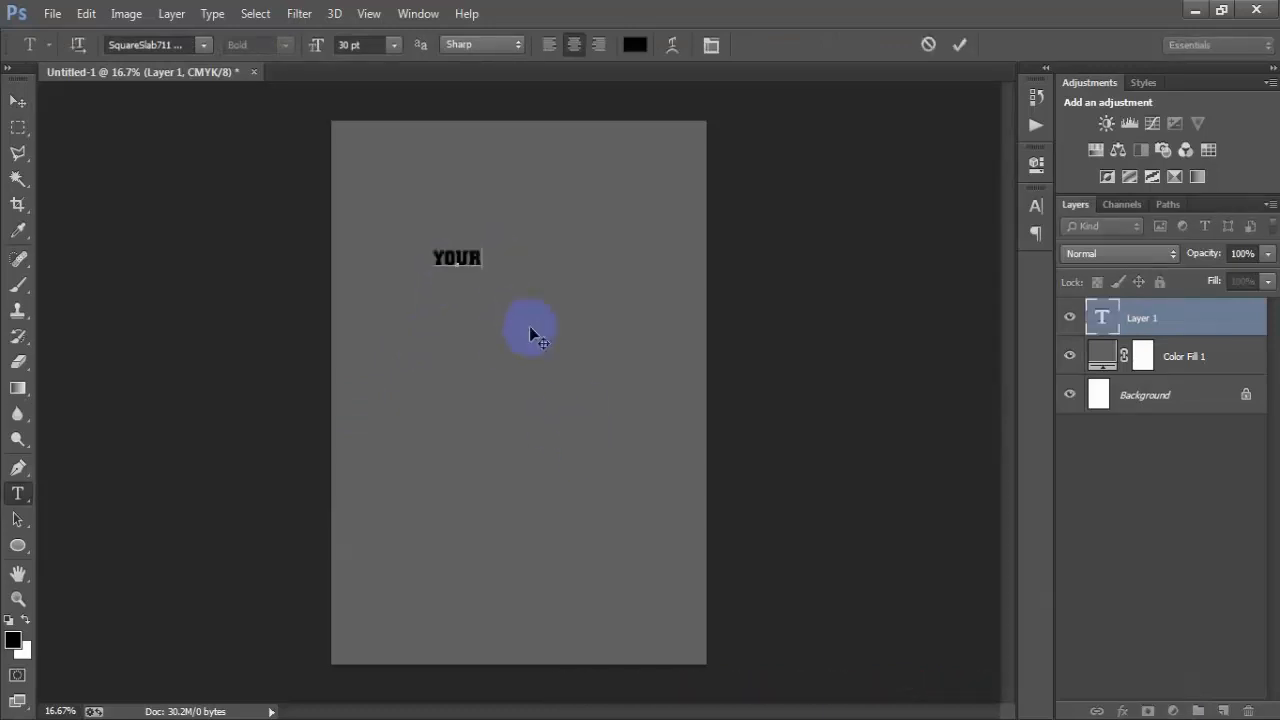
left_click(18, 101)
left_click(614, 606)
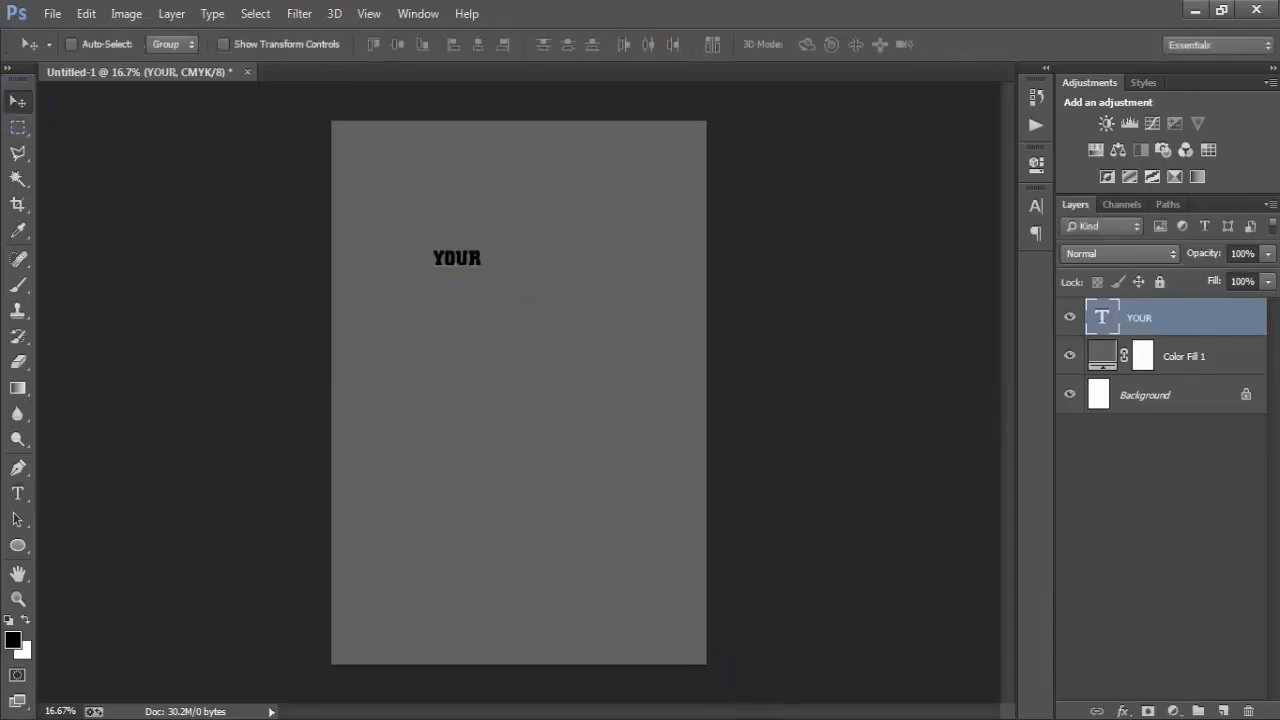
Step: Scale the "YOUR" text to about 307% near the page's upper edge and centre it horizontally on the background
left_click_drag(466, 252, 529, 158)
key("ctrl+t")
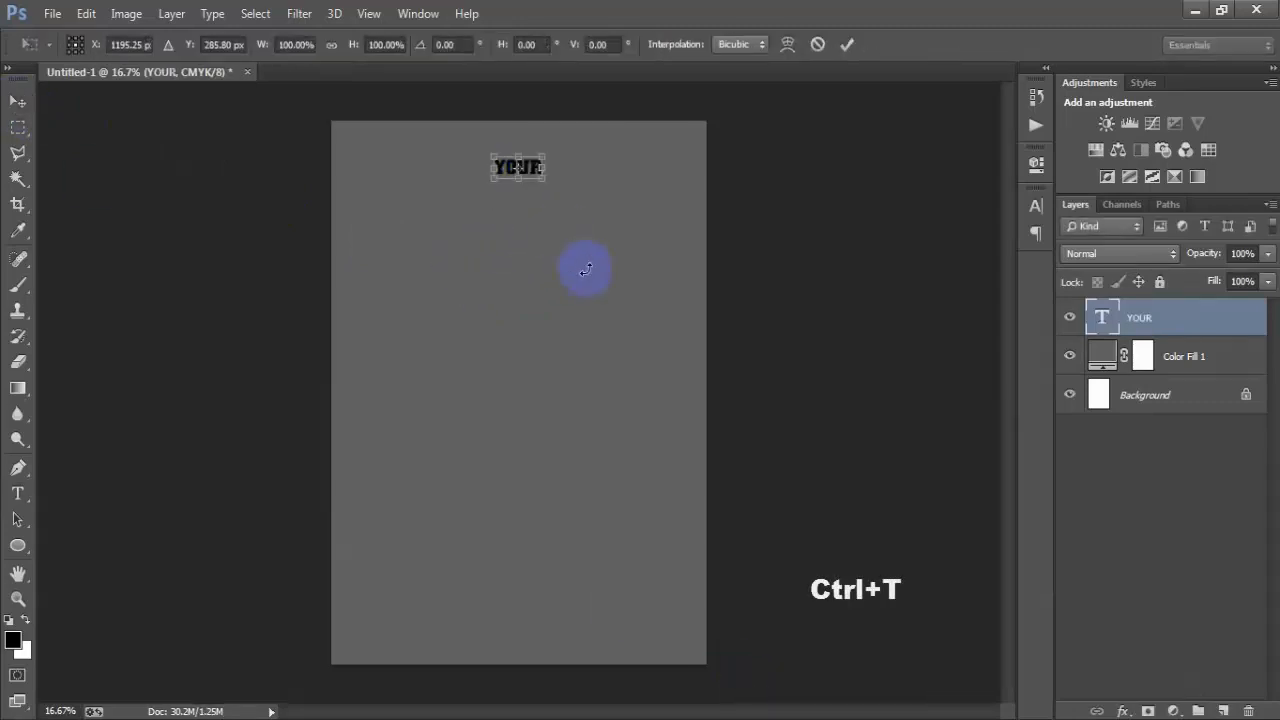
left_click_drag(545, 180, 594, 206)
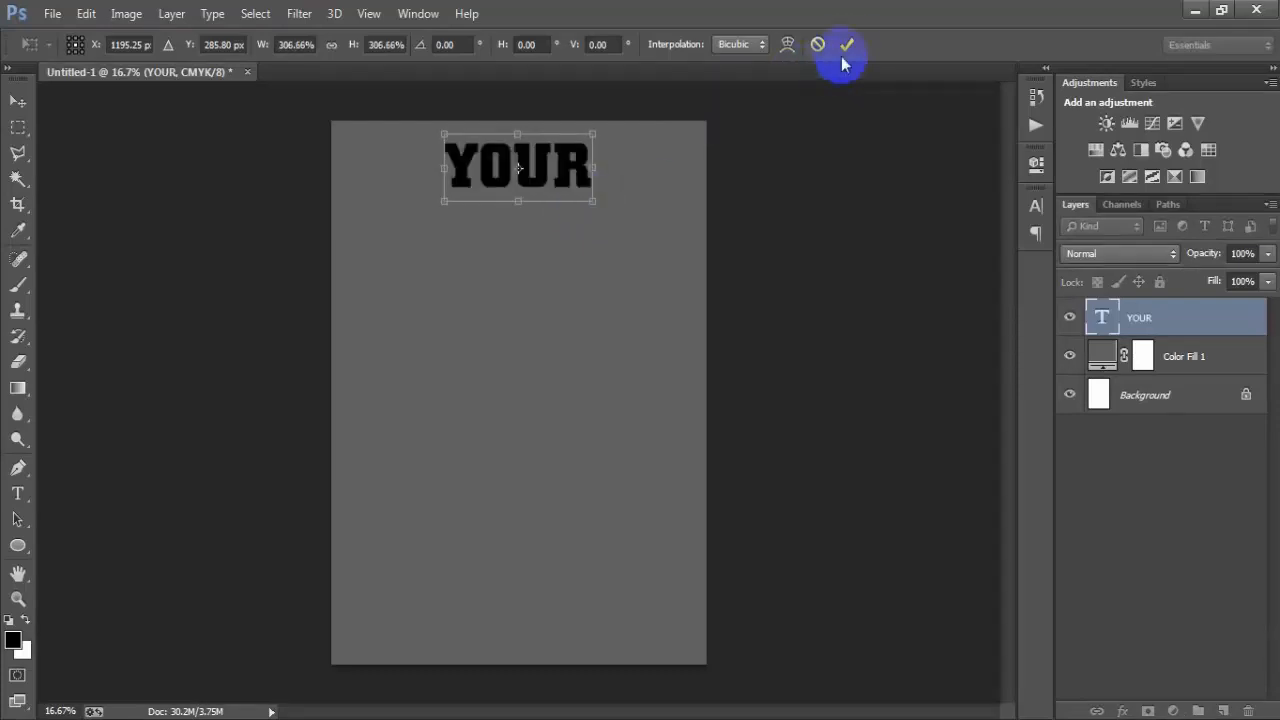
left_click(1170, 397, "shift")
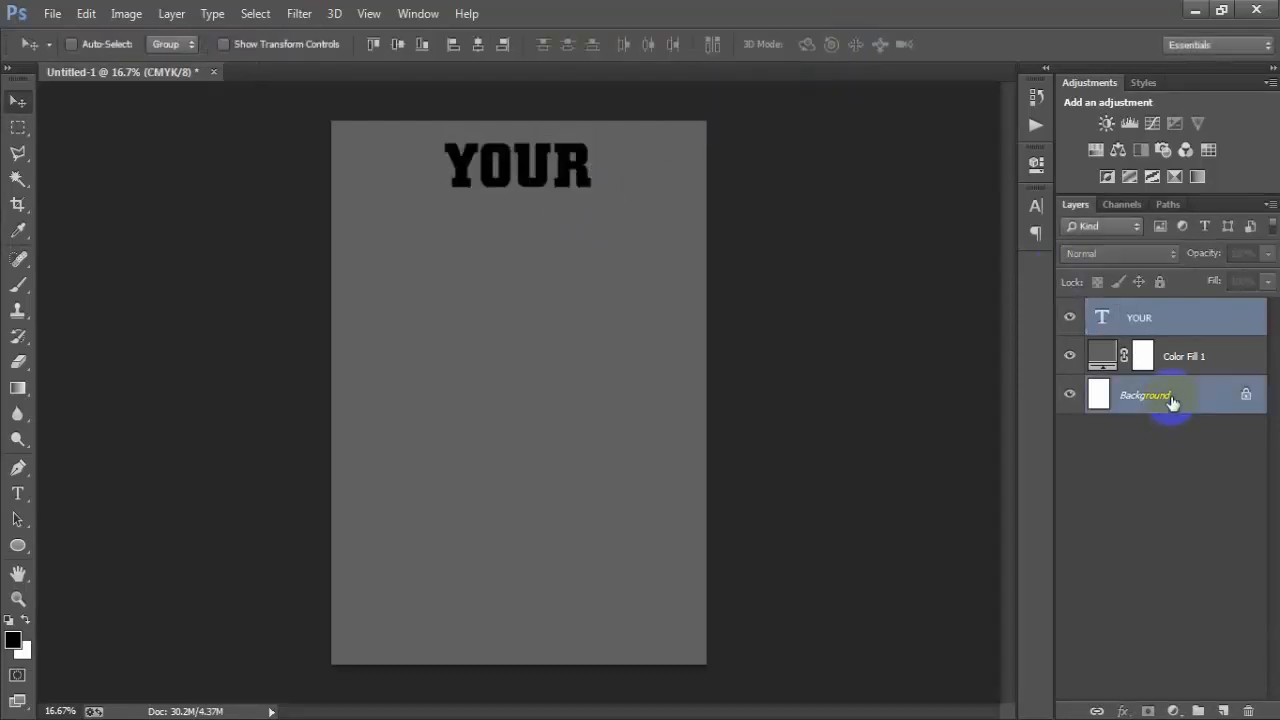
left_click(480, 44)
Step: Change the color of the "YOUR" text to white
left_click(1140, 317)
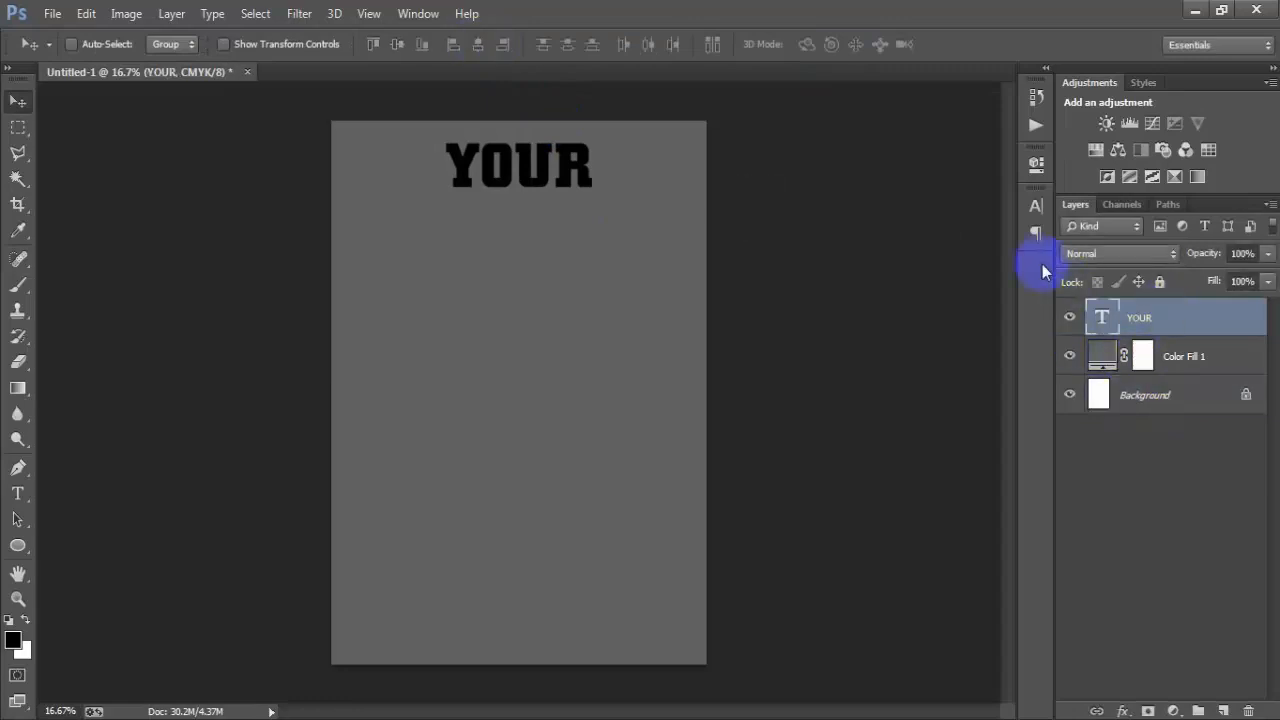
left_click(1036, 205)
left_click(965, 318)
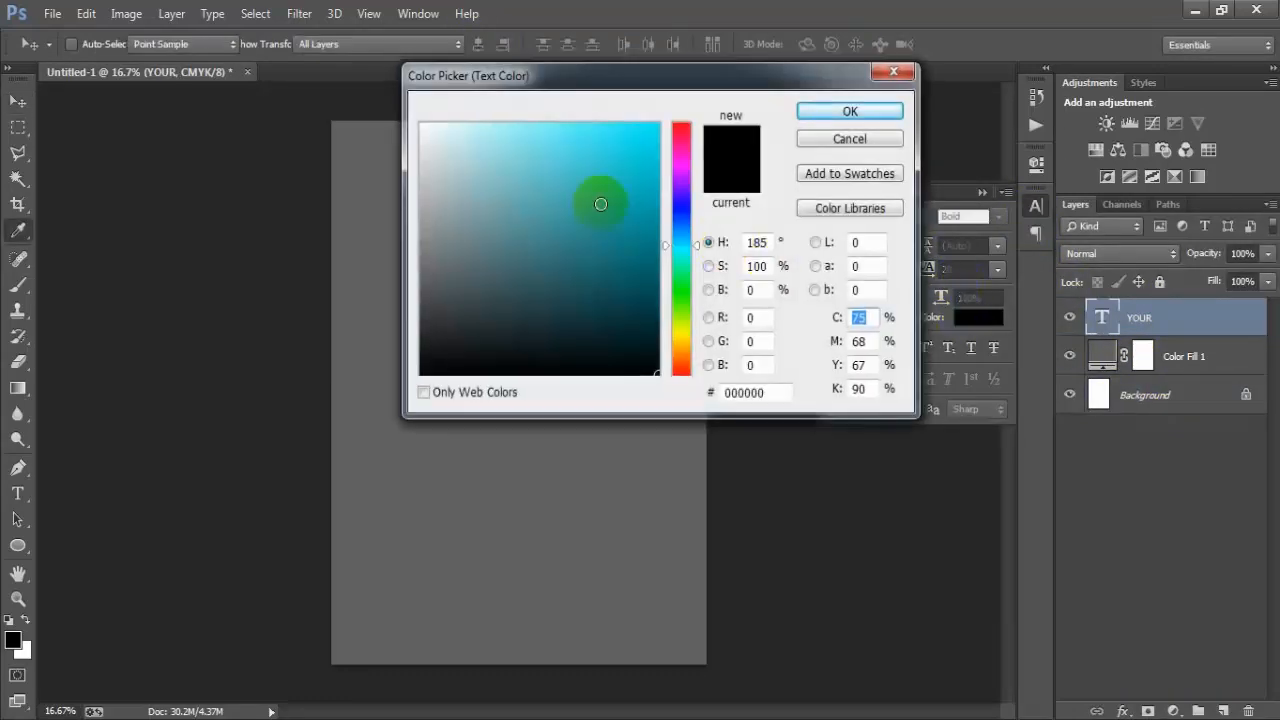
left_click_drag(594, 200, 337, 77)
key("Return")
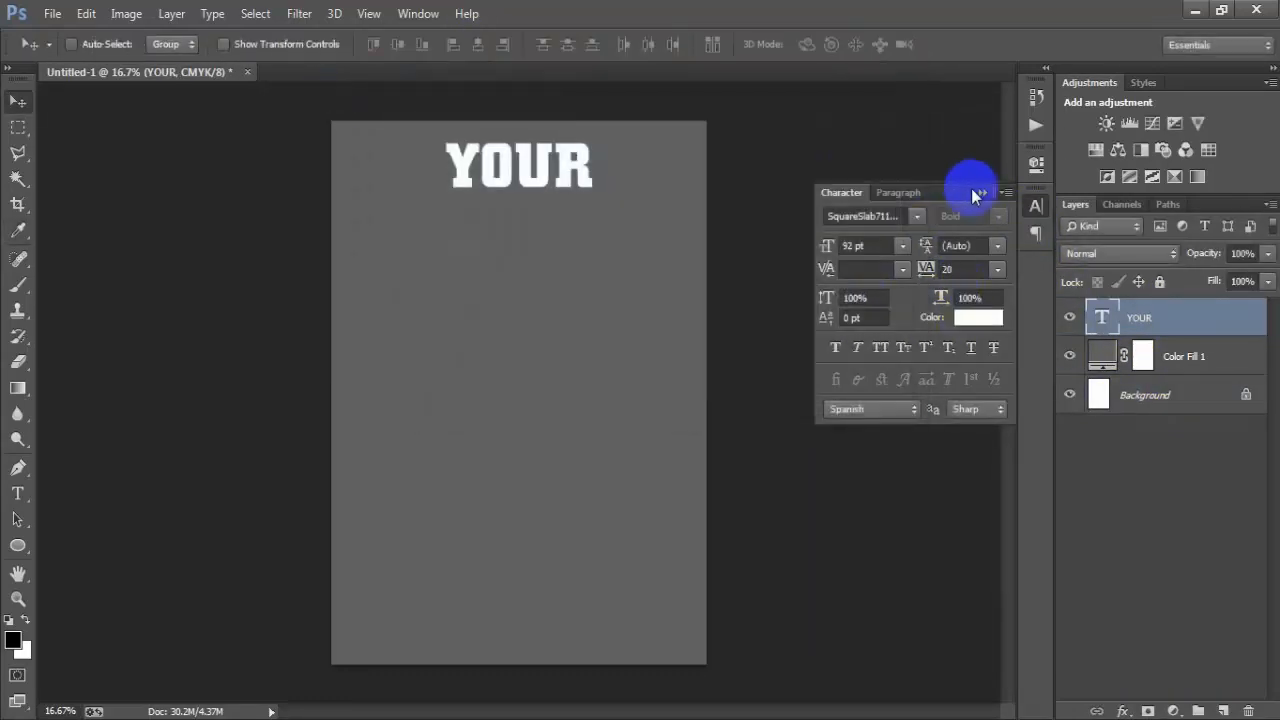
left_click(982, 191)
Step: Duplicate the "YOUR" text layer and move the copy straight down to sit directly beneath the original
key("ctrl+j")
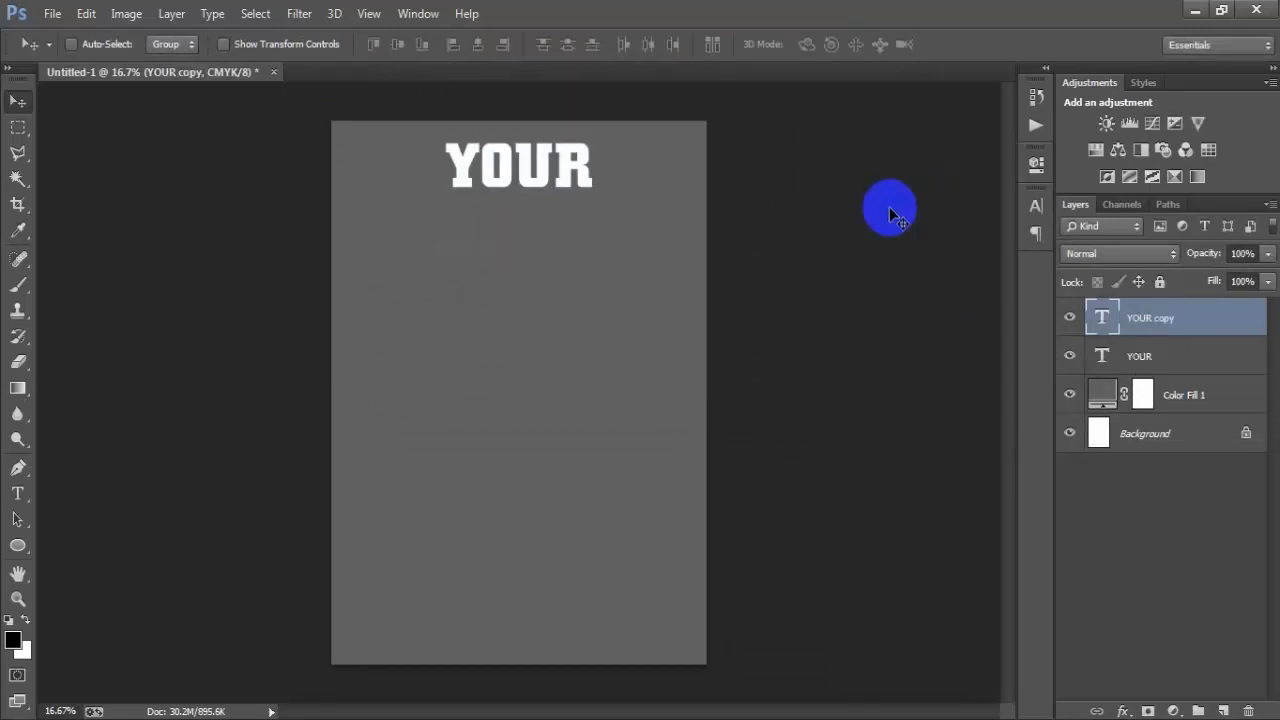
key("shift+Down")
key("shift+Down")
key("shift+Down")
key("shift+Down")
key("shift+Down")
key("shift+Down")
key("shift+Down")
key("shift+Down")
key("shift+Down")
key("shift+Down")
key("shift+Down")
key("shift+Down")
key("shift+Down")
key("shift+Down")
key("shift+Down")
key("shift+Down")
key("shift+Down")
key("shift+Down")
key("shift+Down")
key("shift+Down")
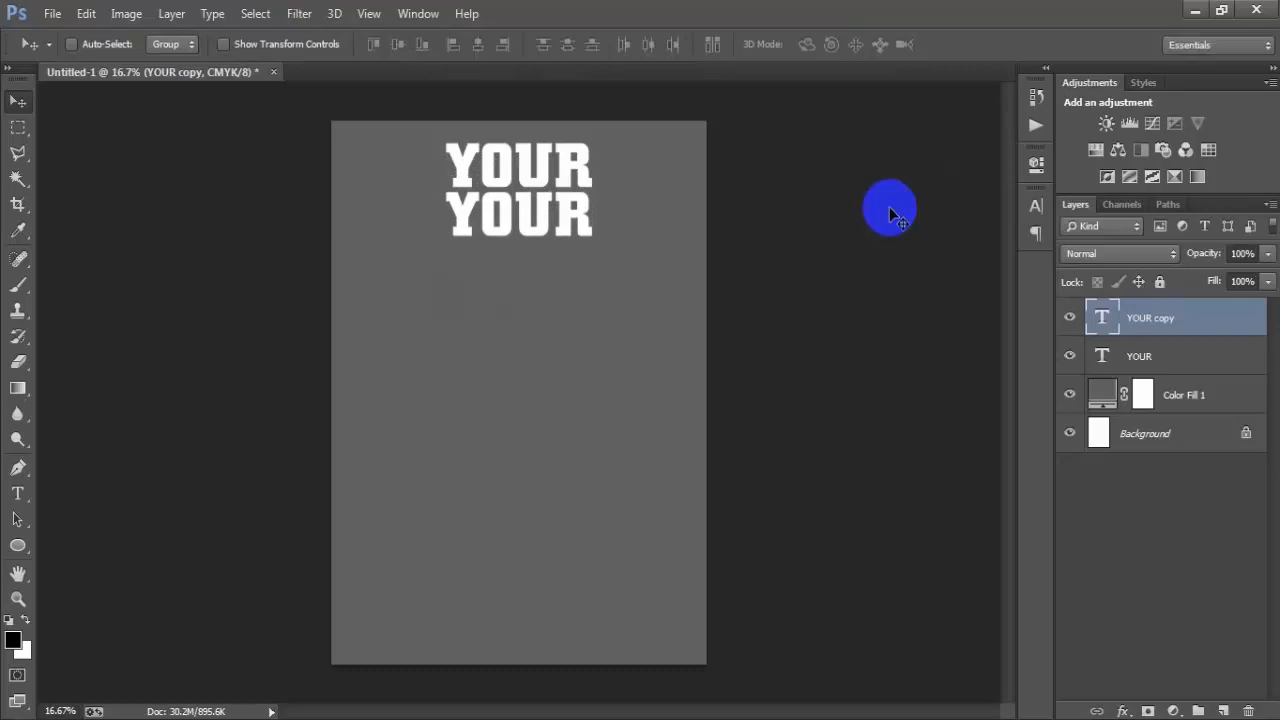
Step: Replace the duplicated text with "DEDICATION" and align it with "YOUR" by horizontal centers
key("t")
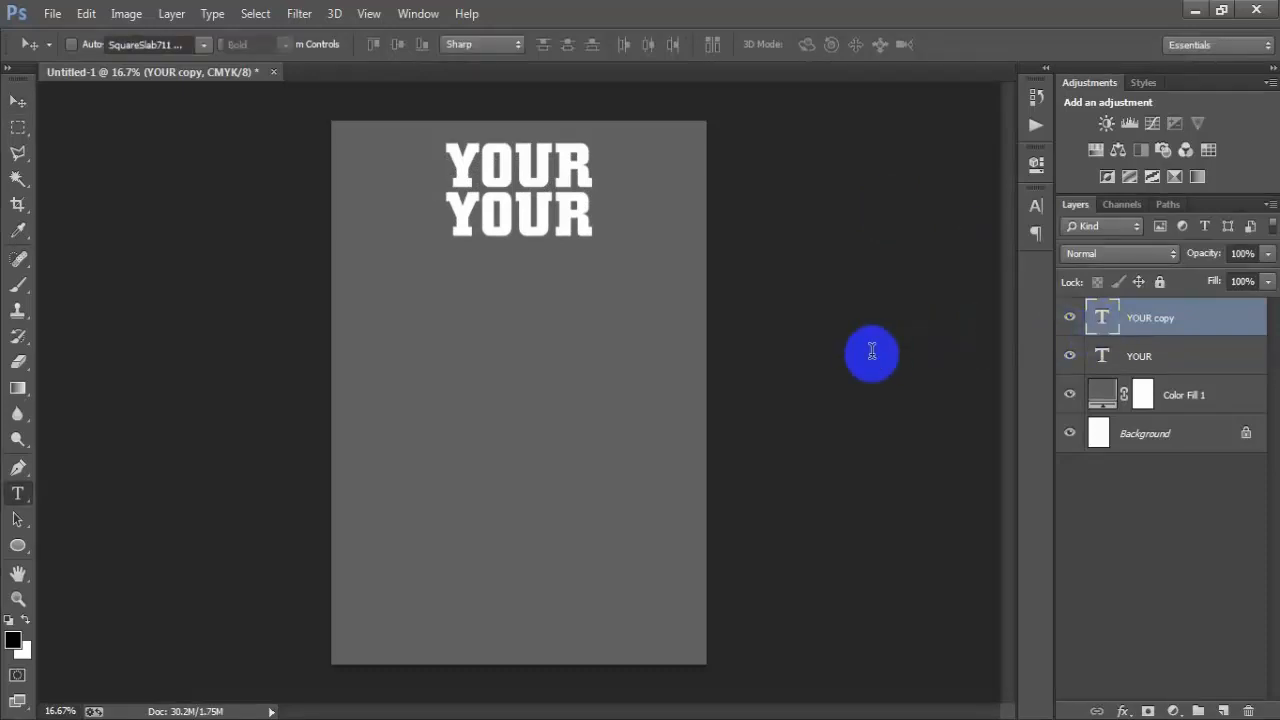
key("Return")
type("DEDICATION")
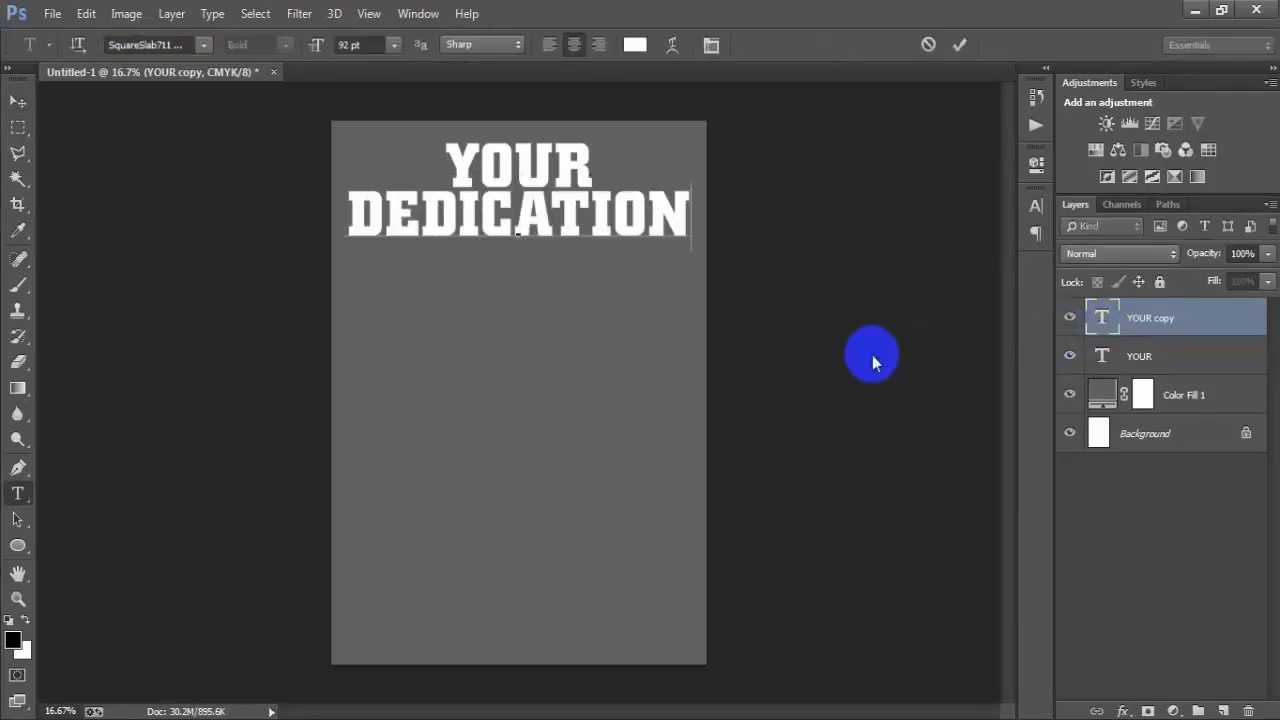
key("ctrl+Return")
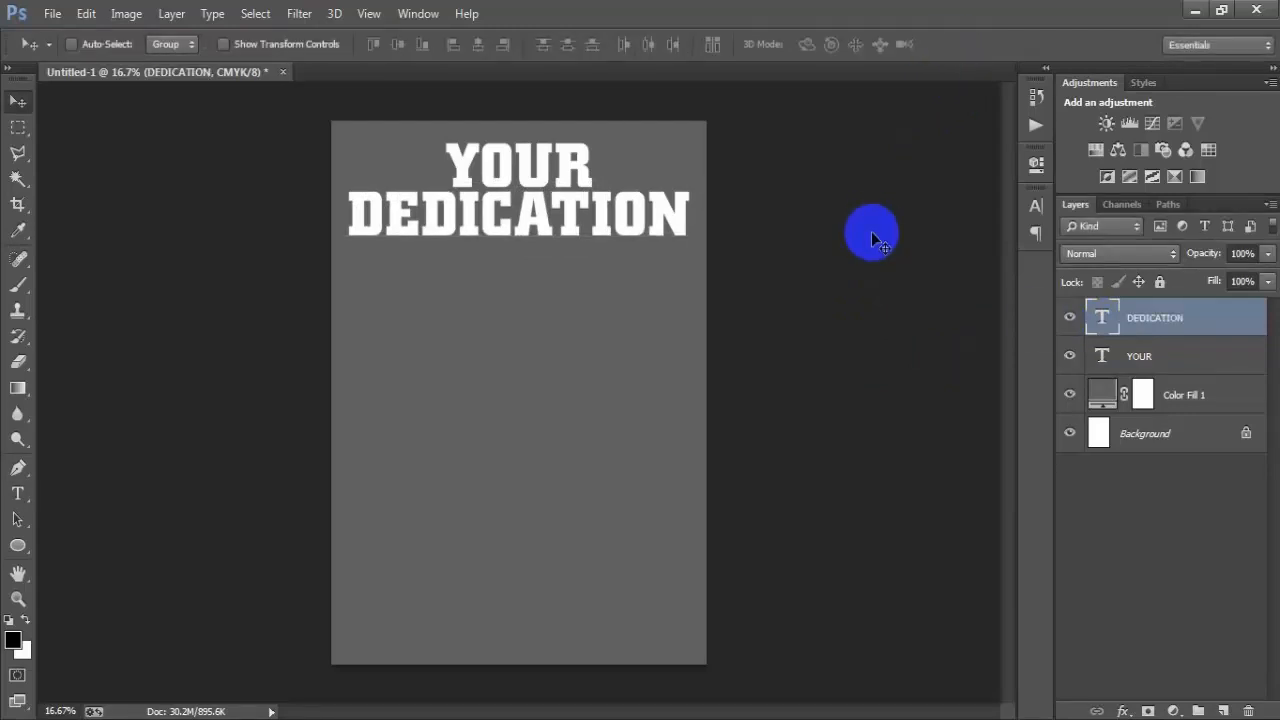
left_click(1137, 355, "shift")
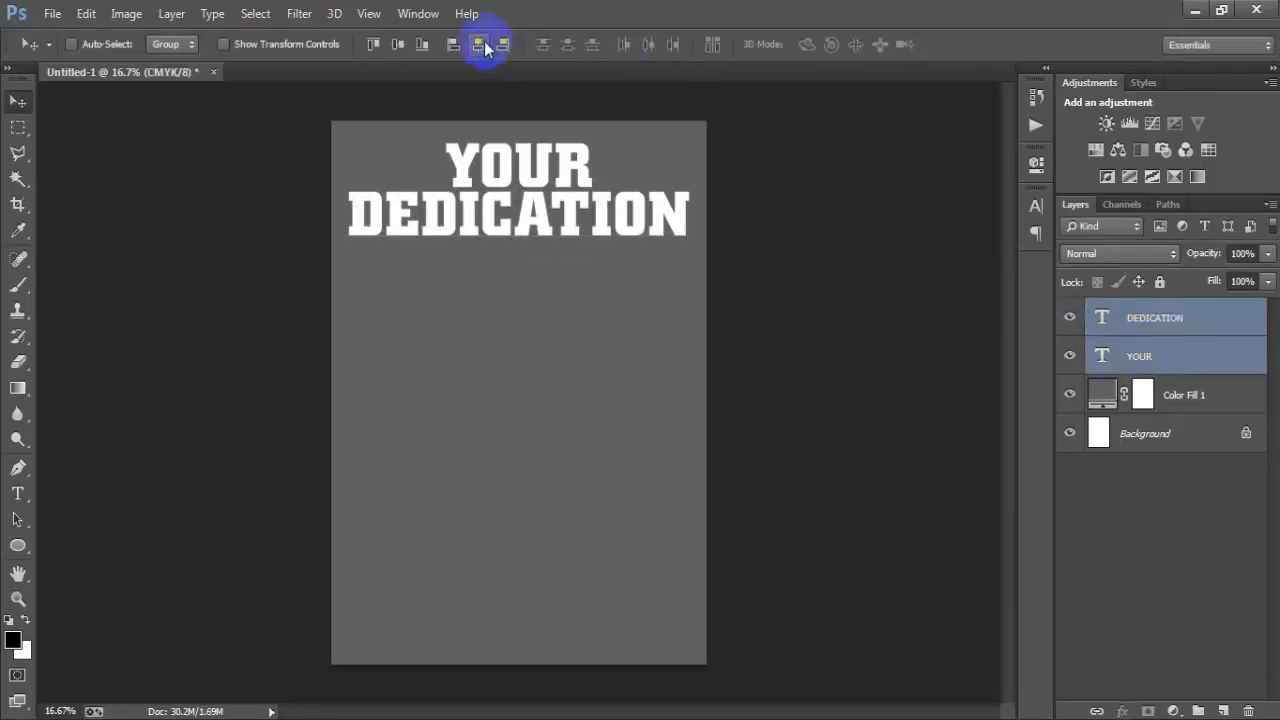
Step: Rasterize the "DEDICATION" text layer
left_click(1101, 328)
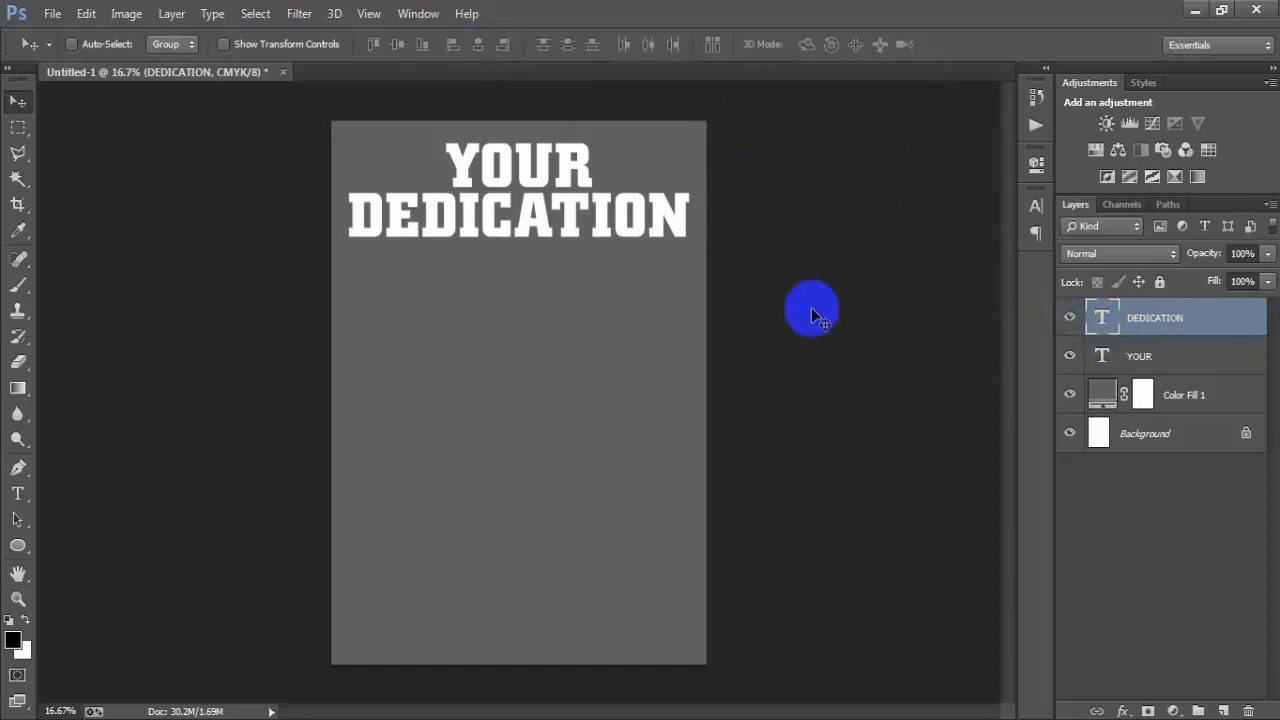
left_click(1067, 322)
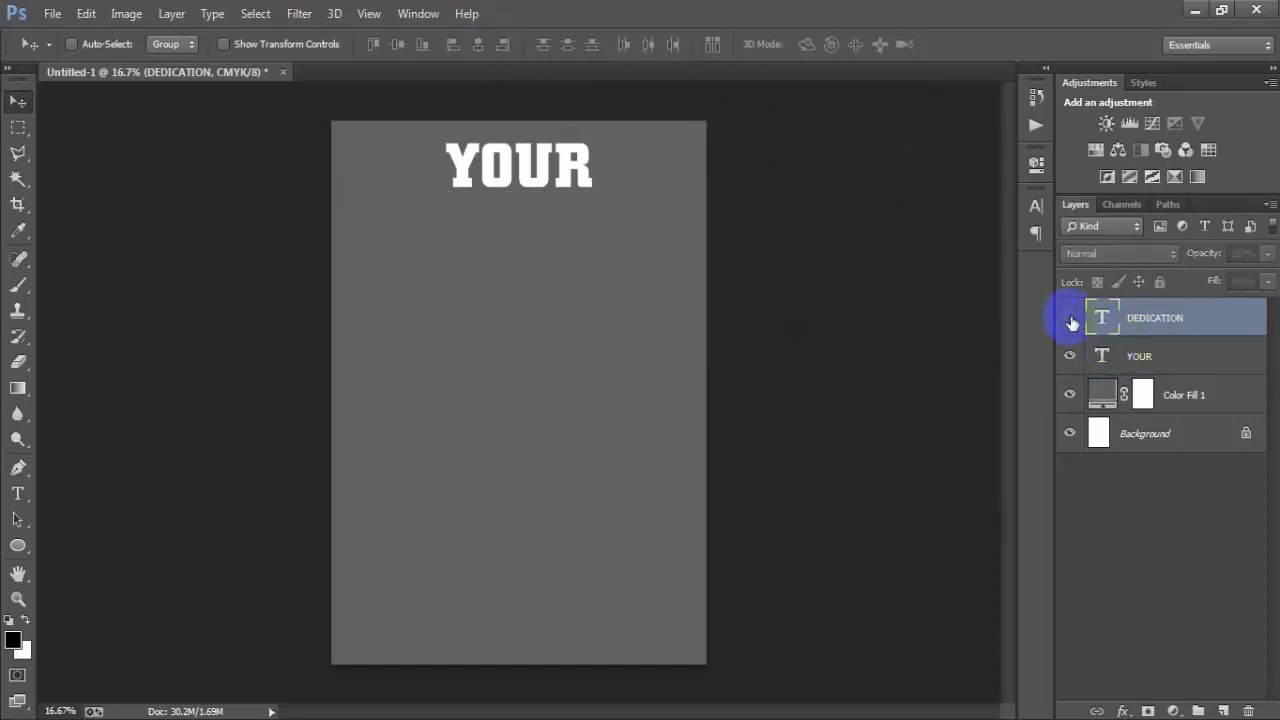
left_click(1067, 322)
right_click(1137, 328)
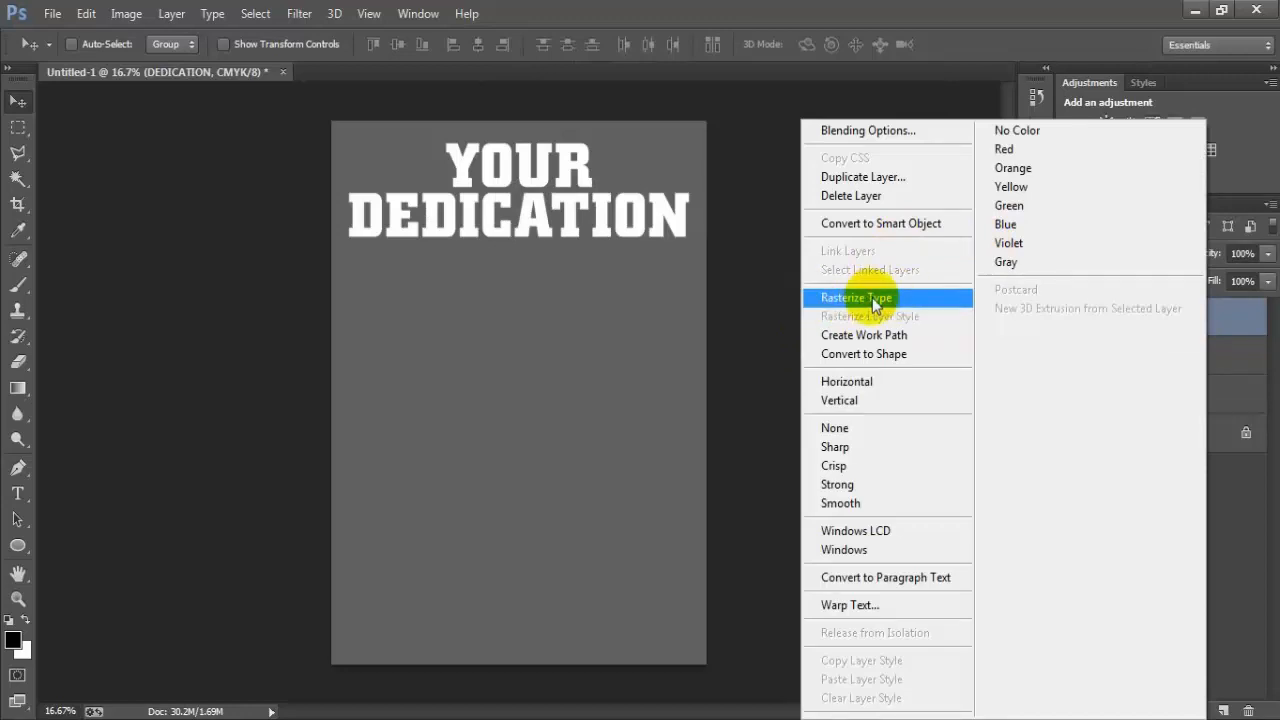
left_click(830, 298)
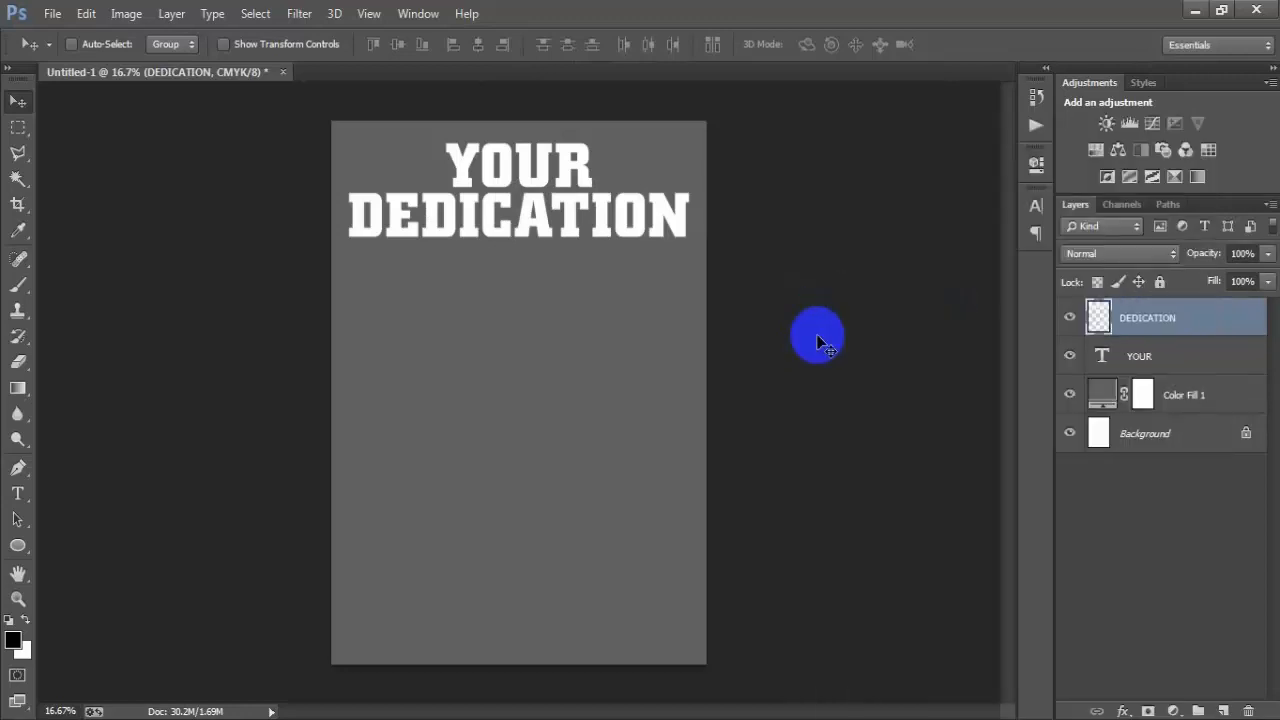
Step: Add a new layer with the white text "and" in the middle of the page and set its font to &Matchmaker
left_click(1224, 711)
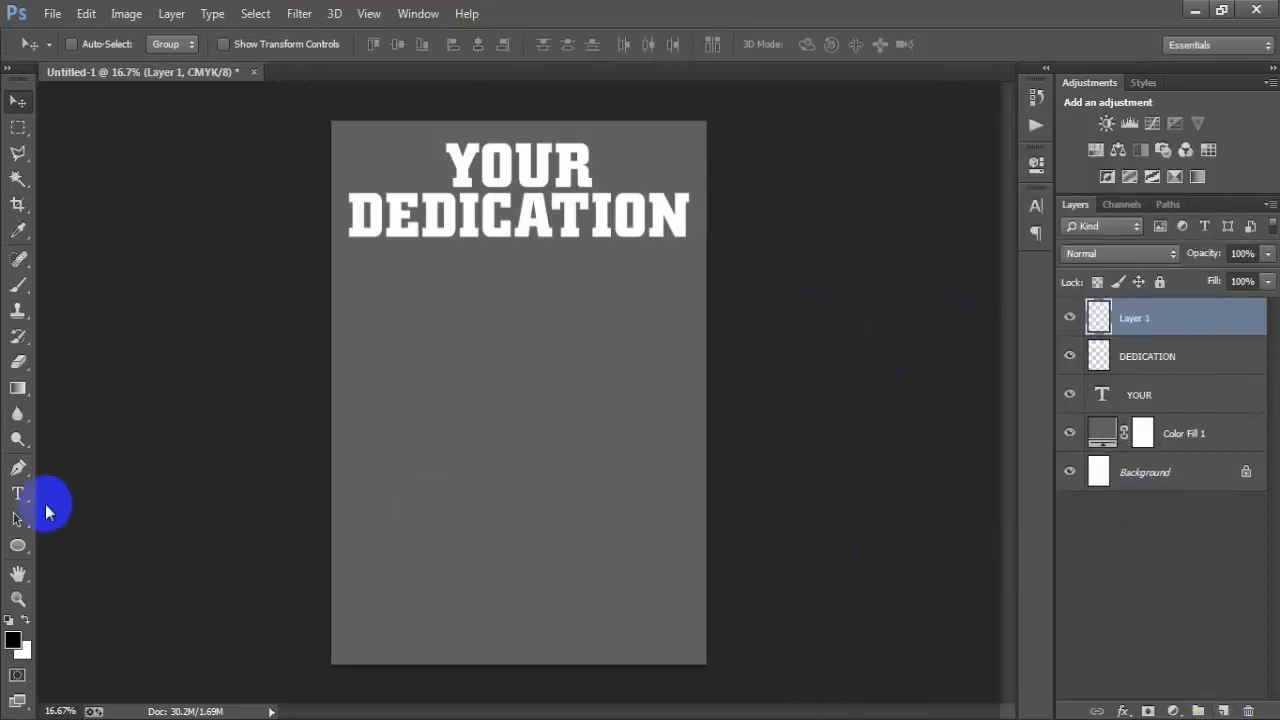
key("t")
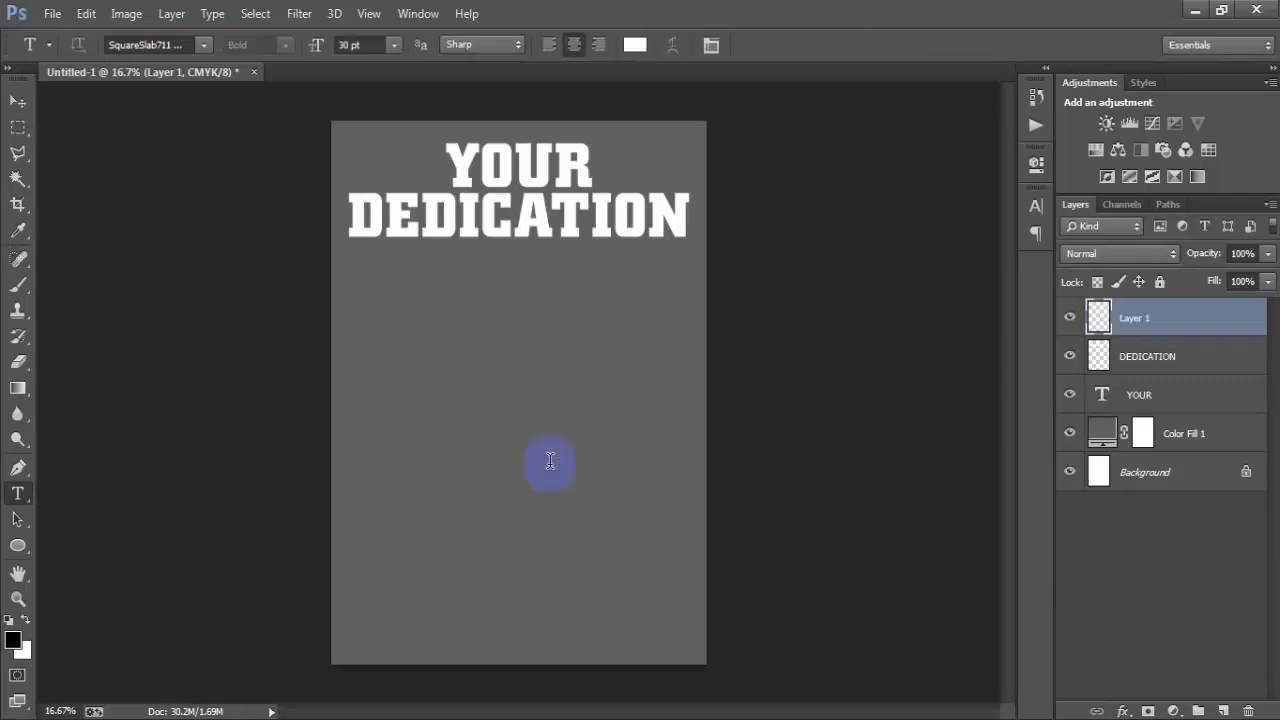
left_click(550, 460)
type("and")
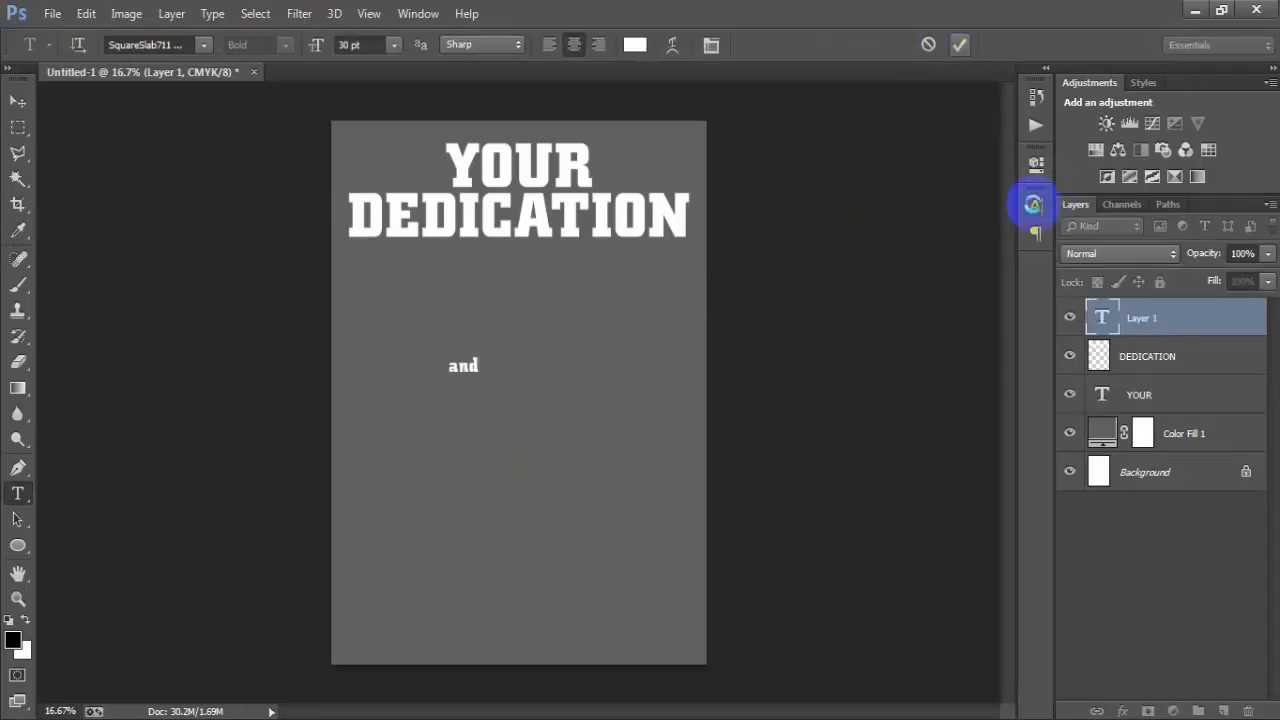
left_click(1033, 204)
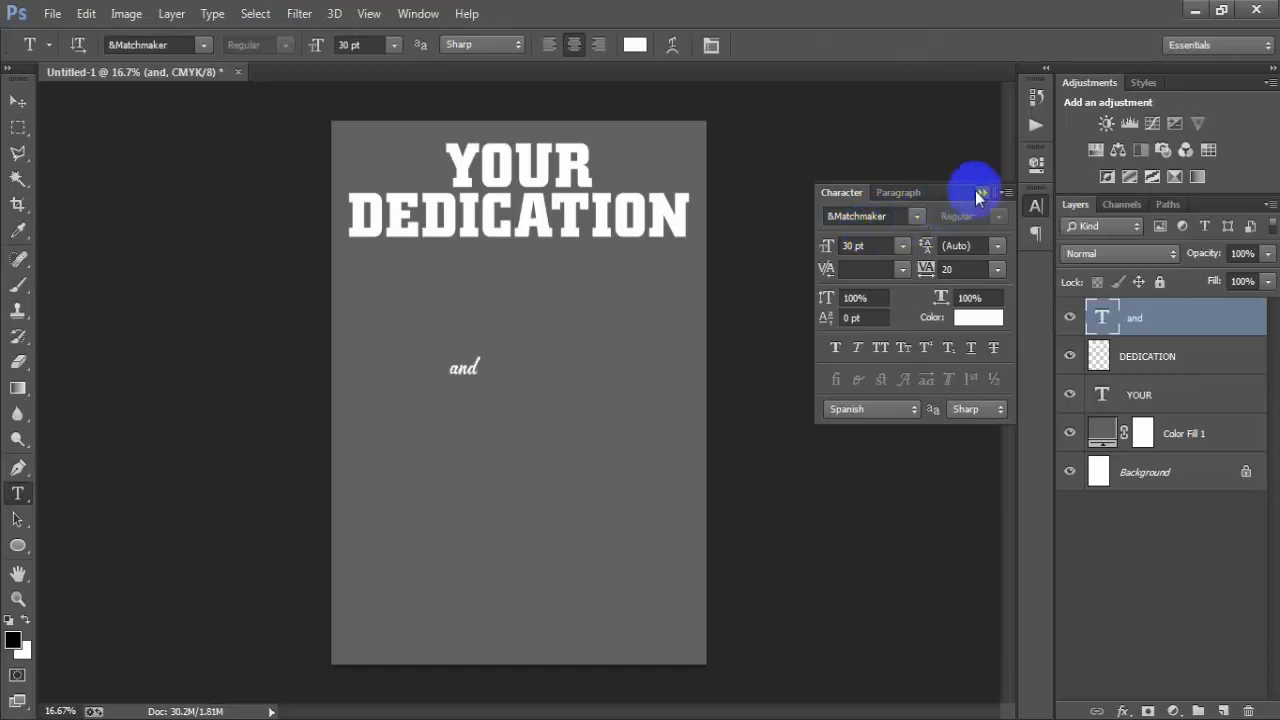
left_click(982, 192)
left_click(18, 101)
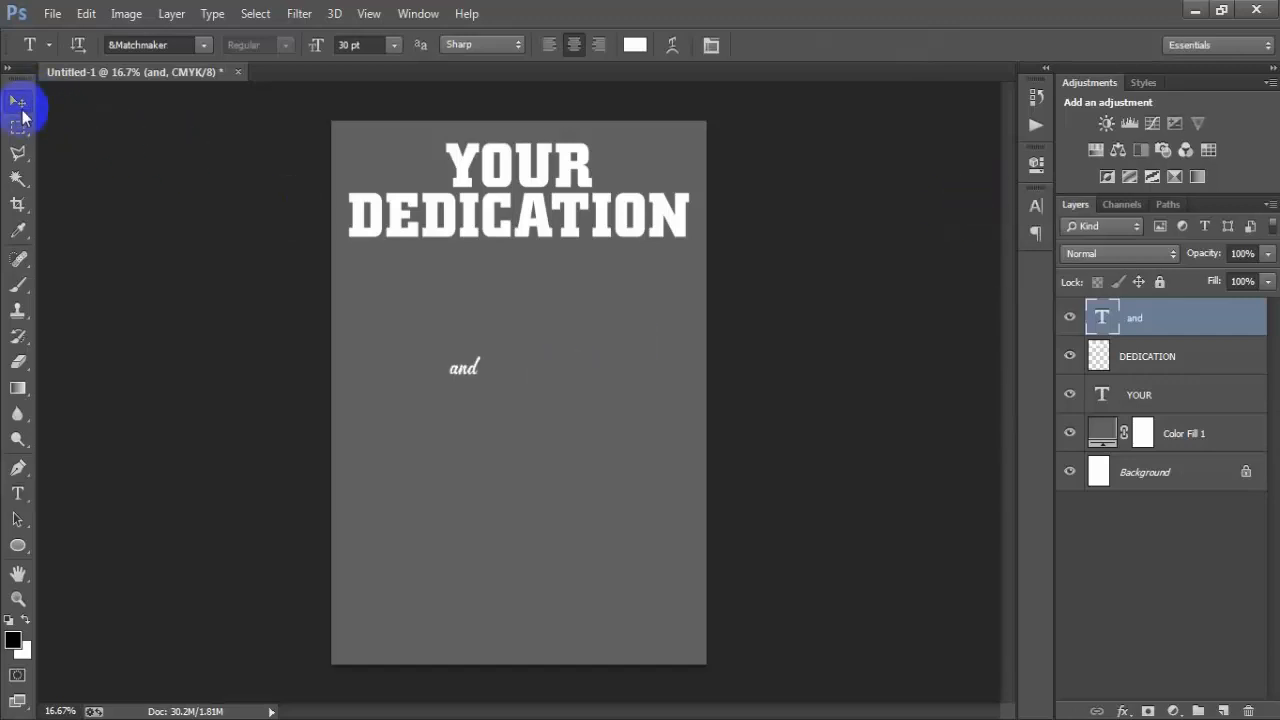
Step: Scale the "and" text to about 384% with Free Transform and position it just below "DEDICATION"
key("ctrl+t")
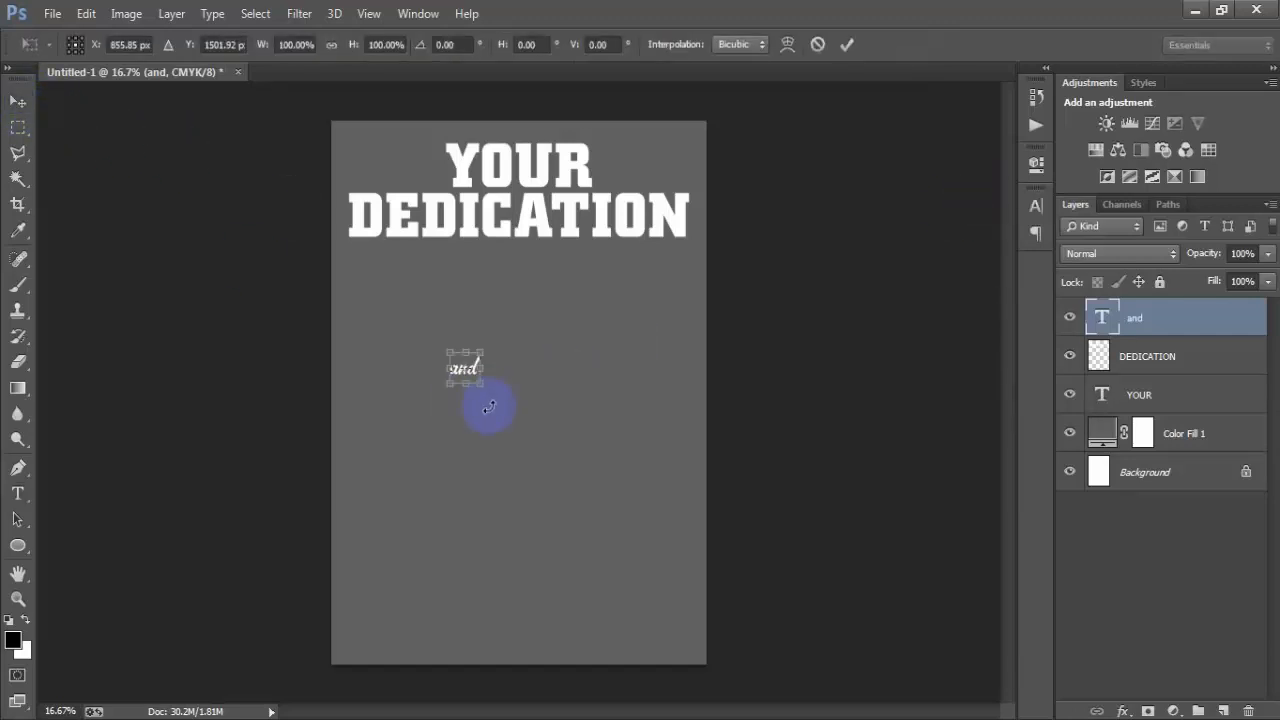
left_click_drag(485, 387, 523, 428)
left_click_drag(520, 355, 553, 270)
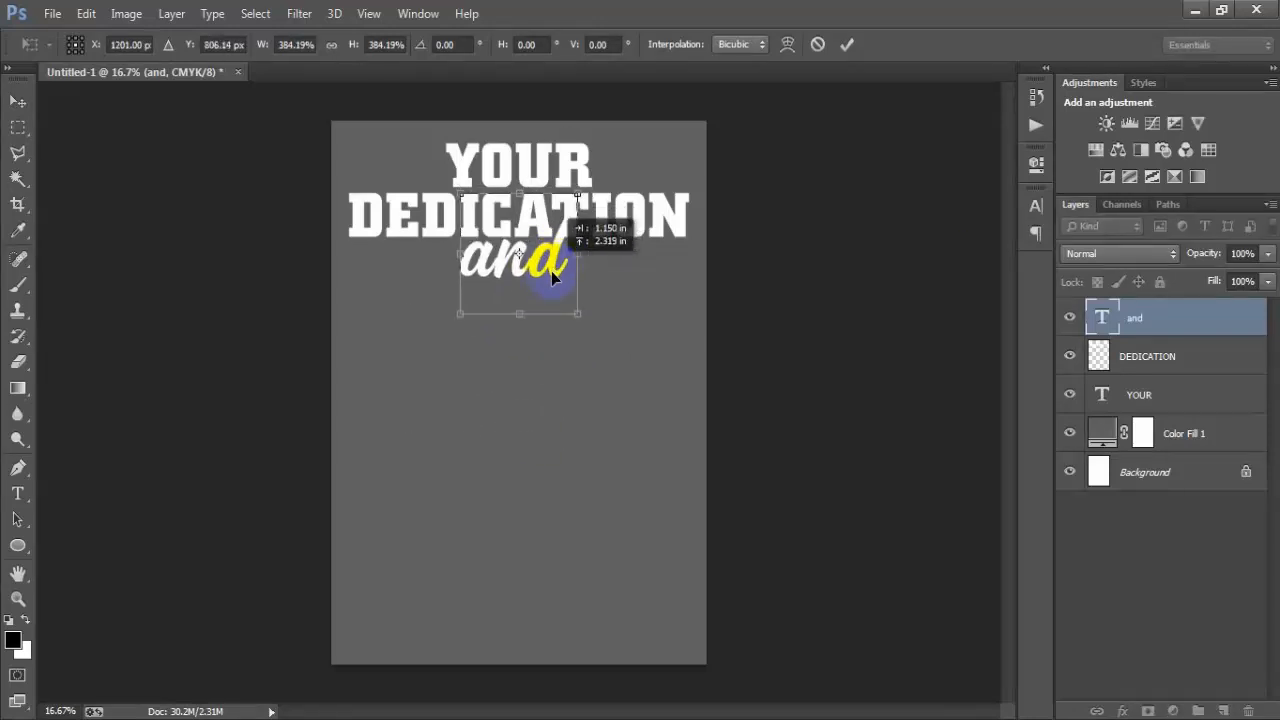
left_click(846, 44)
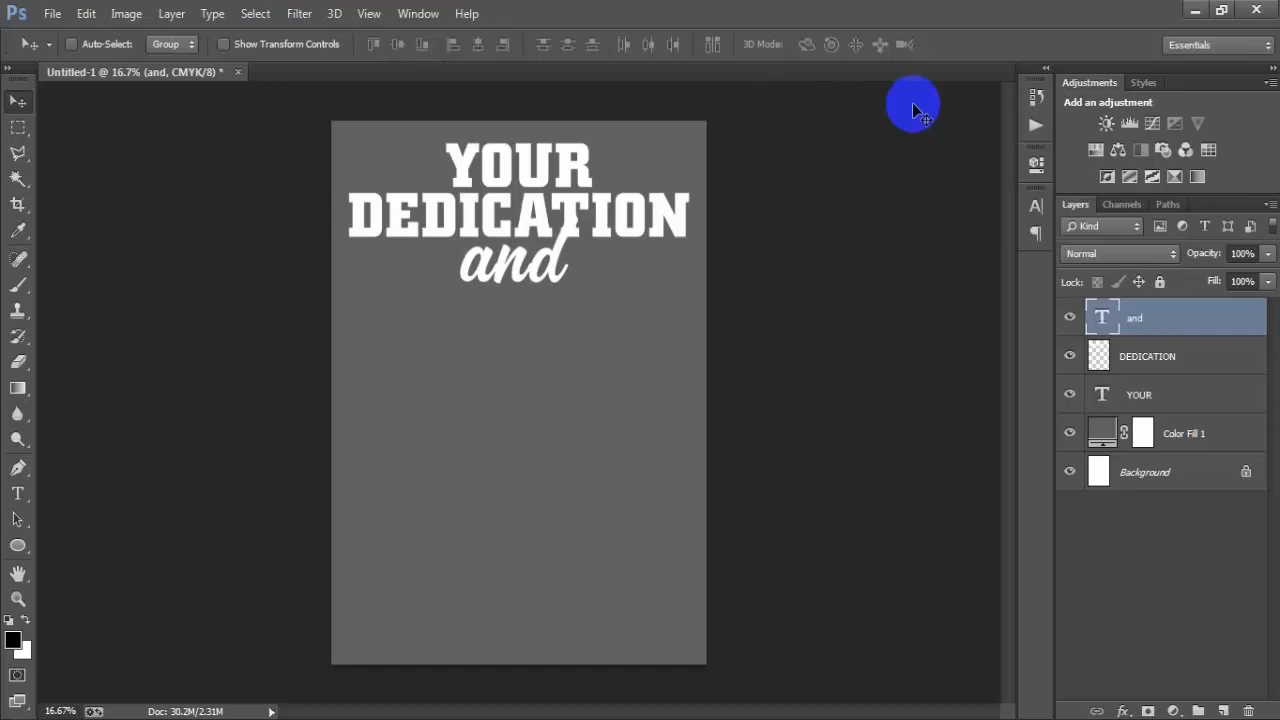
Step: Align the "and" text with the Background layer by horizontal centers
left_click(1143, 470, "ctrl")
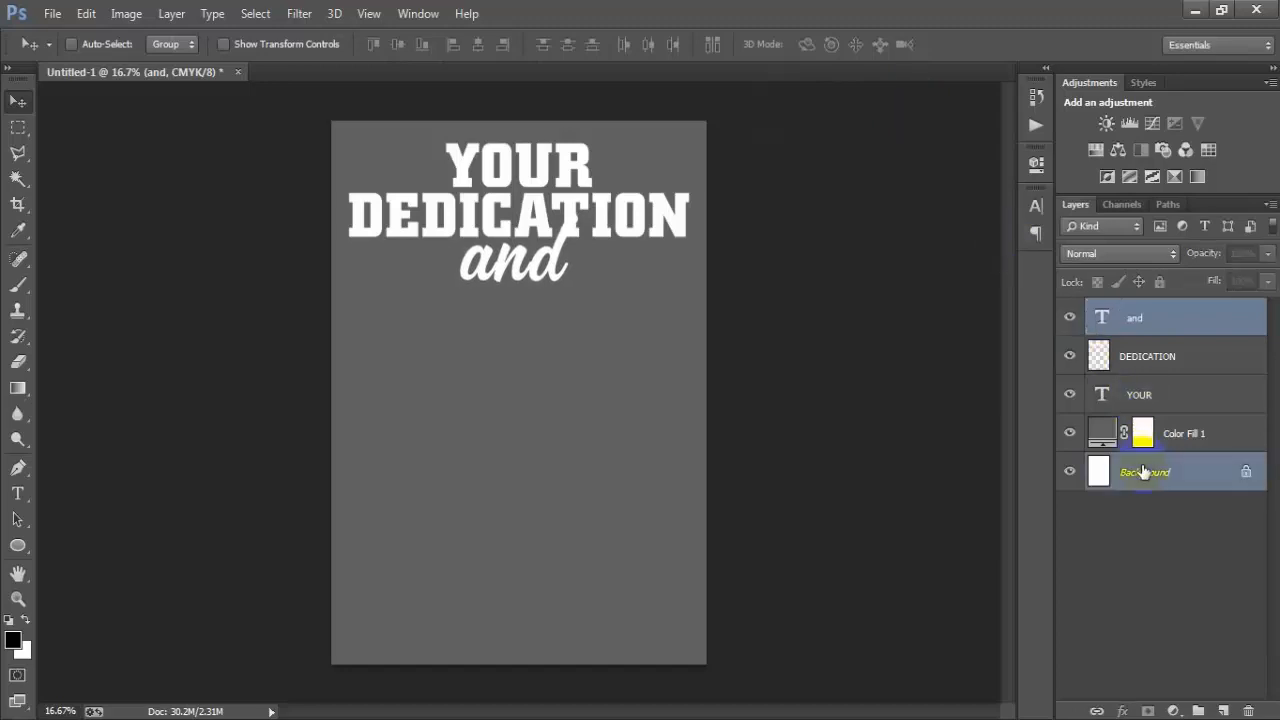
left_click(480, 47)
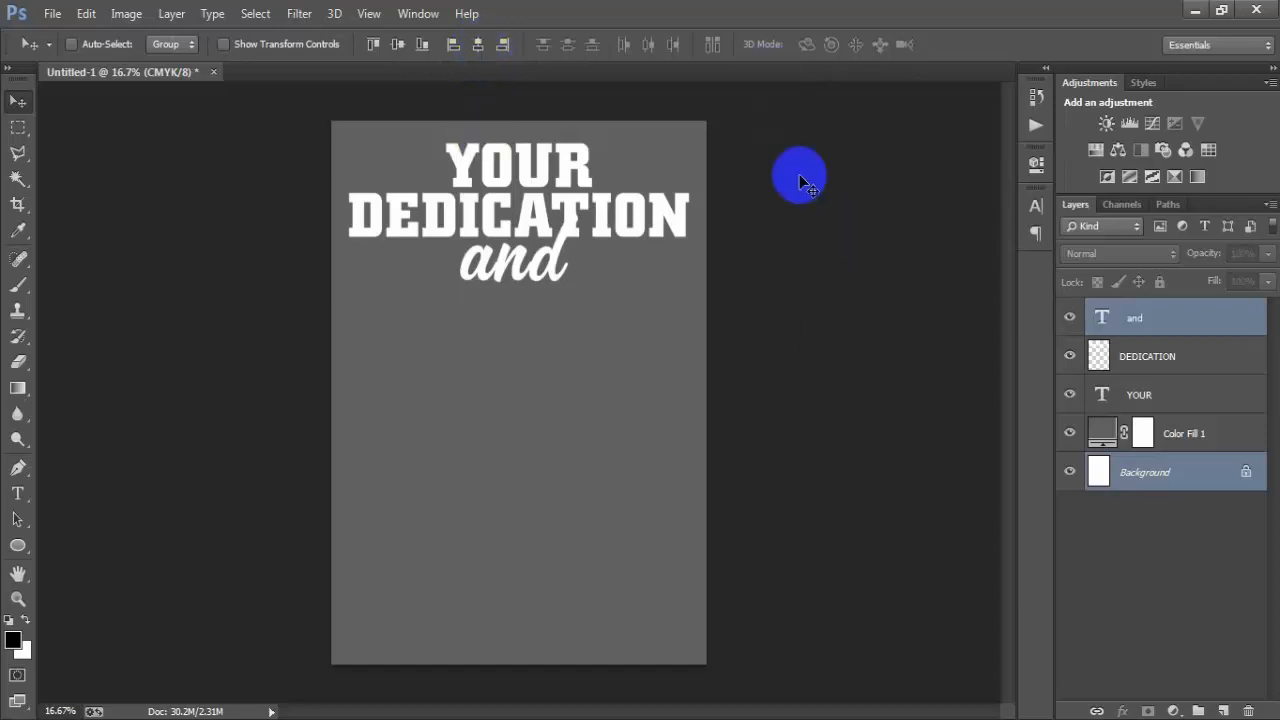
left_click(1217, 330)
left_click(1070, 317)
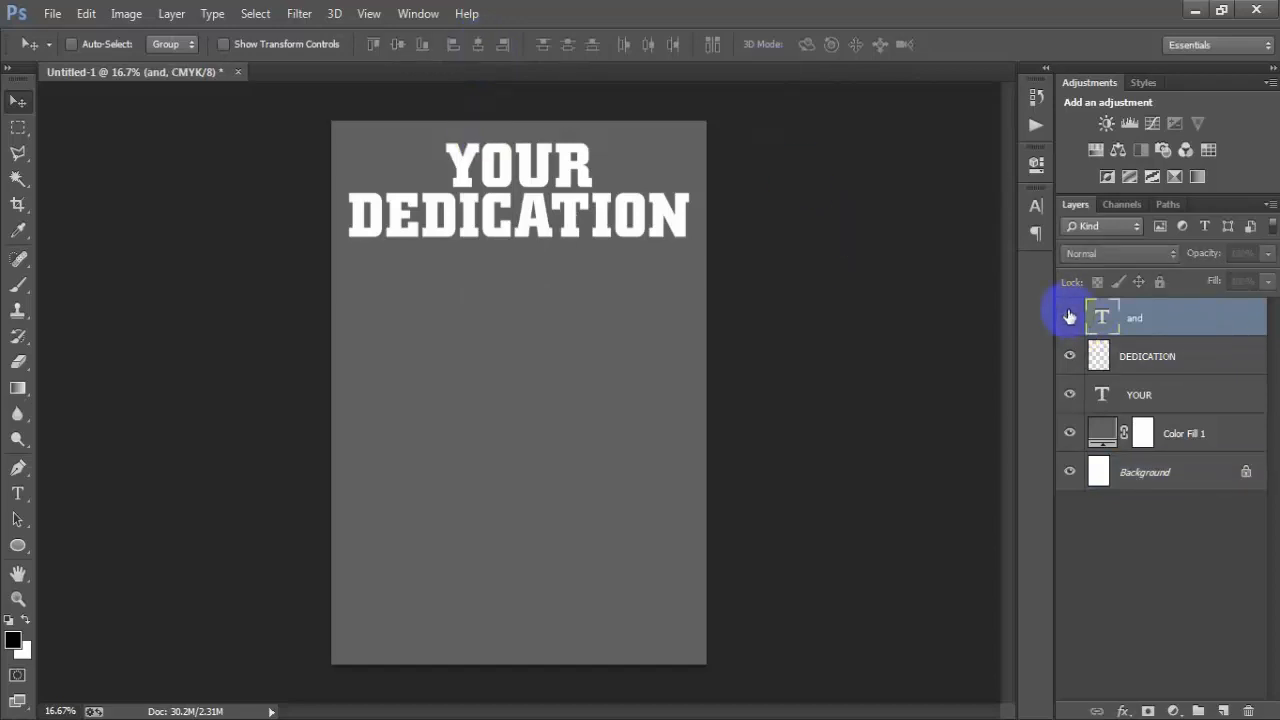
left_click(1070, 317)
Step: Load the outline of the "and" text as a selection and expand it by 10 pixels
left_click(1101, 317, "ctrl")
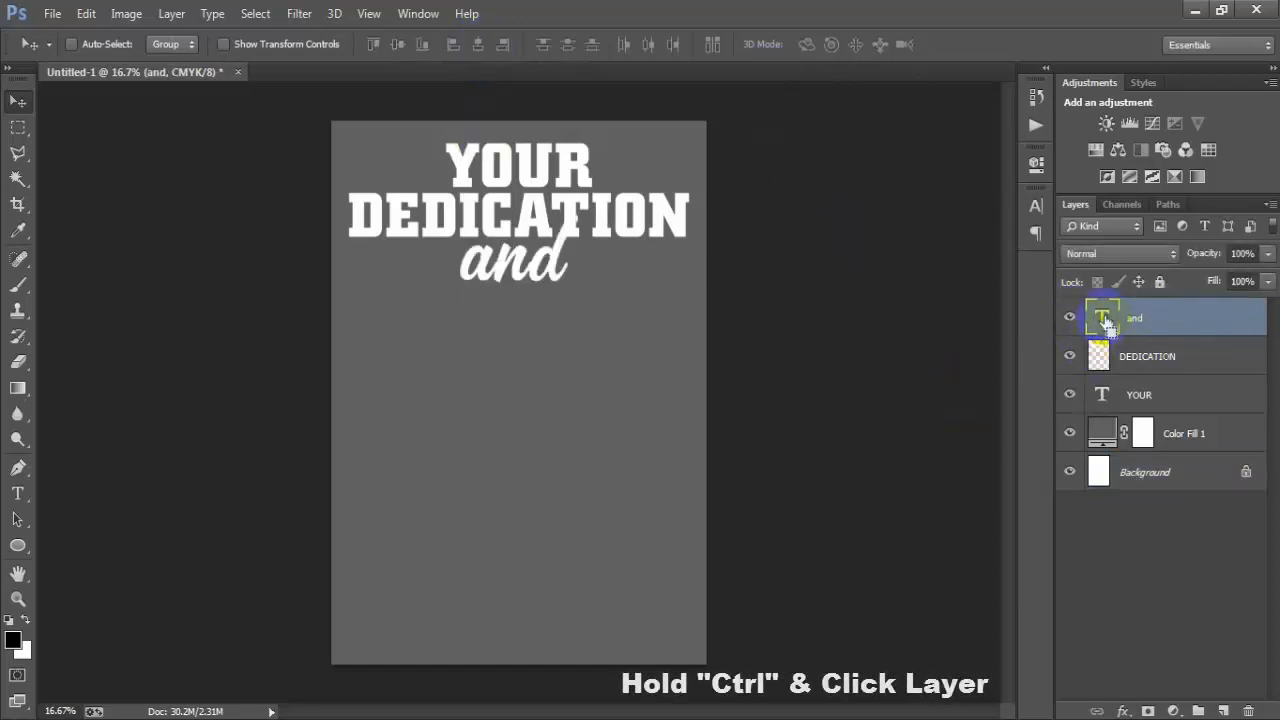
left_click(255, 13)
mouse_move(336, 255)
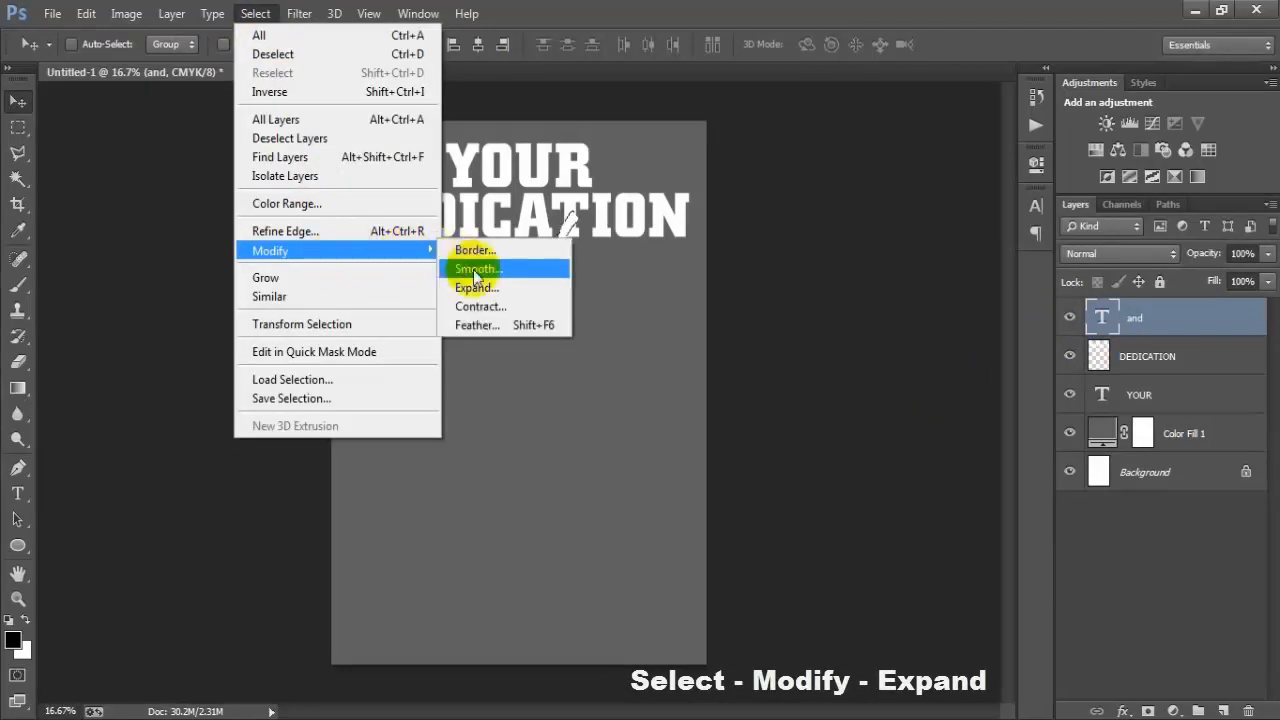
left_click(517, 290)
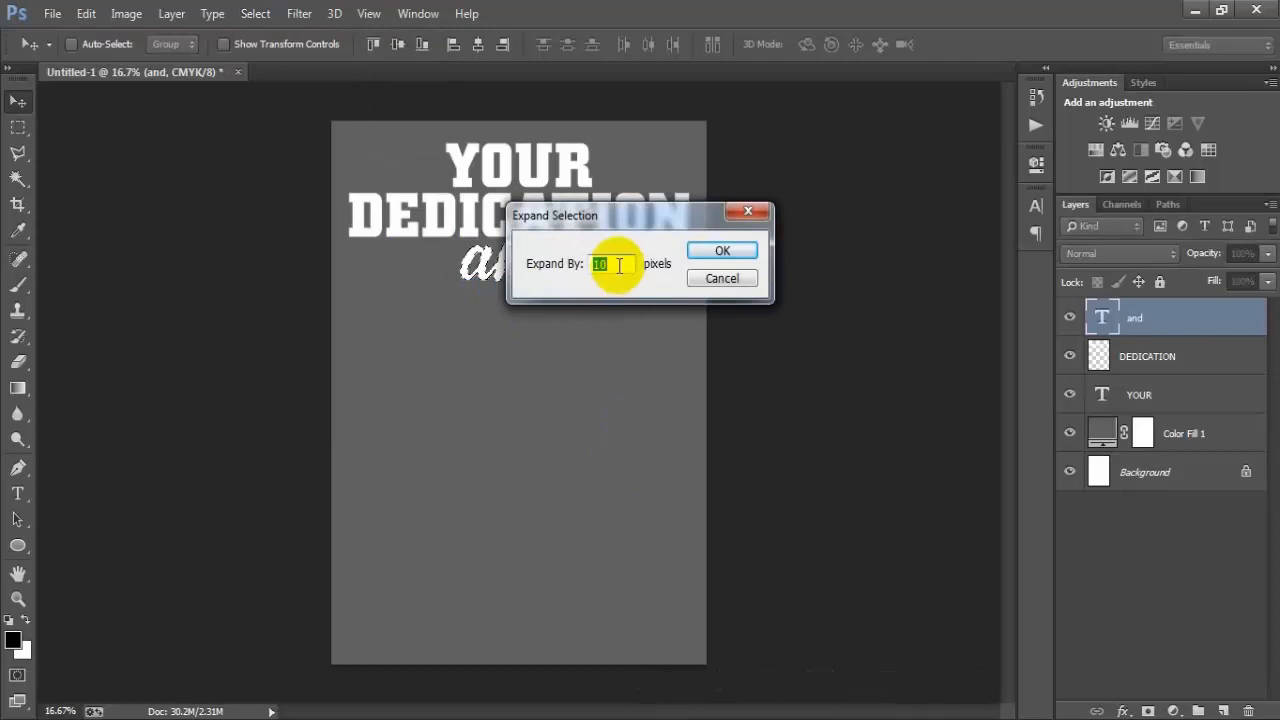
left_click(716, 252)
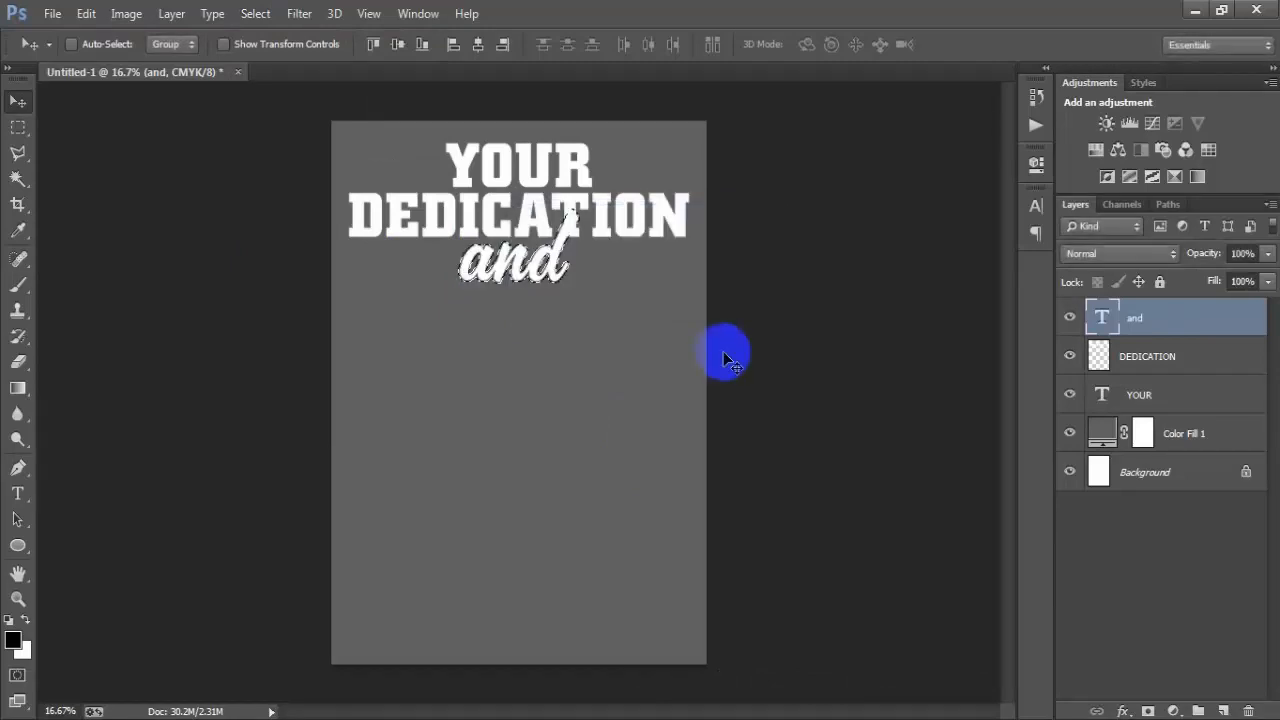
Step: Delete the selected area from the "DEDICATION" layer to leave a gap around "and", and deselect
left_click(1175, 370)
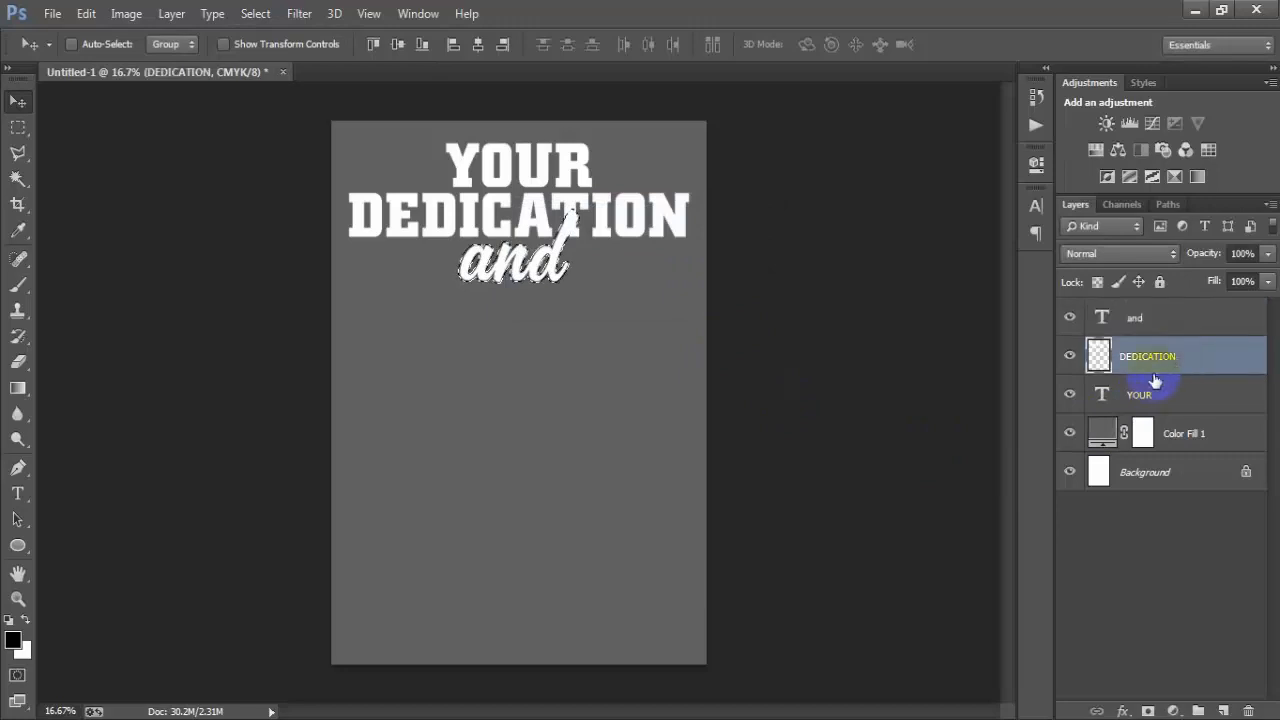
left_click(1069, 356)
left_click(1069, 356)
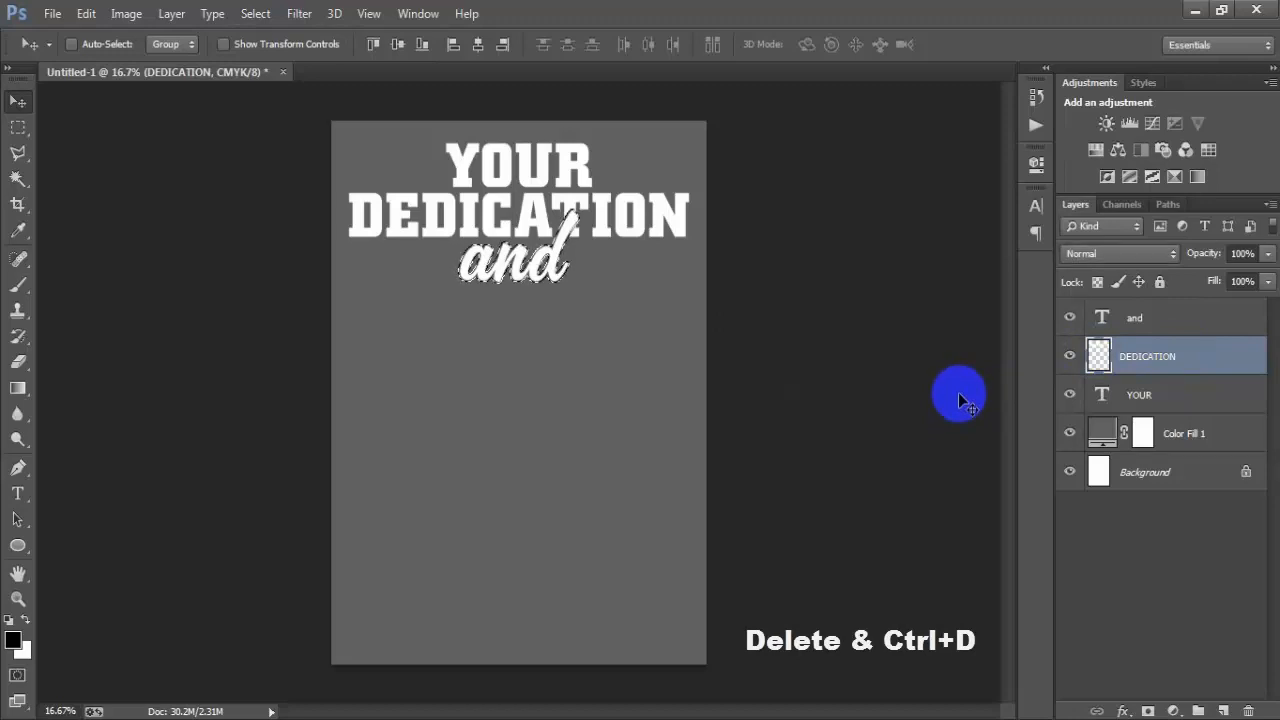
key("Delete")
key("ctrl+d")
left_click(1145, 318)
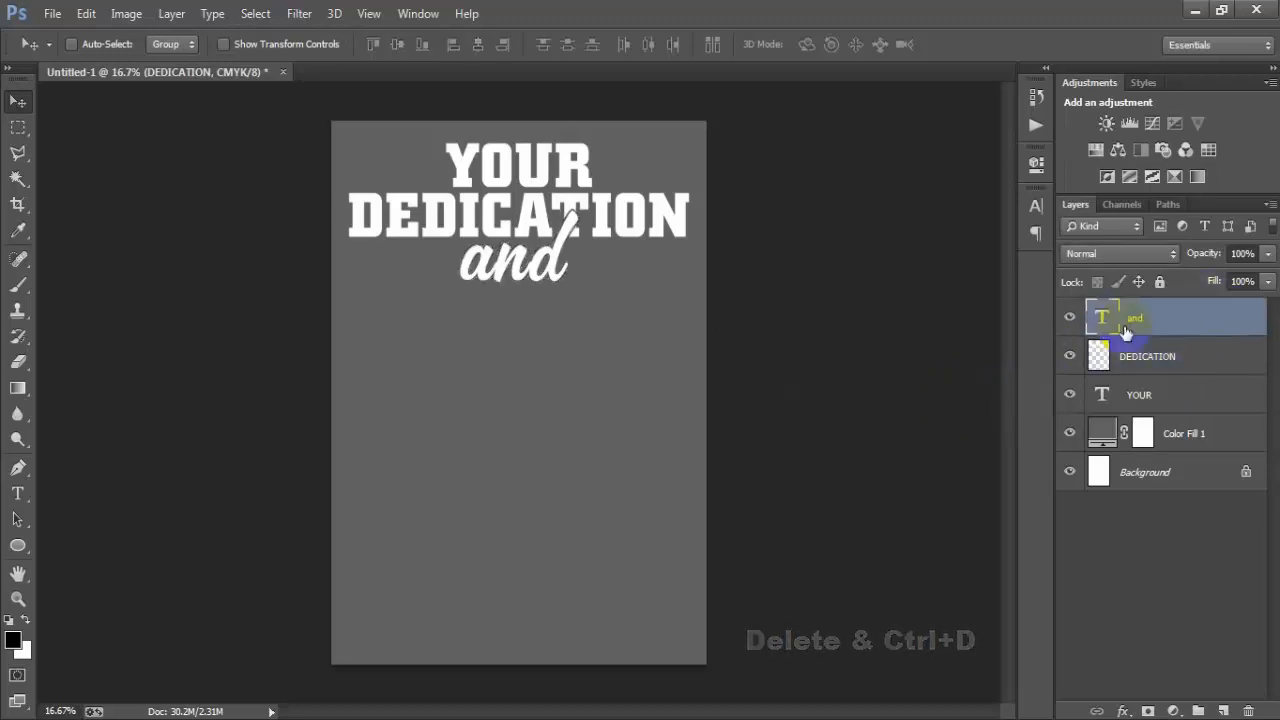
left_click(1069, 318)
left_click(1069, 318)
left_click(1069, 318)
left_click(1069, 318)
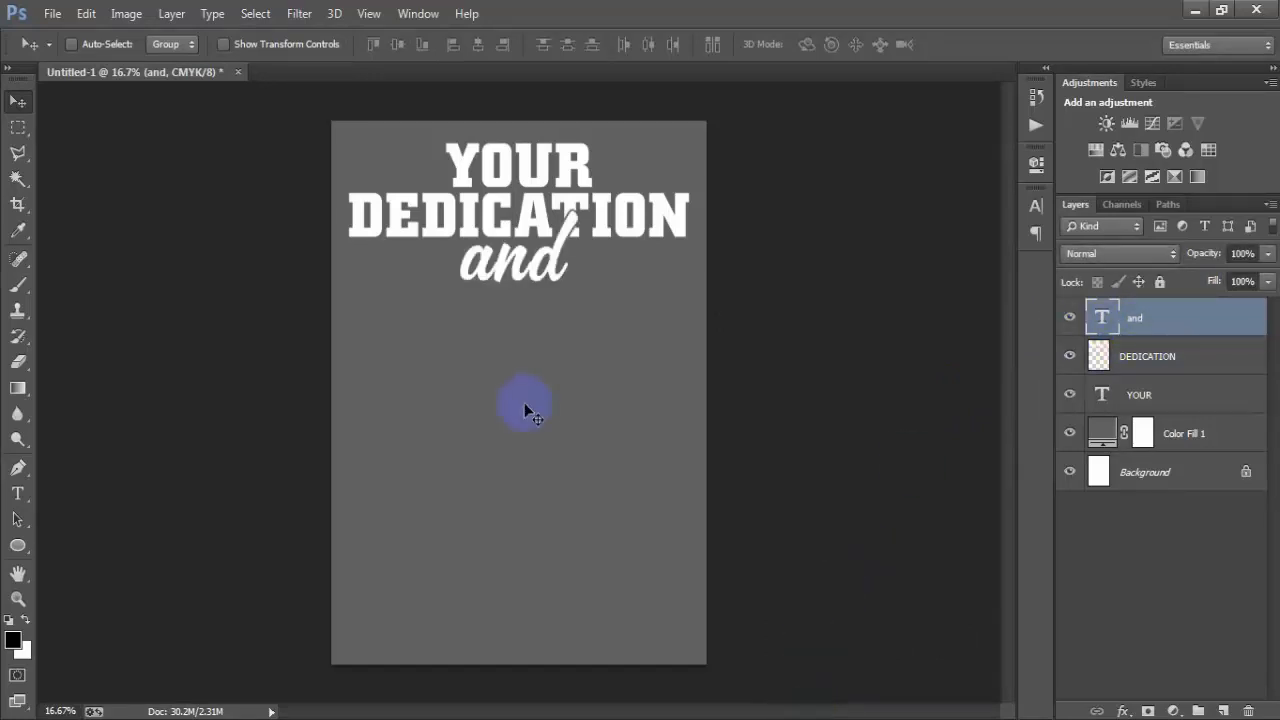
Step: Duplicate the "YOUR" text layer, move the copy below "and" on the page and place it at the top of the layer stack
left_click(1179, 396)
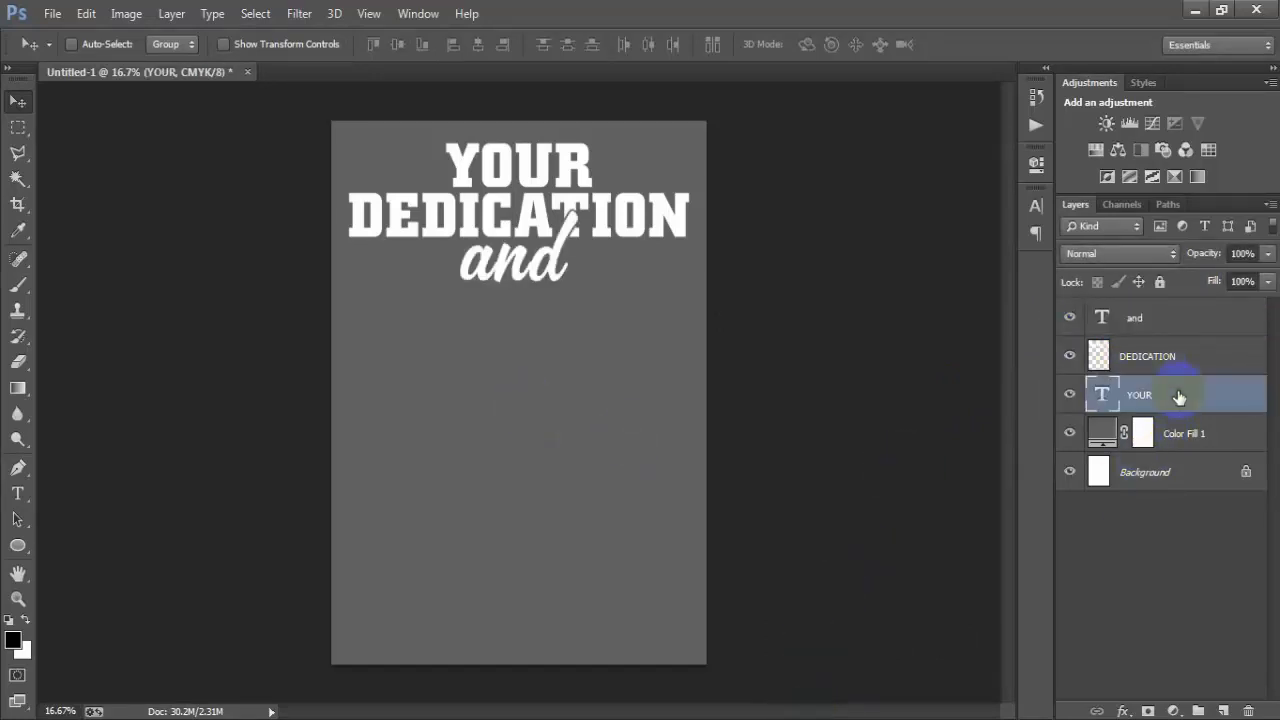
key("ctrl+j")
left_click_drag(567, 130, 582, 342)
left_click_drag(1255, 396, 1201, 311)
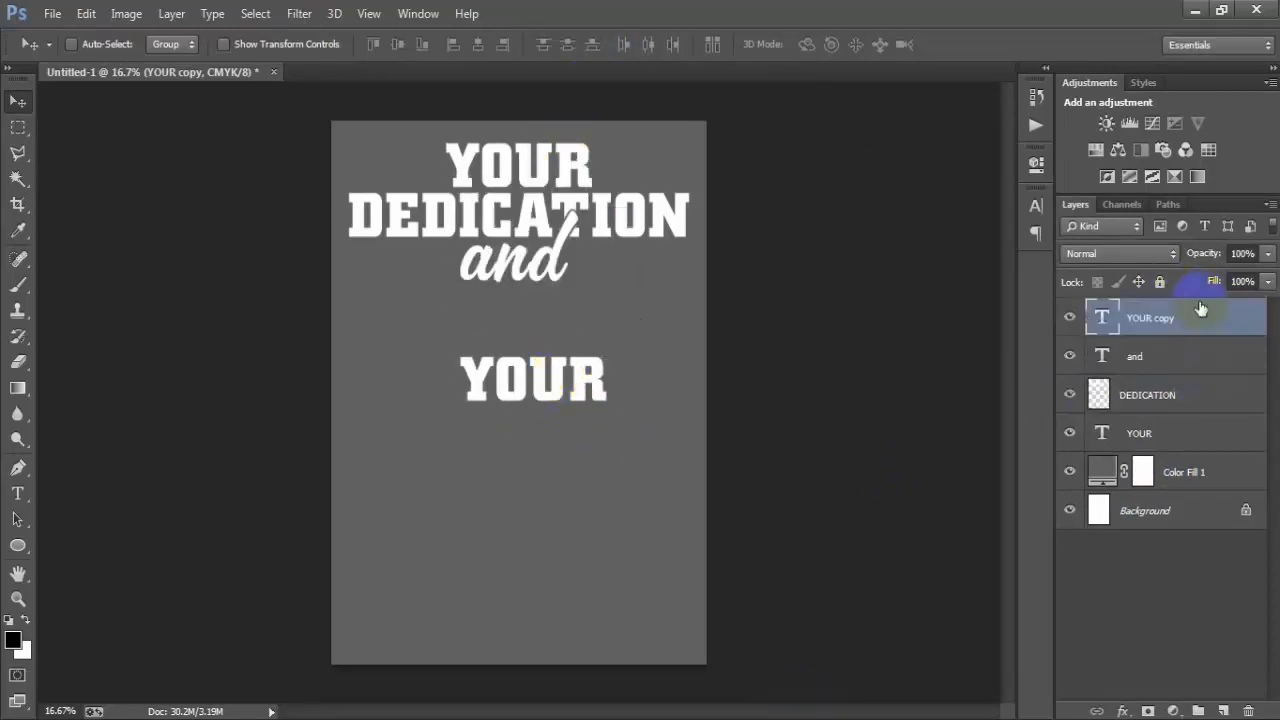
Step: Replace the duplicated text with "COMMITMENT"
double_click(1103, 320)
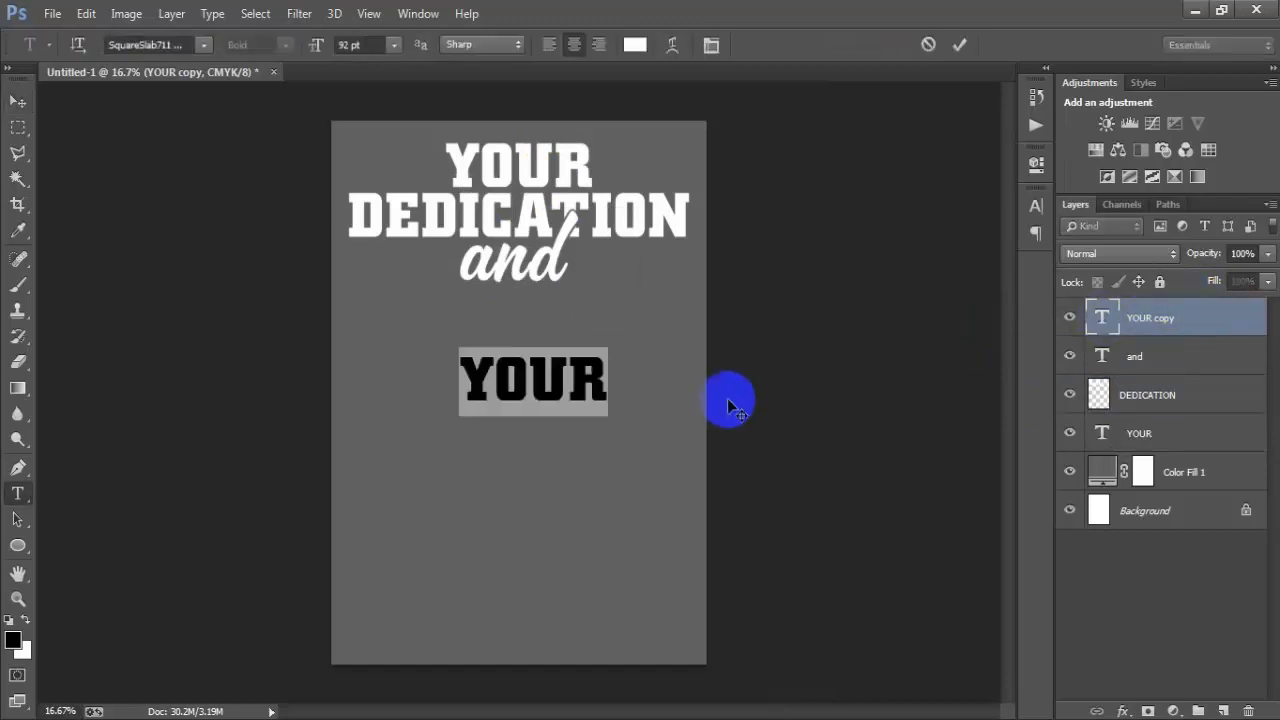
type("COMMITMENT")
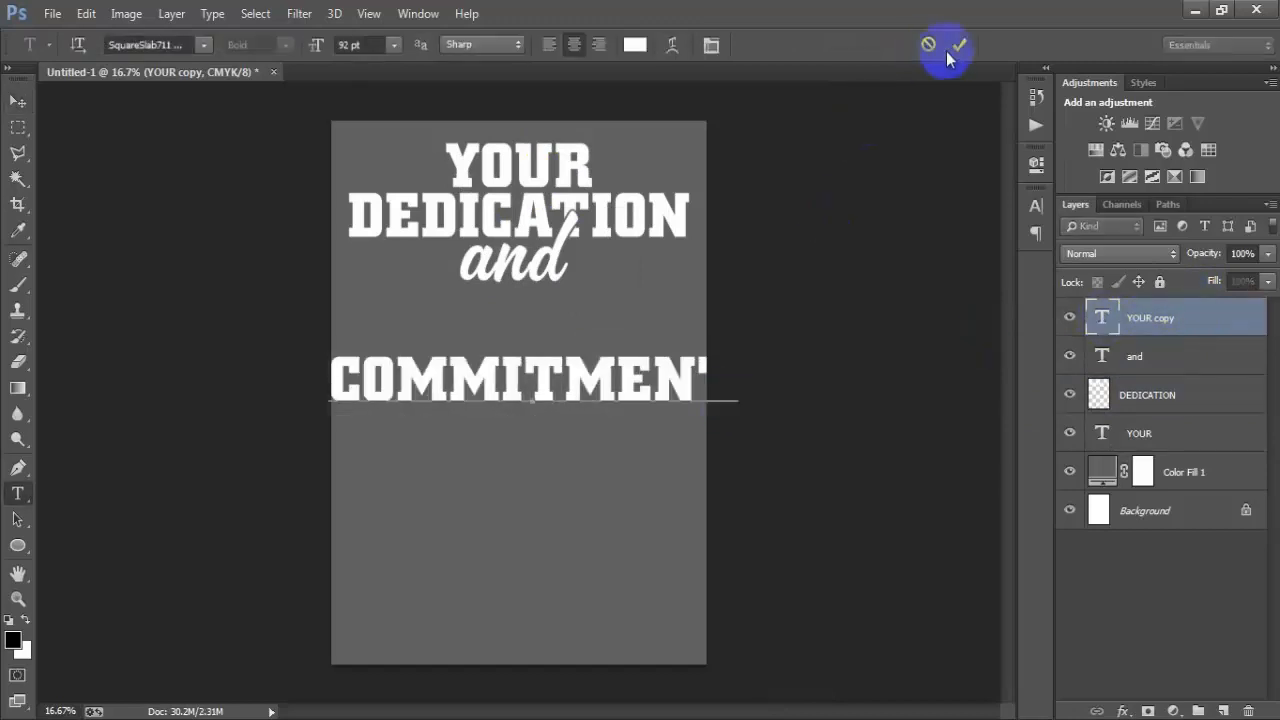
key("ctrl+Return")
key("v")
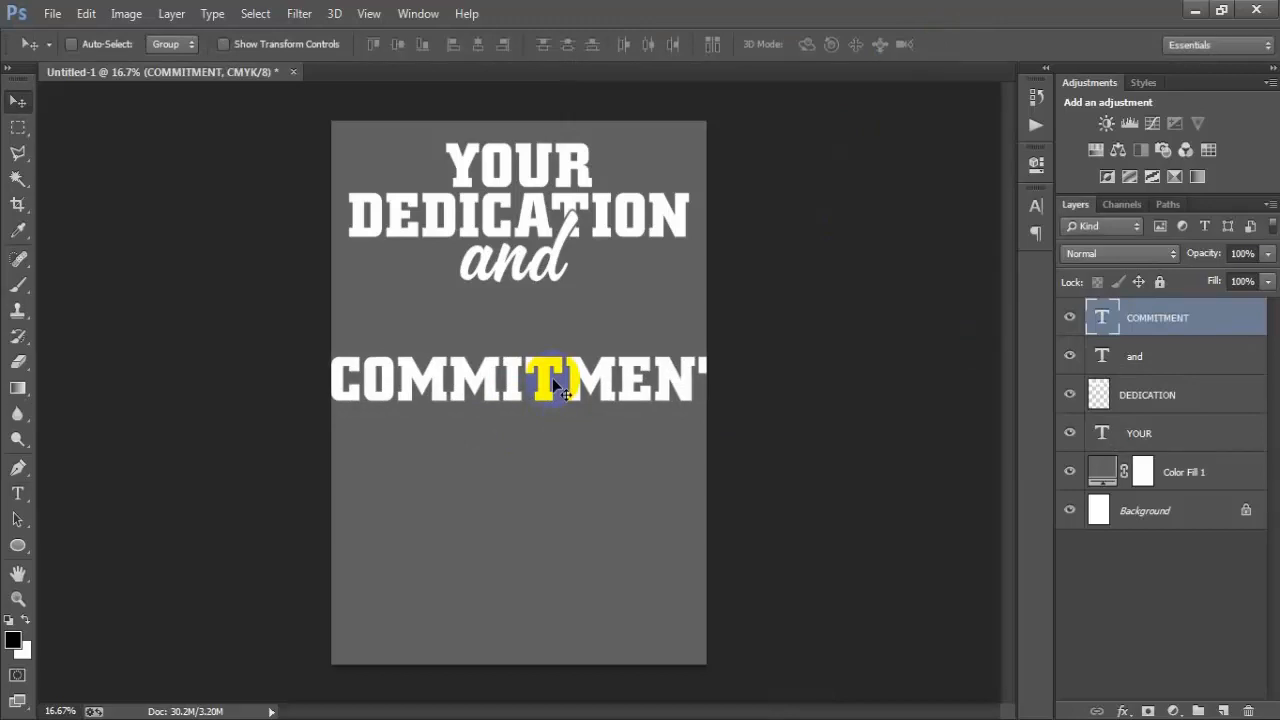
Step: Resize "COMMITMENT" with Free Transform to about 86% width, stretch it slightly taller and position it below "and"
key("ctrl+t")
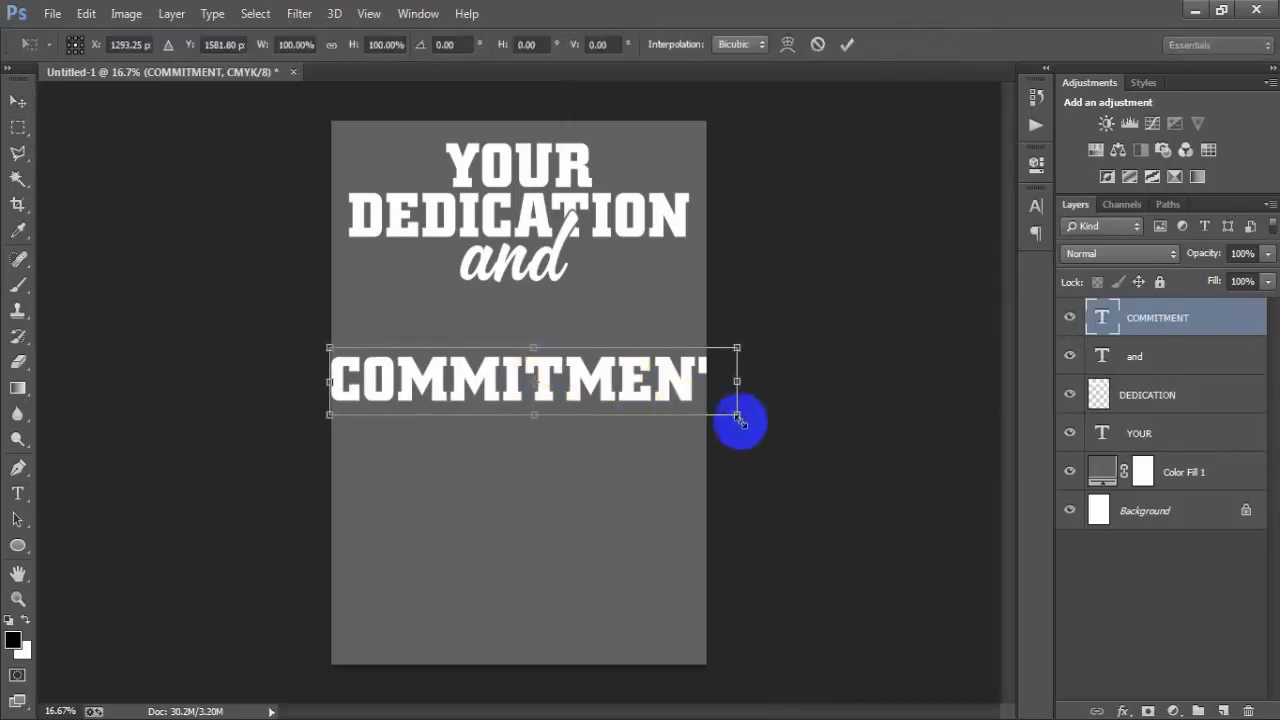
left_click_drag(737, 414, 691, 354)
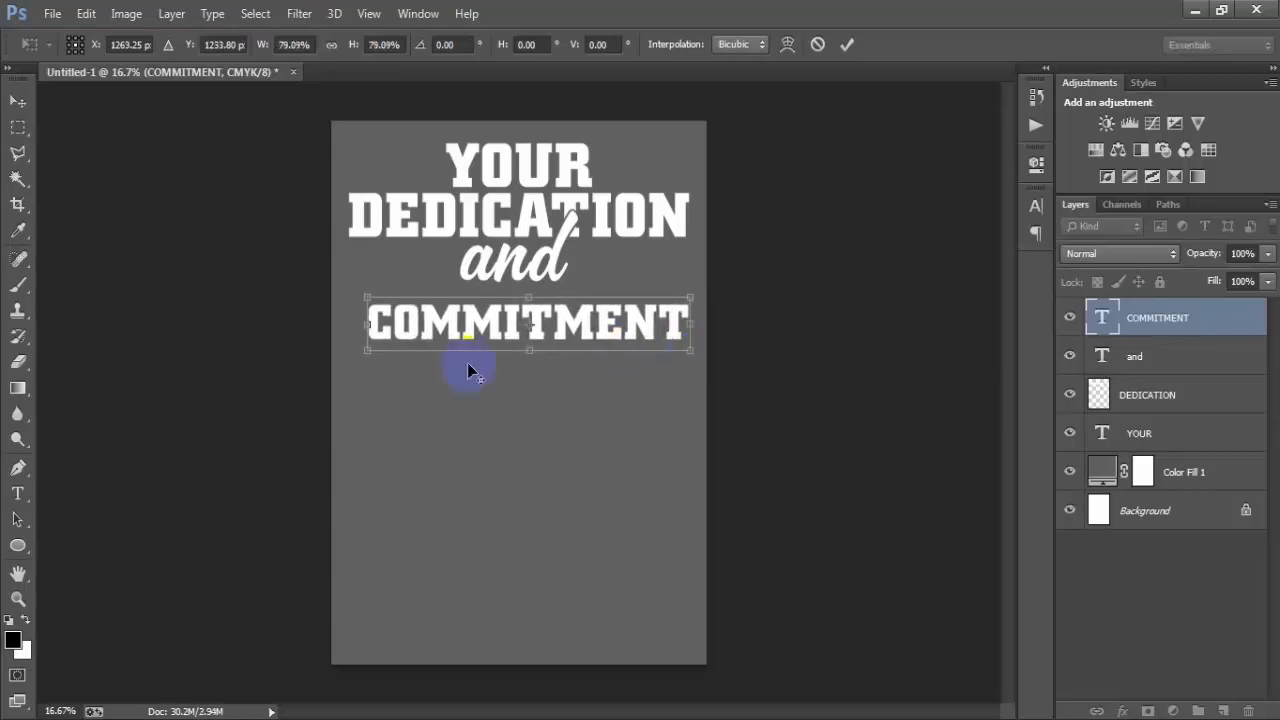
left_click_drag(363, 356, 340, 352)
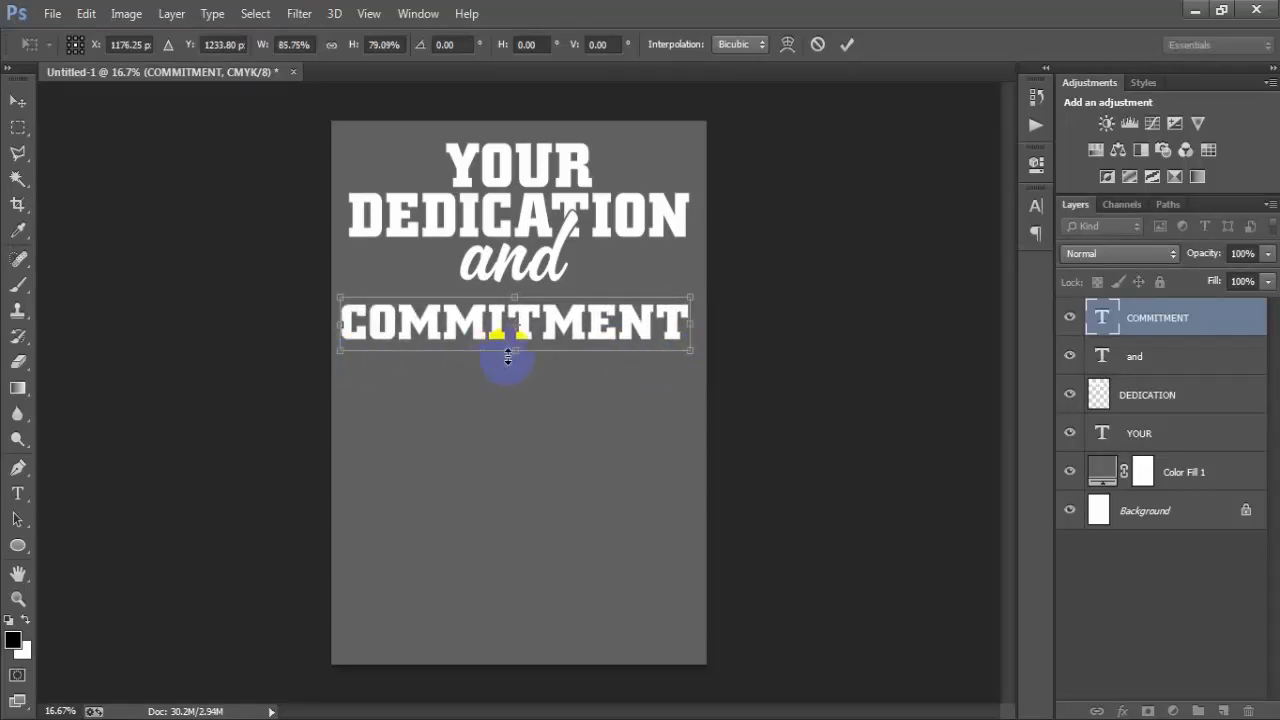
left_click_drag(512, 370, 521, 367)
left_click(846, 44)
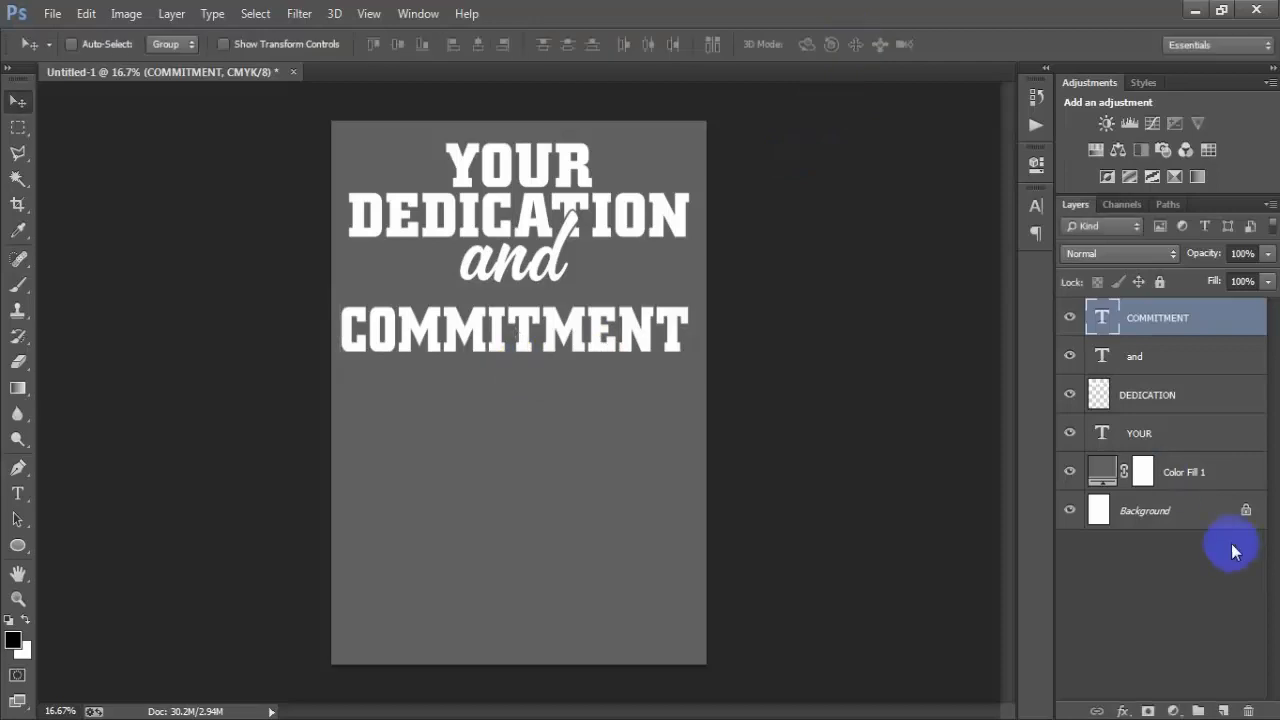
Step: Align "COMMITMENT" with the Background layer by horizontal centers and nudge it up closer to "and"
left_click(1189, 510, "ctrl")
left_click(478, 44)
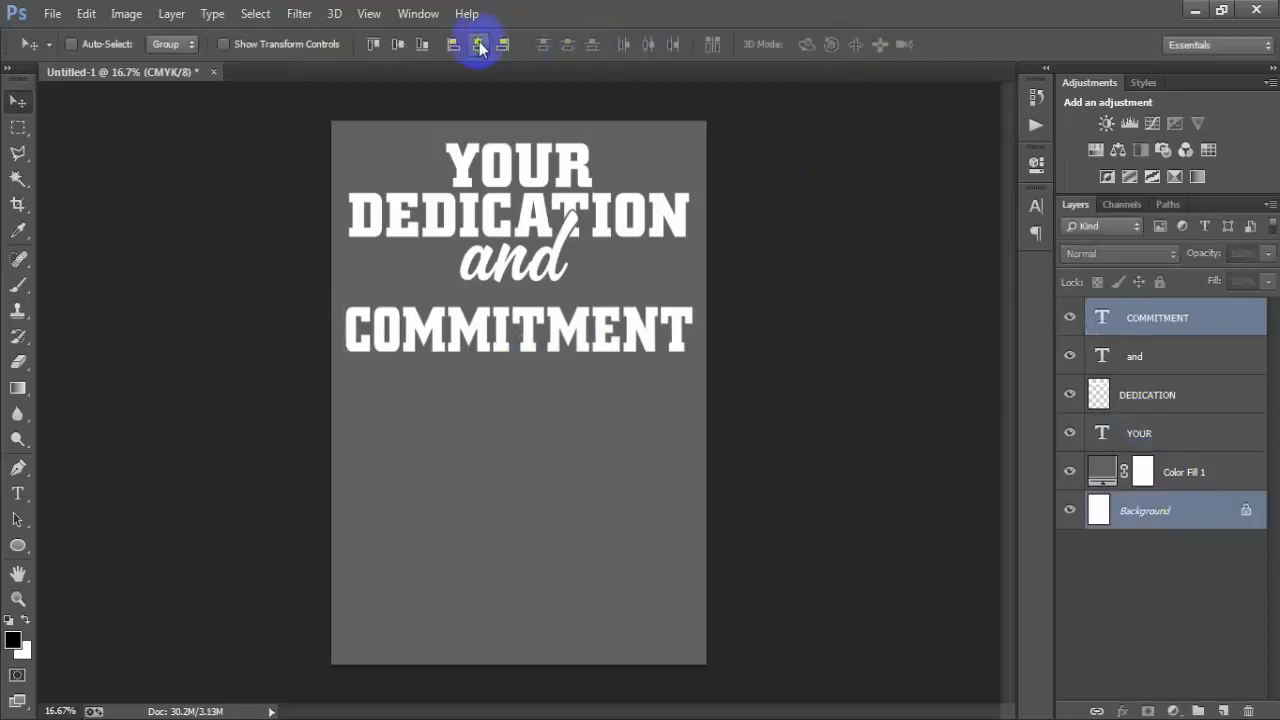
left_click(1138, 320)
key("shift+Up")
key("shift+Up")
key("shift+Up")
key("shift+Up")
key("shift+Up")
key("shift+Up")
key("shift+Up")
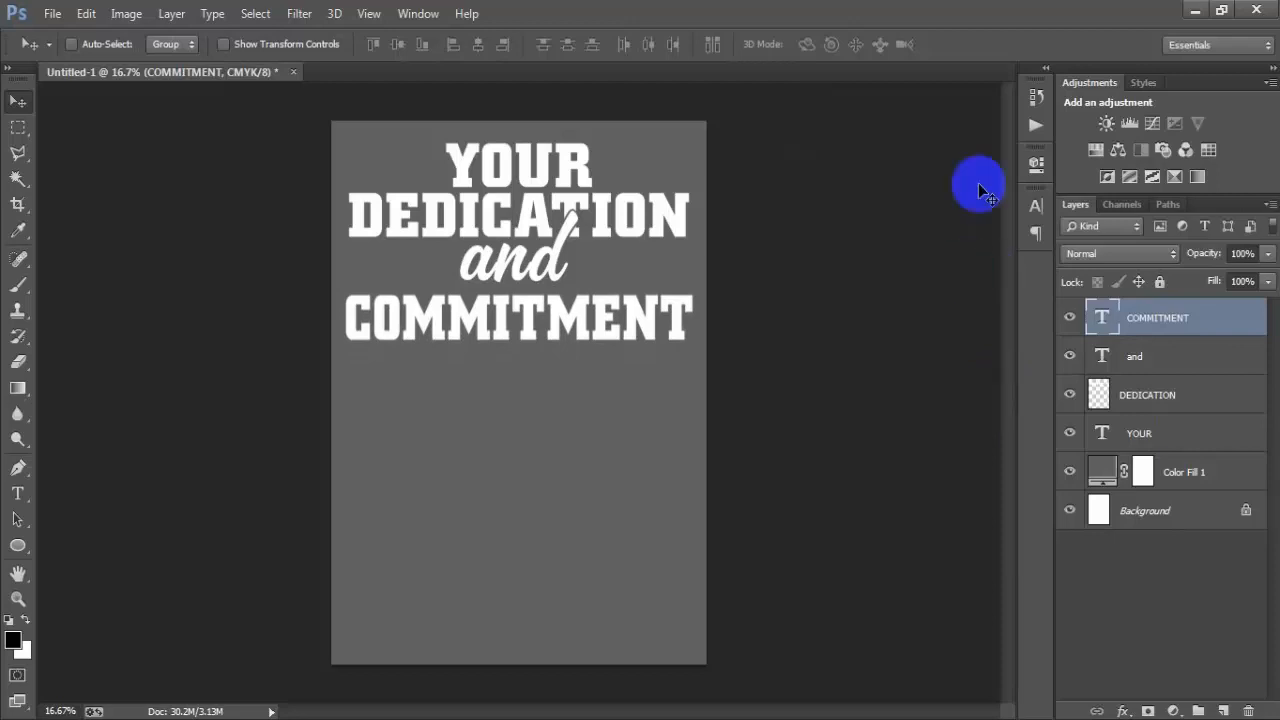
left_click(1070, 318)
left_click(1070, 318)
left_click(1070, 318)
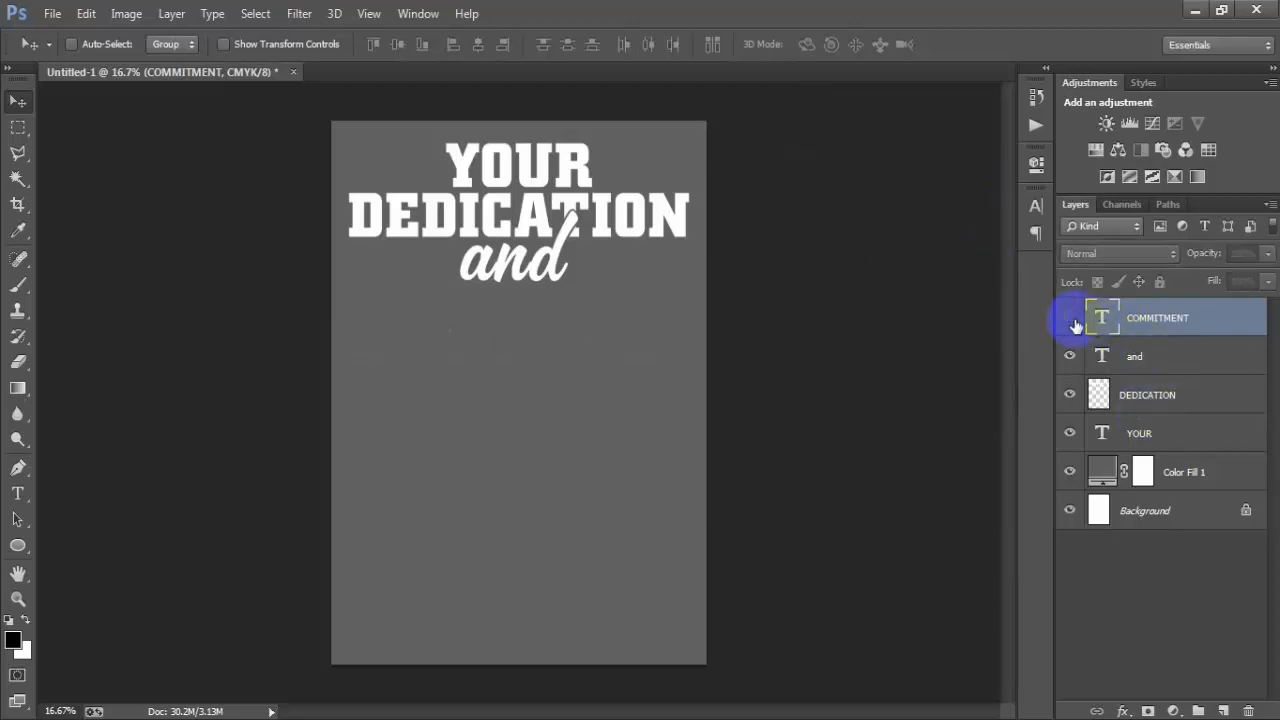
left_click(1070, 318)
Step: Warp the "COMMITMENT" text with the Arc Lower style, horizontal, at a bend of -14%
double_click(1103, 318)
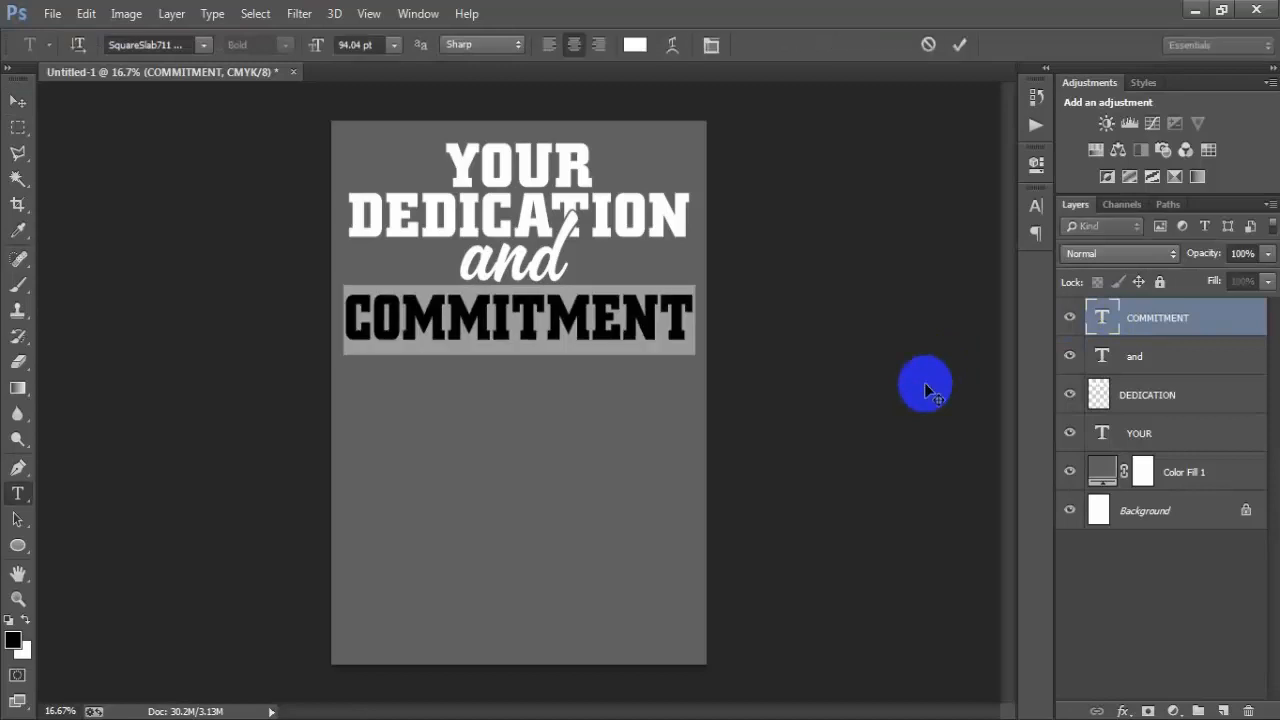
left_click(672, 44)
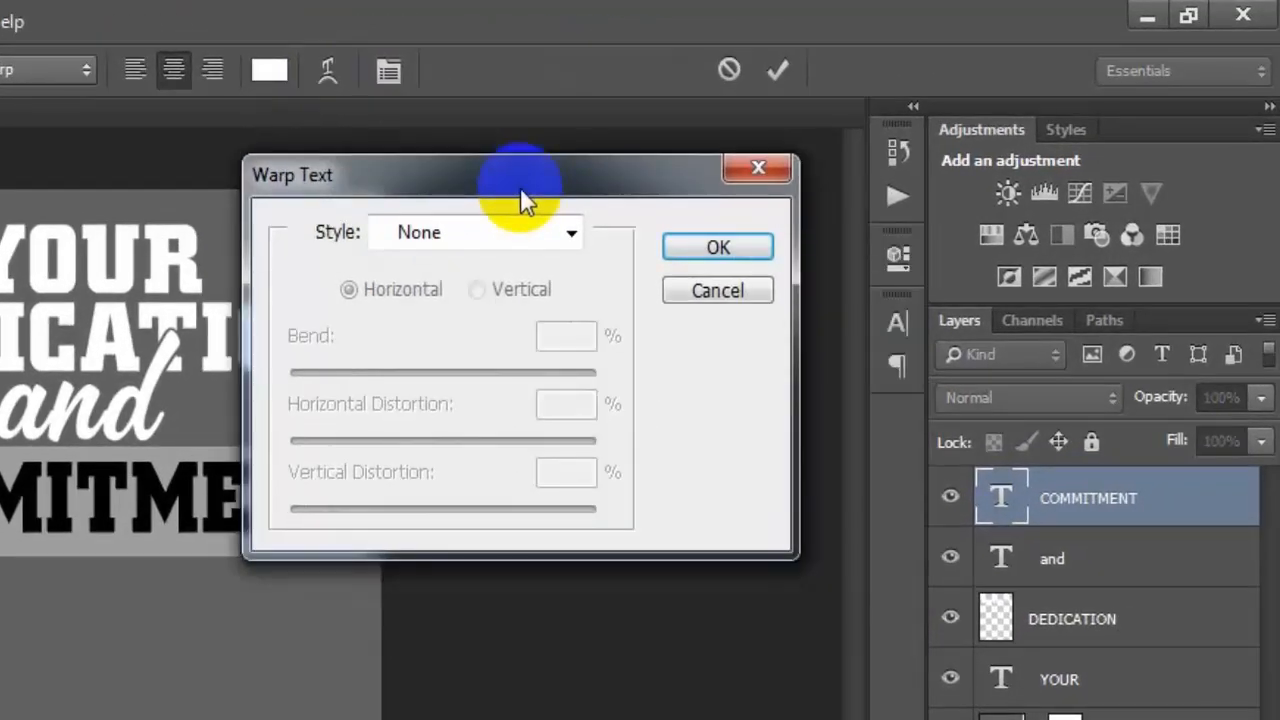
left_click(785, 262)
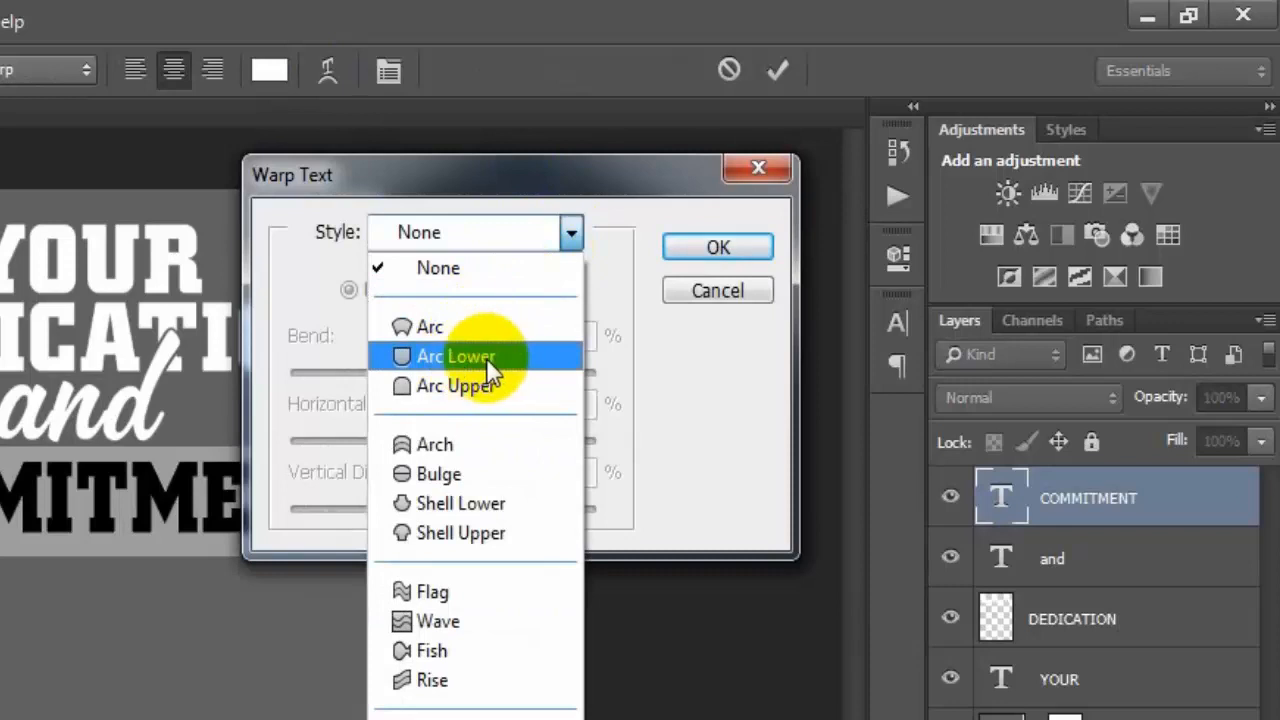
left_click(505, 360)
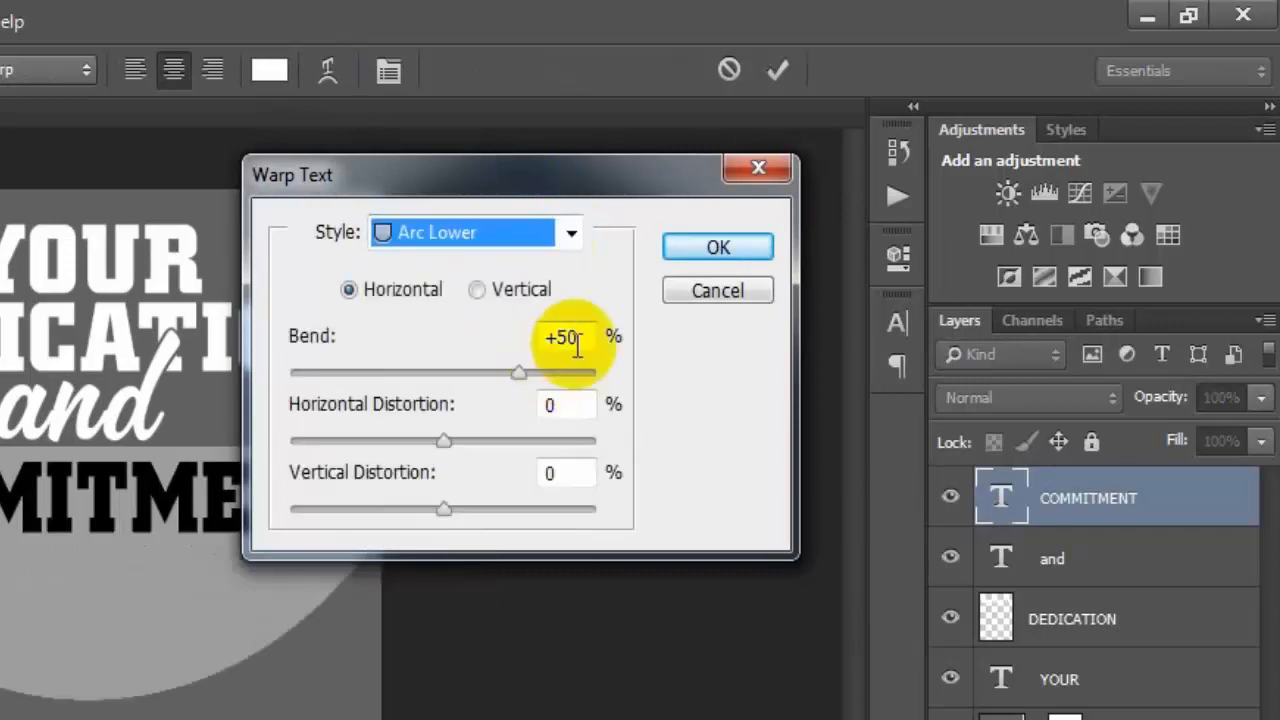
left_click(575, 340)
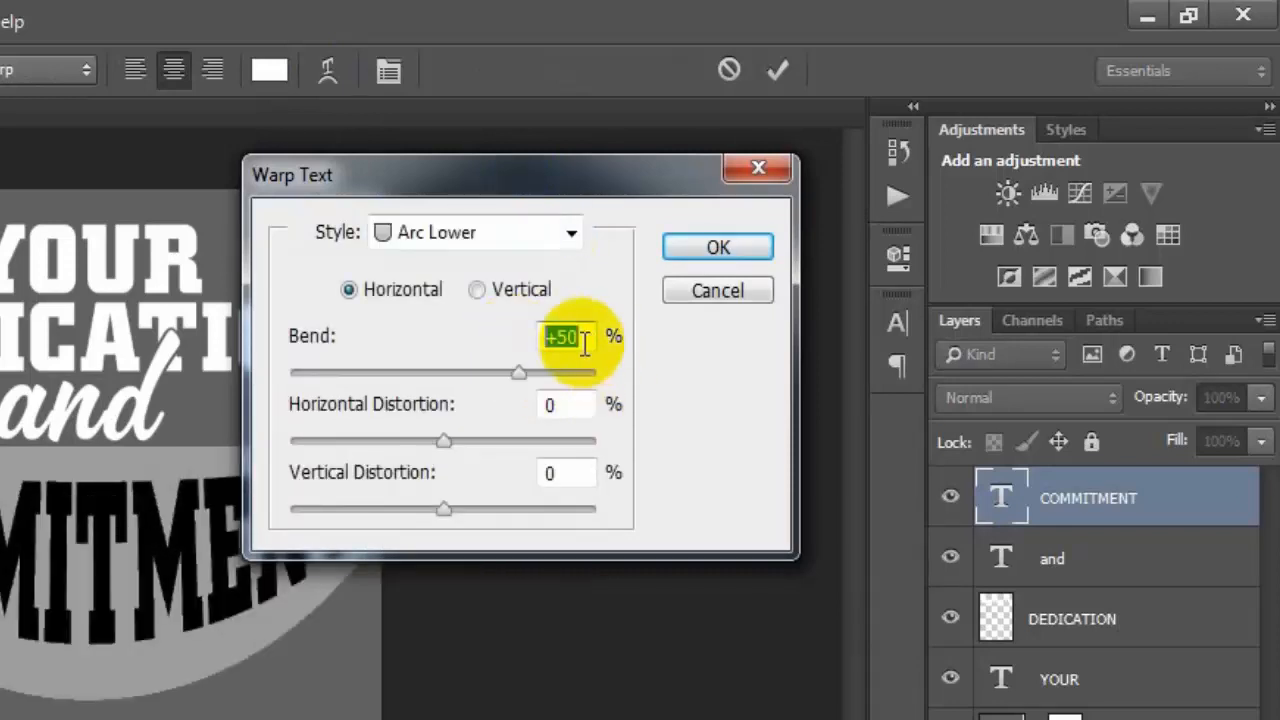
type("-14")
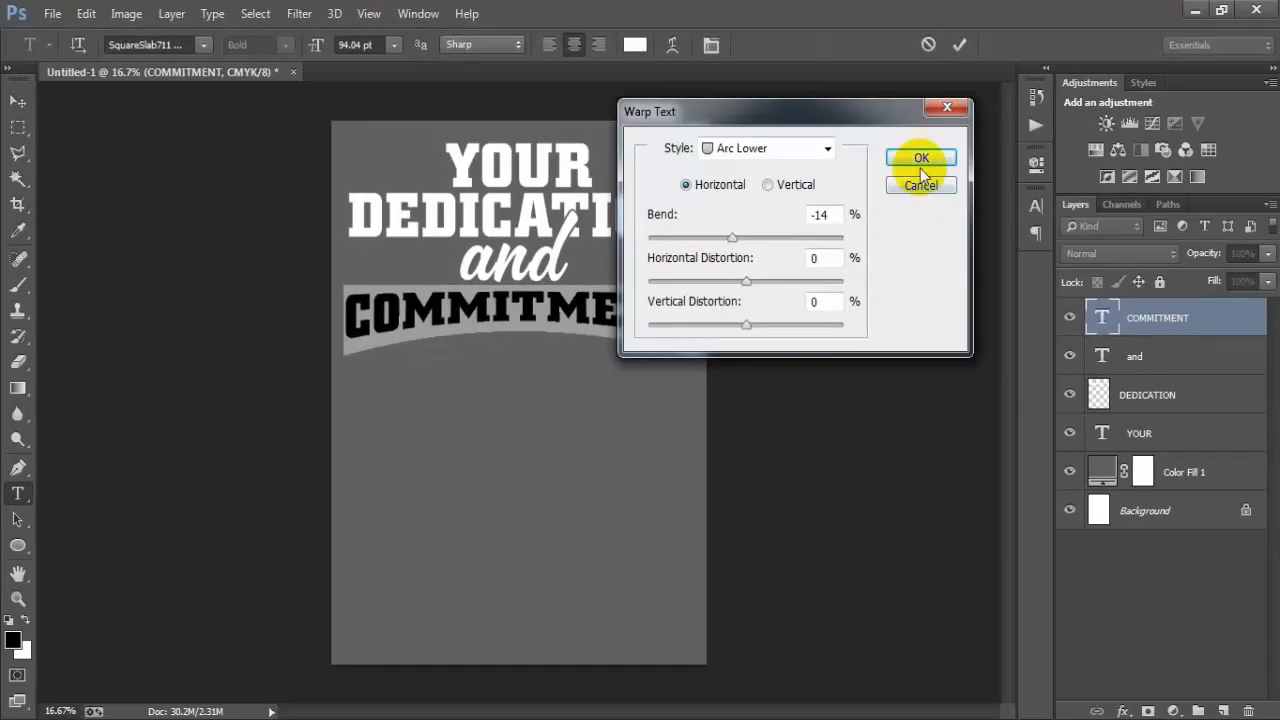
left_click(779, 220)
left_click(958, 52)
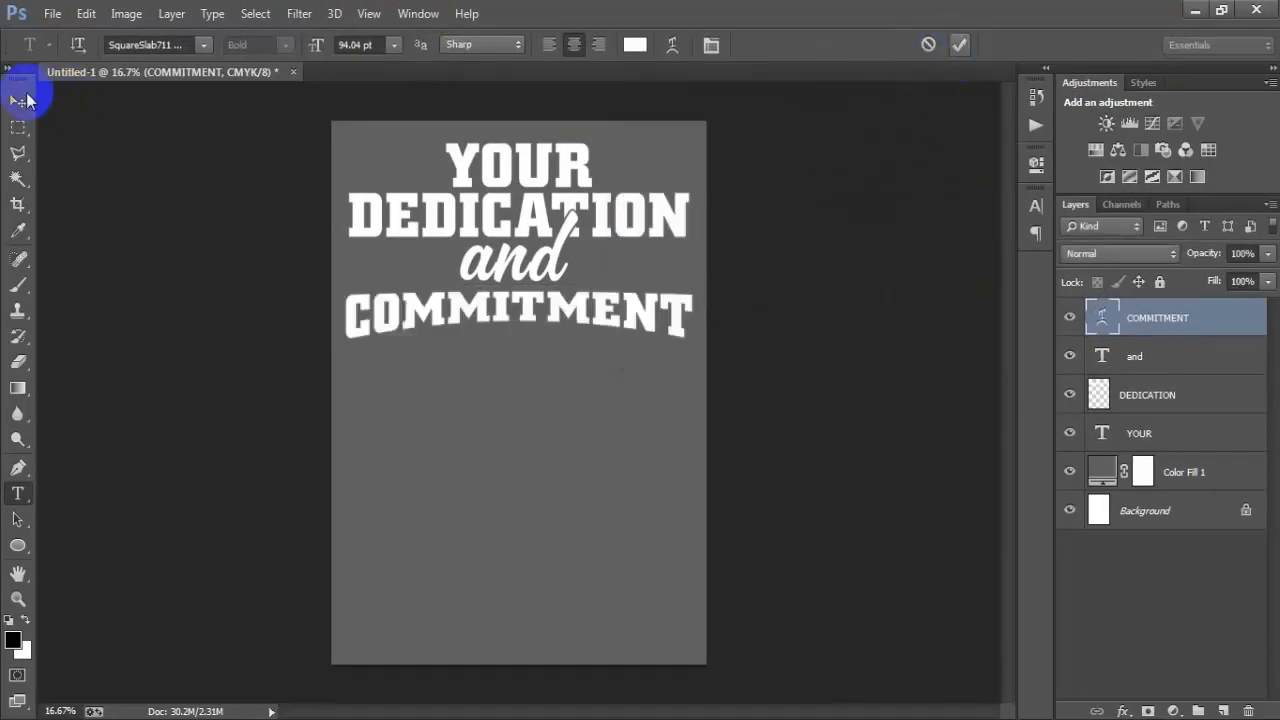
Step: Stretch "COMMITMENT" downwards to about 196% height with Free Transform and nudge it up just below "and"
left_click(19, 102)
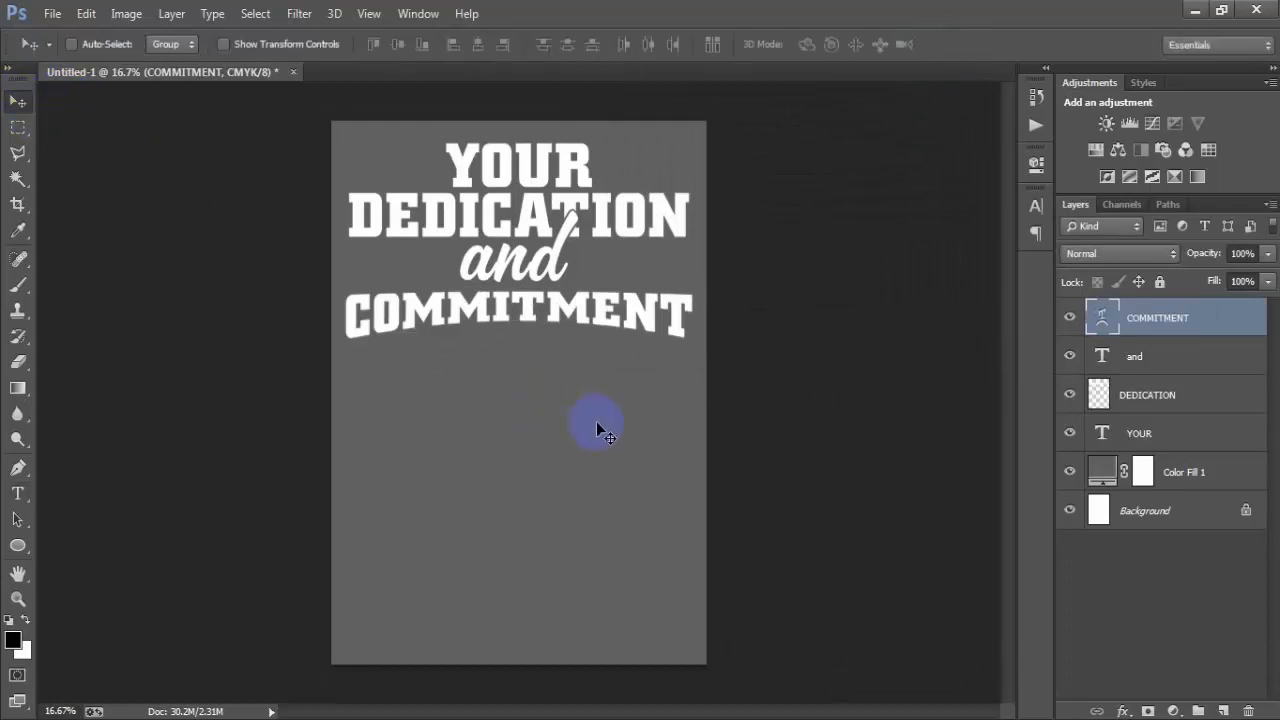
key("ctrl+t")
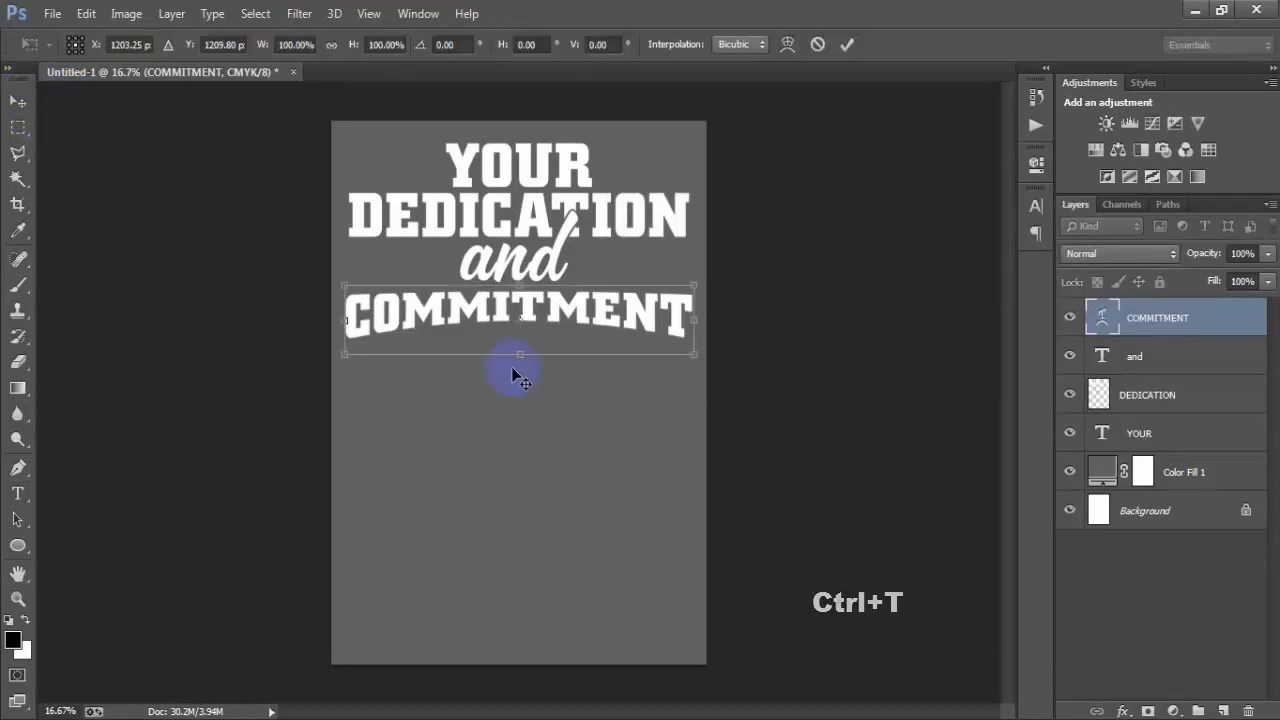
left_click_drag(520, 352, 521, 421)
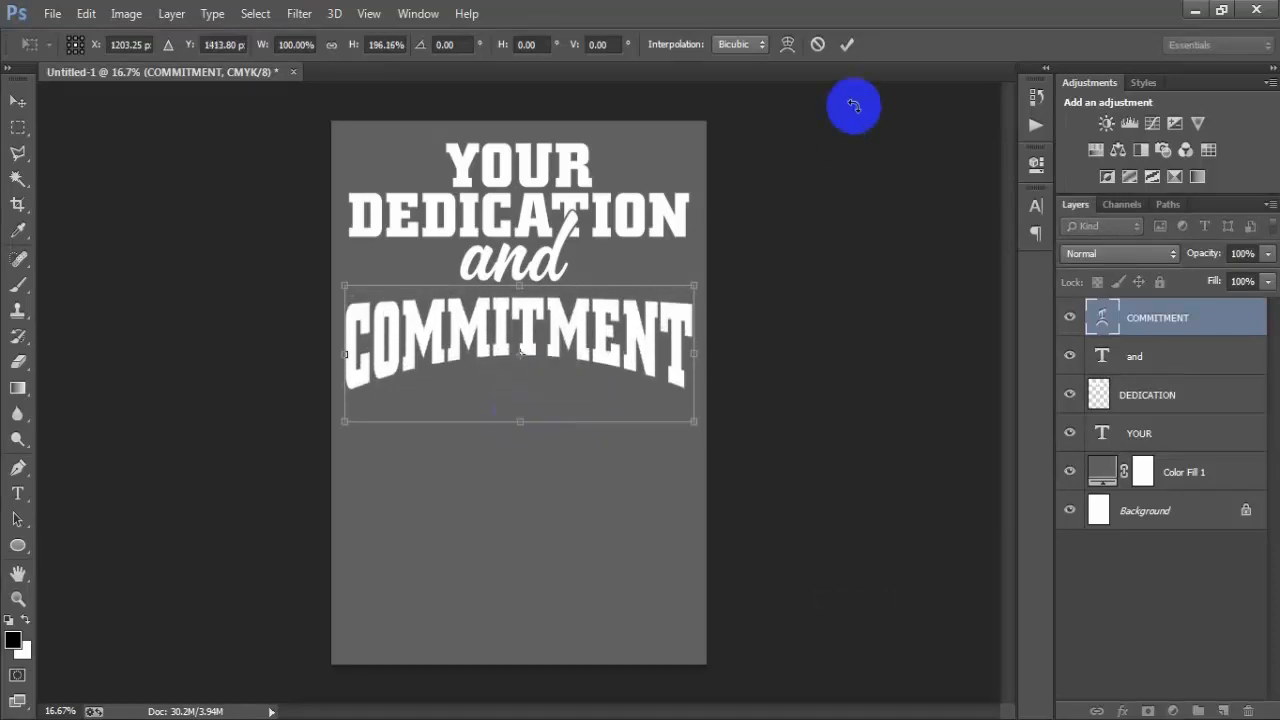
left_click(846, 44)
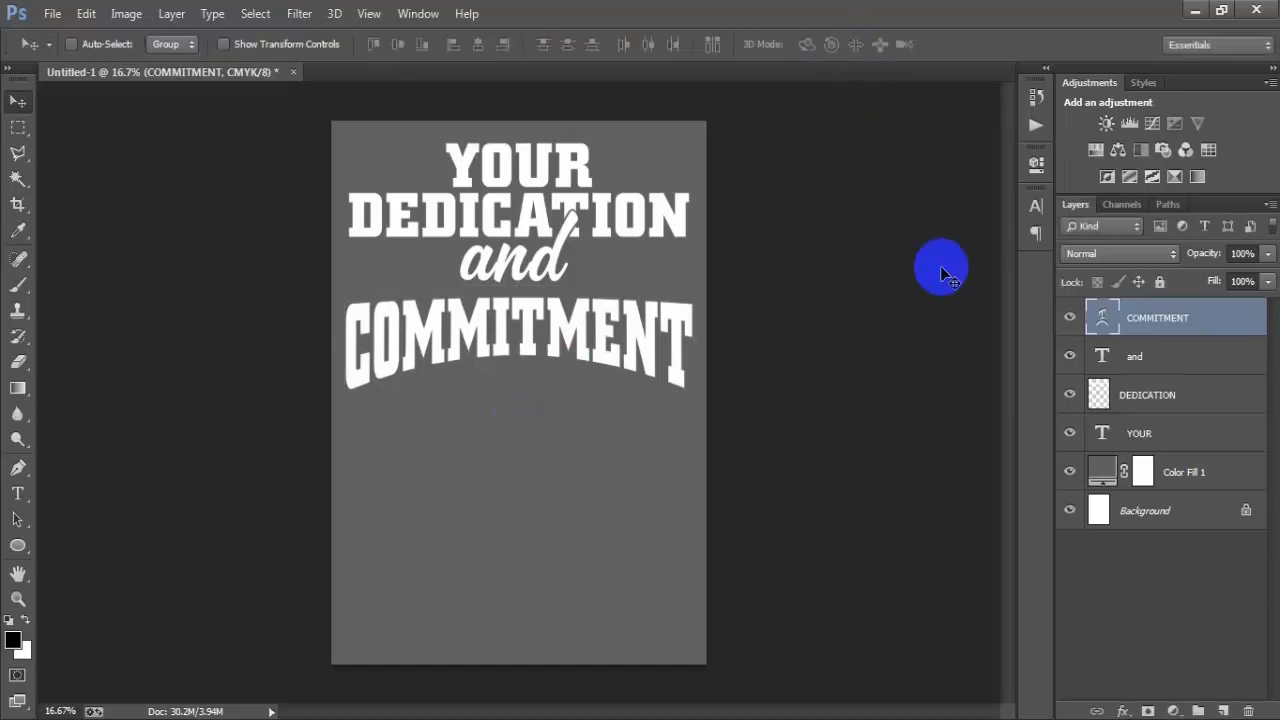
key("Up")
key("Up")
key("Up")
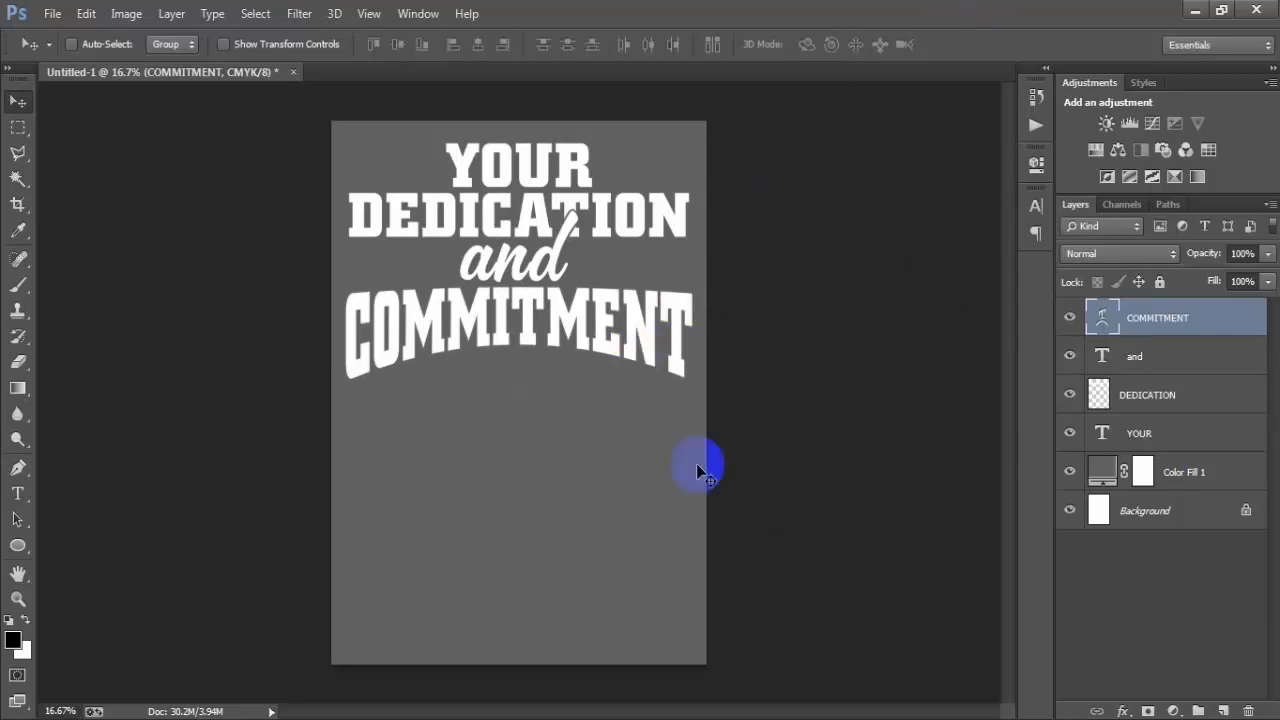
Step: Change the text color of the "YOUR" layer to orange FF9A00
left_click(1140, 436)
left_click(1070, 433)
left_click(1071, 438)
left_click(1071, 438)
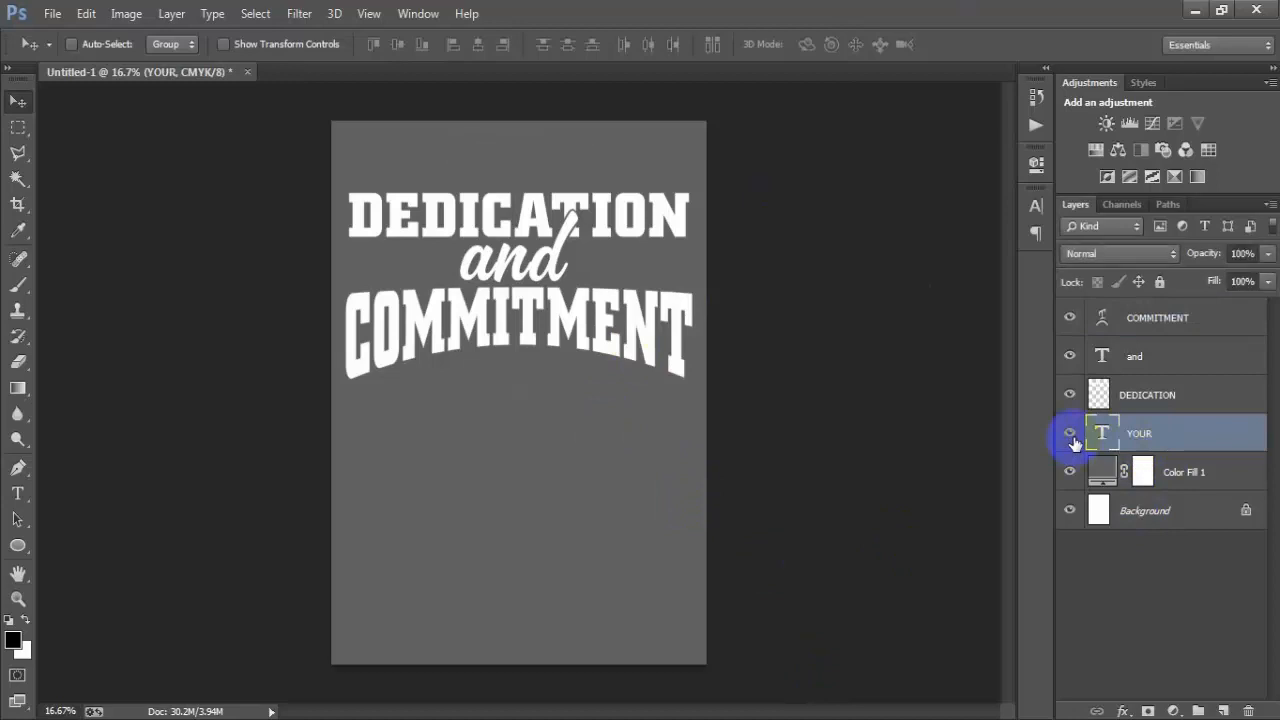
left_click(1071, 438)
left_click(1036, 218)
left_click(978, 317)
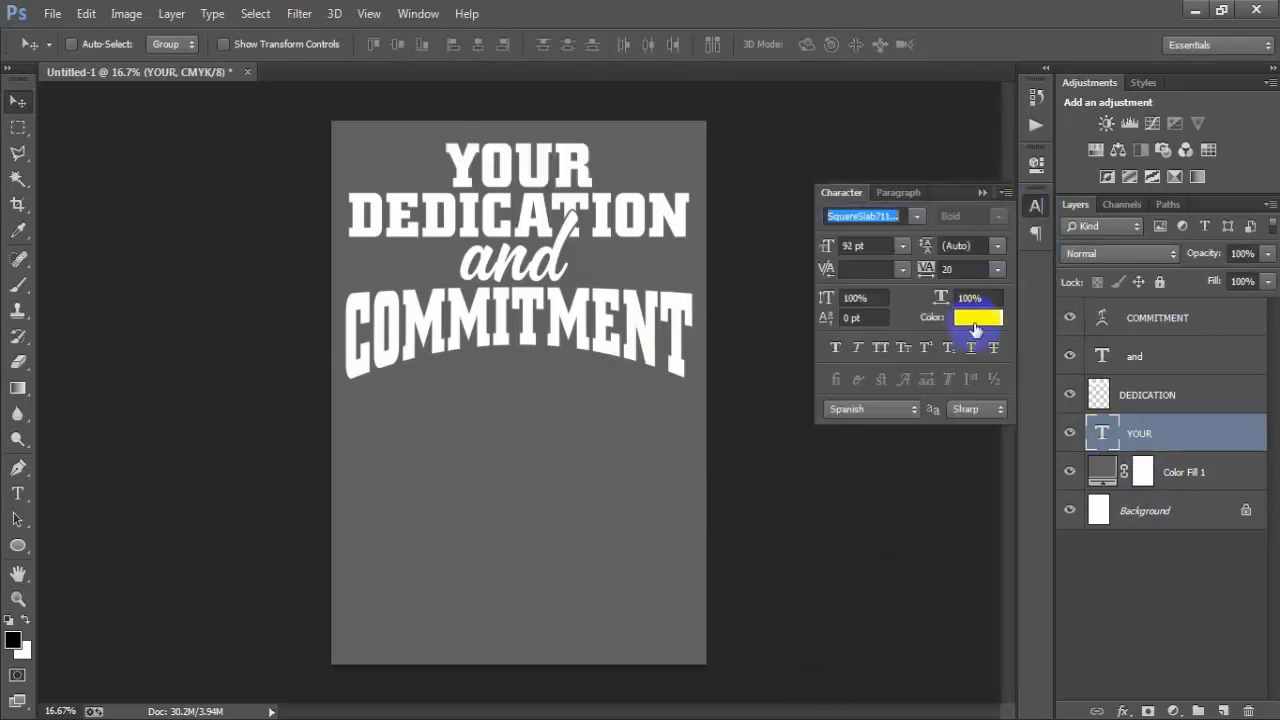
left_click(740, 392)
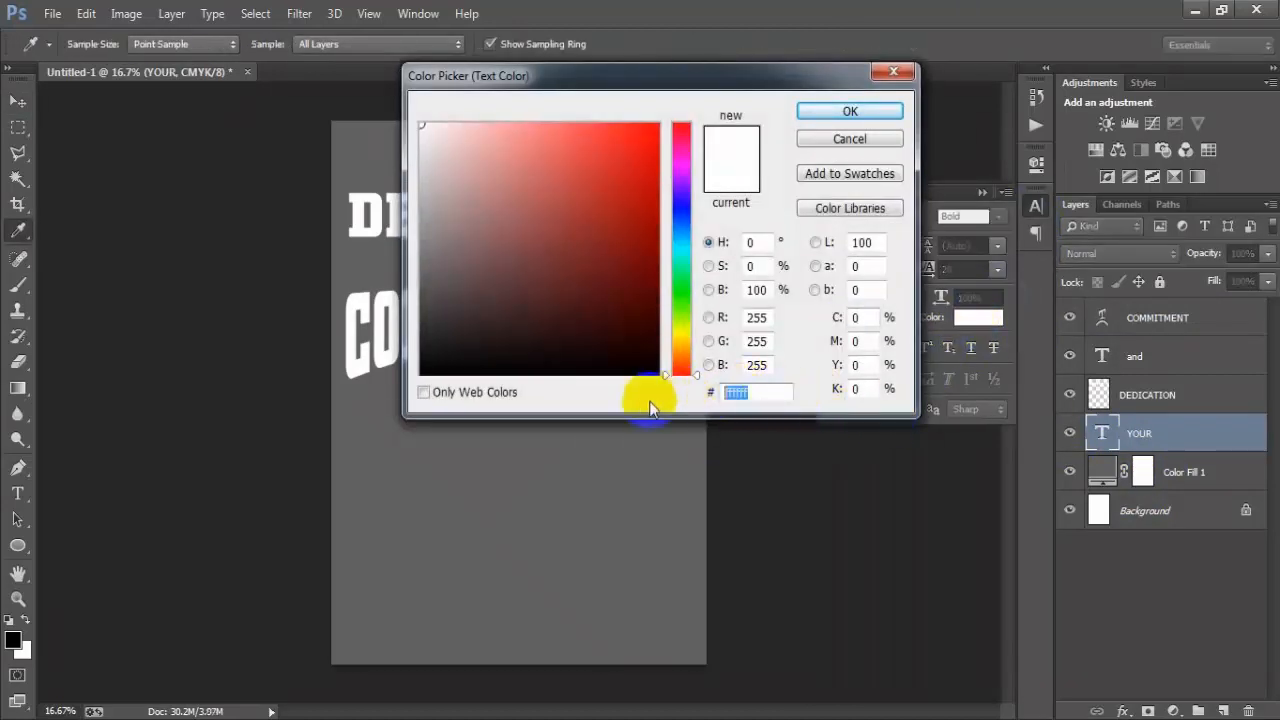
type("FF")
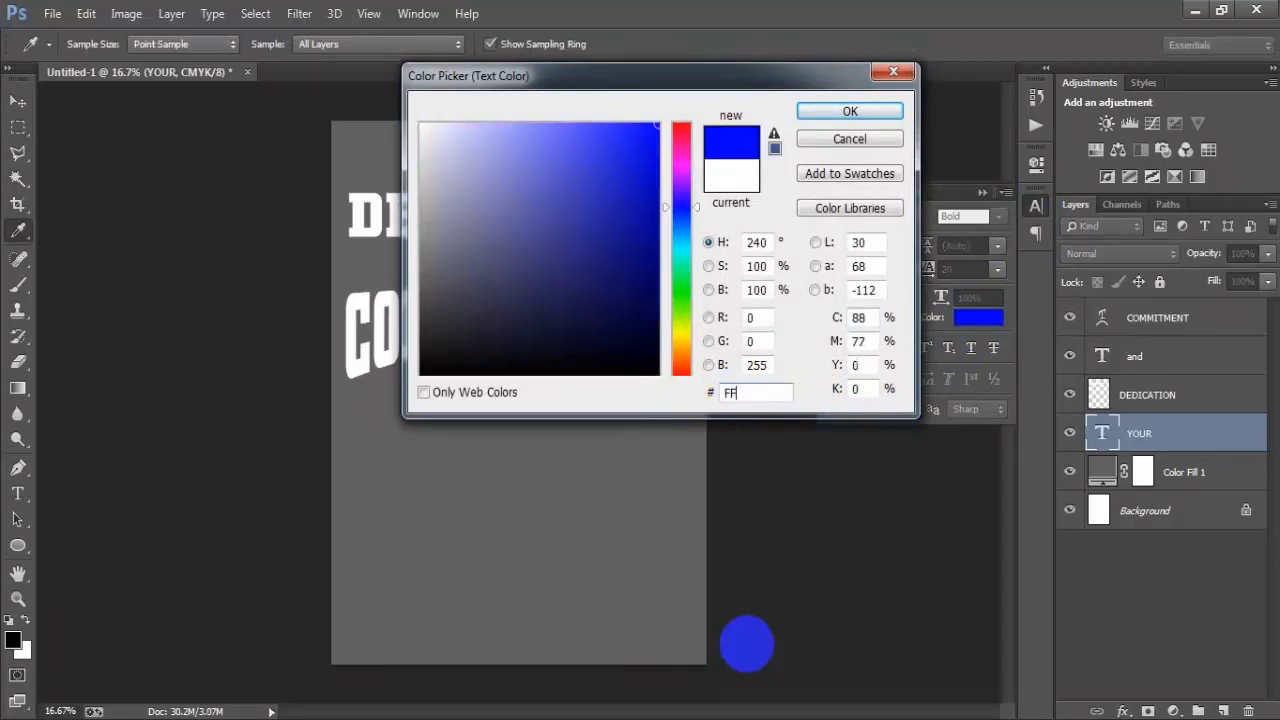
type("9A00")
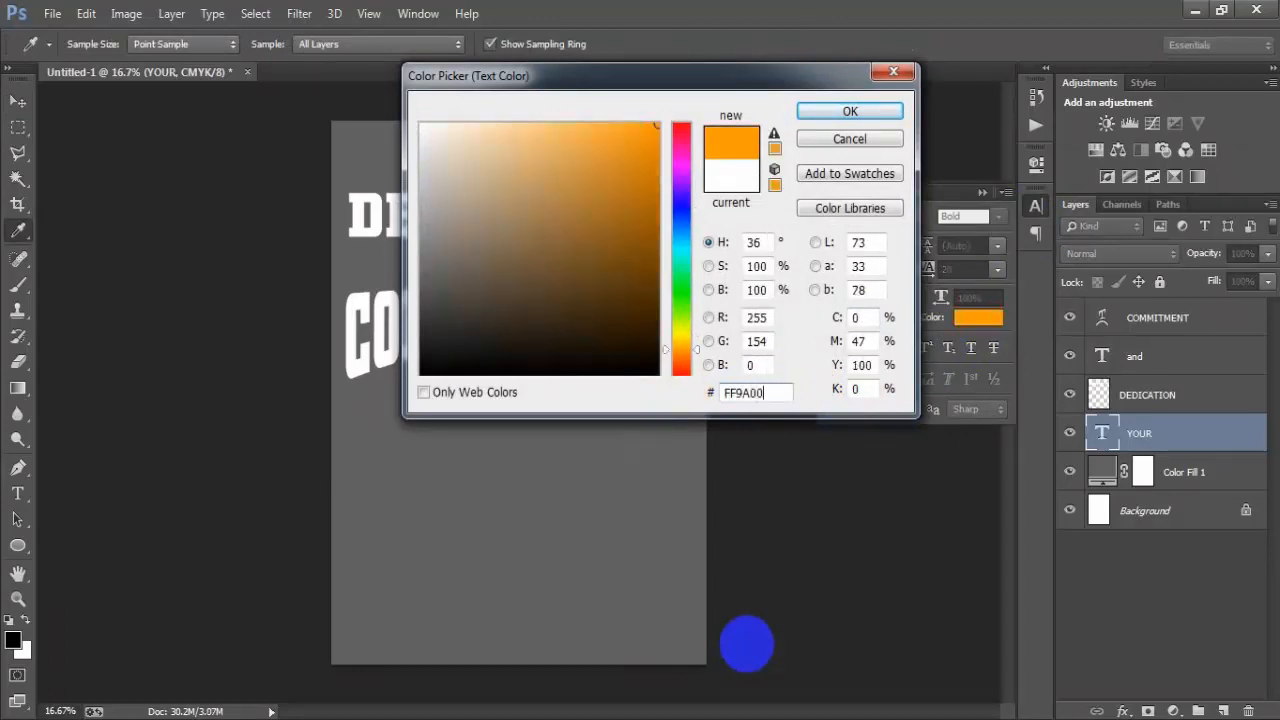
left_click_drag(769, 393, 706, 393)
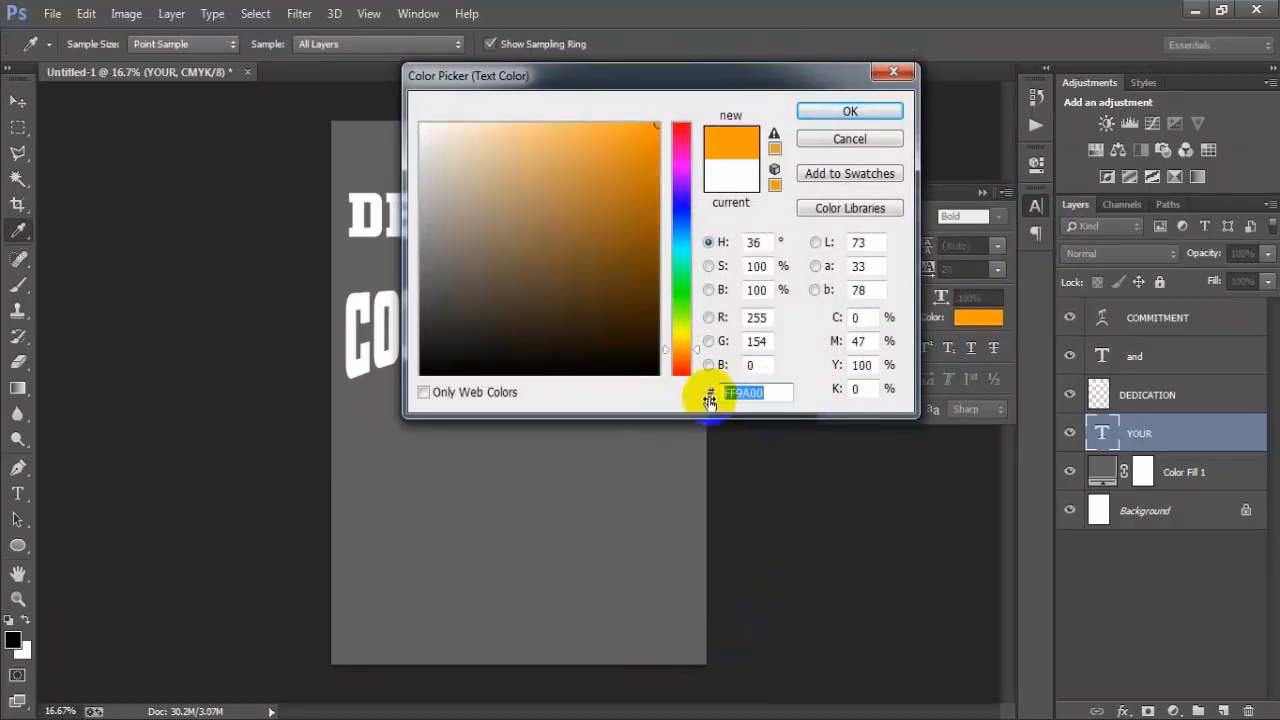
left_click(849, 111)
left_click(980, 192)
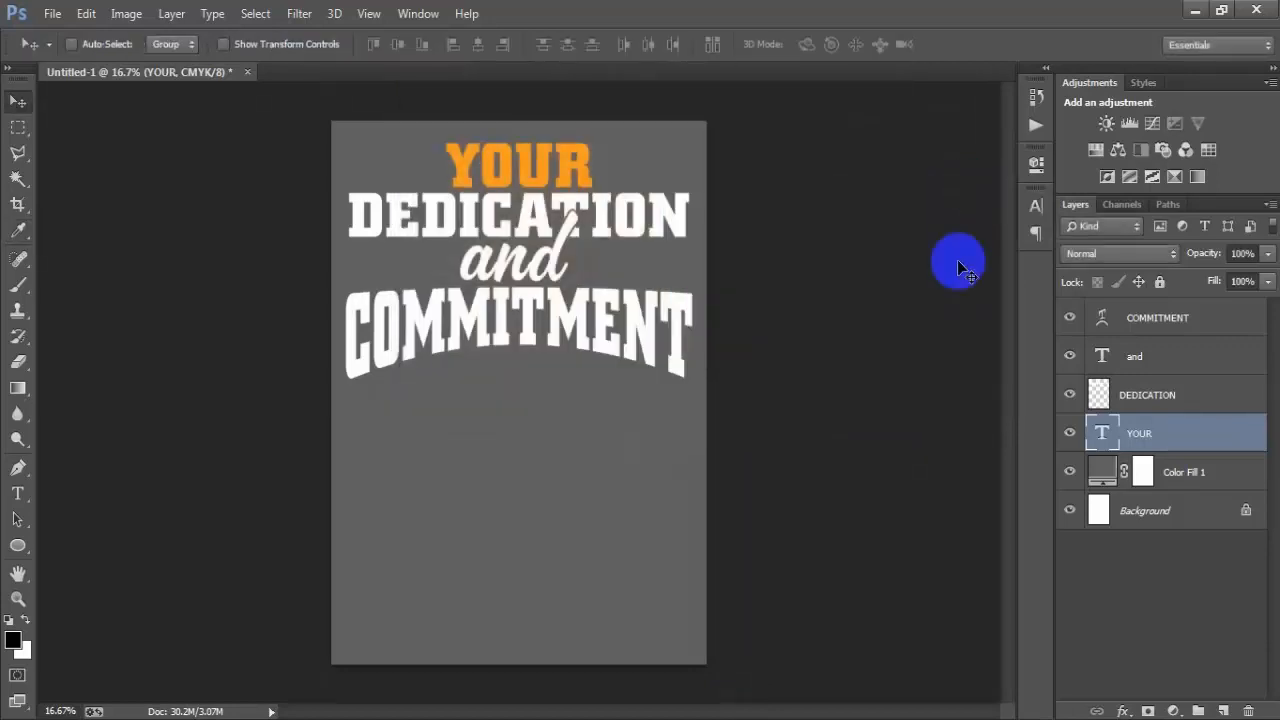
Step: Recolor the "and" text layer with the orange sampled from "YOUR"
left_click(1160, 358)
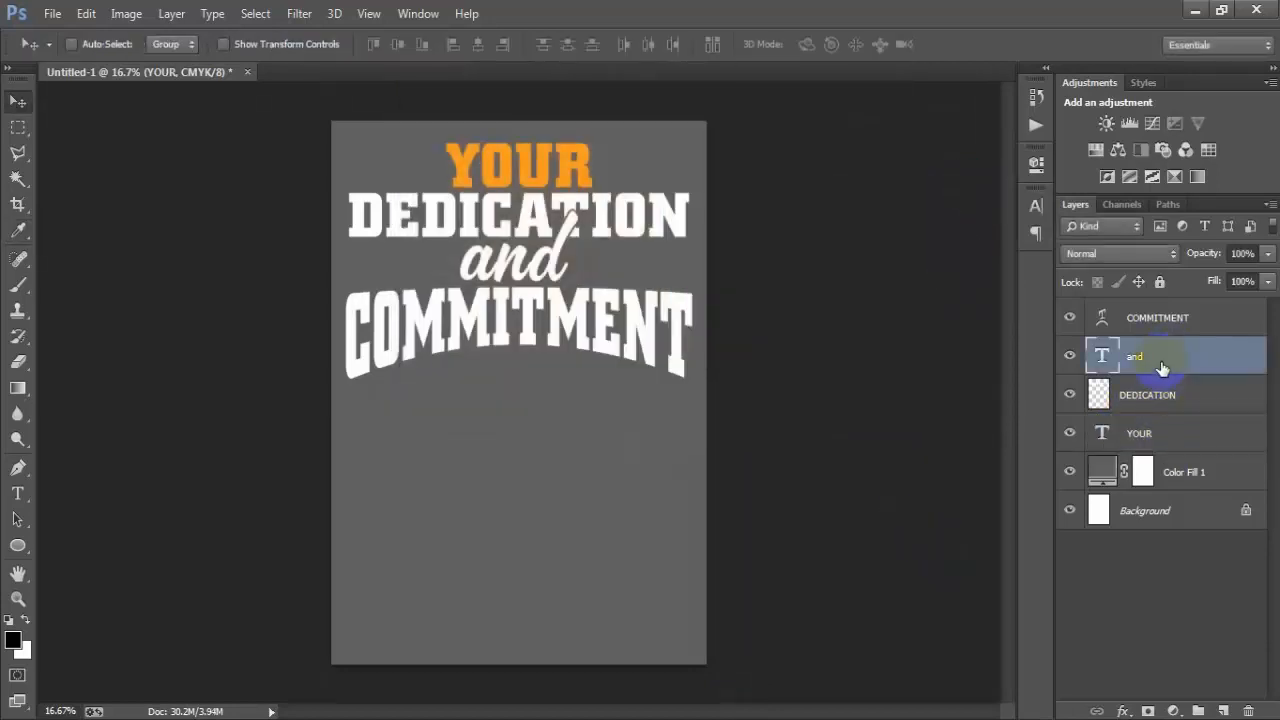
left_click(1070, 358)
left_click(1070, 358)
left_click(1036, 206)
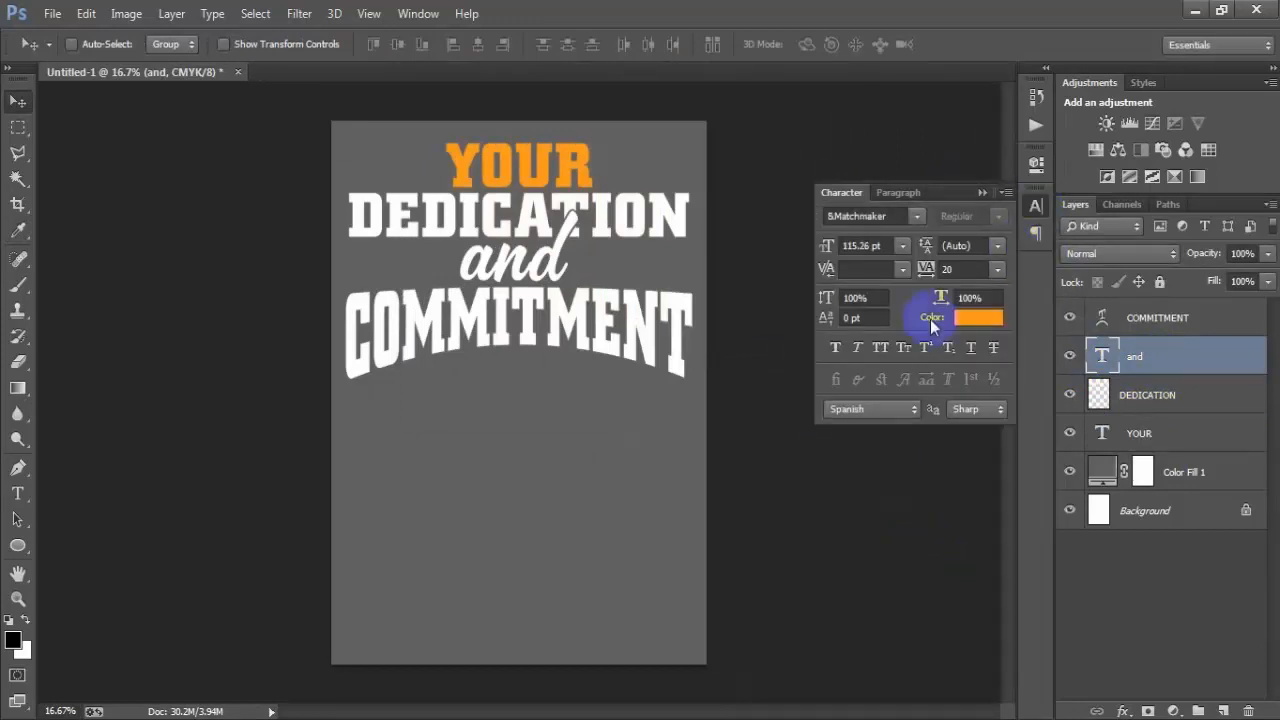
left_click(977, 317)
left_click_drag(576, 86, 697, 86)
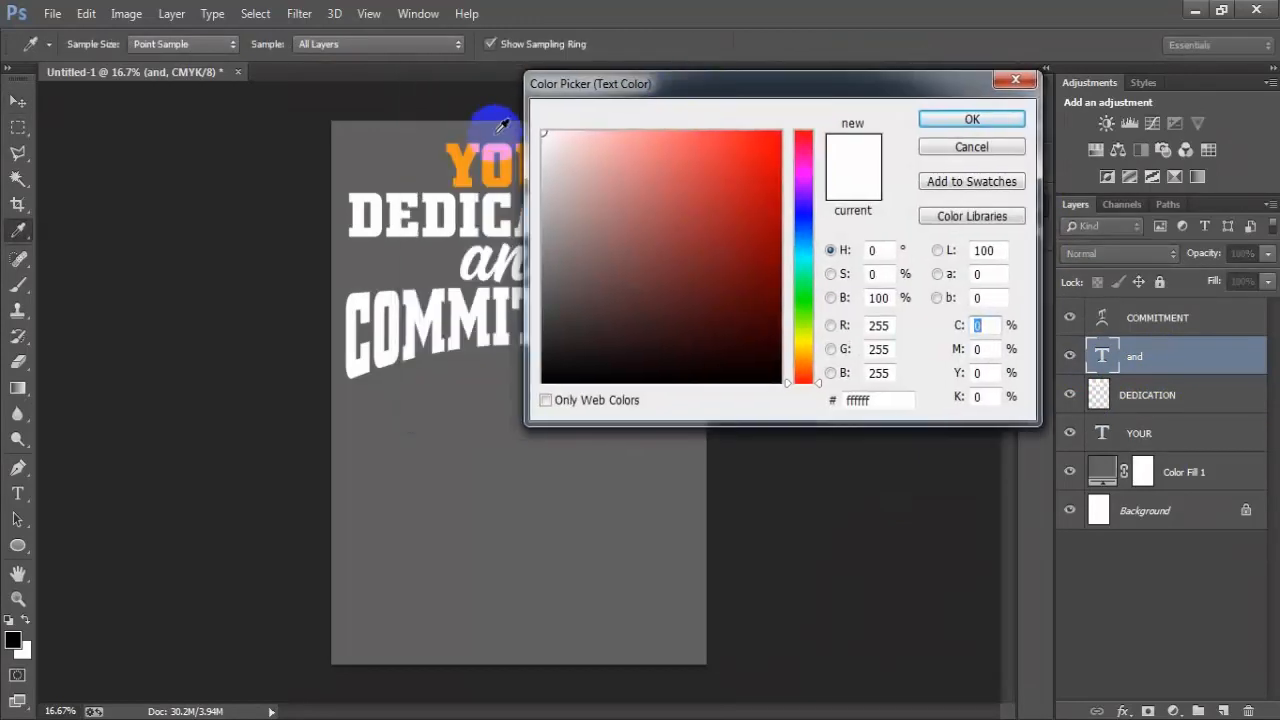
left_click(473, 155)
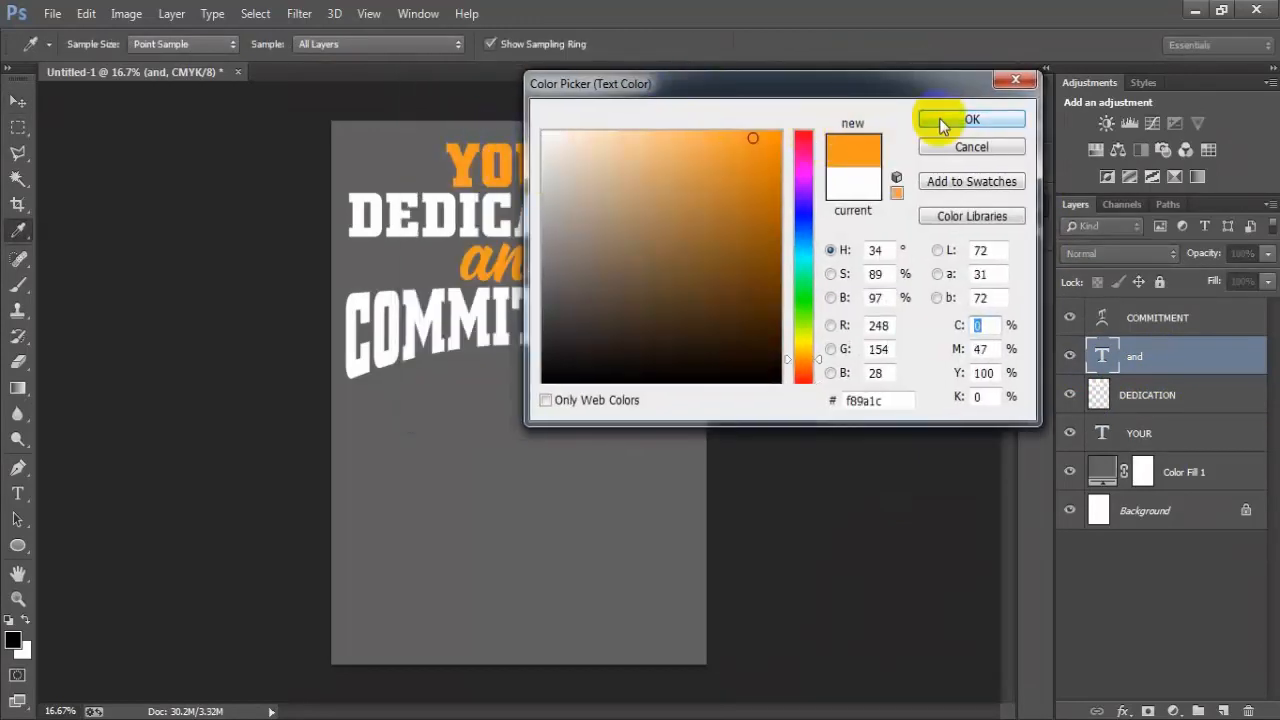
left_click(945, 122)
left_click(982, 192)
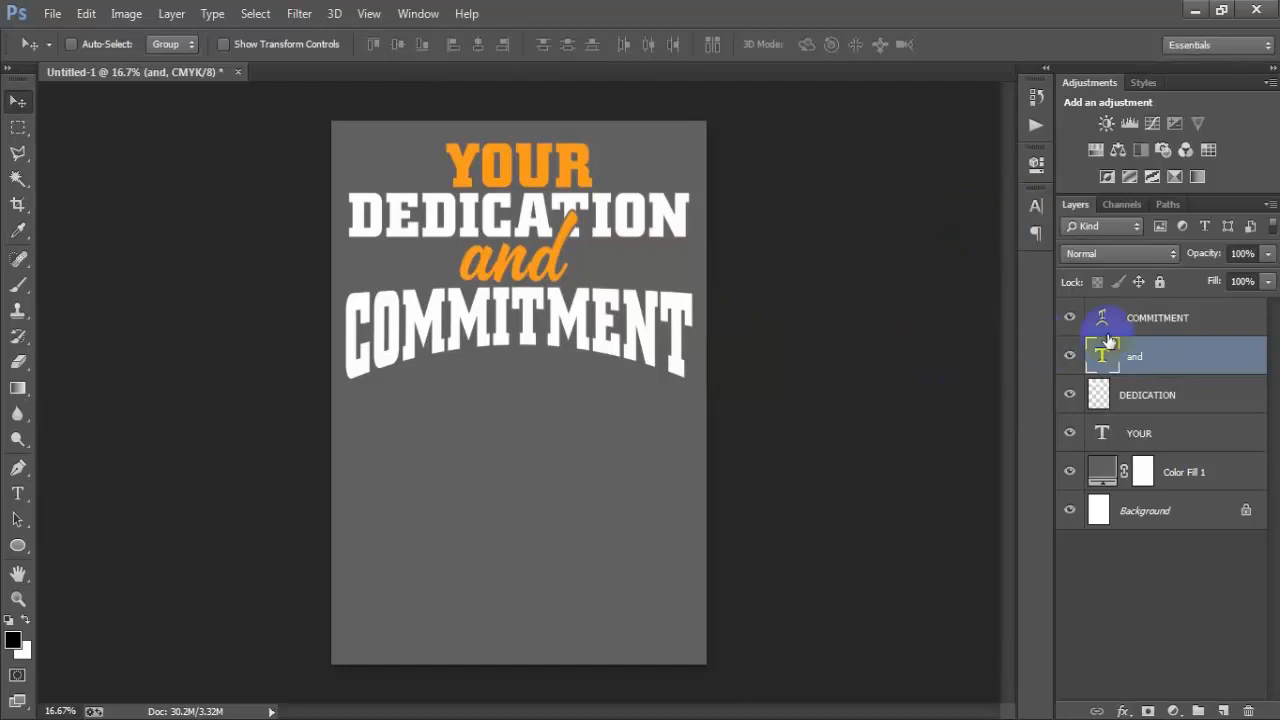
Step: Select the "COMMITMENT" layer and open the ribbon banner image 0000001 (1).png
left_click(1140, 318)
left_click(52, 13)
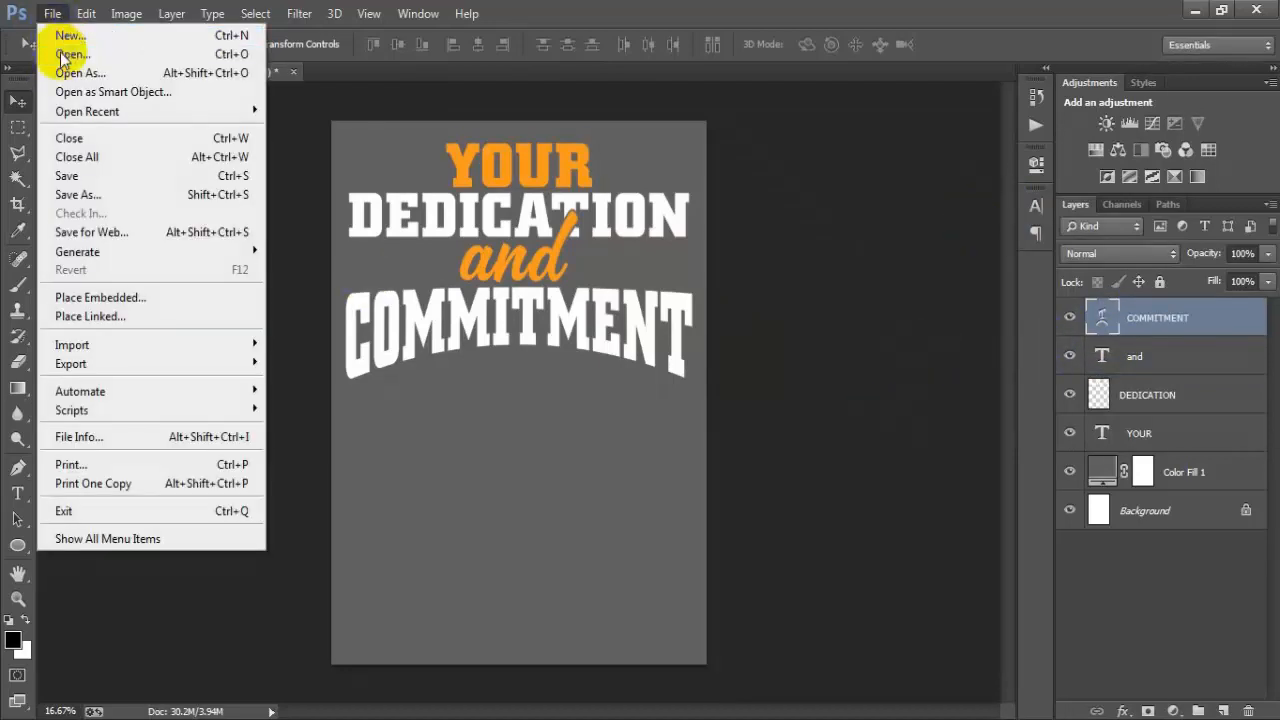
left_click(60, 52)
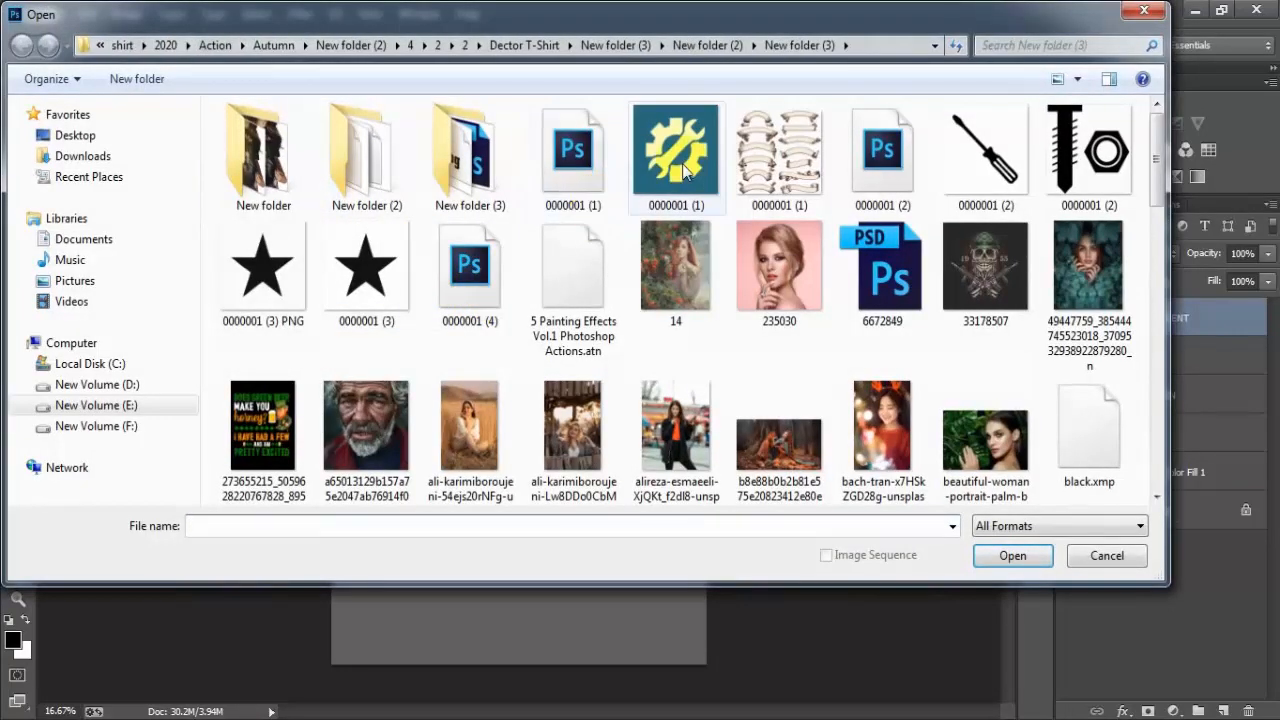
left_click(779, 158)
left_click(1010, 560)
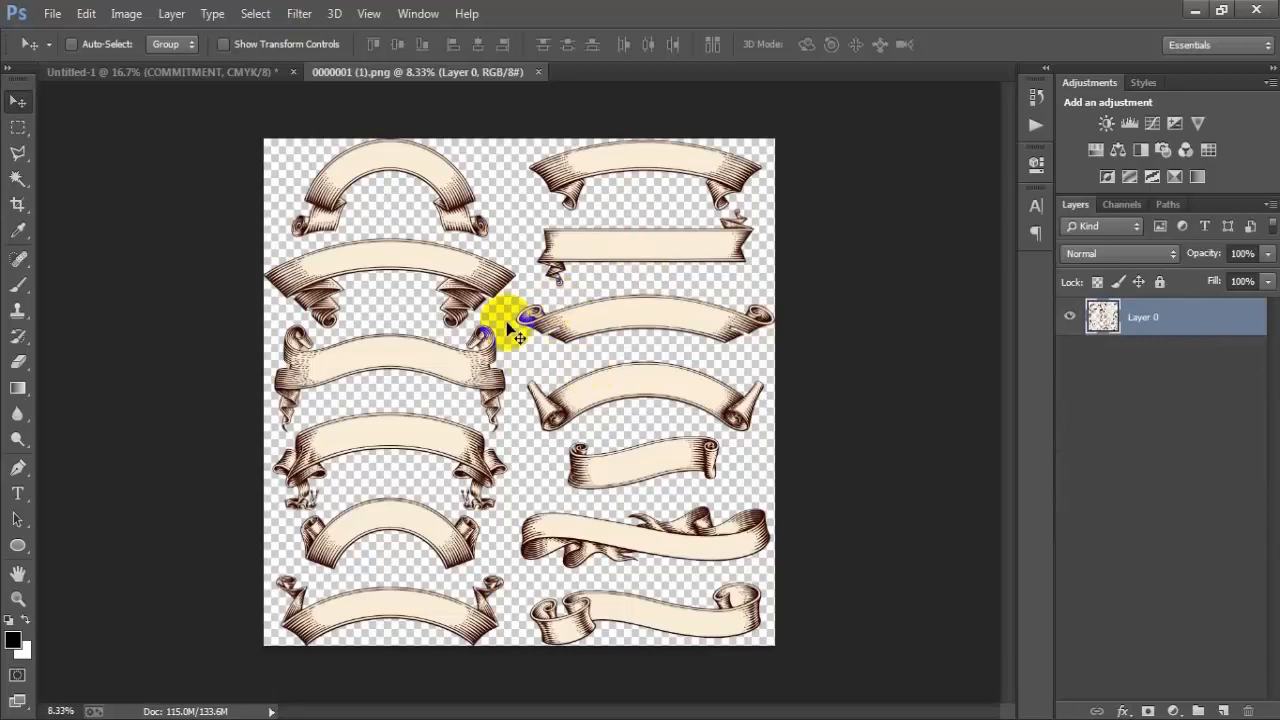
Step: Outline the arched ribbon at the upper right of the banner sheet with the Polygonal Lasso
left_click(18, 155)
left_click(535, 213)
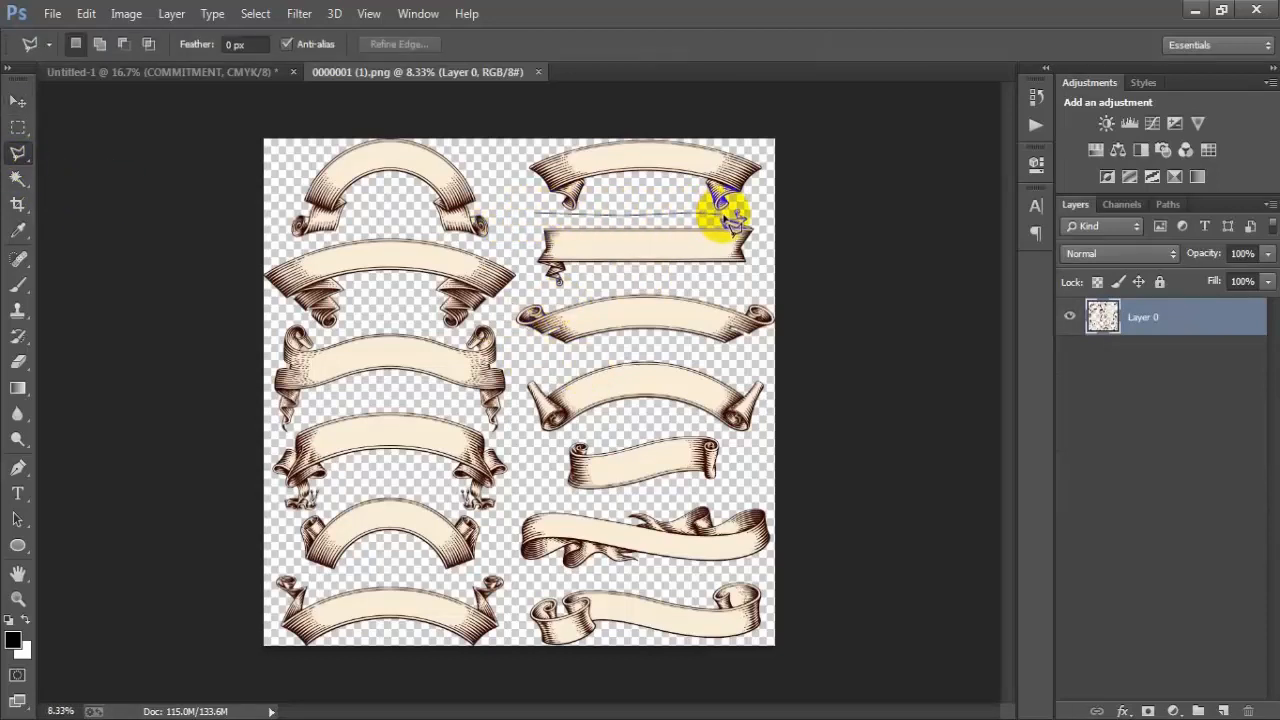
left_click(740, 213)
left_click(787, 165)
left_click(772, 130)
left_click(620, 92)
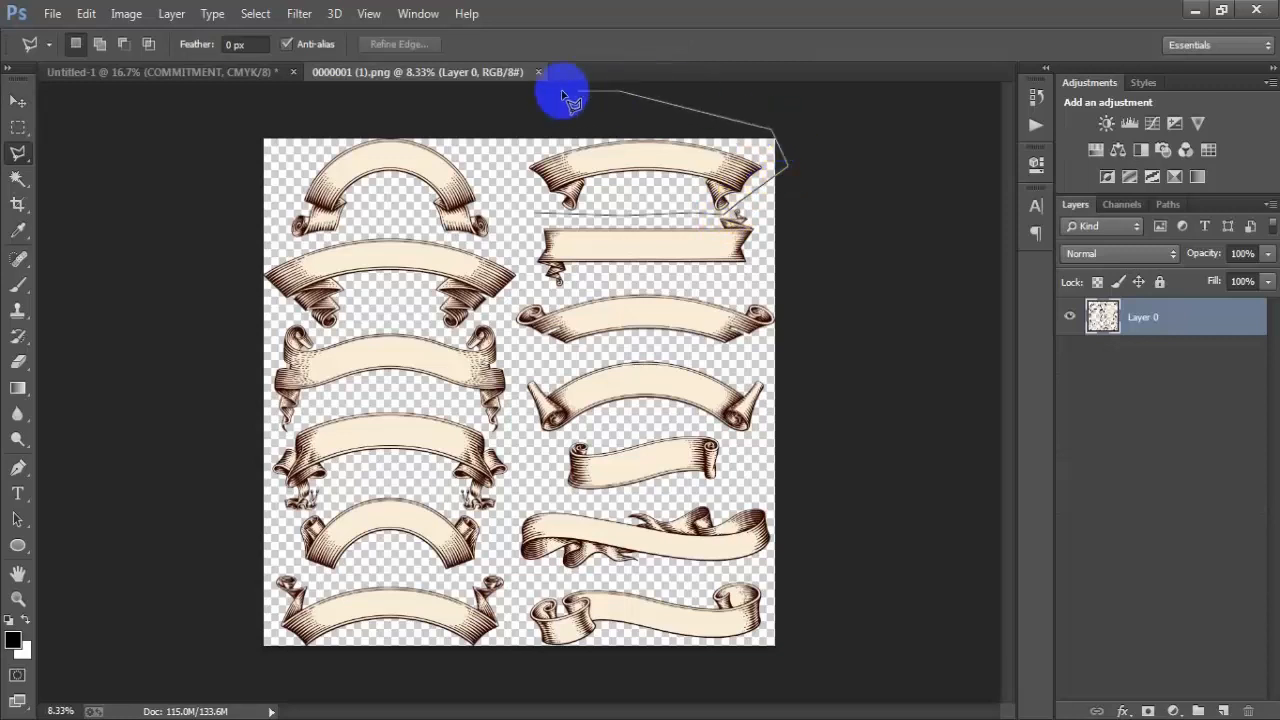
left_click(460, 113)
left_click(479, 172)
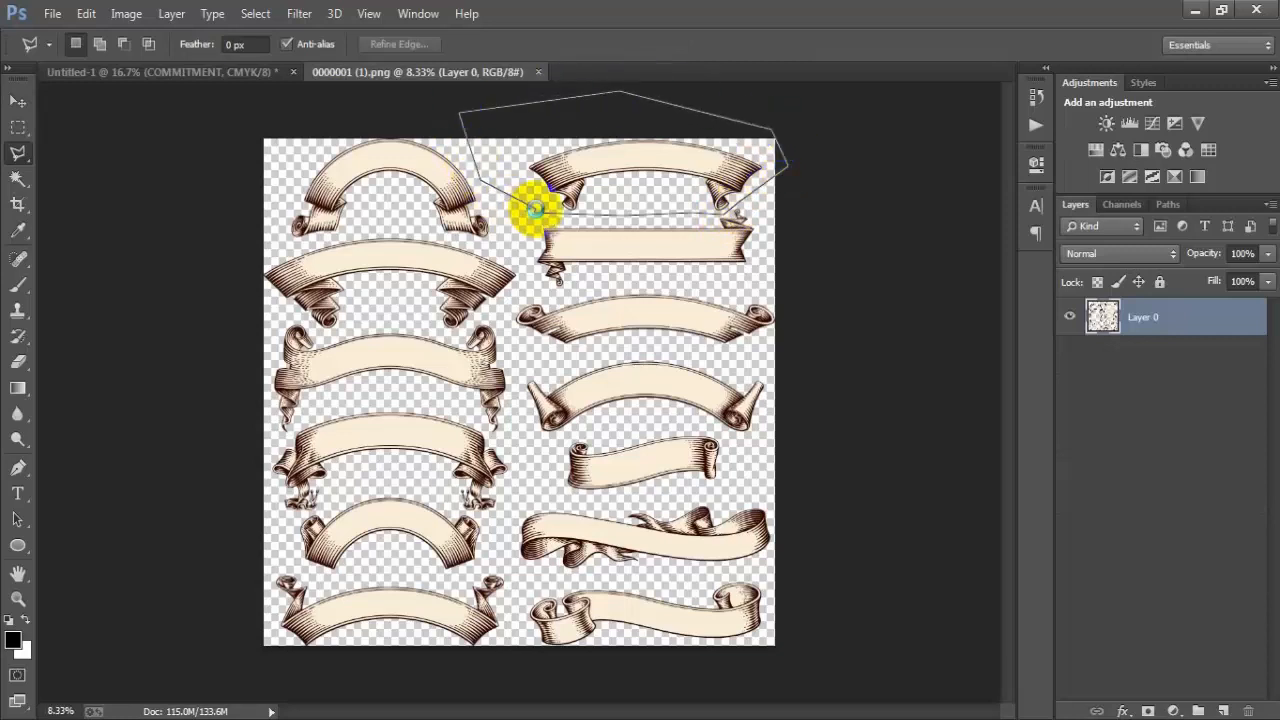
left_click(535, 208)
Step: Move the selected ribbon into the poster document, close the banner image and center the ribbon below "COMMITMENT"
left_click(17, 101)
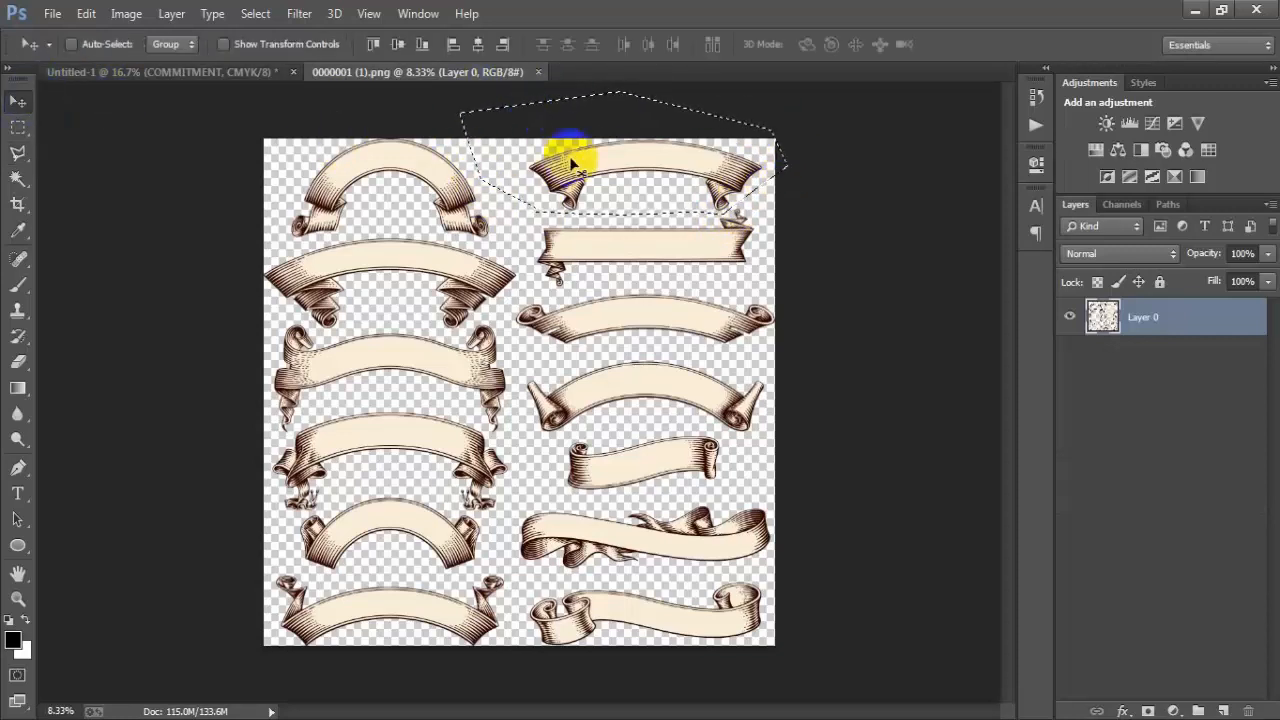
left_click_drag(570, 163, 500, 330)
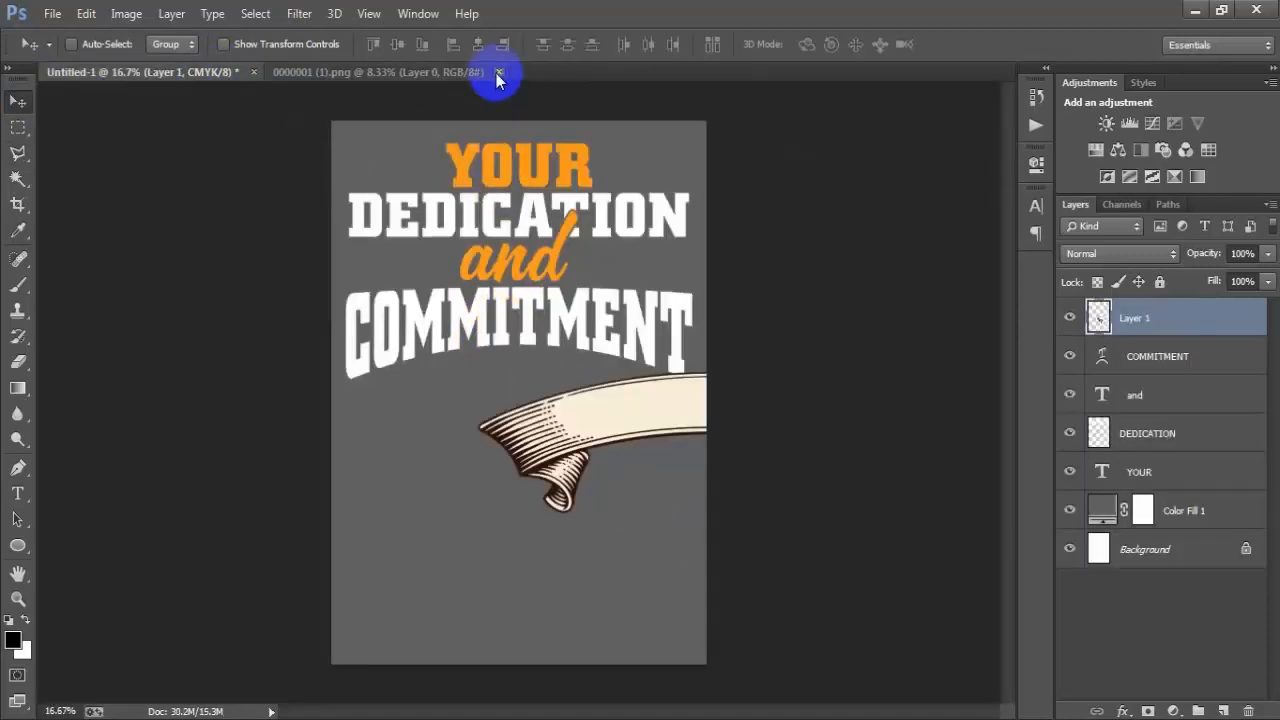
left_click(498, 71)
left_click_drag(627, 410, 460, 418)
Step: Scale the ribbon to about 71% with Free Transform and move it up toward "COMMITMENT"
key("ctrl+t")
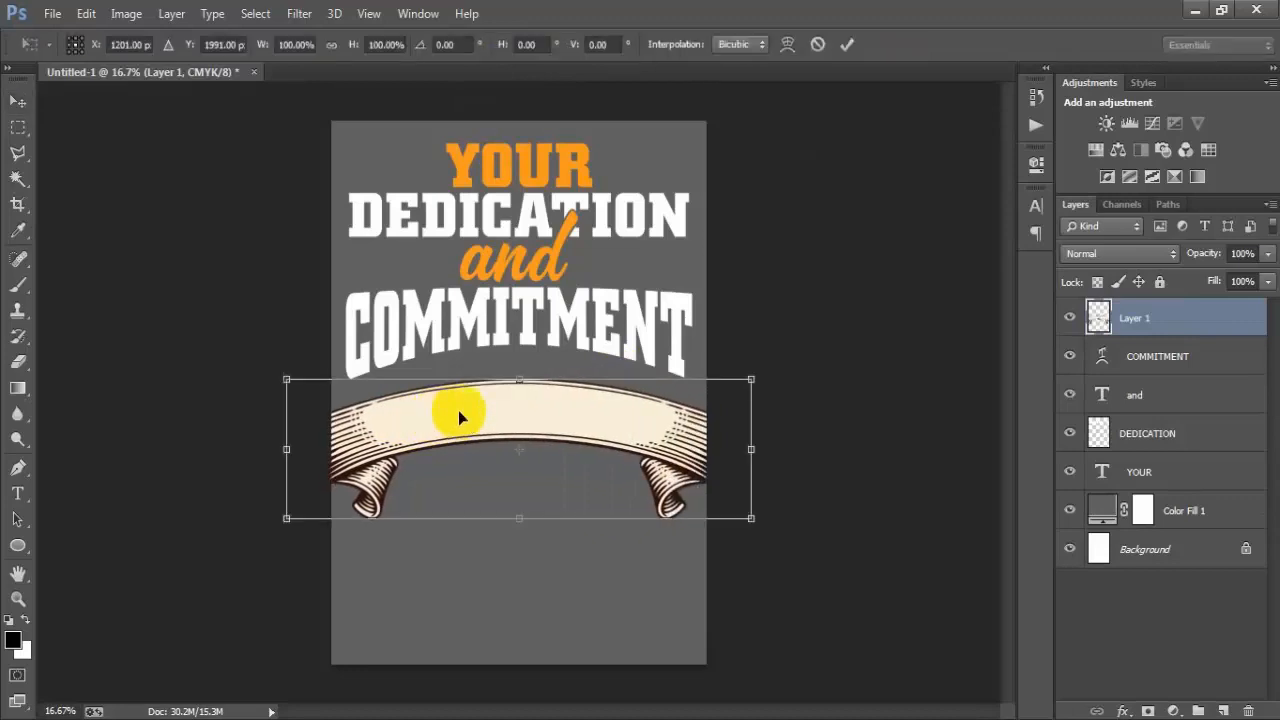
left_click_drag(750, 522, 699, 502)
key("Up")
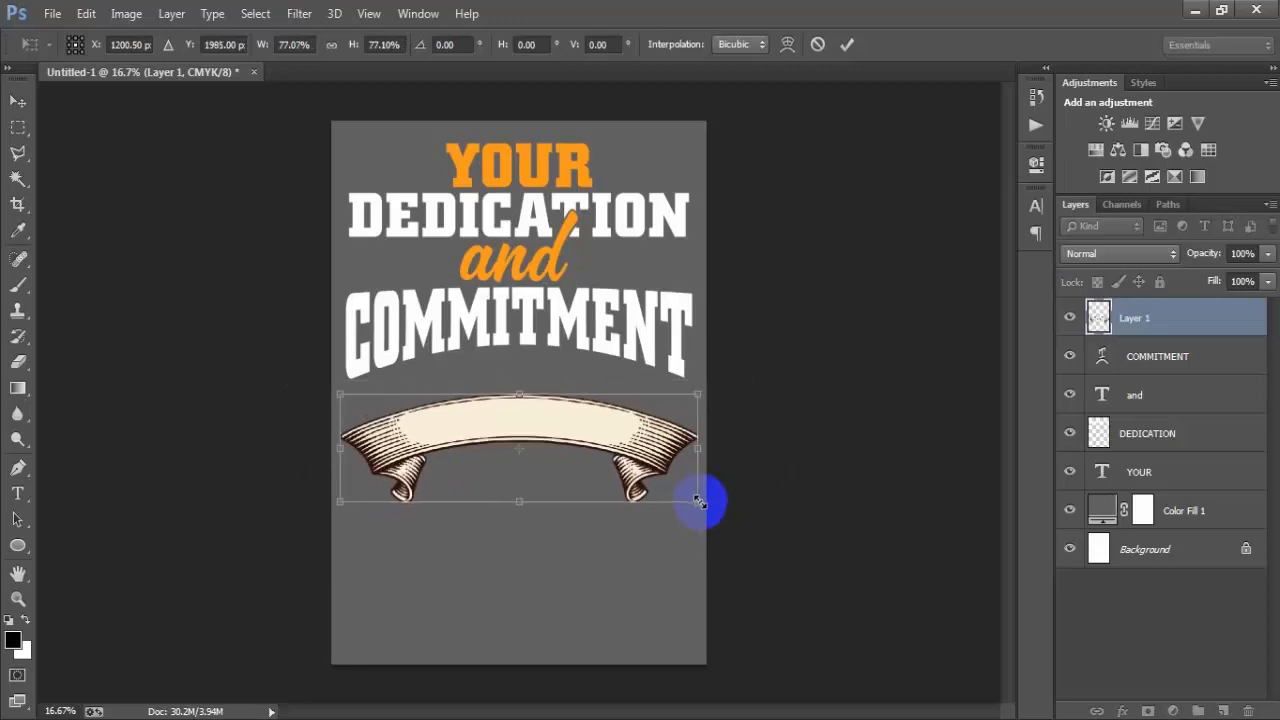
key("Up")
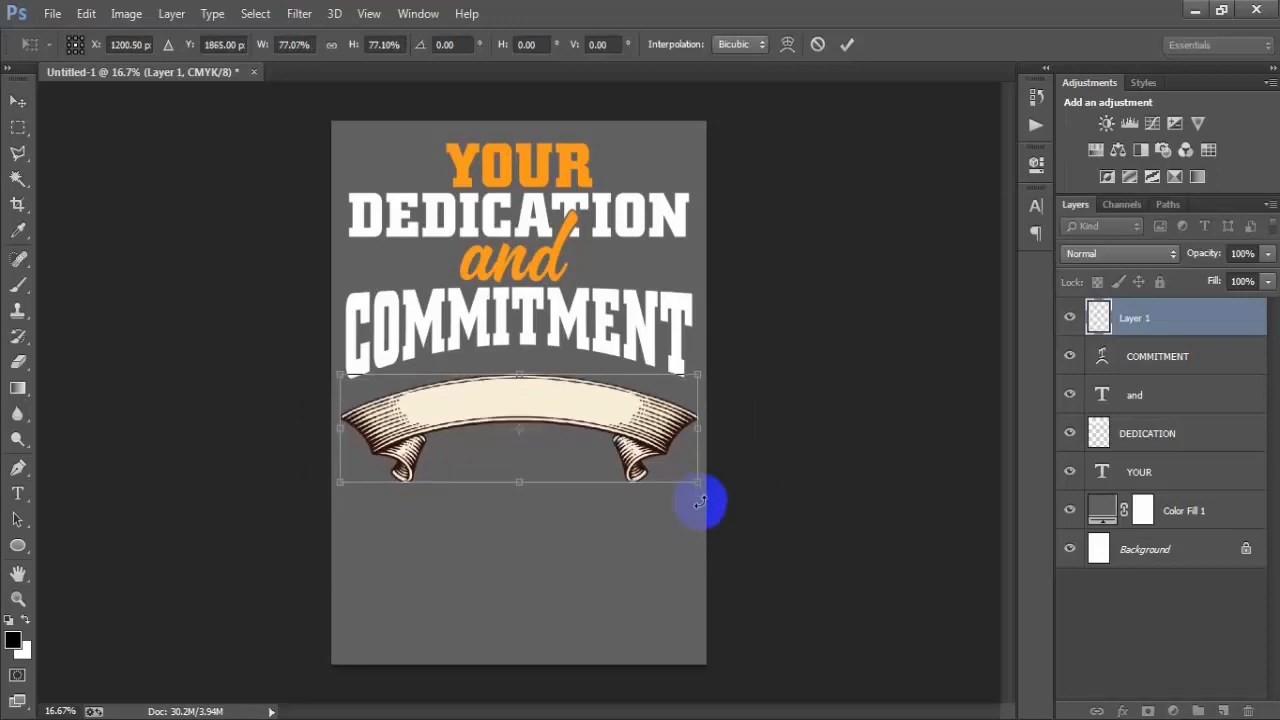
key("Up")
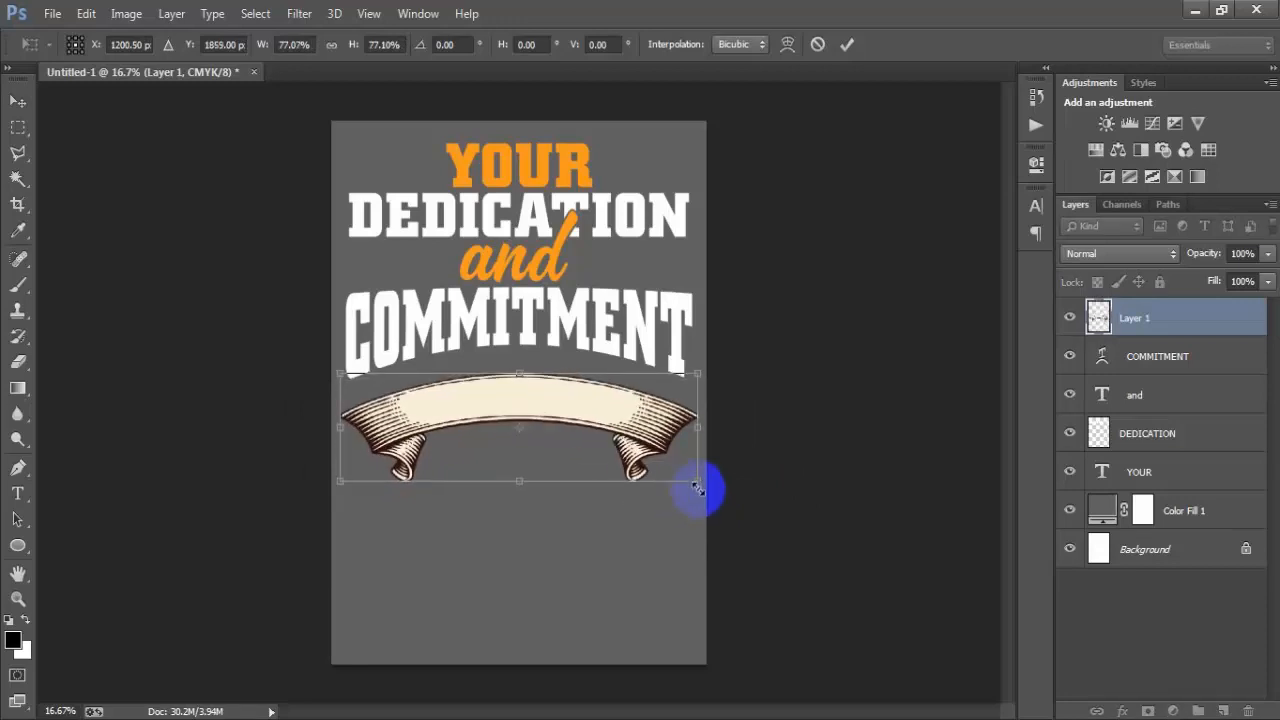
left_click_drag(697, 485, 685, 480)
left_click(846, 44)
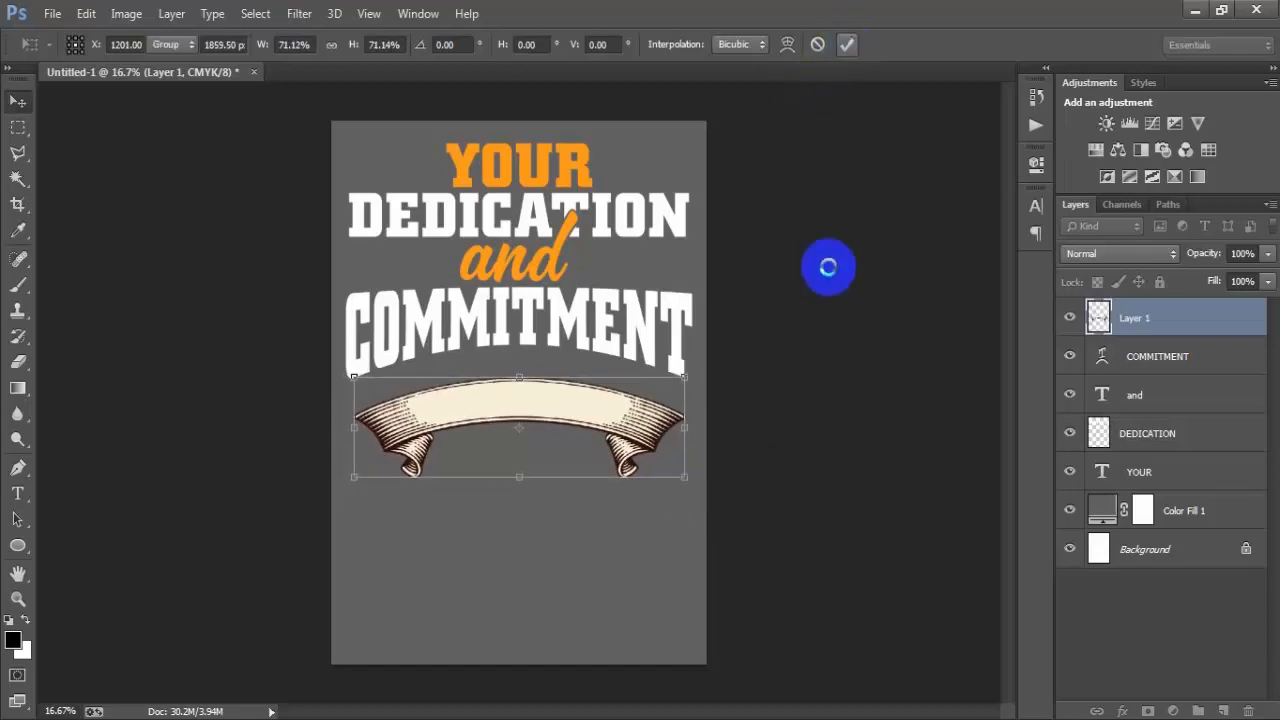
Step: Nudge the ribbon up until it sits snugly under the arched lower edge of "COMMITMENT"
key("shift+Up")
key("shift+Up")
key("shift+Up")
key("shift+Up")
key("shift+Up")
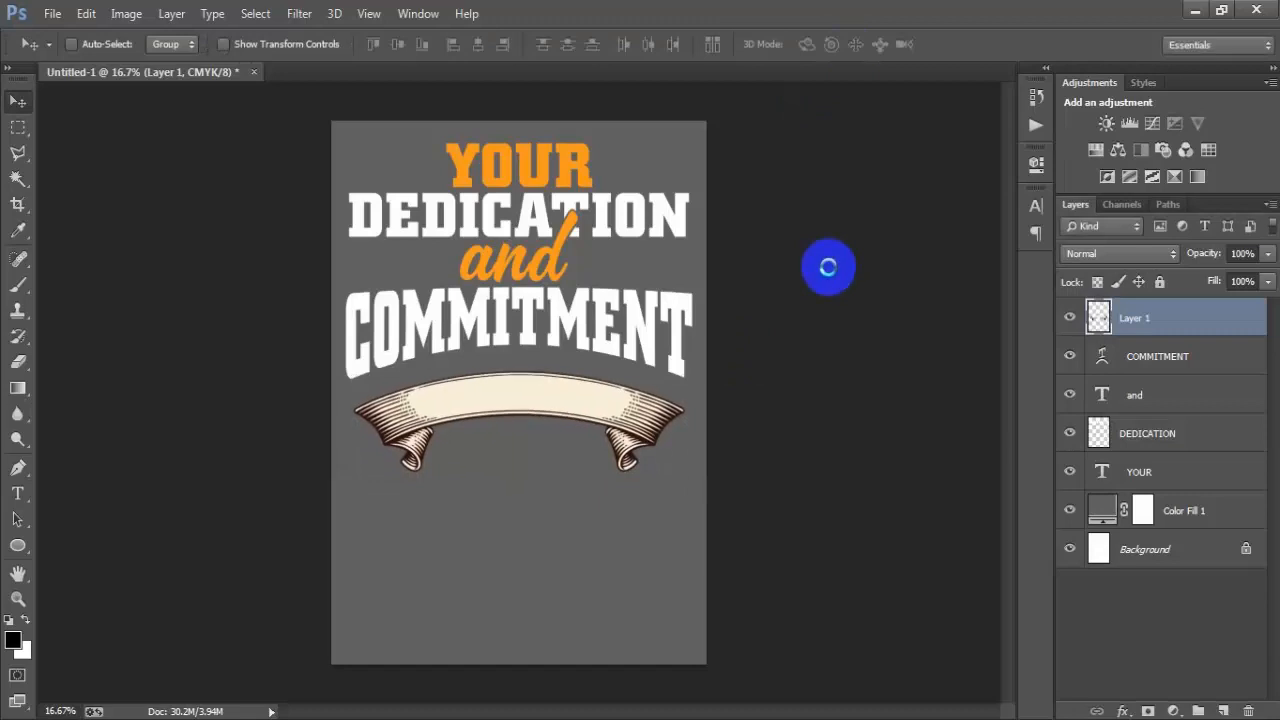
key("shift+Up")
key("shift+Up")
key("shift+Up")
key("shift+Up")
key("shift+Up")
key("shift+Up")
key("shift+Up")
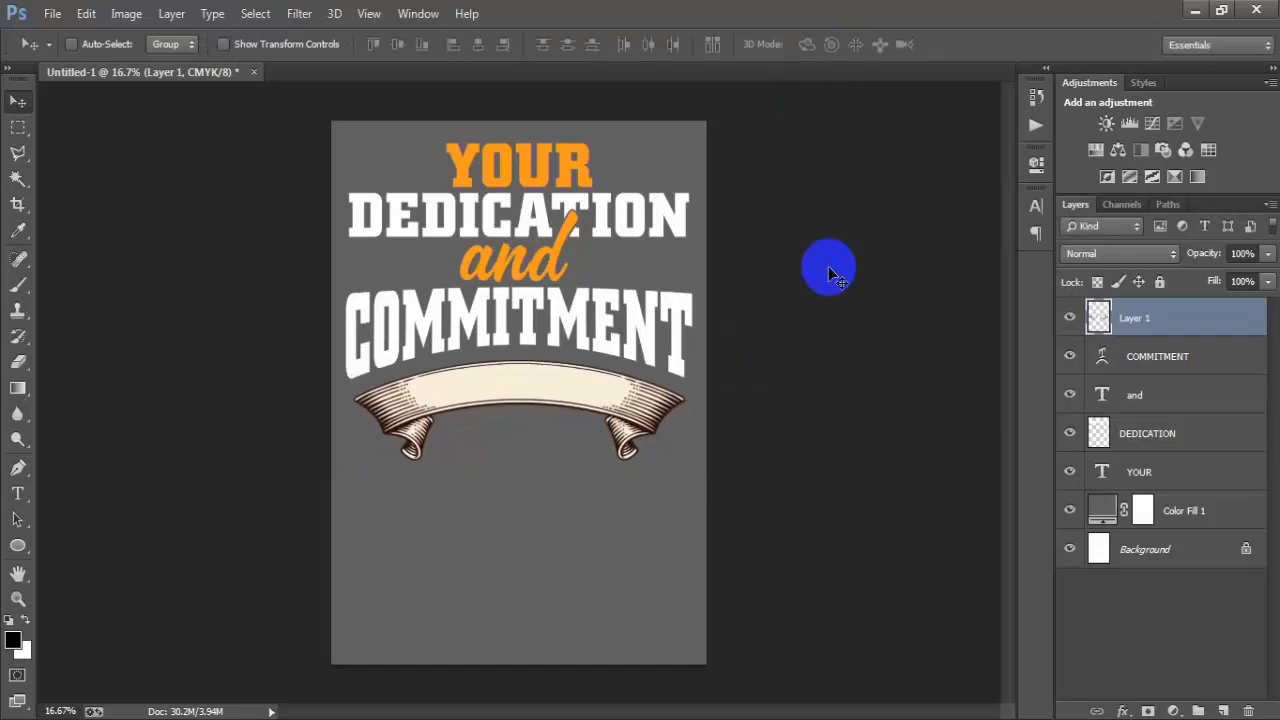
key("shift+Up")
key("shift+Up")
key("shift+Up")
key("shift+Up")
key("shift+Up")
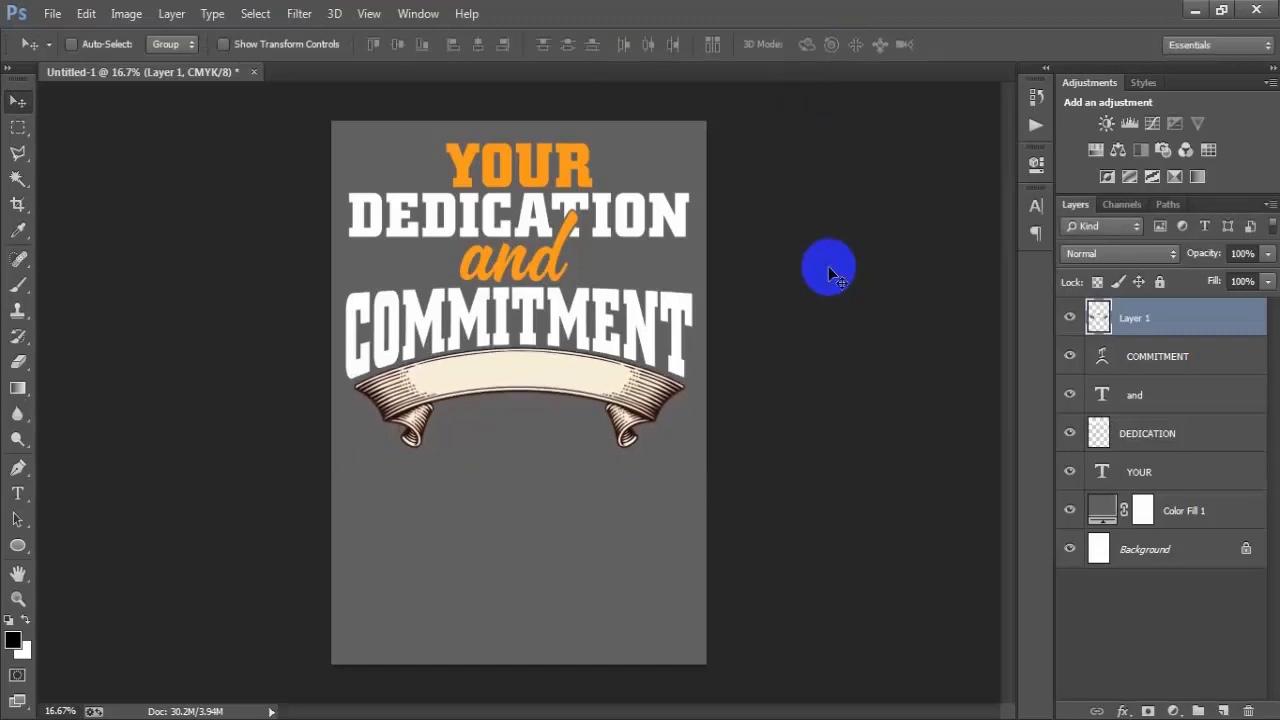
key("shift+Up")
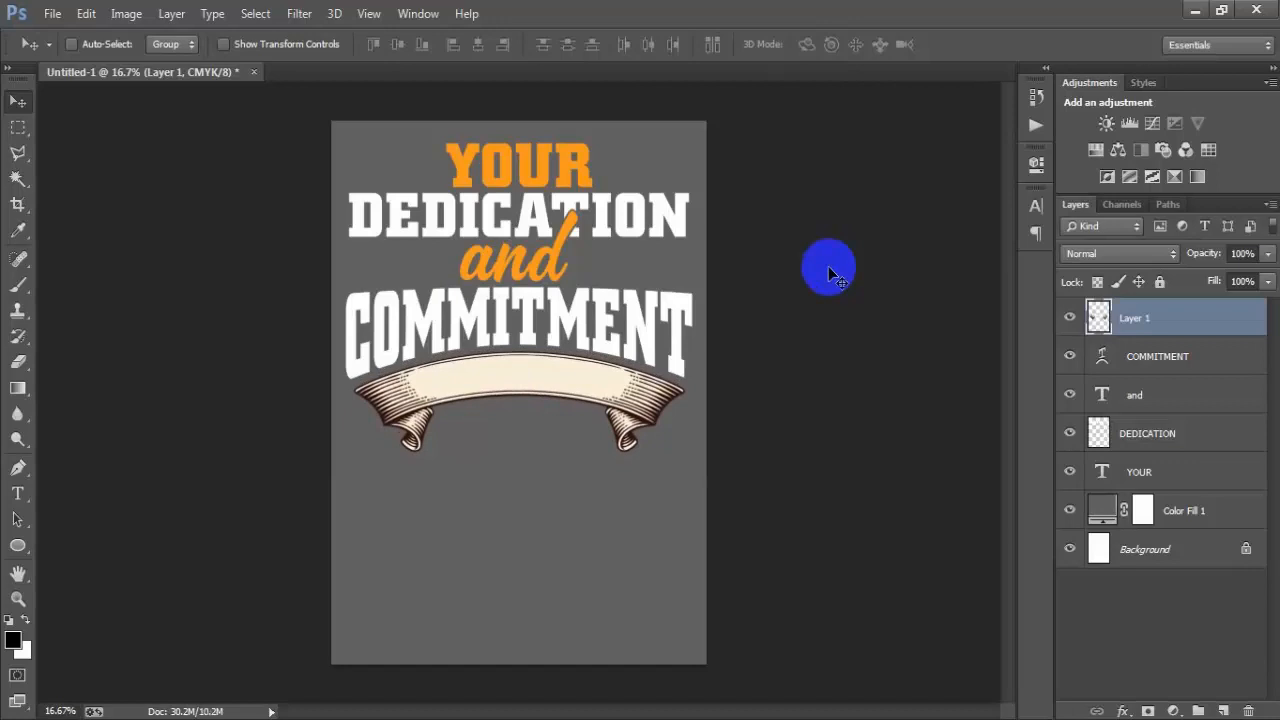
key("shift+Up")
key("shift+Up")
Step: Add a Color Overlay to the ribbon layer using the orange f89a1c sampled from the word "YOUR"
left_click(1145, 323)
left_click(1068, 320)
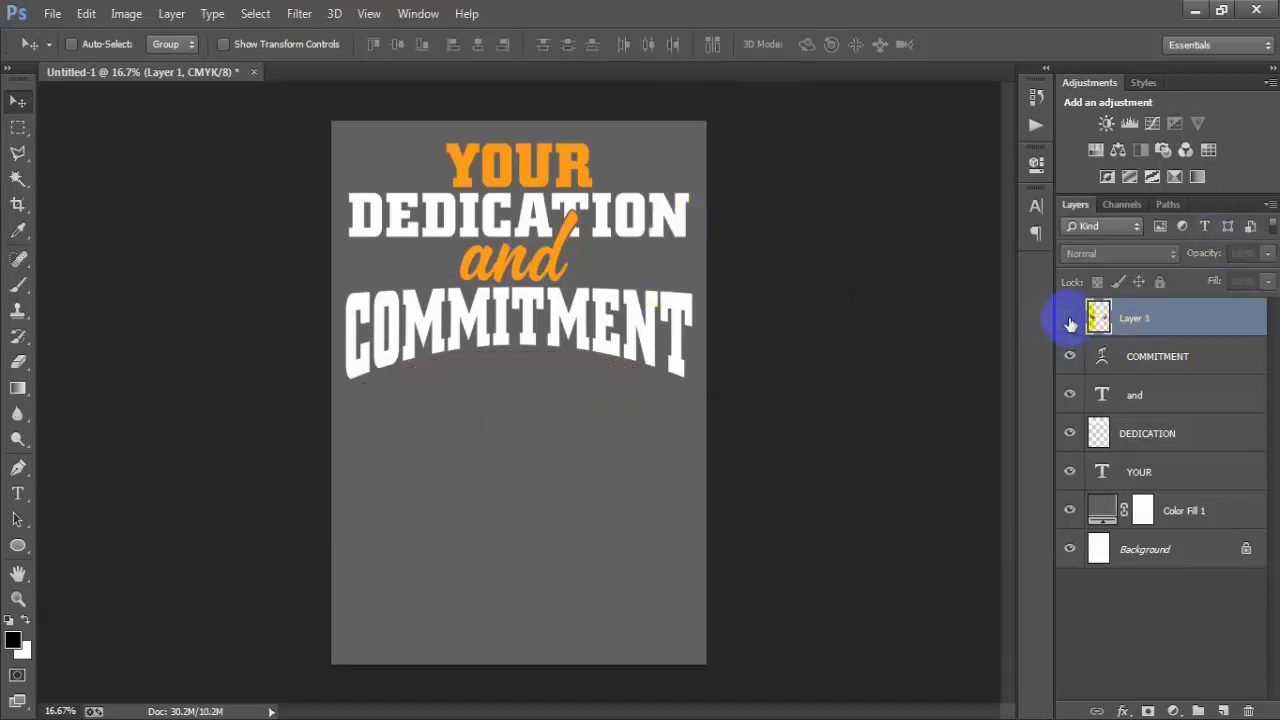
left_click(1068, 320)
double_click(1228, 332)
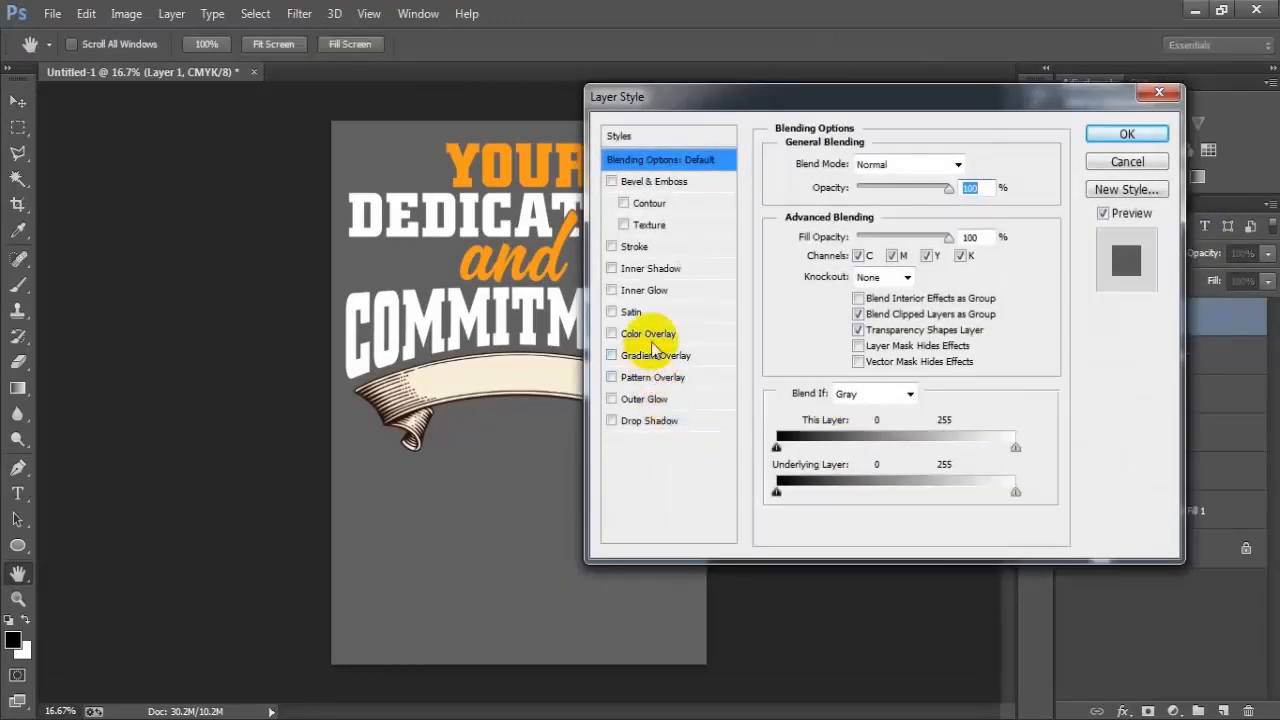
left_click(648, 334)
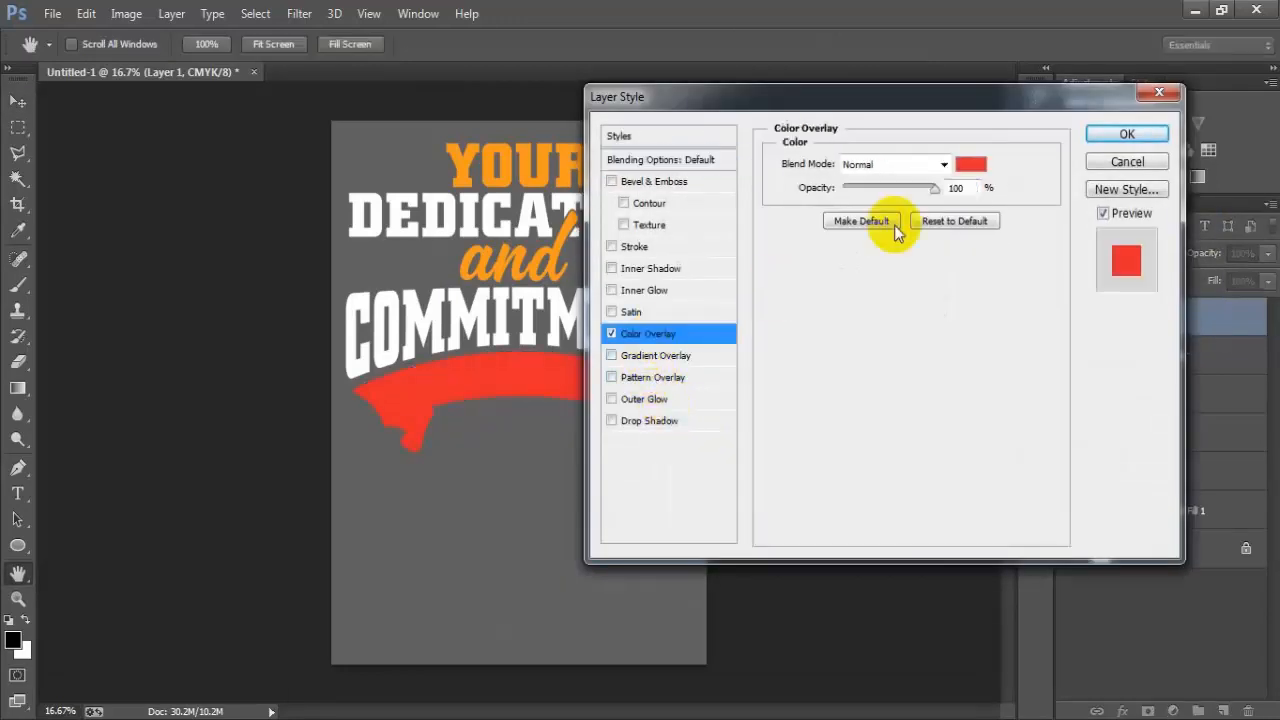
left_click(973, 168)
left_click(470, 150)
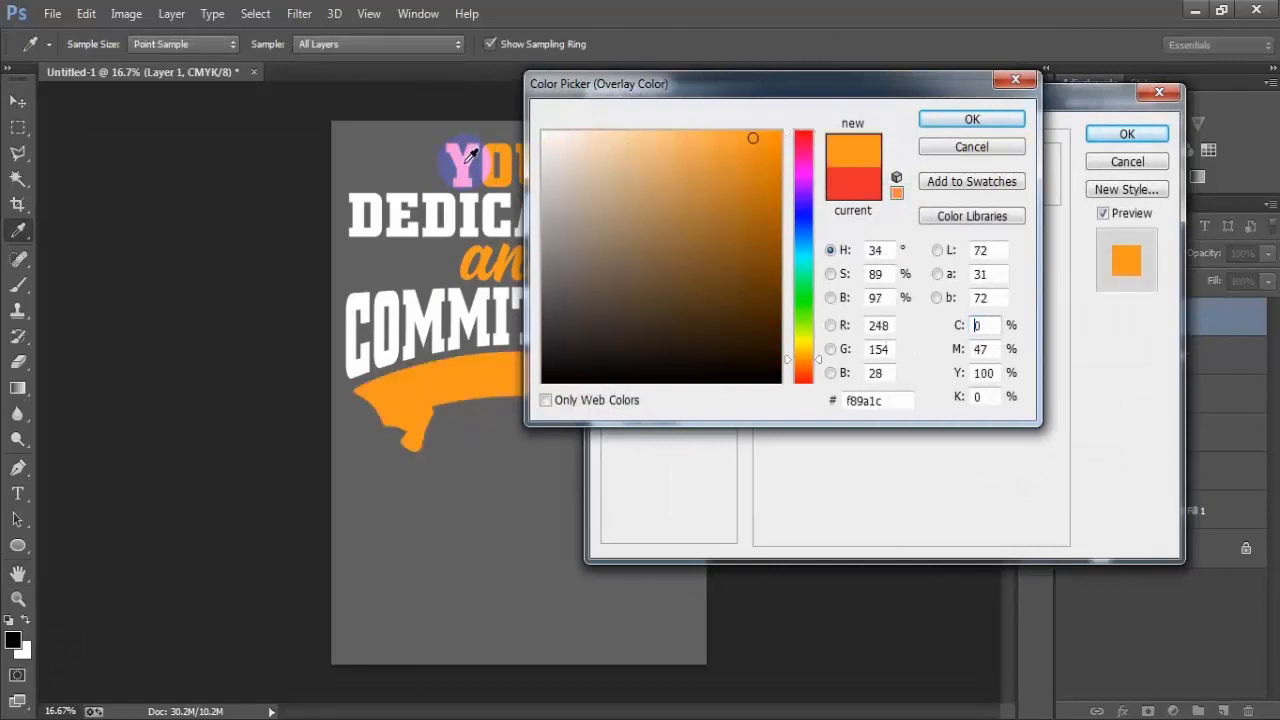
left_click(966, 122)
Step: Set the ribbon's Color Overlay blend mode to Multiply, apply the style and collapse the layer's effects list
left_click(940, 164)
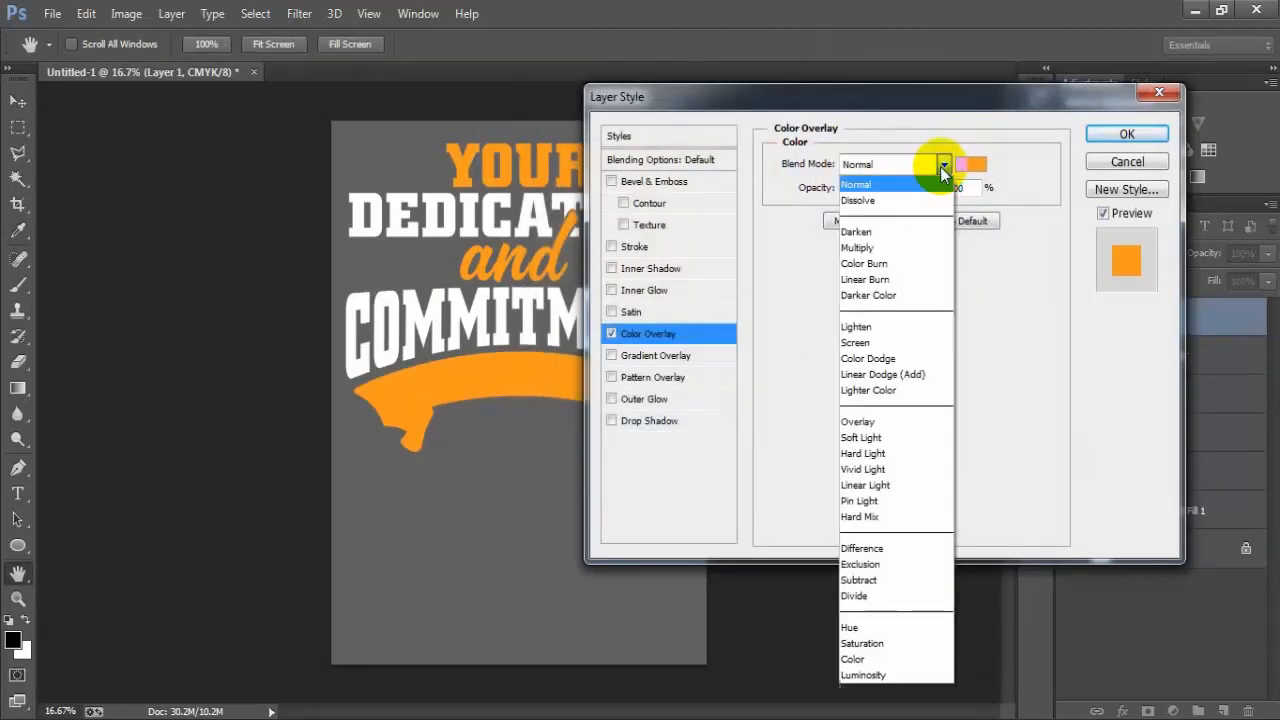
left_click(909, 251)
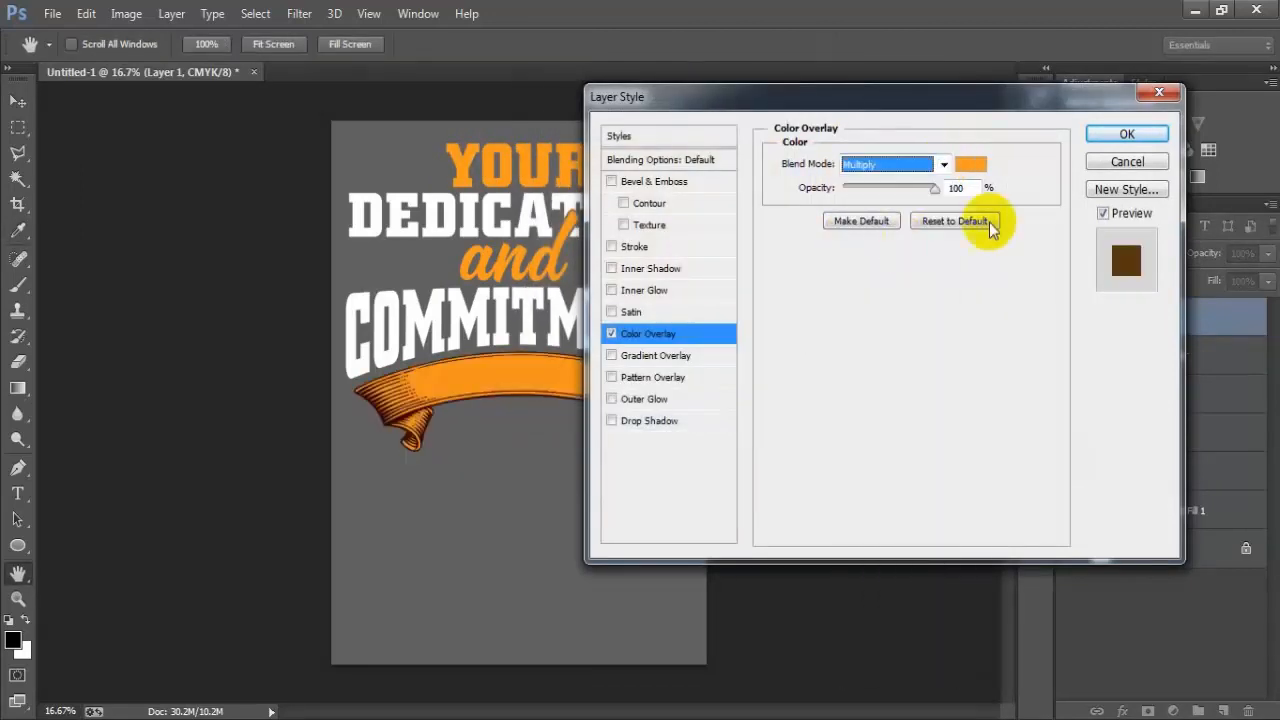
left_click(1130, 135)
left_click(1259, 317)
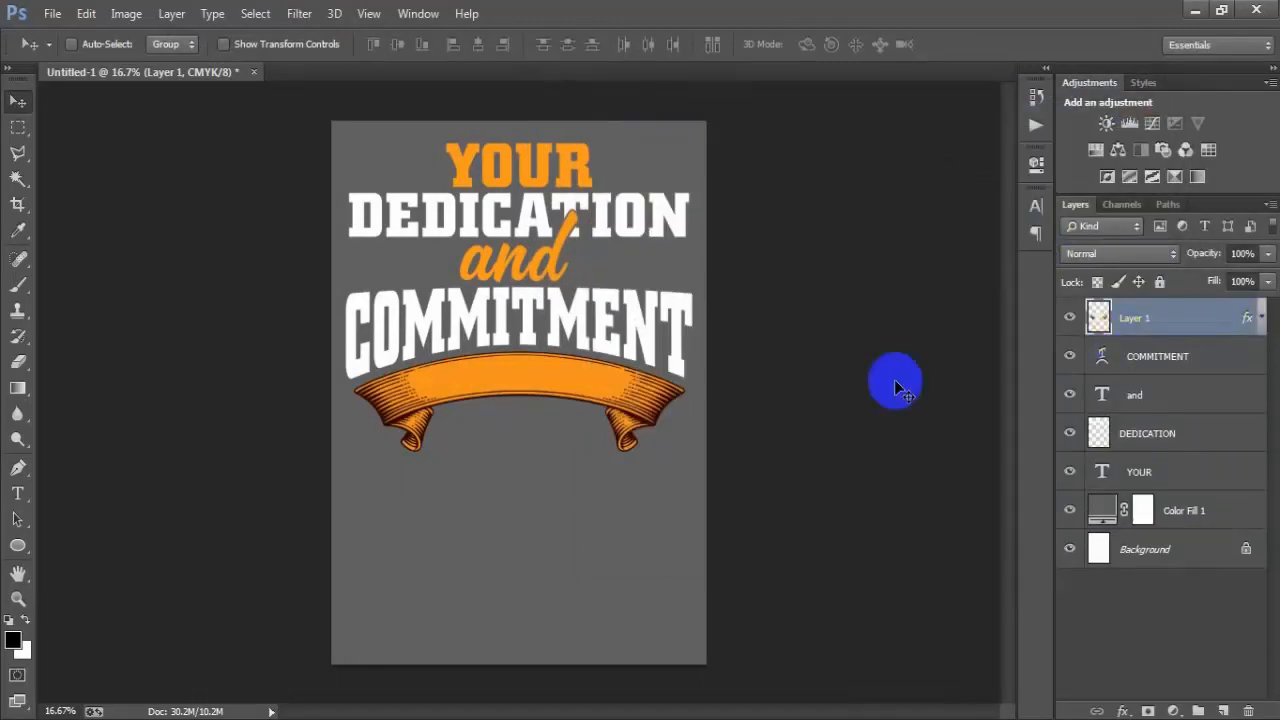
left_click(1221, 709)
left_click(17, 493)
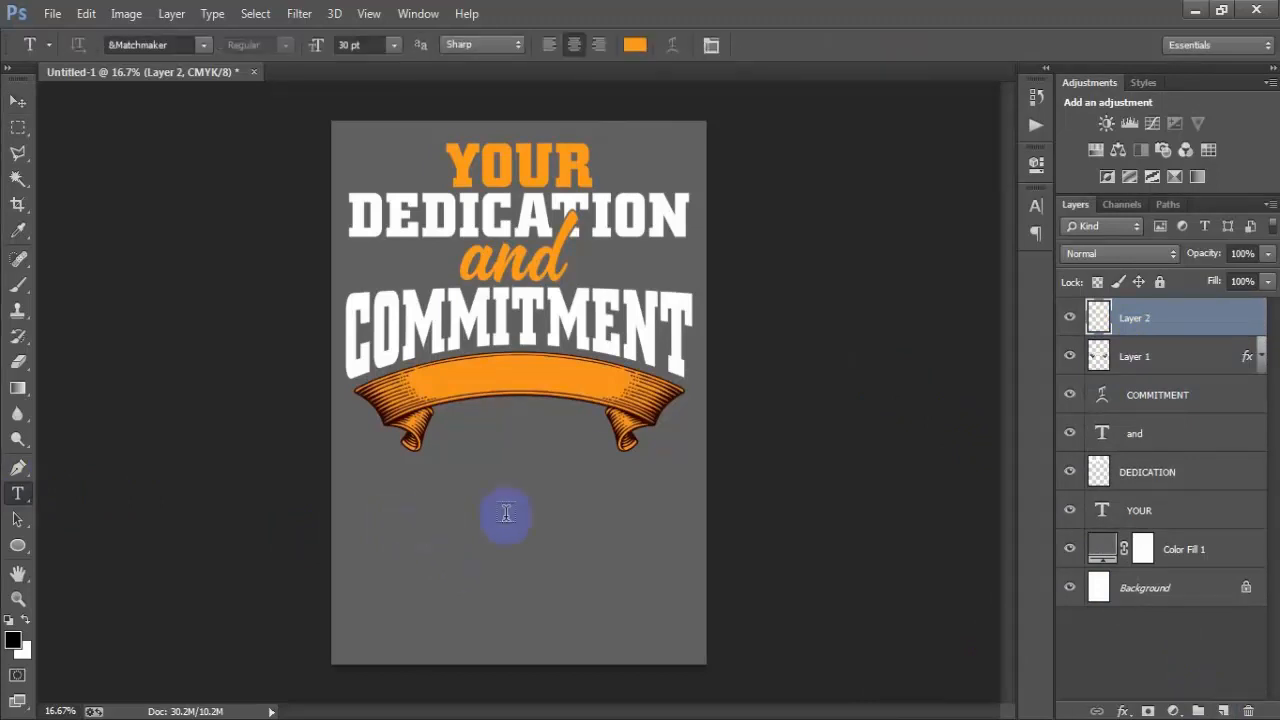
left_click(461, 503)
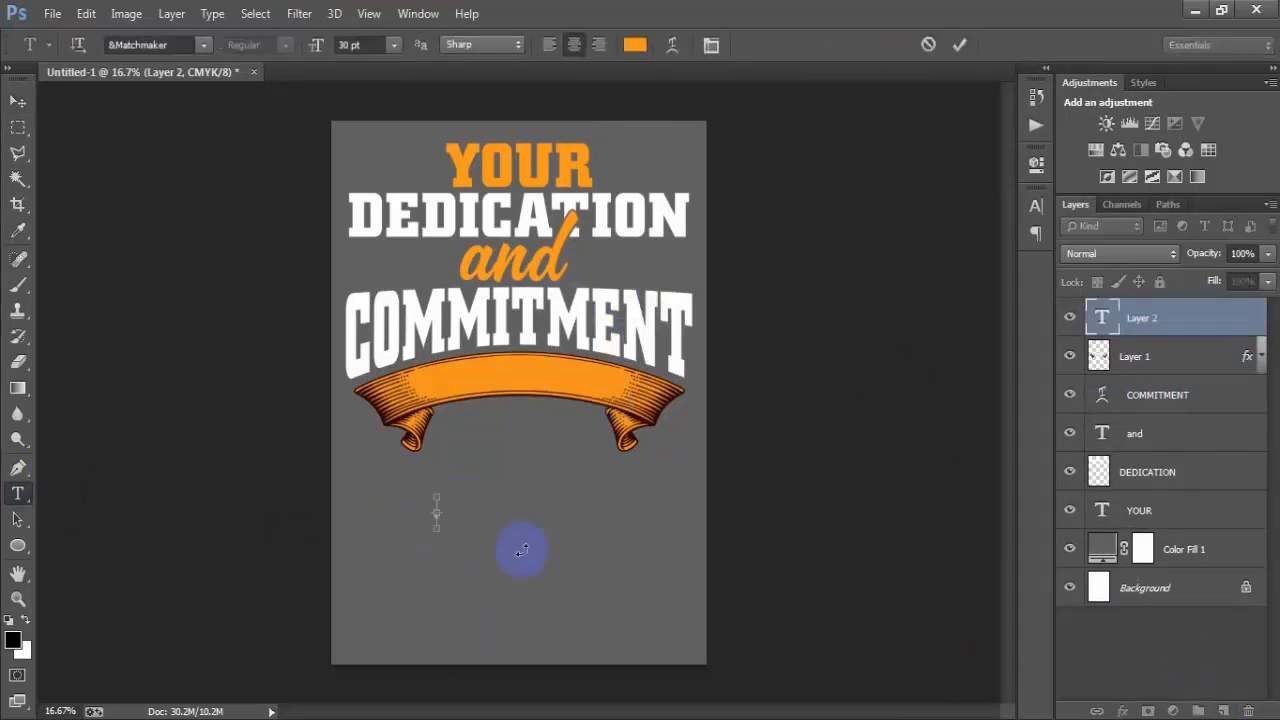
type("TO YOUR WORK")
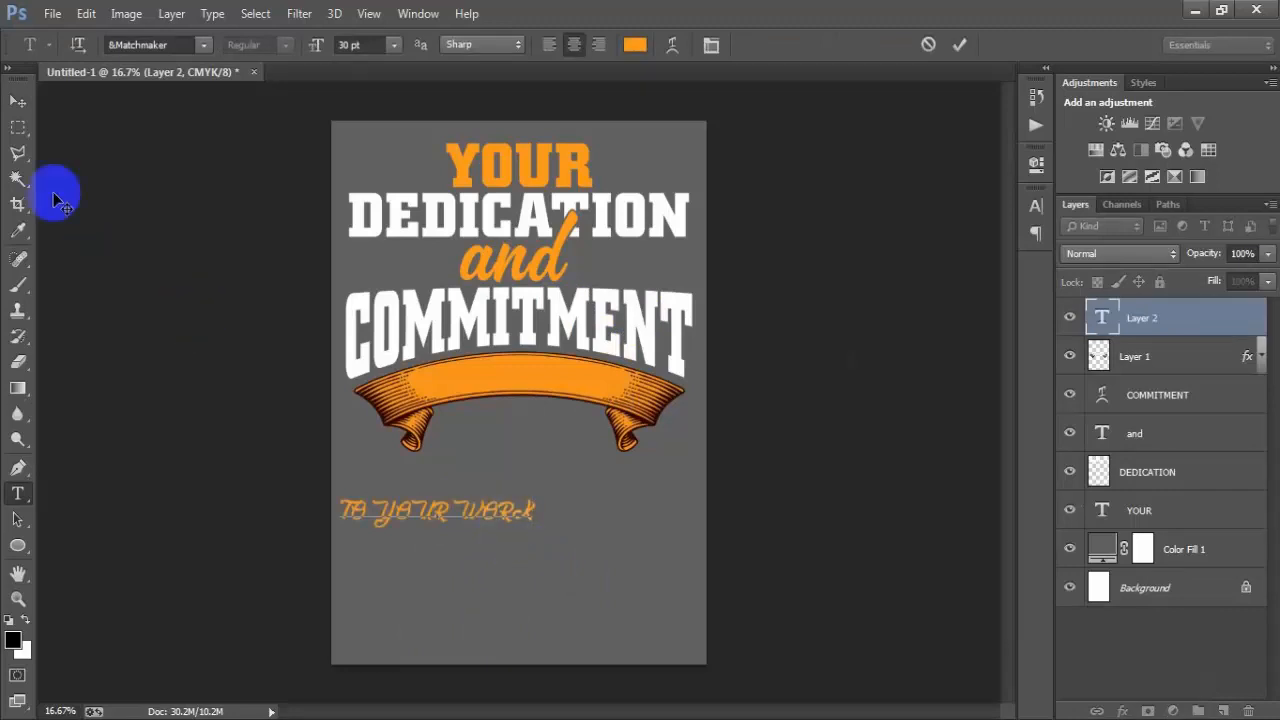
left_click(16, 100)
left_click_drag(411, 524, 506, 490)
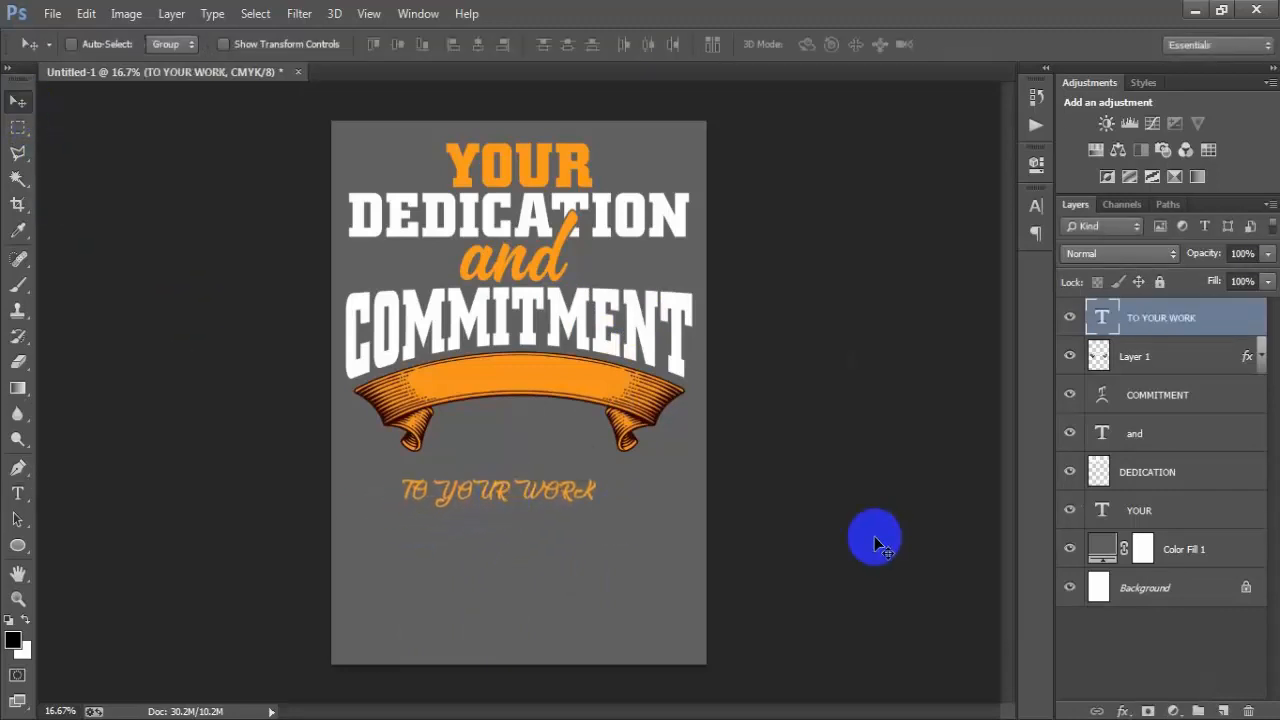
key("Delete")
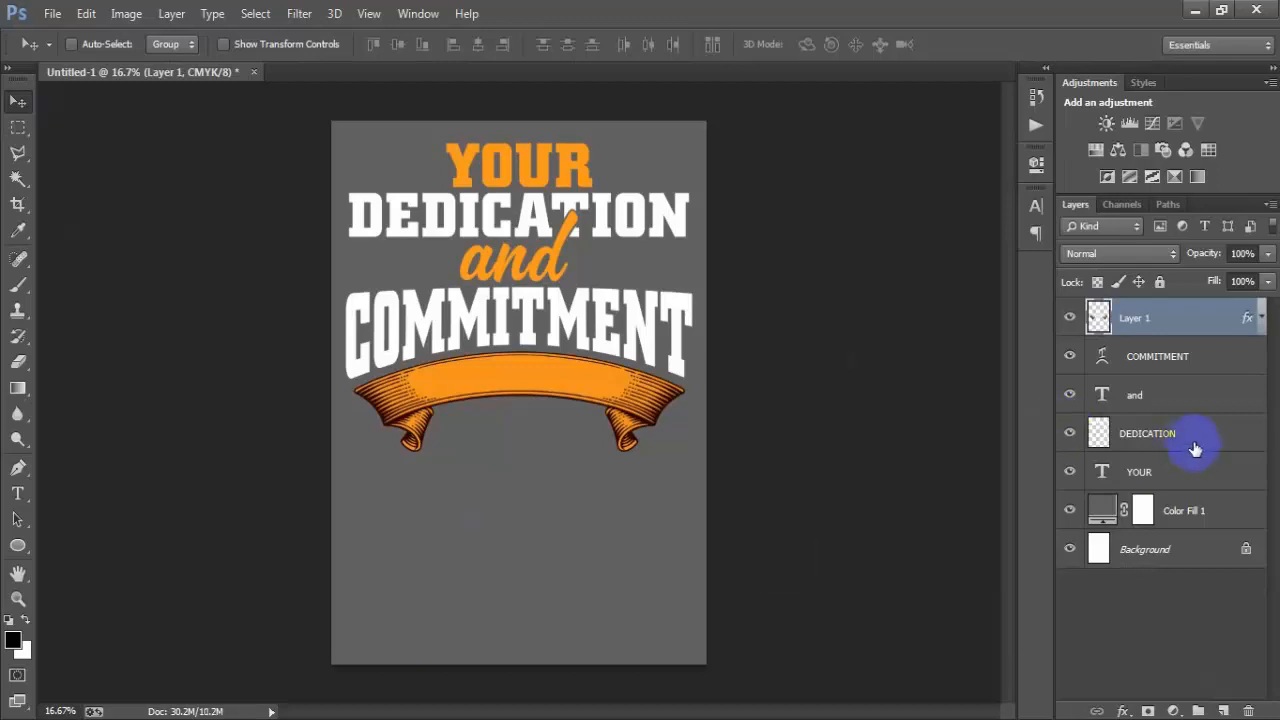
left_click(1196, 441)
key("ctrl+j")
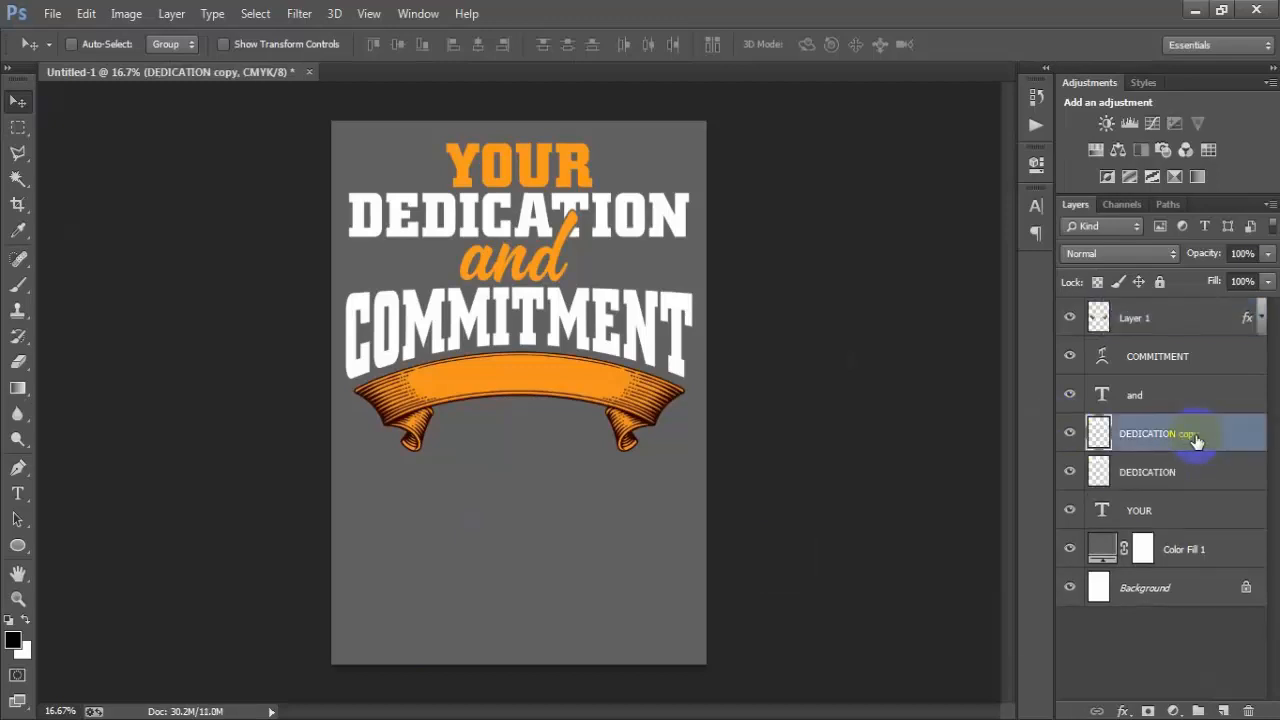
key("ctrl+z")
Step: Duplicate the "YOUR" text layer, bring the copy to the top of the layer stack and place it just below the ribbon
left_click(1152, 362)
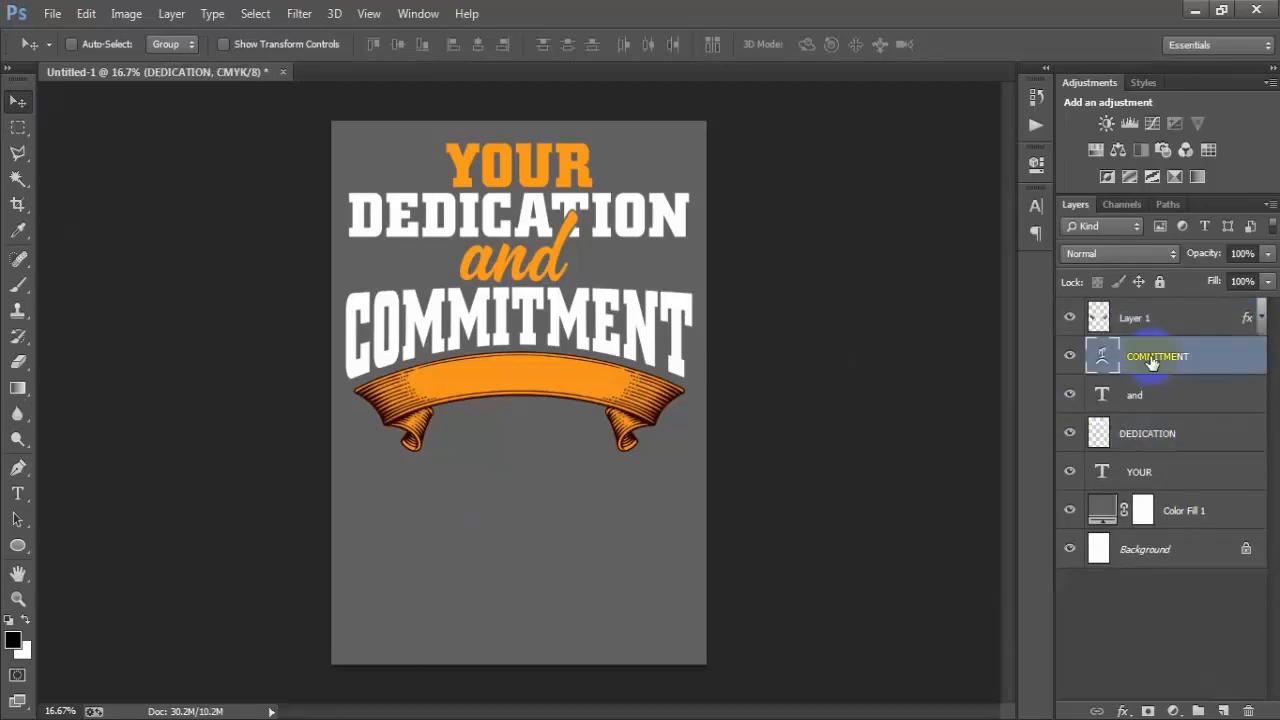
left_click(1160, 395)
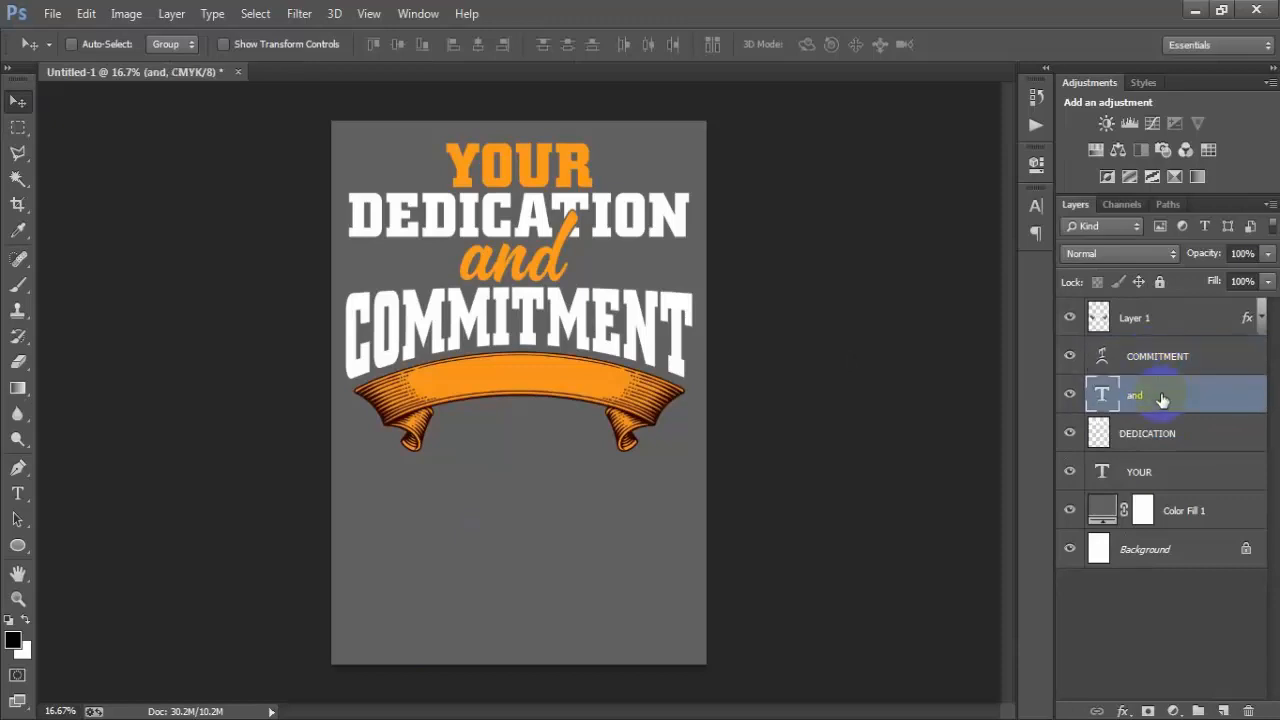
left_click(1155, 481)
key("ctrl+j")
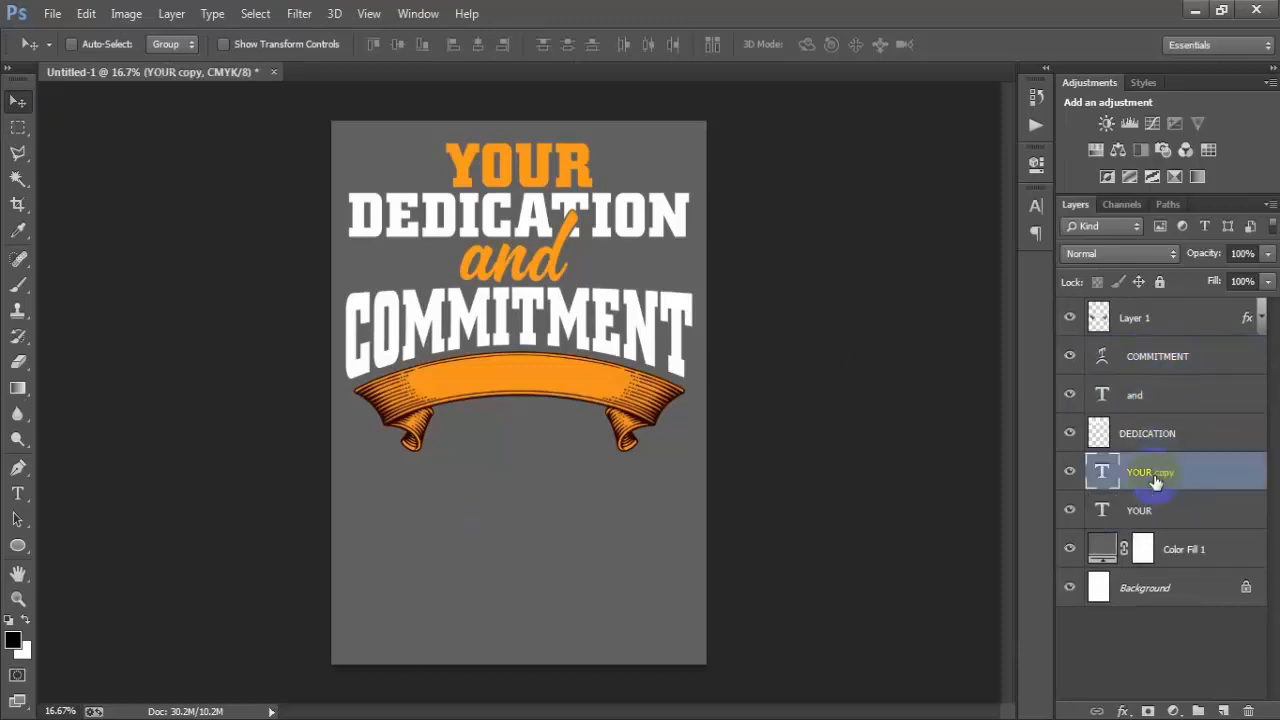
left_click_drag(1155, 481, 1074, 327)
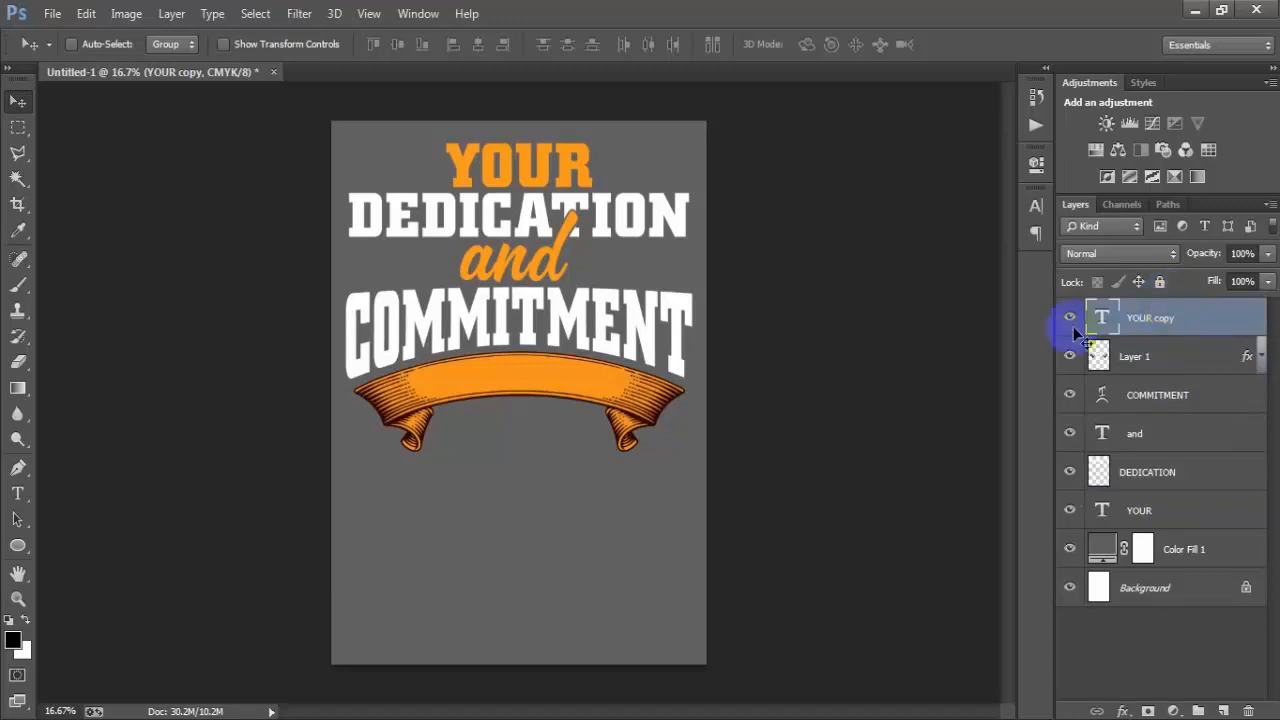
left_click_drag(534, 256, 520, 545)
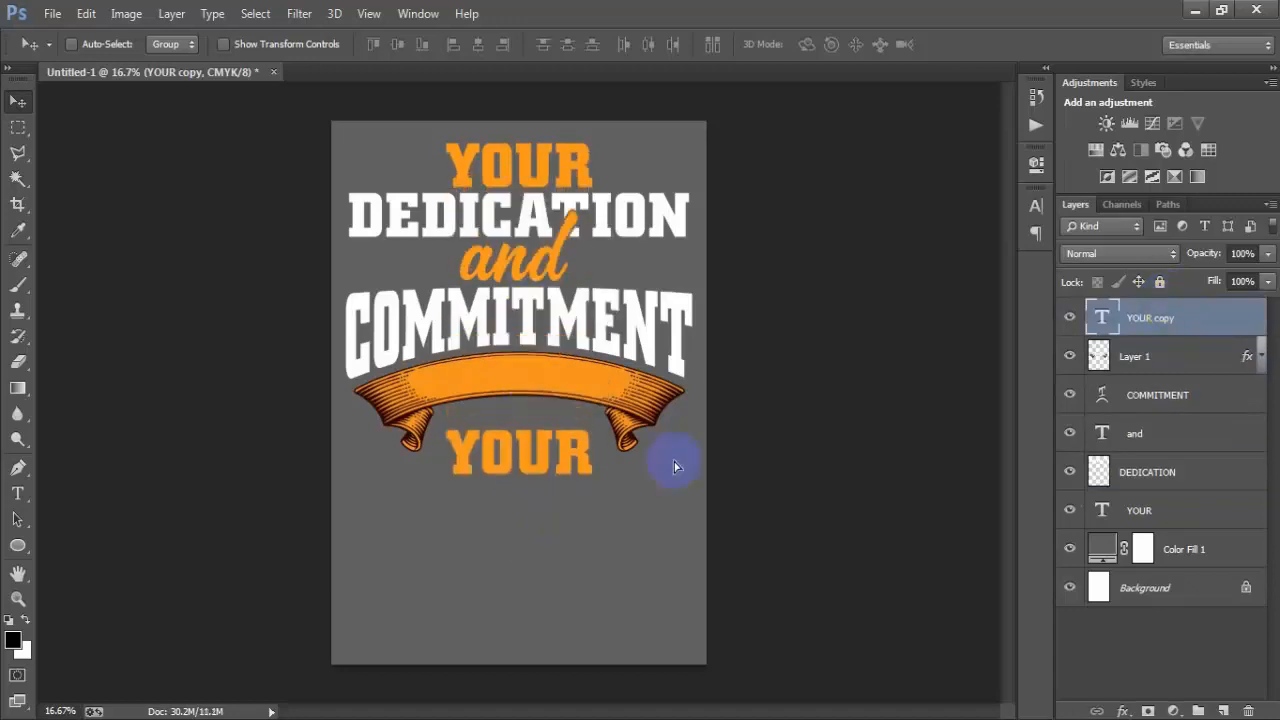
Step: Replace the wording of the copied "YOUR" text below the ribbon with "TO YOUR WORK"
key("t")
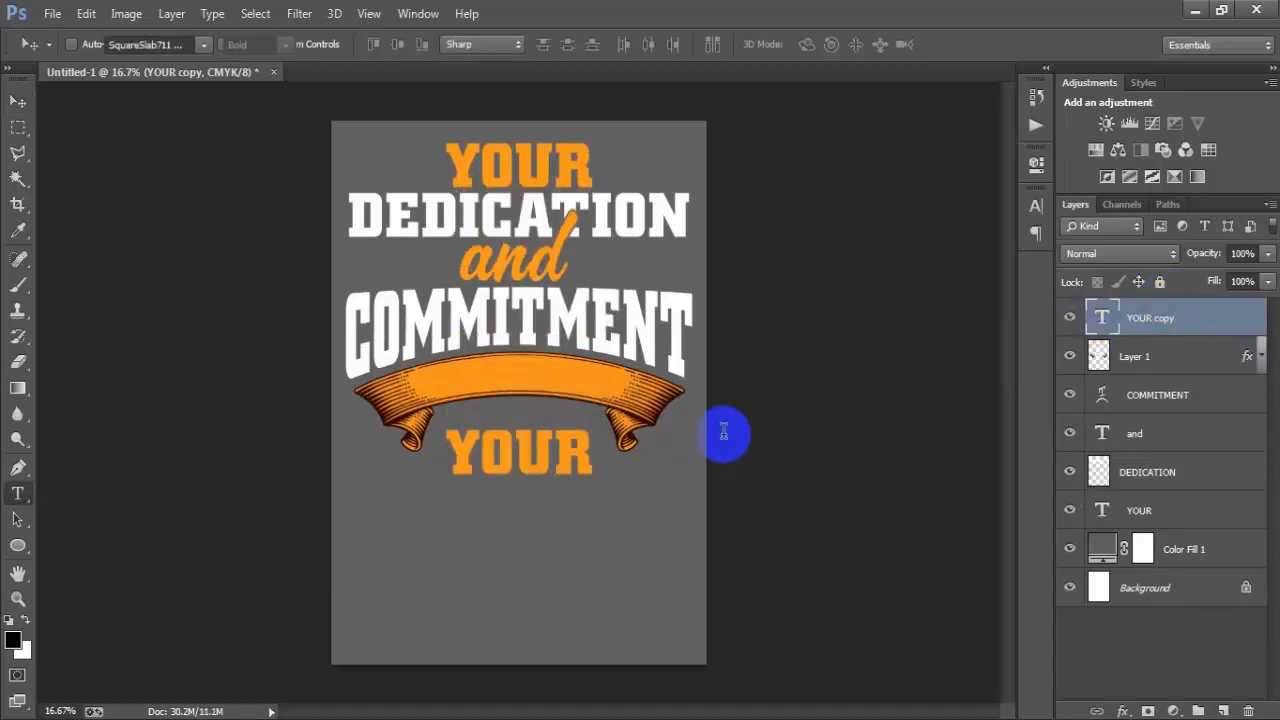
type("TO YOUR WORK")
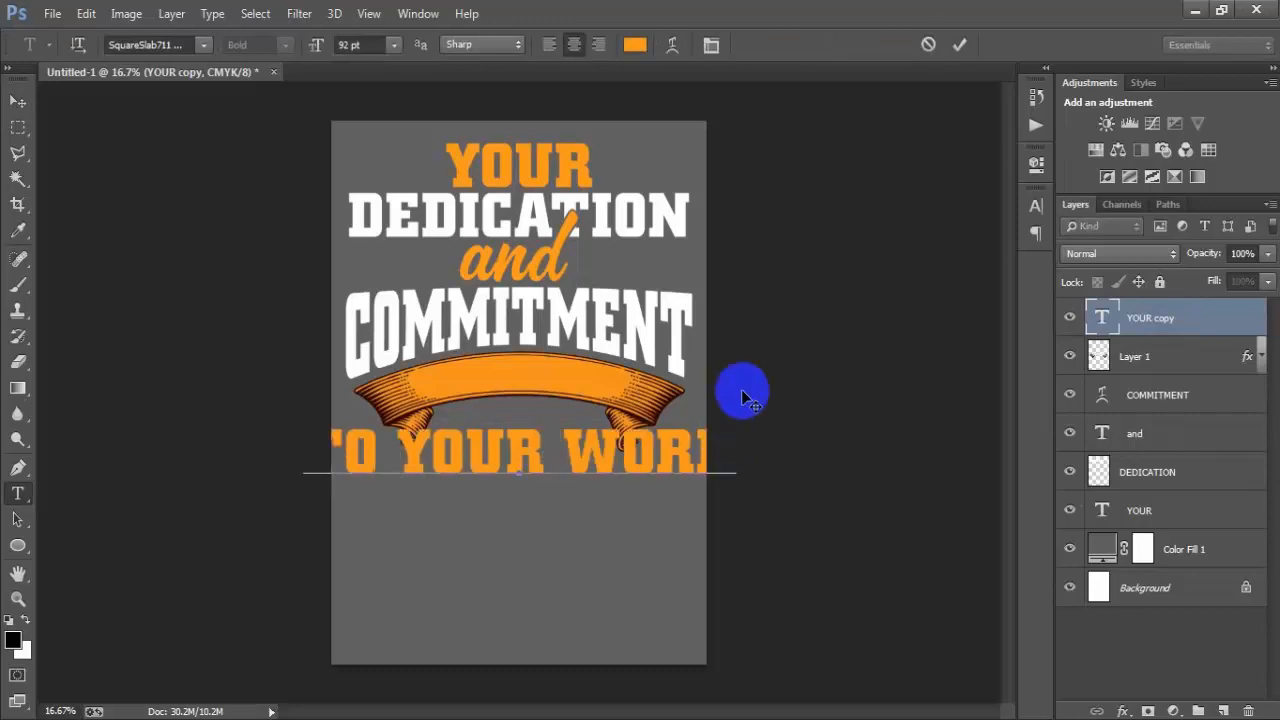
left_click(959, 44)
key("v")
Step: Change the color of the "TO YOUR WORK" text to black (000000)
left_click(1036, 206)
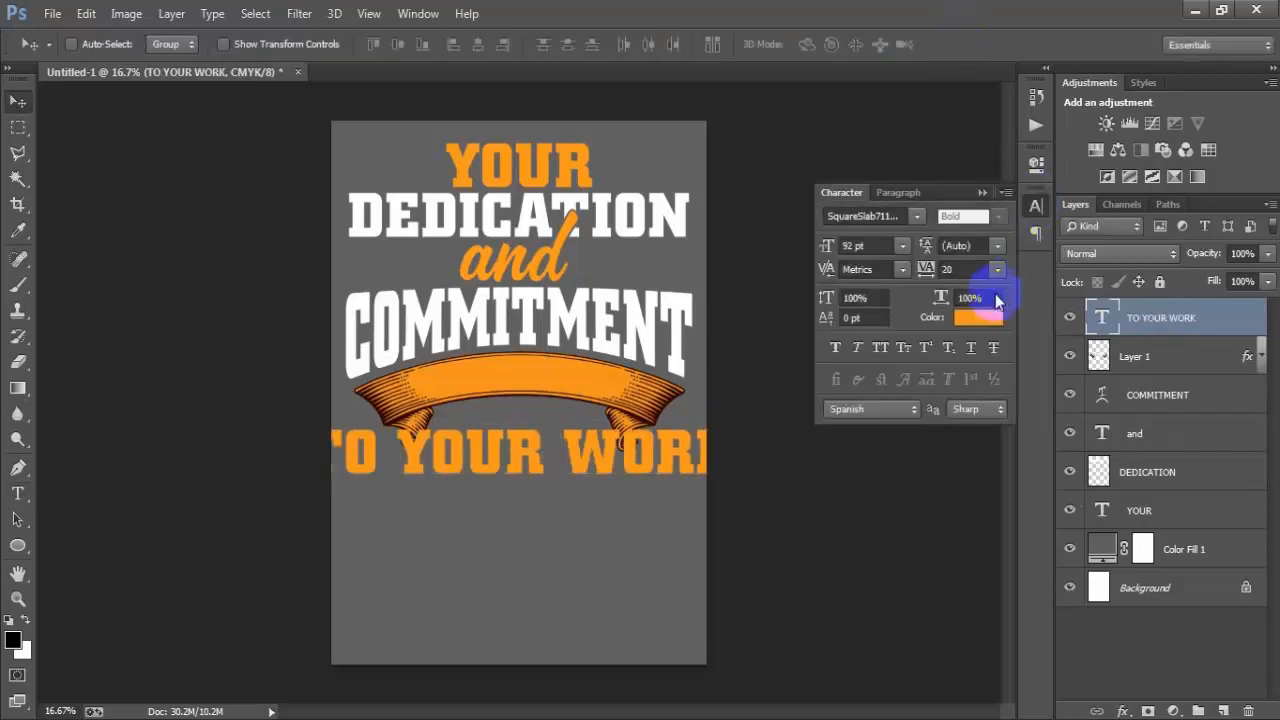
left_click(975, 317)
left_click_drag(612, 360, 530, 395)
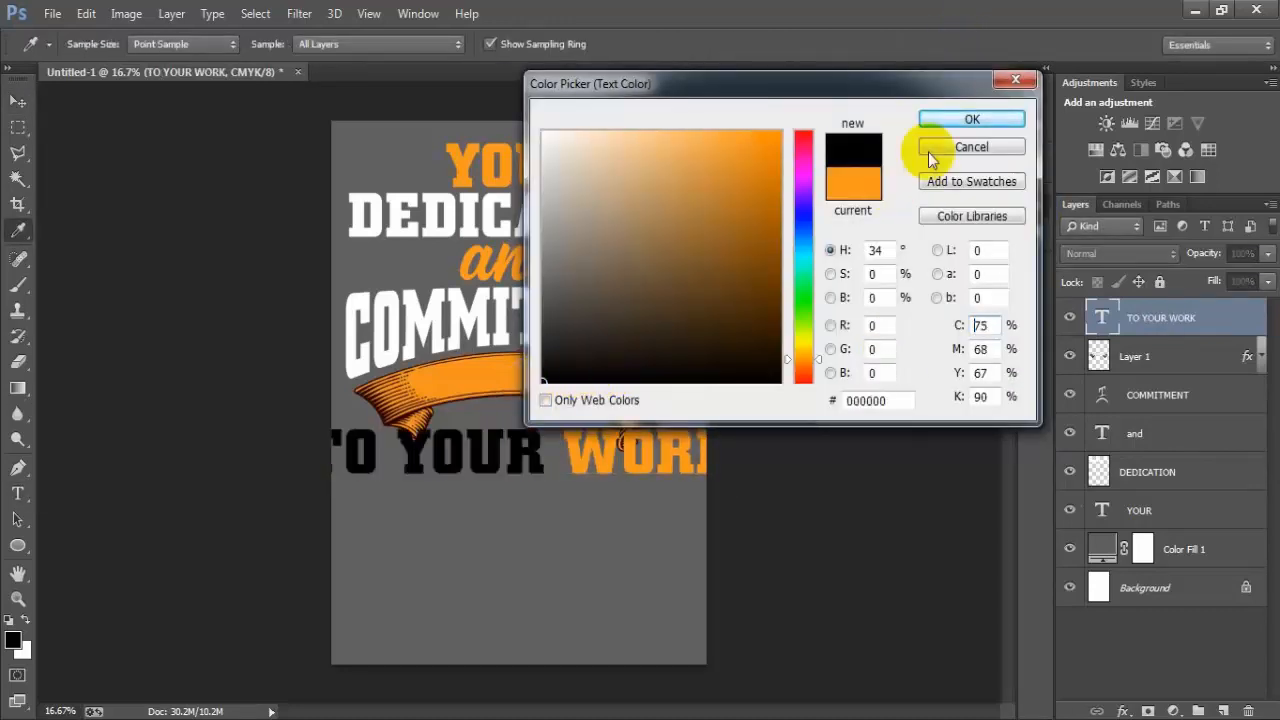
left_click(945, 120)
left_click(987, 189)
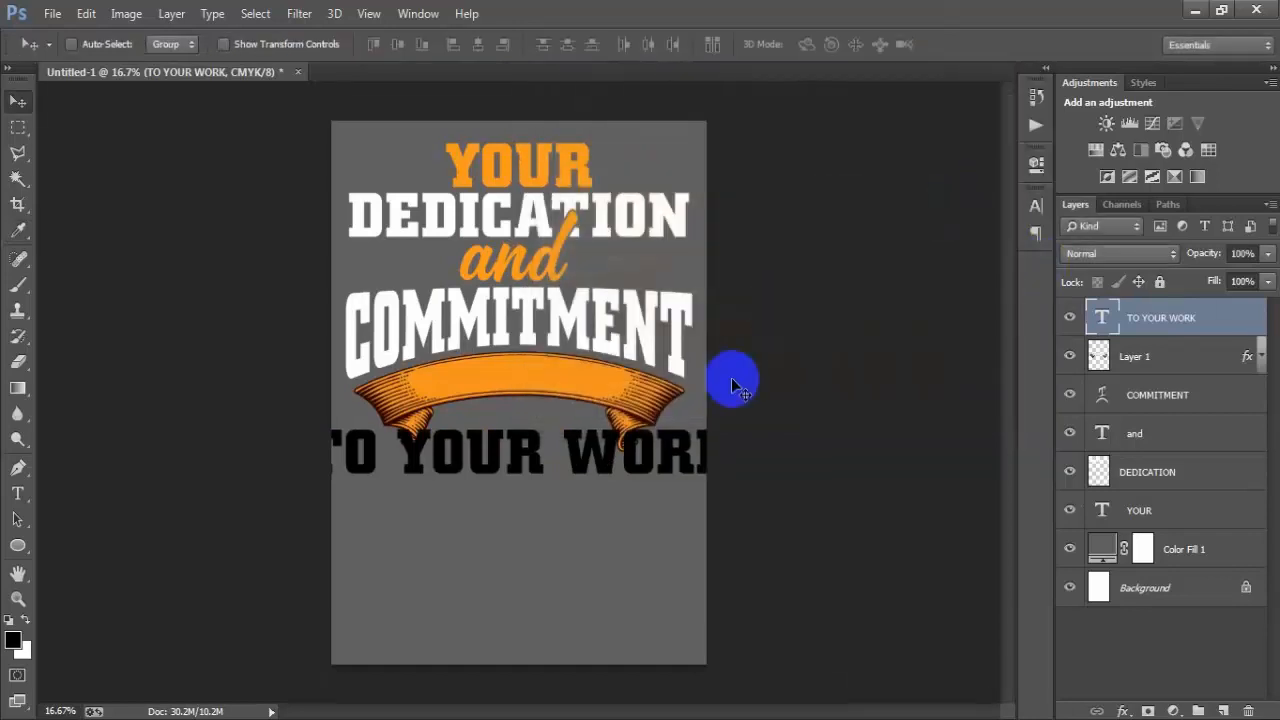
Step: Scale "TO YOUR WORK" down to about 40 pt with Free Transform and place it on the ribbon's front band
key("ctrl+t")
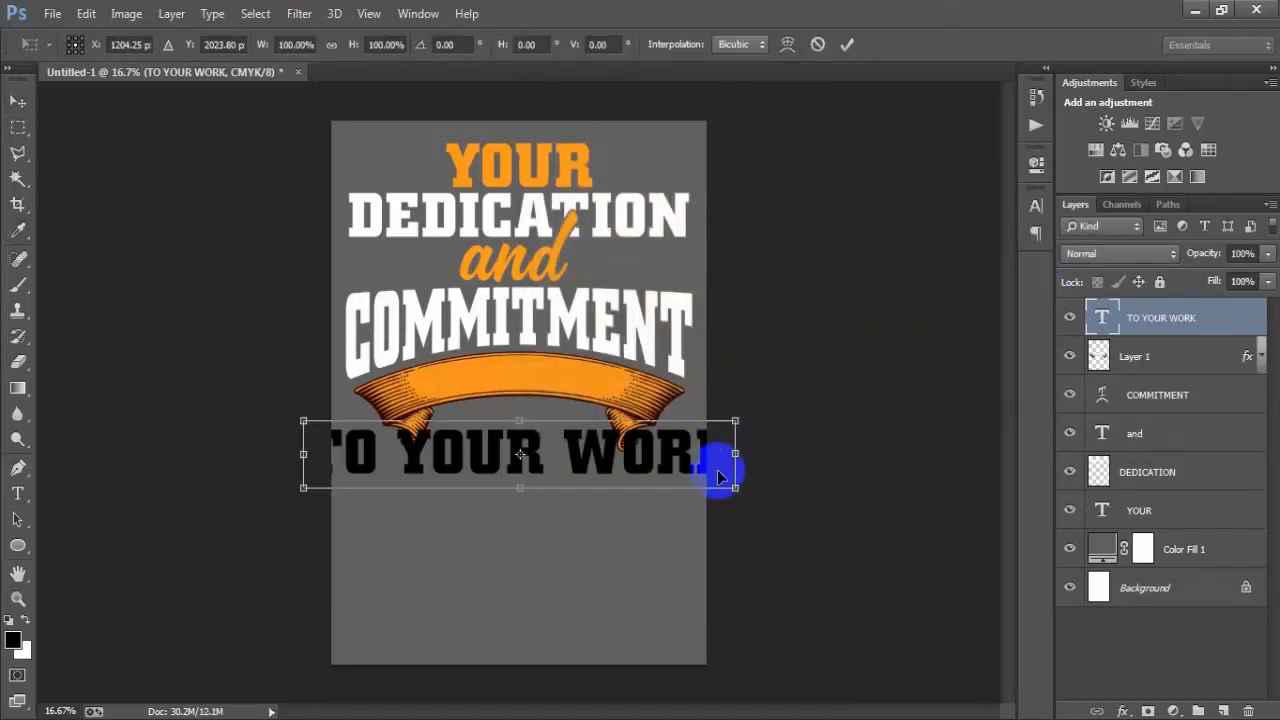
left_click_drag(735, 490, 625, 475)
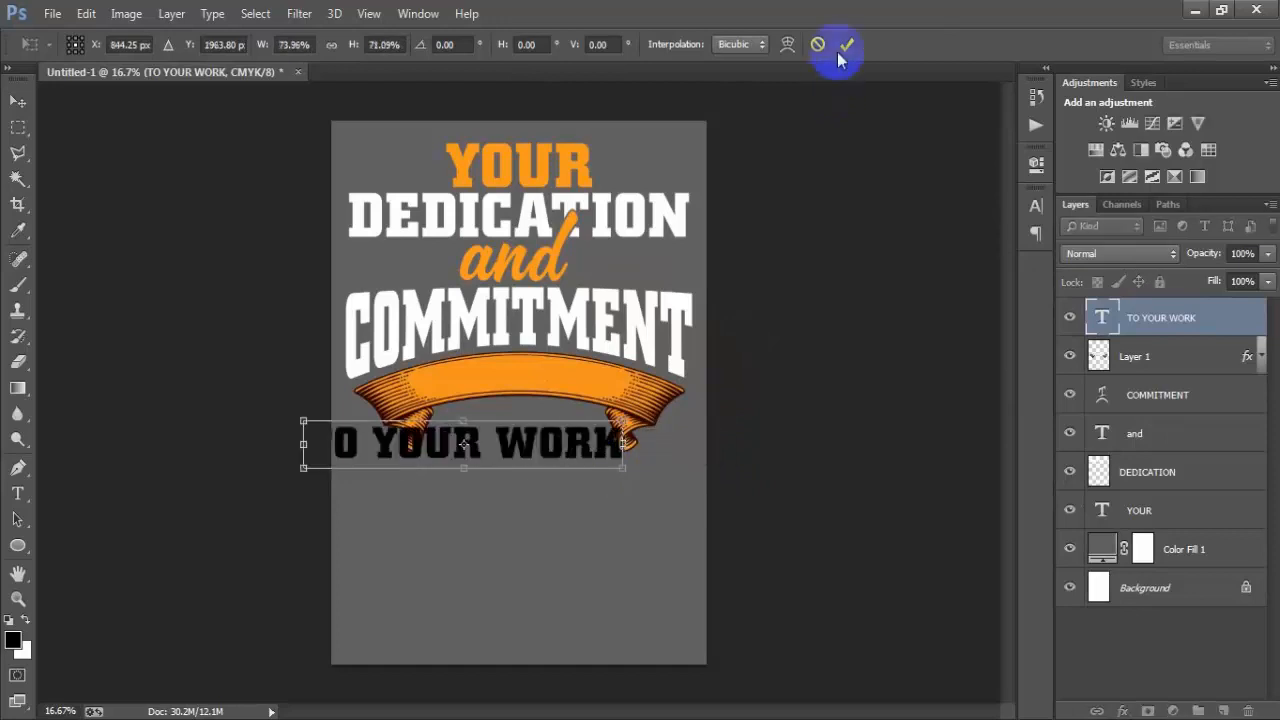
left_click(847, 46)
left_click_drag(545, 443, 606, 396)
key("ctrl+t")
left_click(787, 44)
left_click(846, 44)
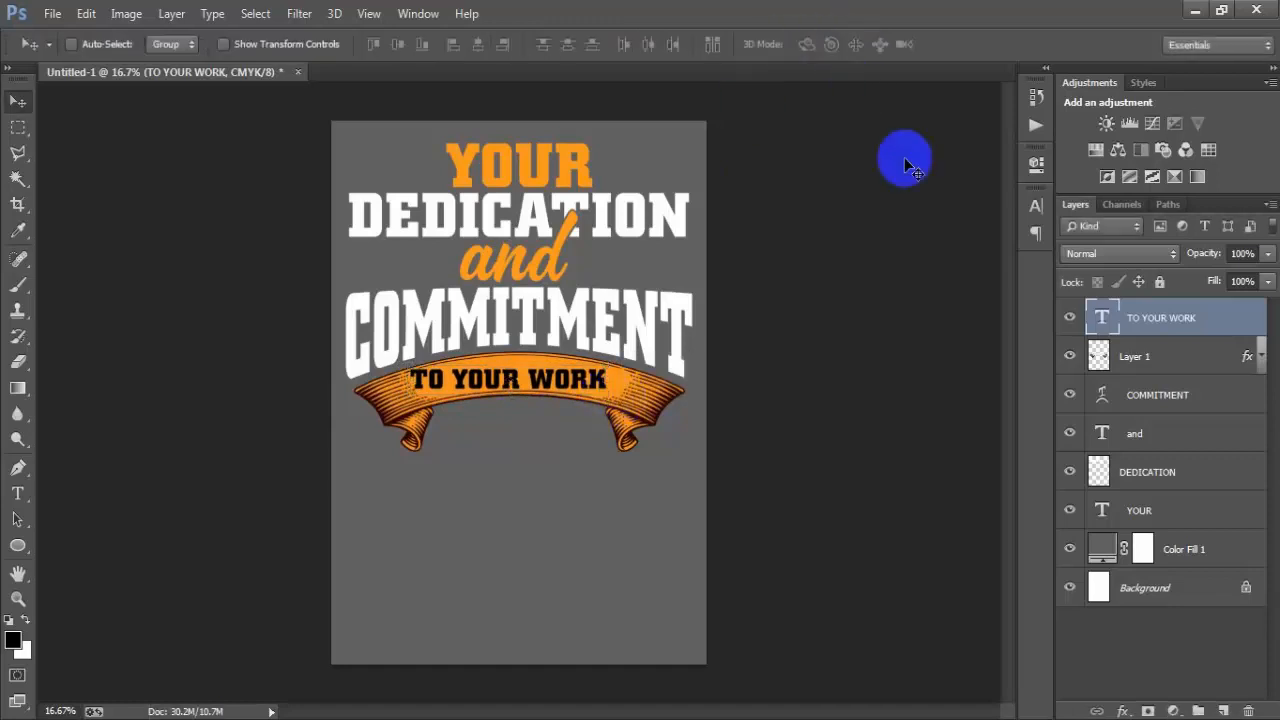
Step: Nudge "TO YOUR WORK" right and slightly up to center it on the ribbon's front band
key("Right")
key("Right")
key("Right")
key("Right")
key("Right")
key("Right")
key("Right")
key("Right")
key("Right")
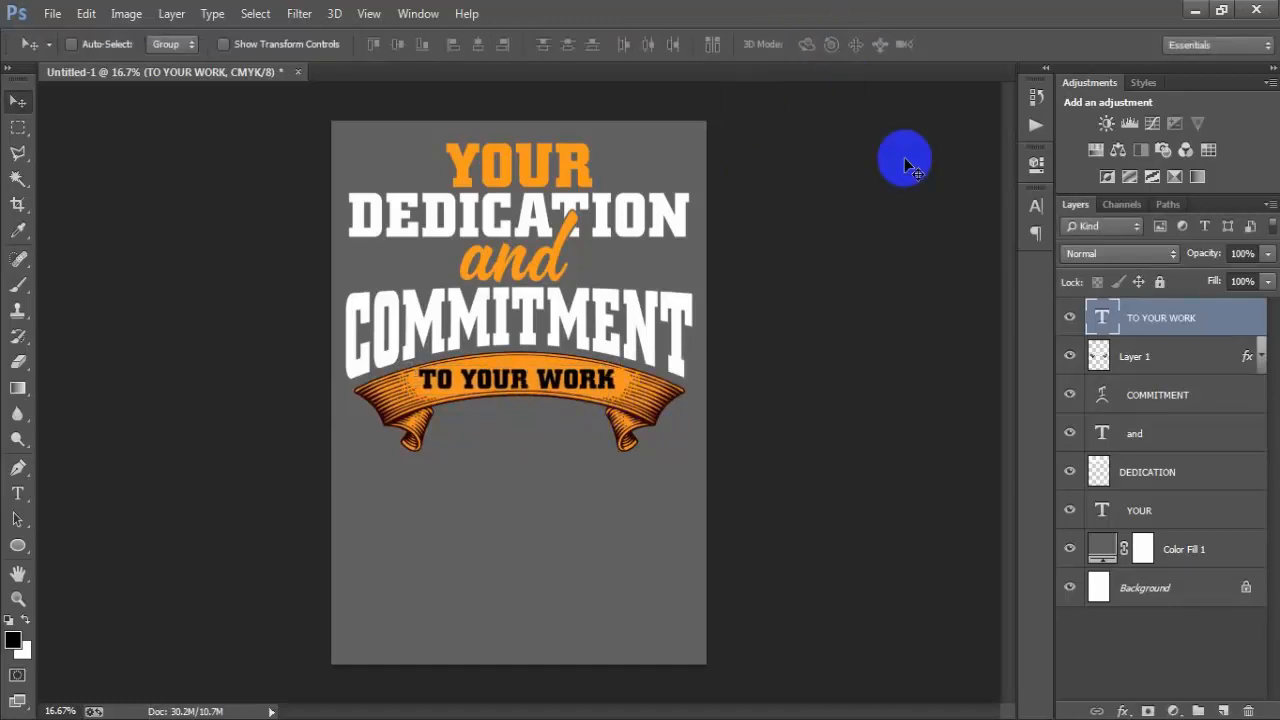
key("shift+Up")
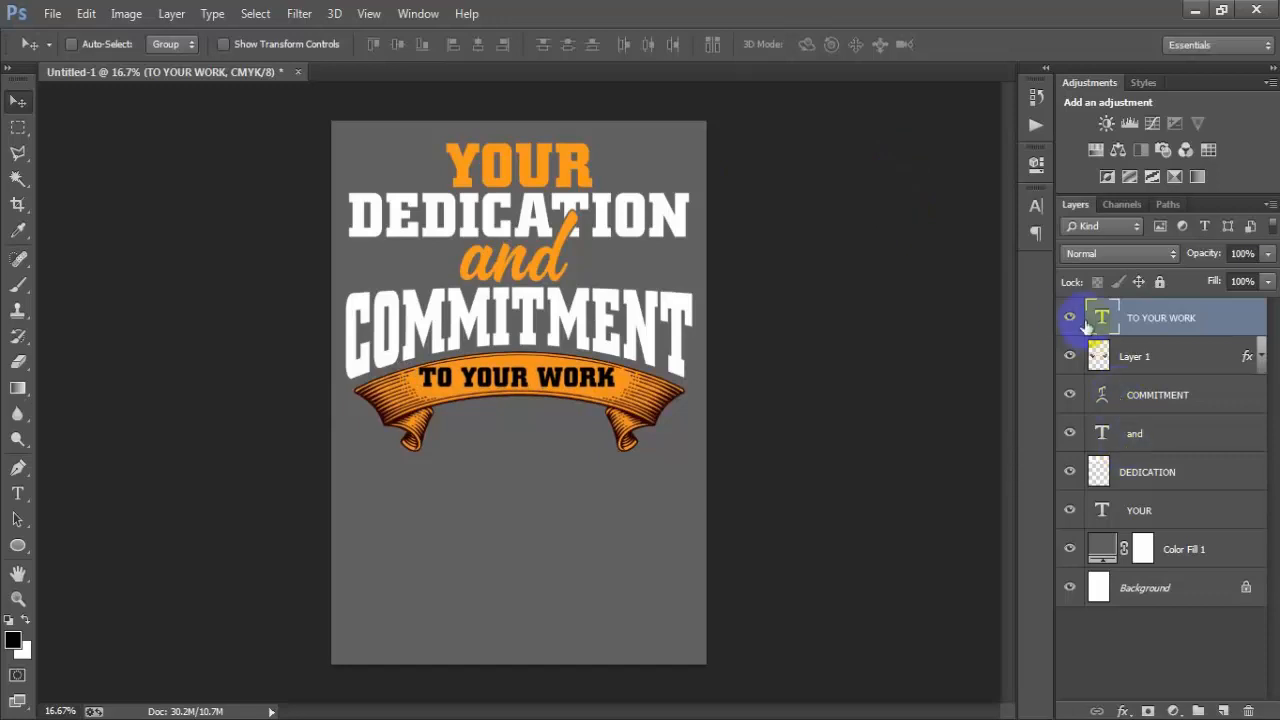
Step: Warp the "TO YOUR WORK" text with a horizontal Arc style and a bend of +14%
key("t")
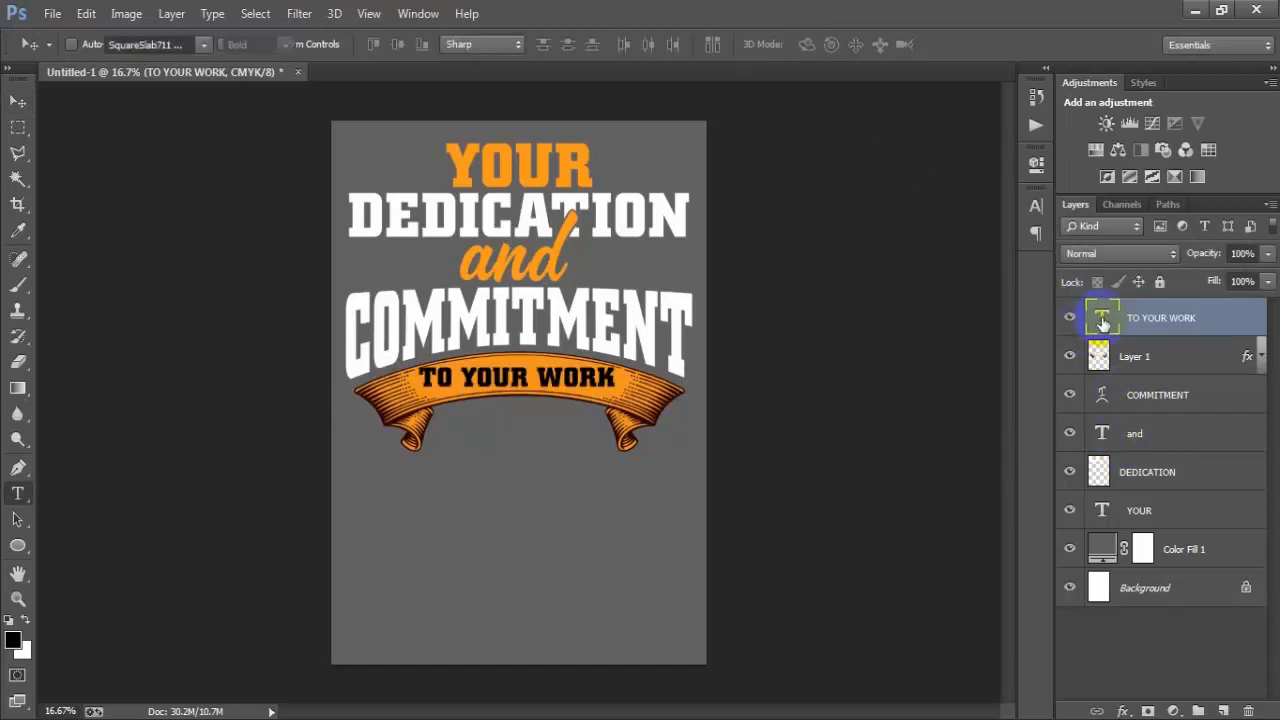
double_click(1101, 316)
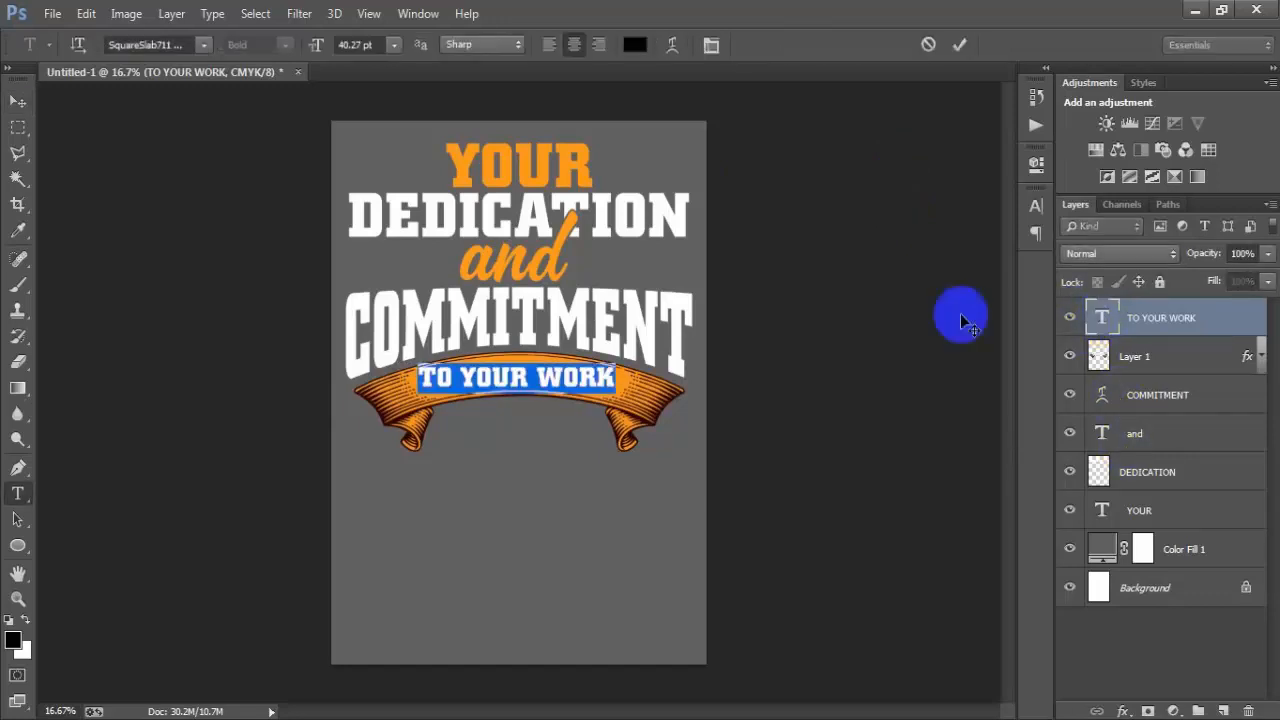
left_click(674, 45)
left_click(828, 155)
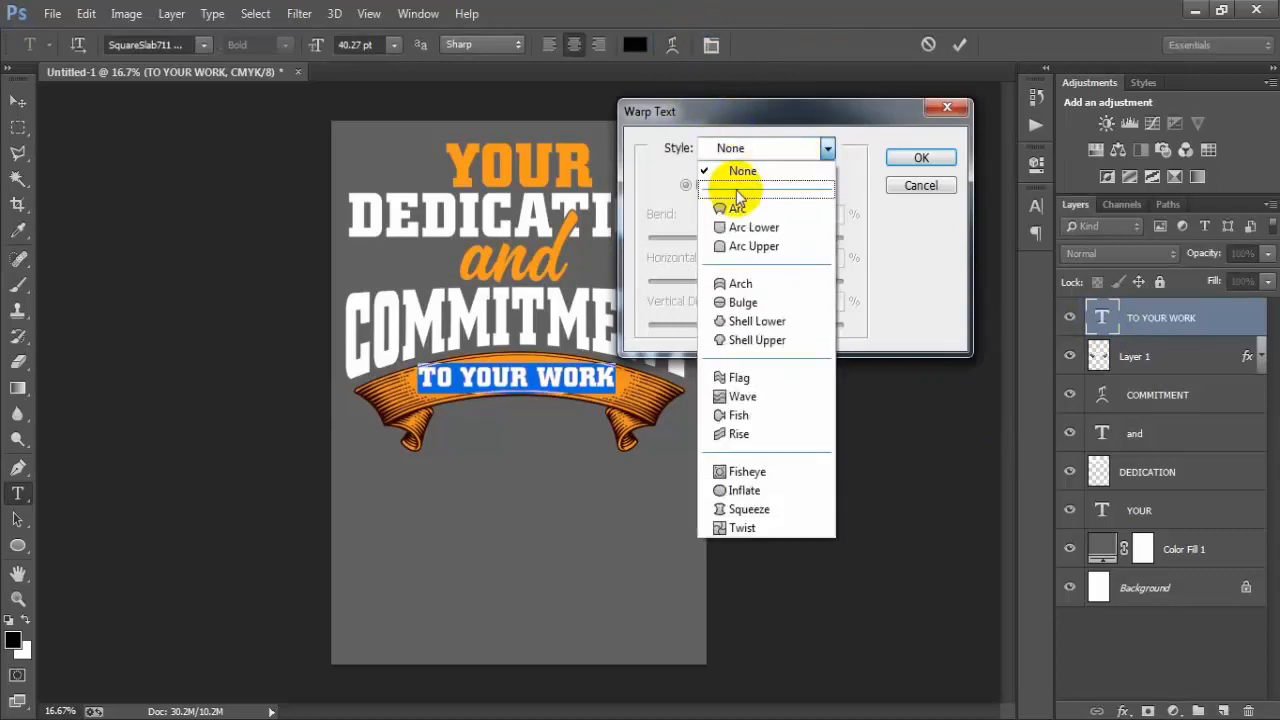
left_click(759, 206)
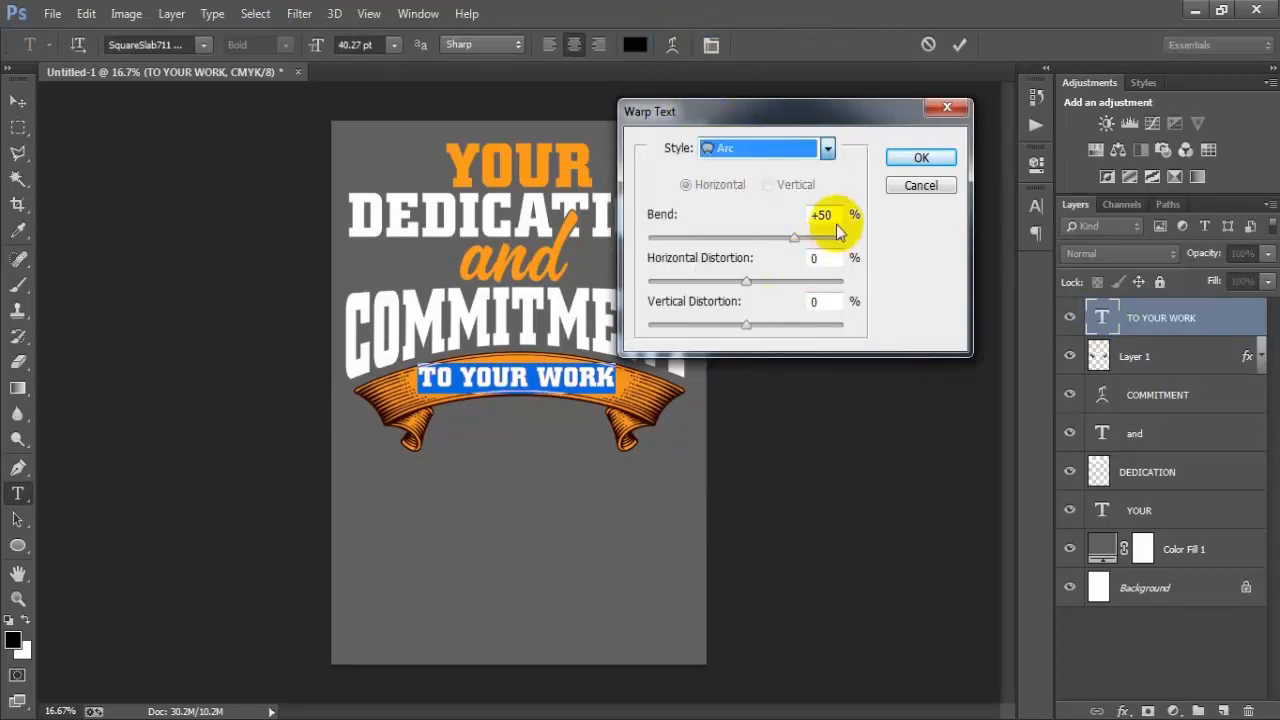
double_click(829, 215)
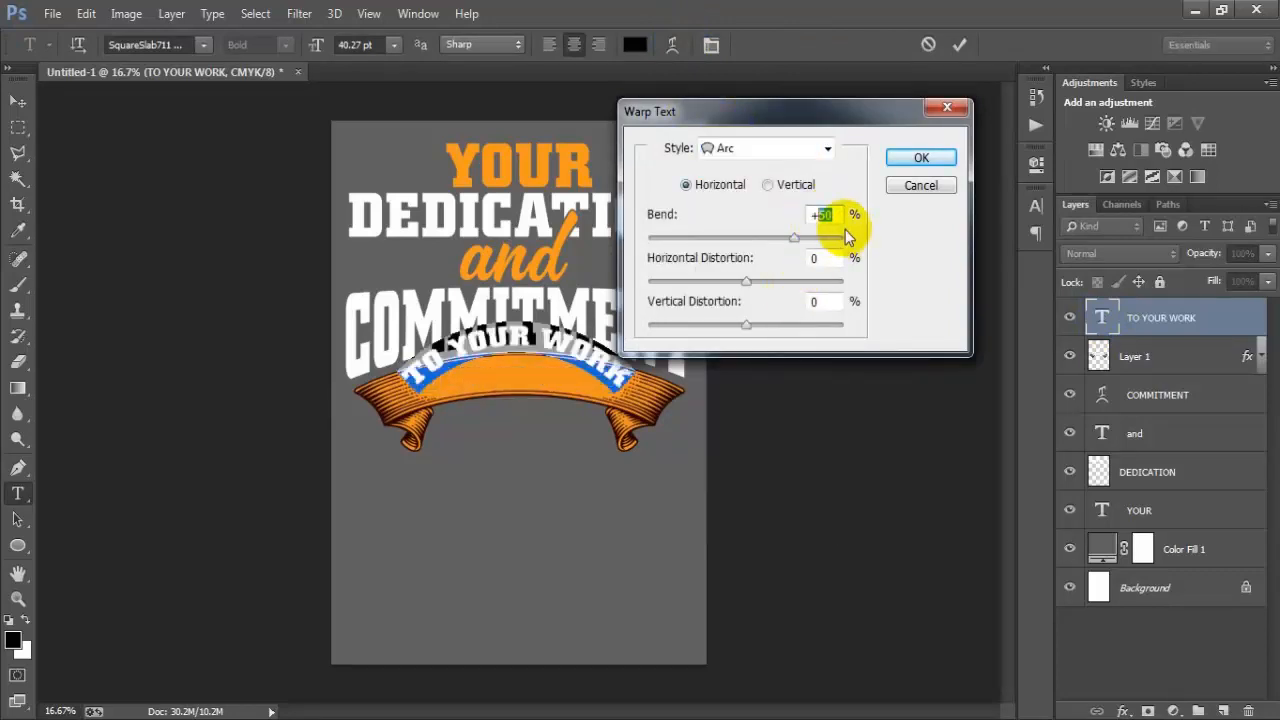
type("14")
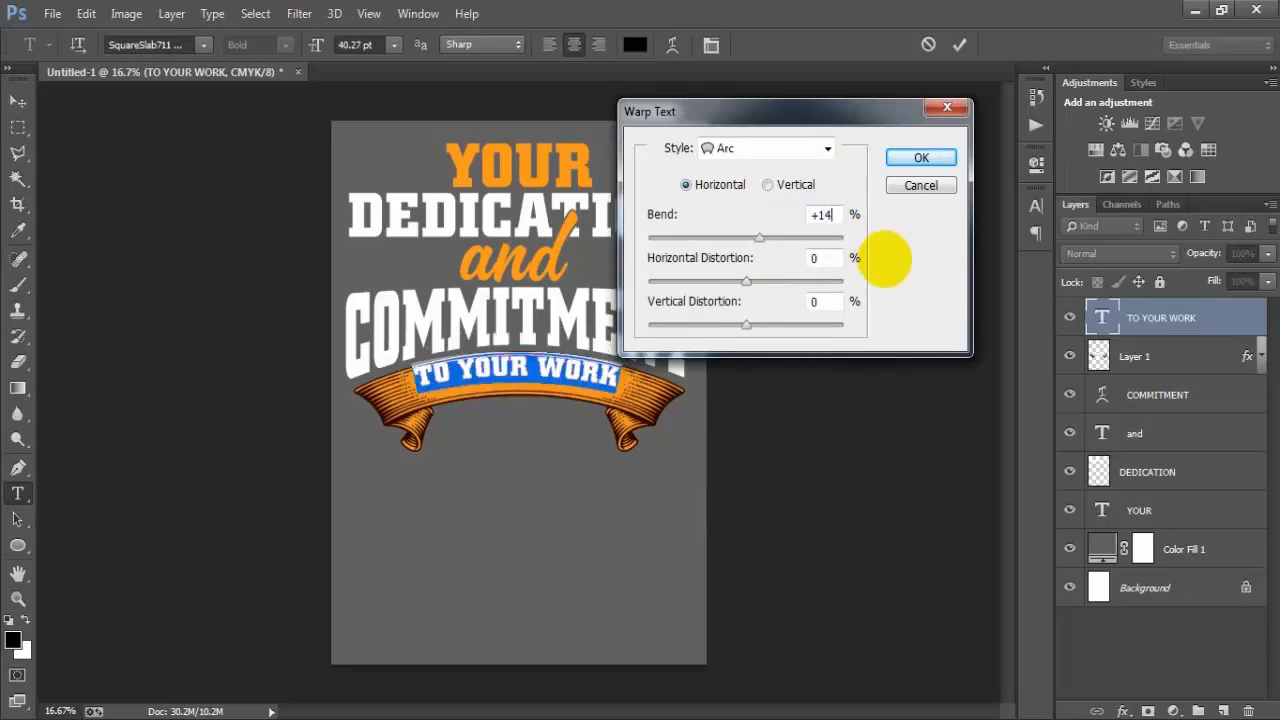
left_click(941, 168)
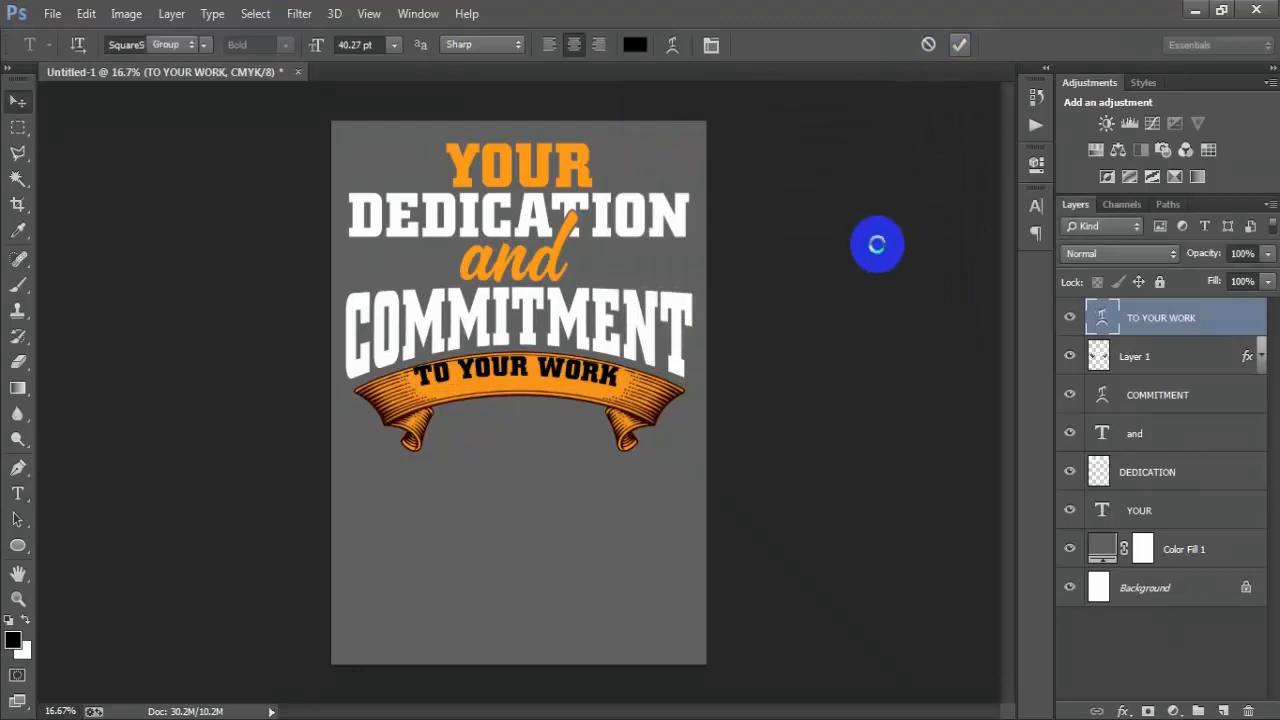
Step: Nudge the arched "TO YOUR WORK" text down to center it vertically on the ribbon's front band
key("shift+Down")
key("shift+Down")
key("shift+Down")
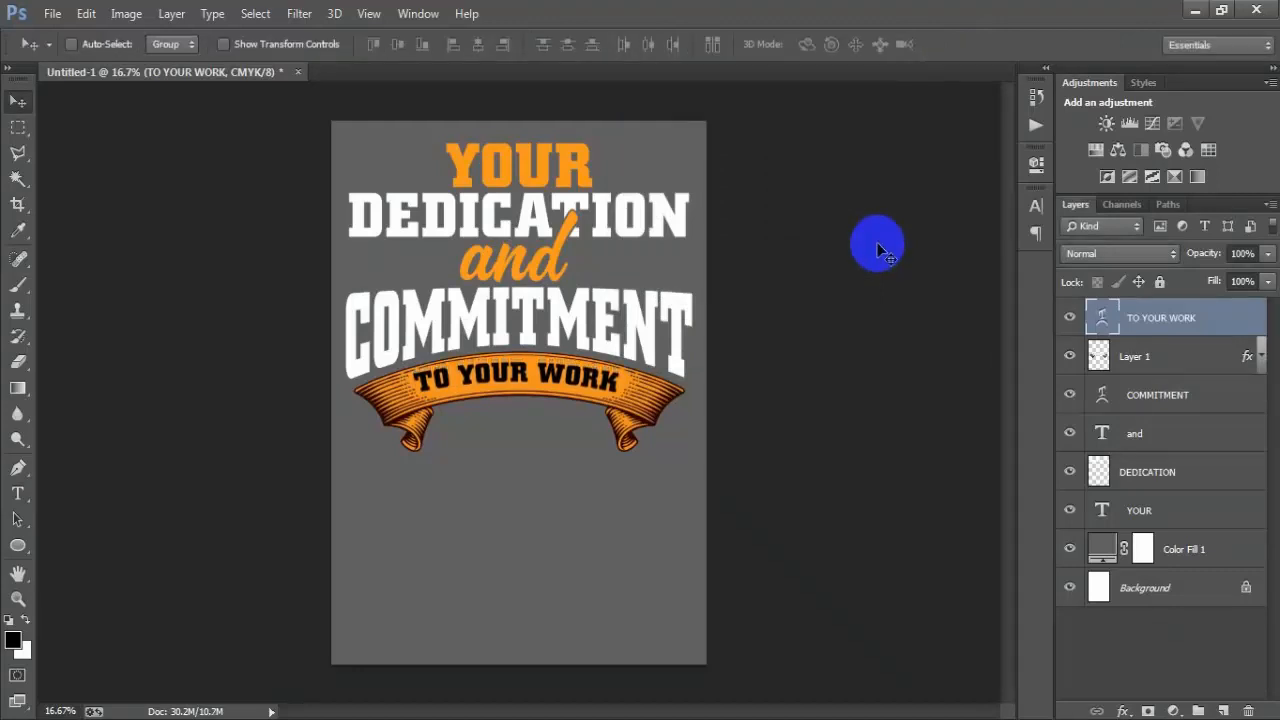
key("Down")
Step: Stretch the "TO YOUR WORK" text vertically to about 124% height with Free Transform, keeping its width at 100%
key("ctrl+t")
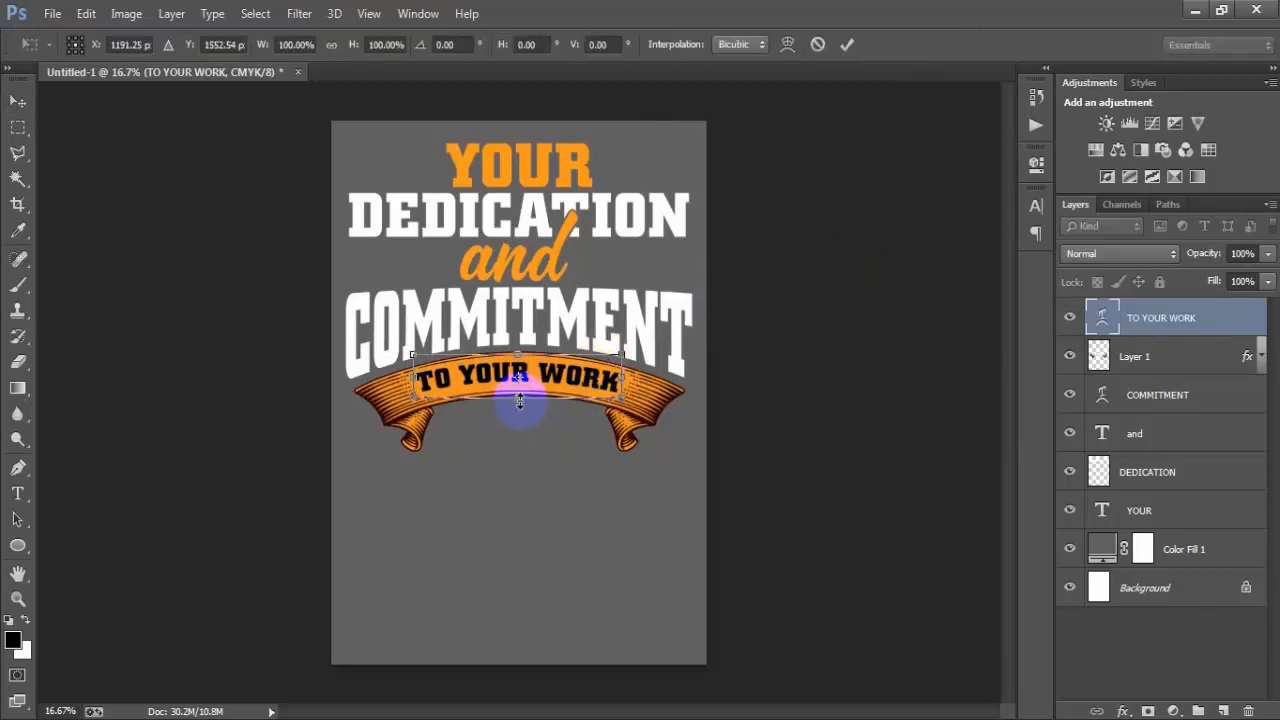
left_click_drag(519, 401, 519, 413)
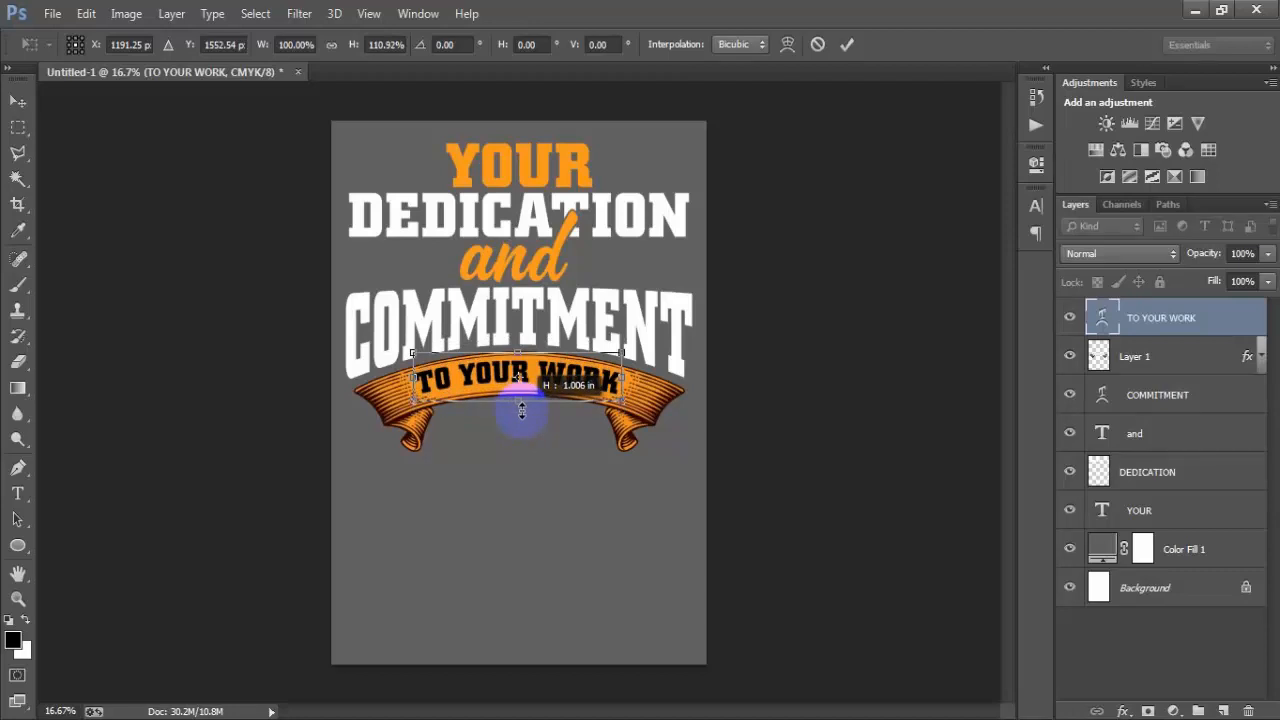
left_click_drag(521, 410, 518, 414)
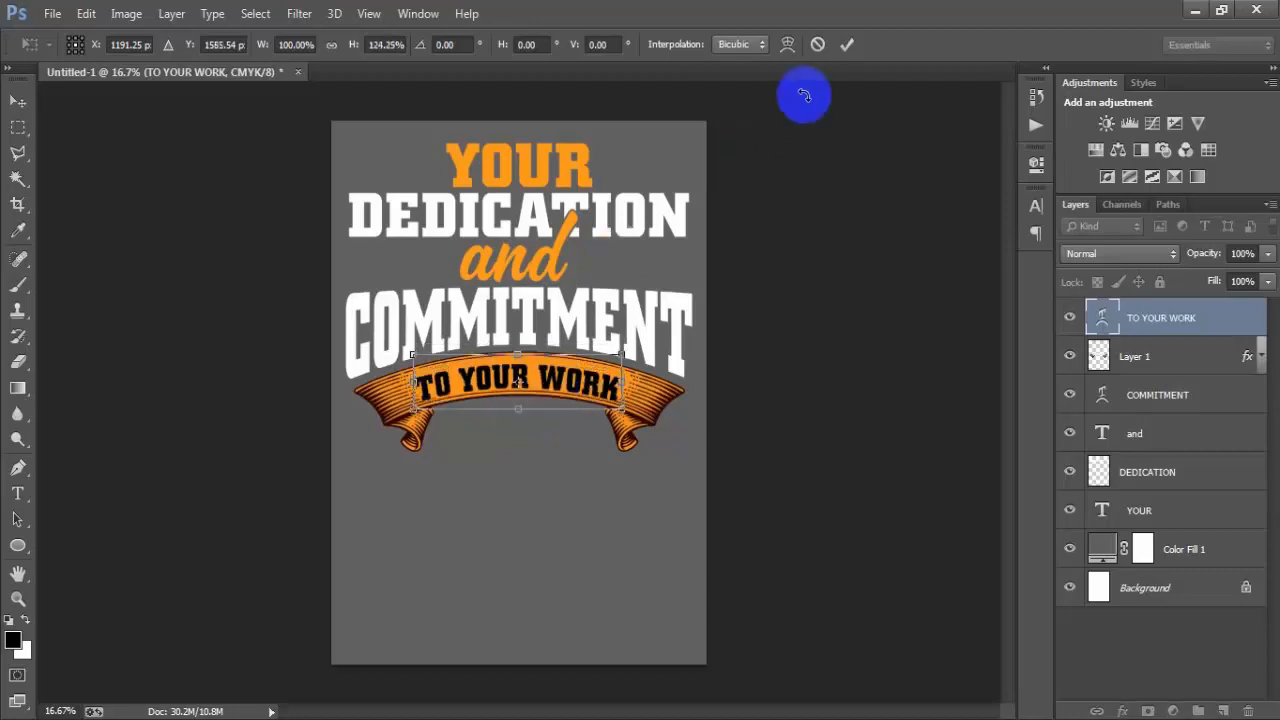
left_click(846, 44)
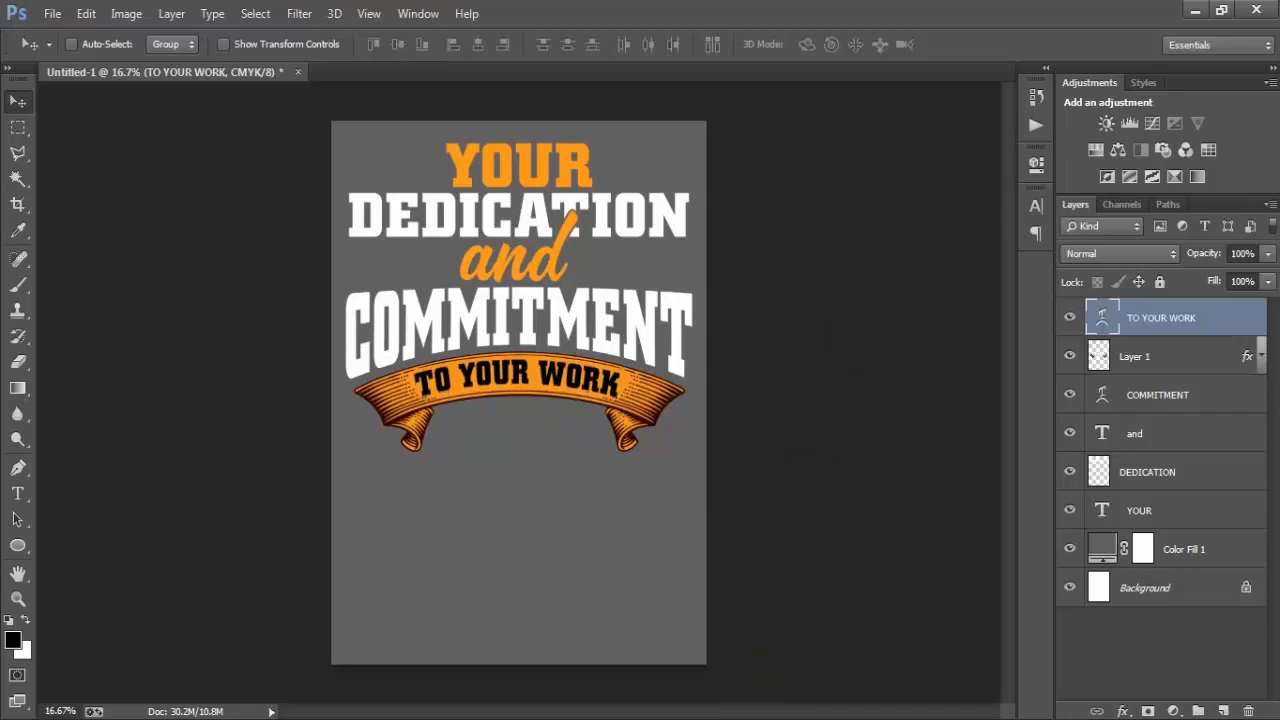
Step: Cut the "TO YOUR WORK" lettering out of the ribbon on Layer 1 and delete the text layer
left_click(1073, 317)
left_click(1073, 317)
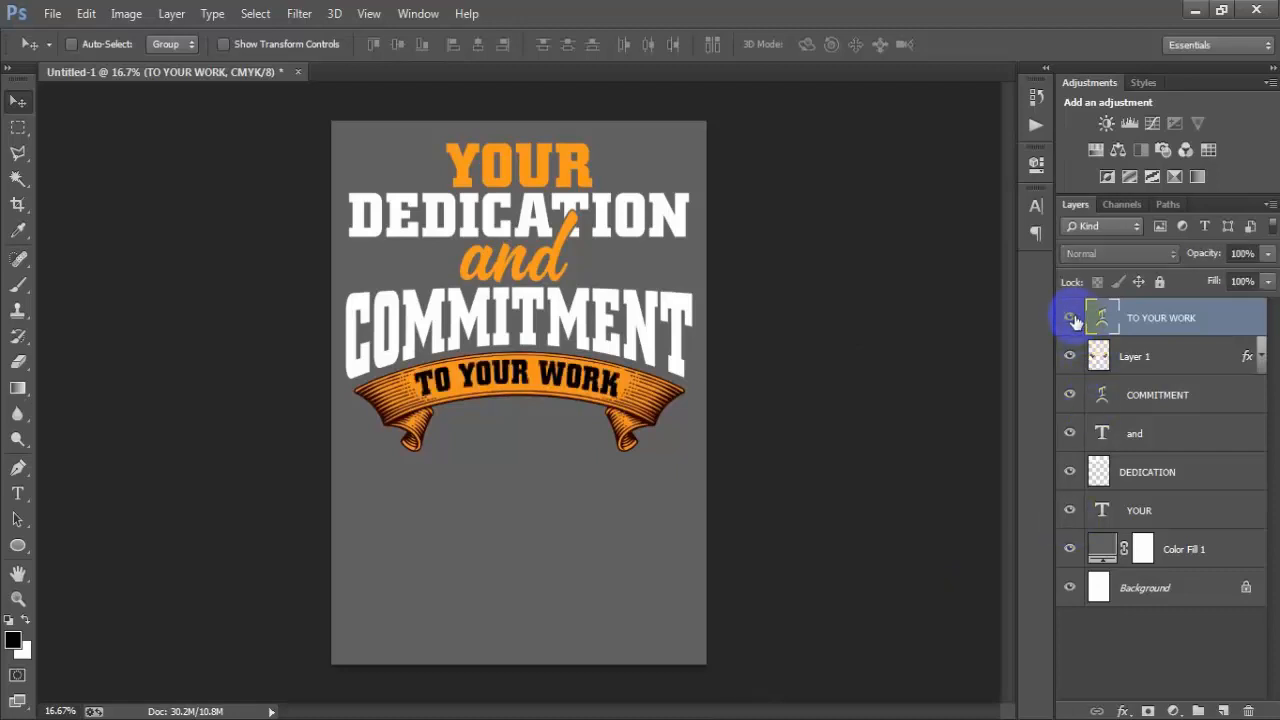
left_click(1073, 317)
left_click(1071, 317)
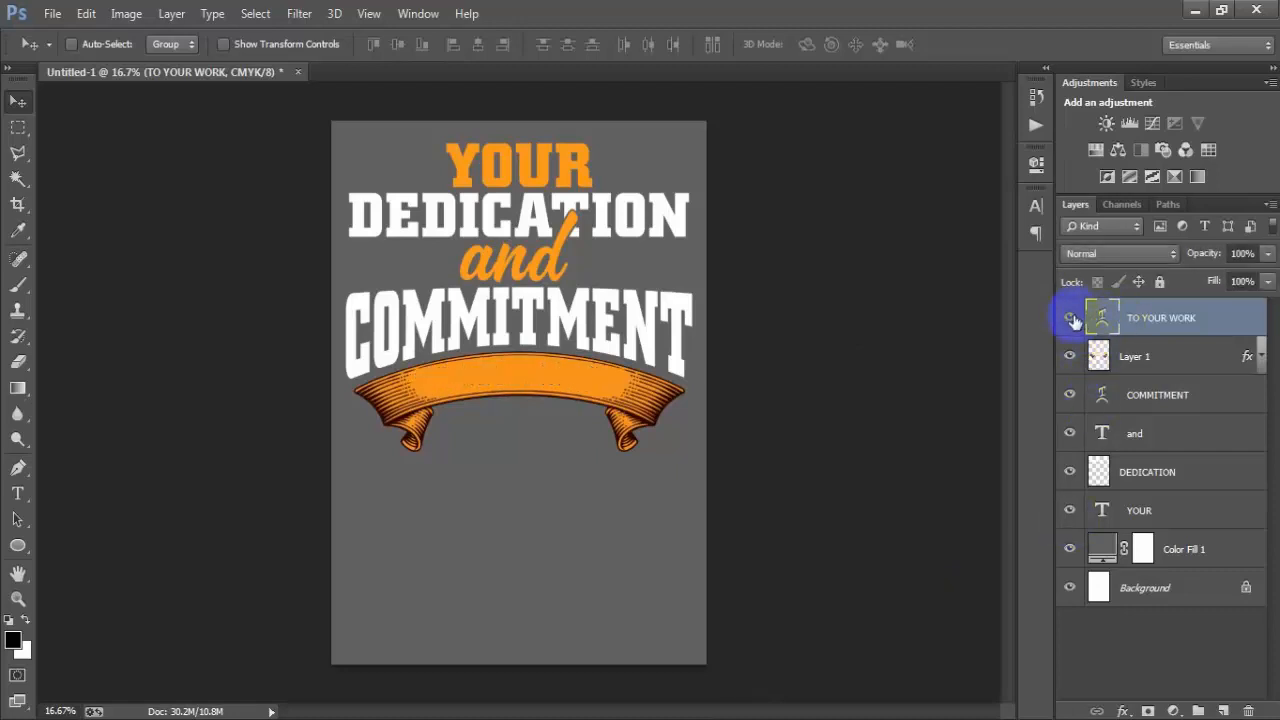
left_click(1103, 318, "ctrl")
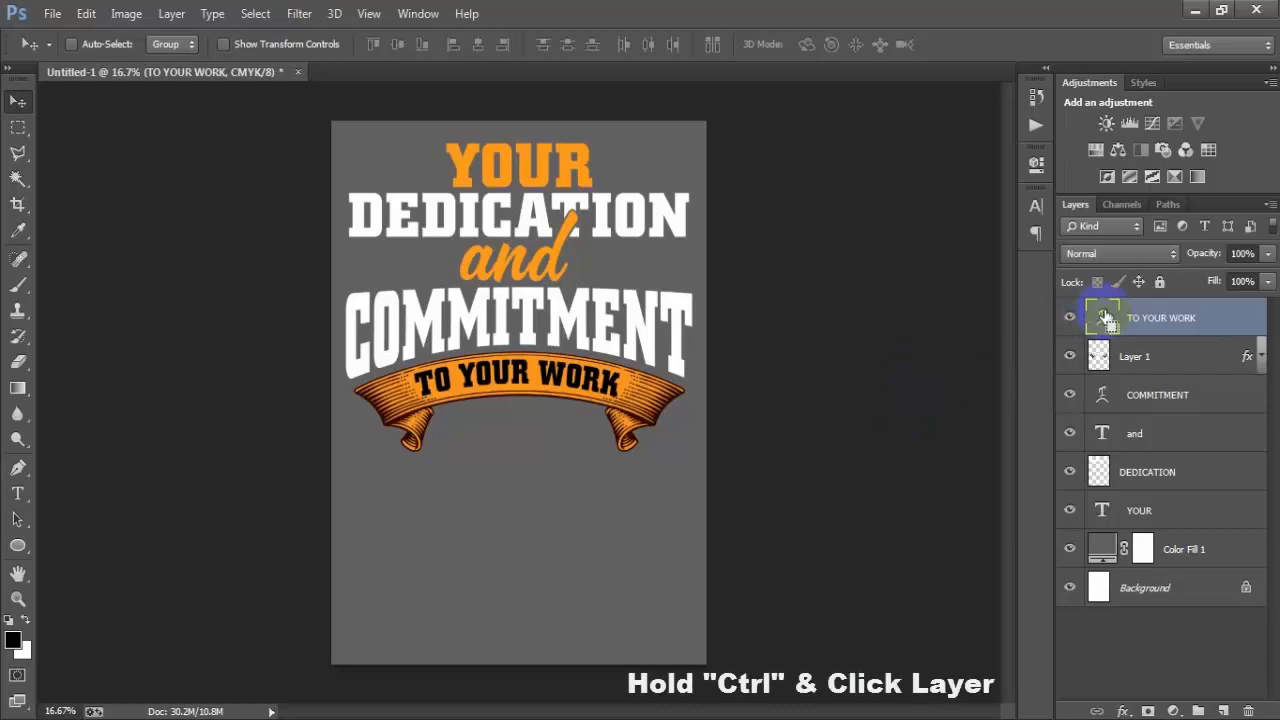
left_click(1177, 372)
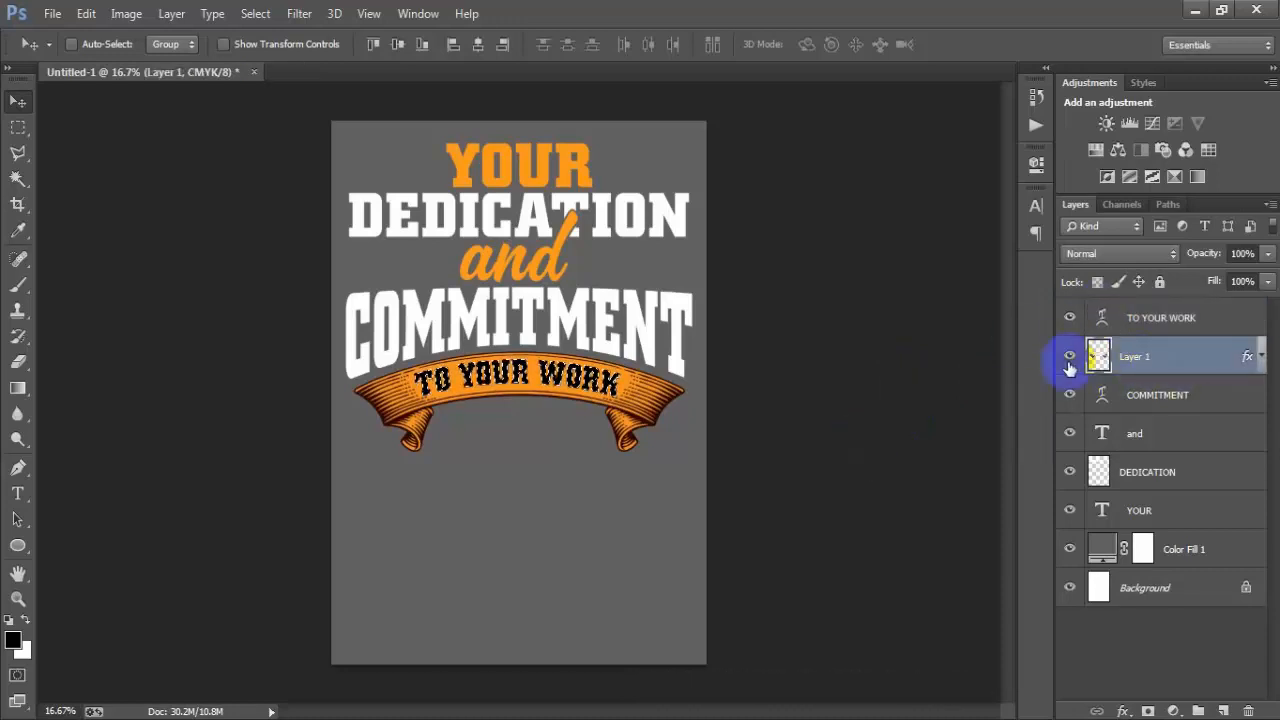
left_click(1069, 358)
left_click(1069, 358)
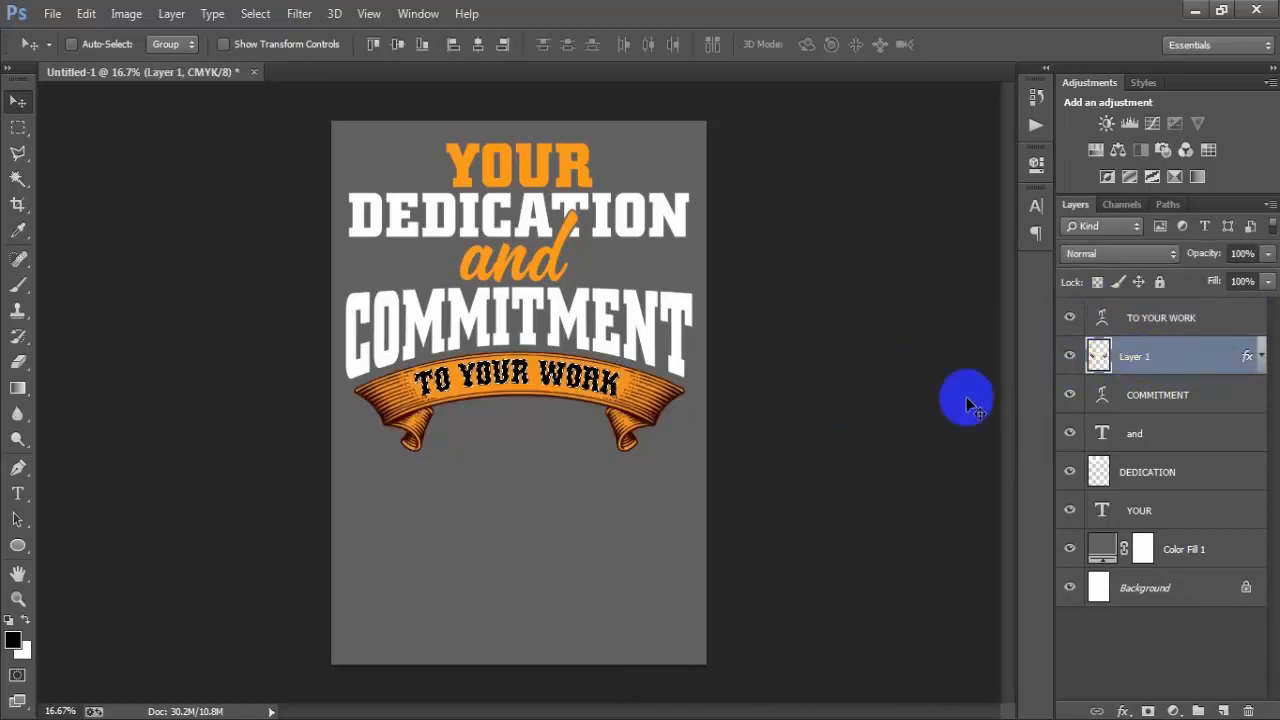
key("Delete")
key("ctrl+d")
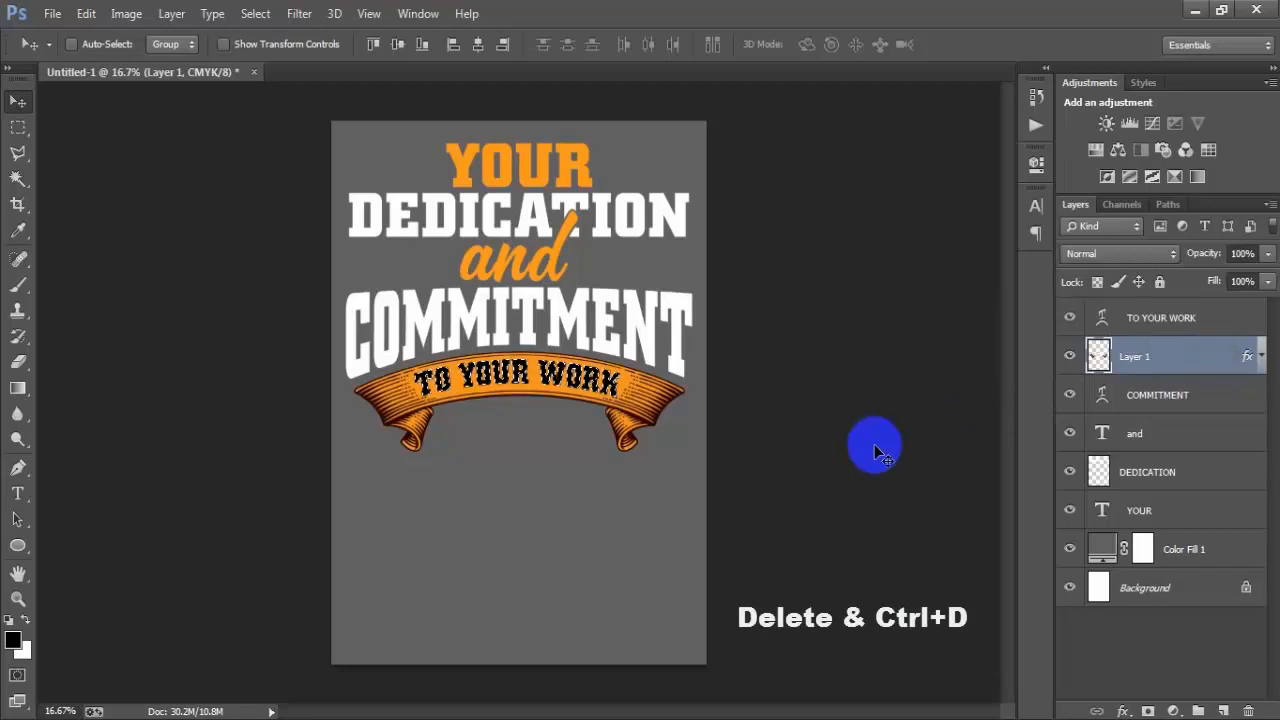
left_click(1205, 312)
key("Delete")
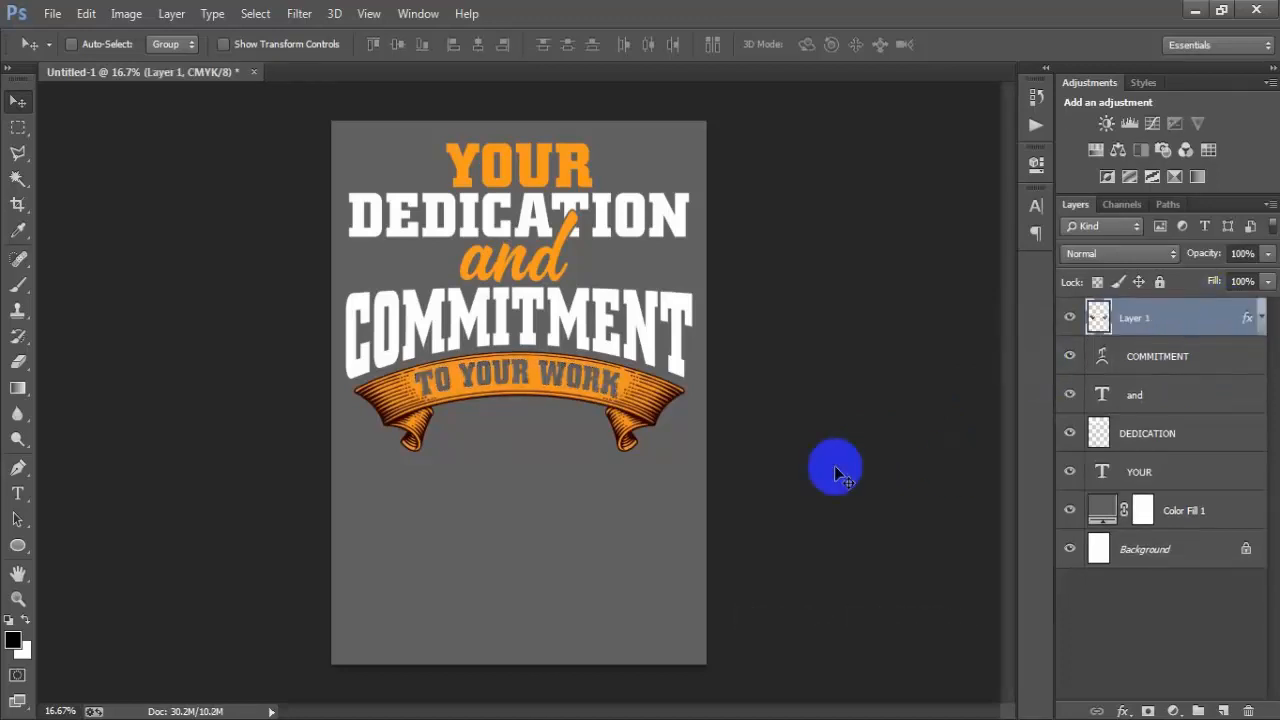
Step: Draw a circle about 432 px wide below the ribbon with the Ellipse Tool and fill it white
left_click(1222, 711)
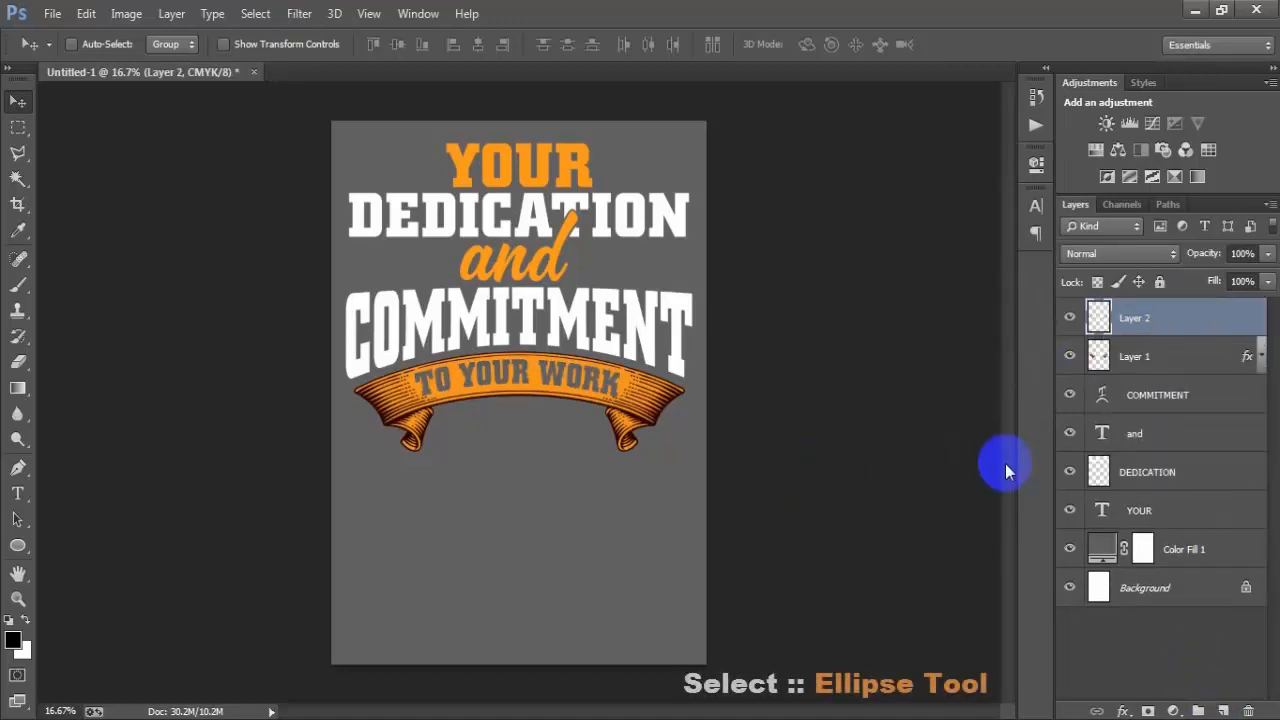
left_click(18, 545)
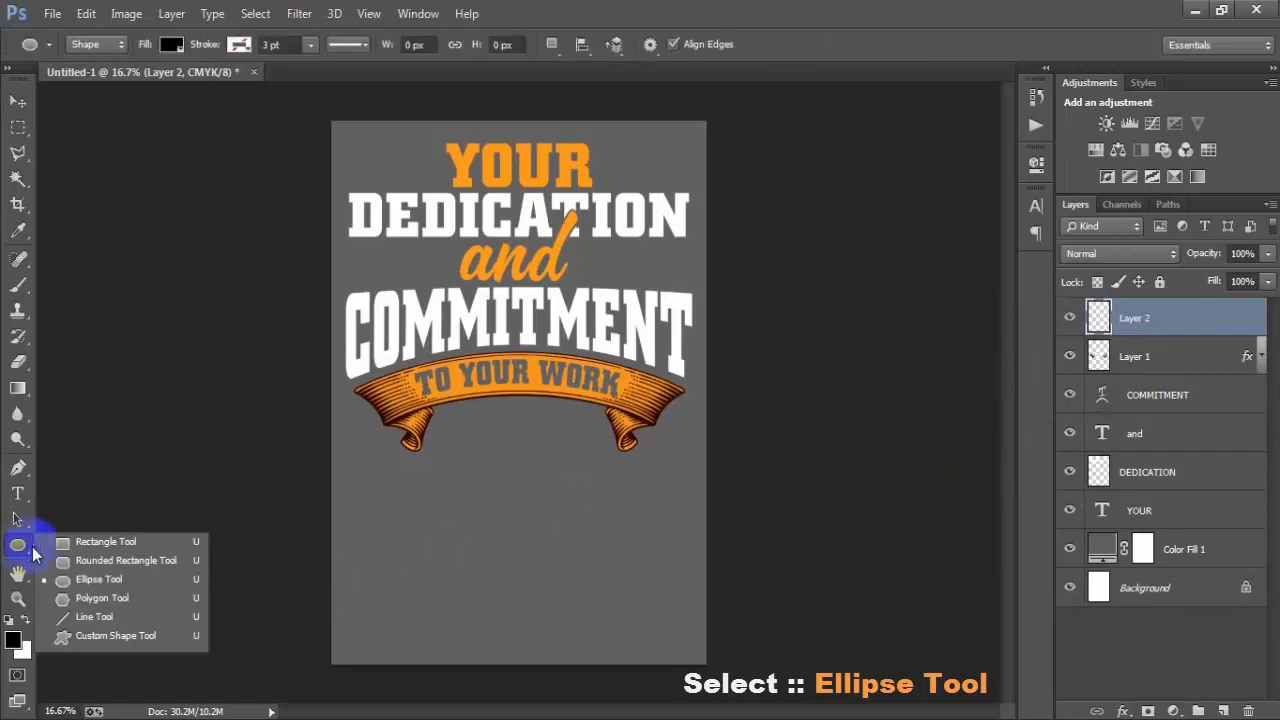
left_click(100, 580)
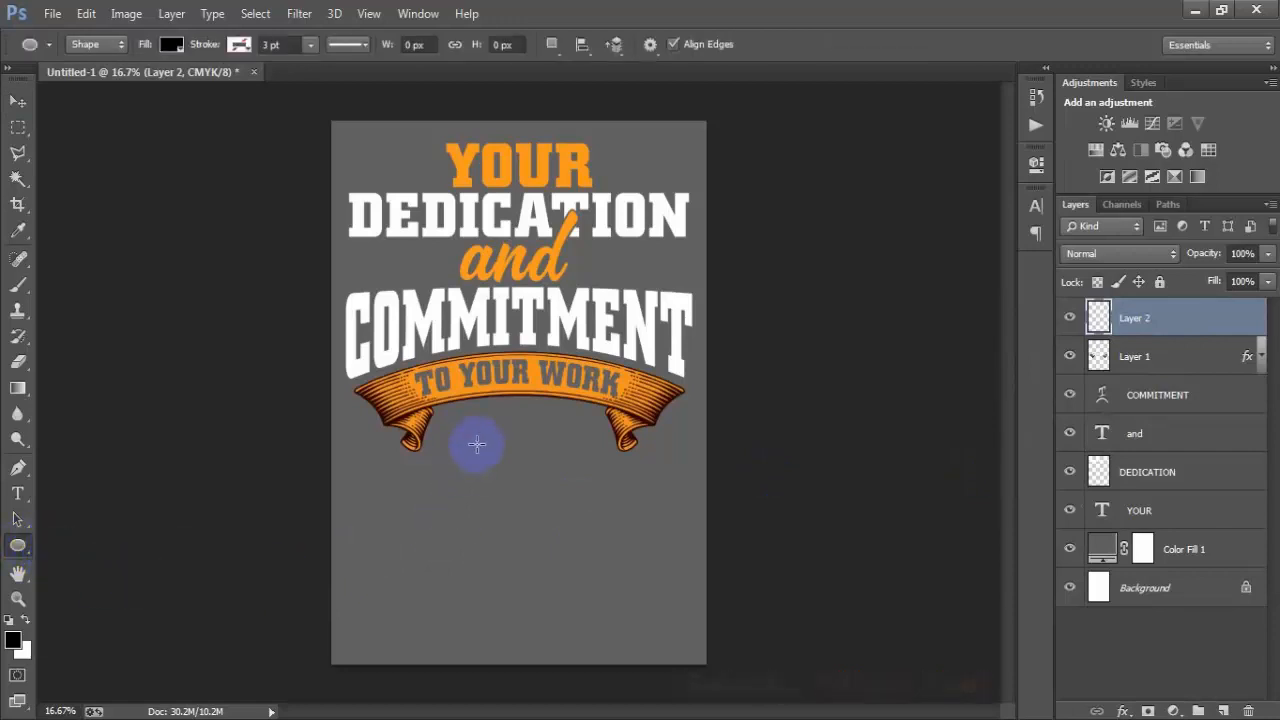
left_click_drag(476, 443, 545, 513)
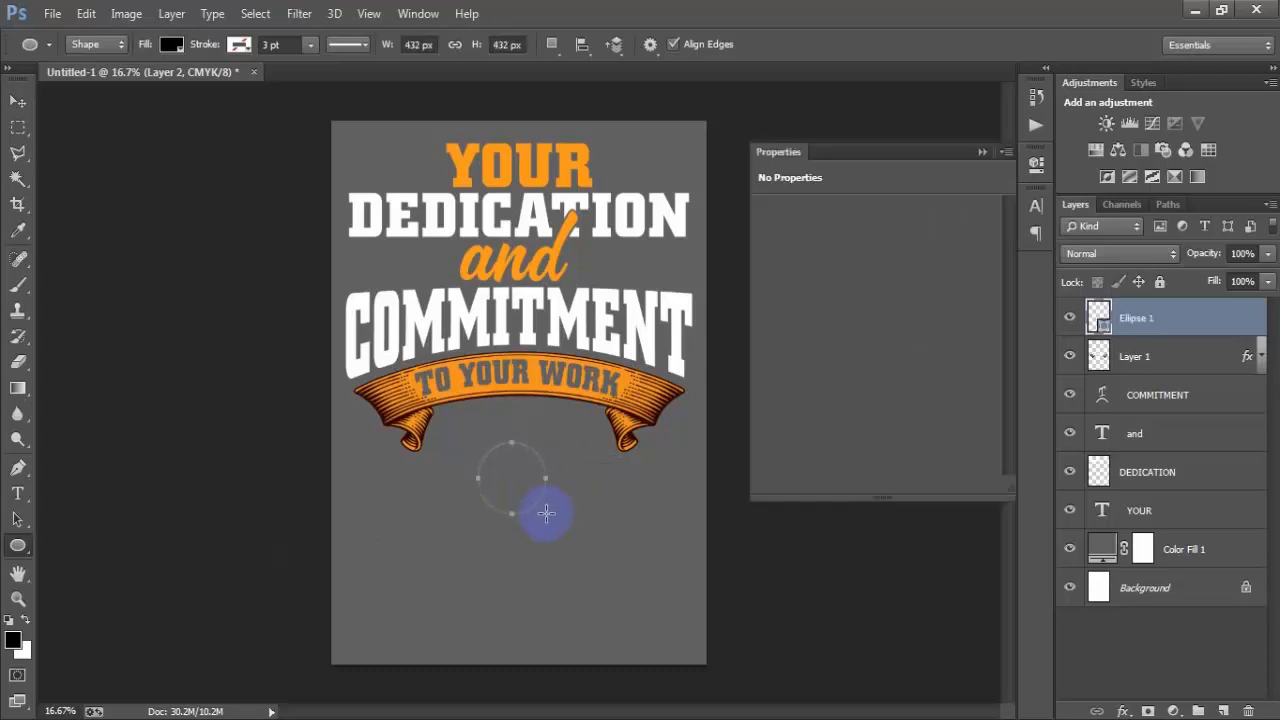
left_click(773, 312)
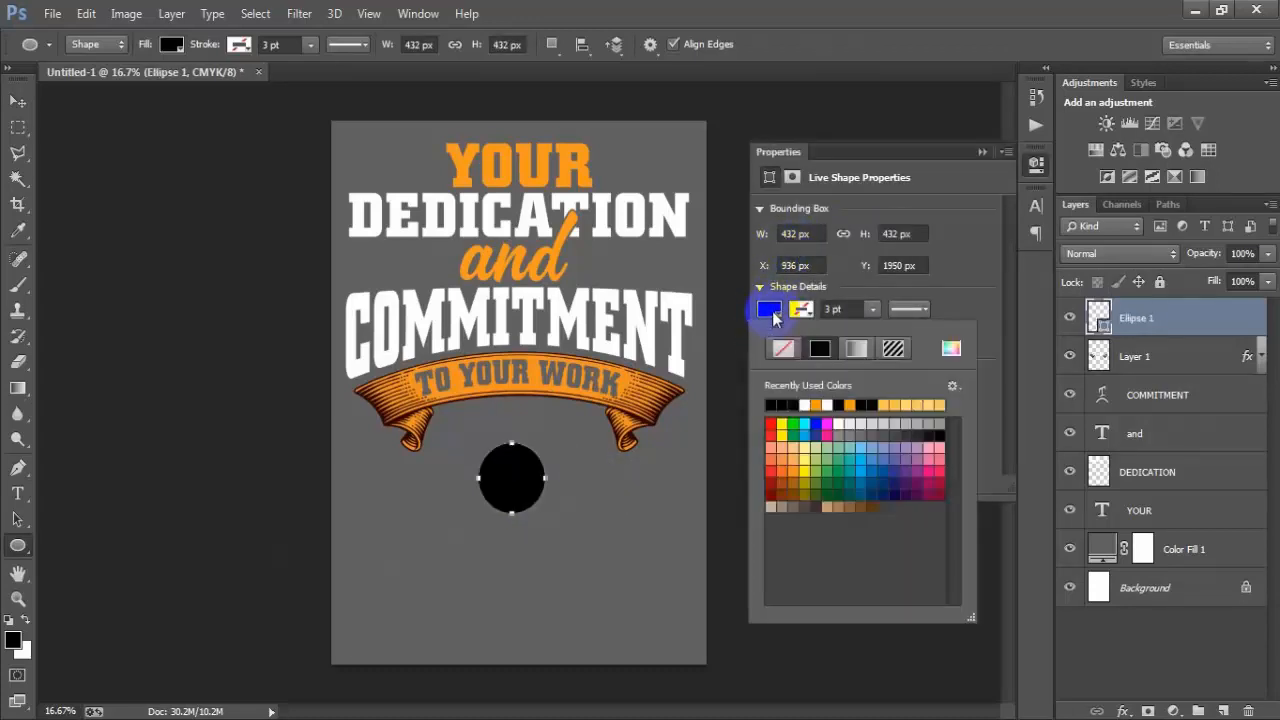
left_click(837, 423)
left_click(982, 152)
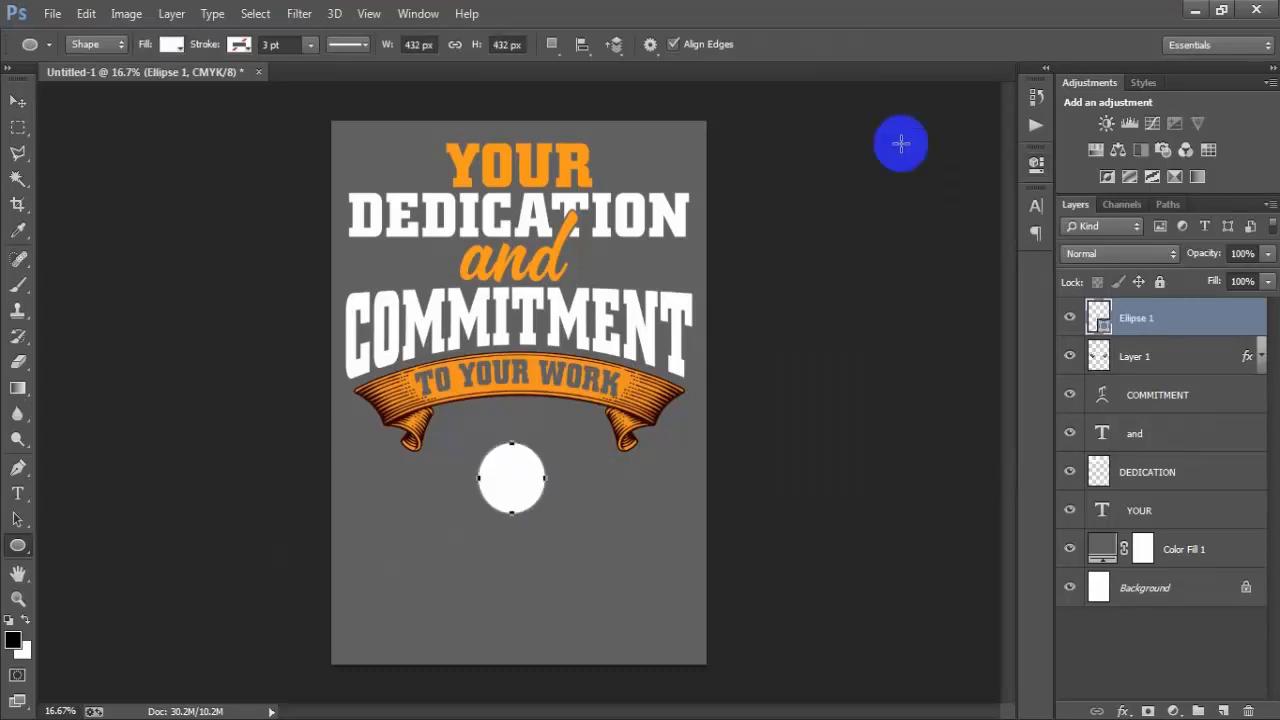
Step: Rasterize the white circle's layer and move the circle up beneath the middle of the ribbon
left_click(18, 101)
right_click(1196, 318)
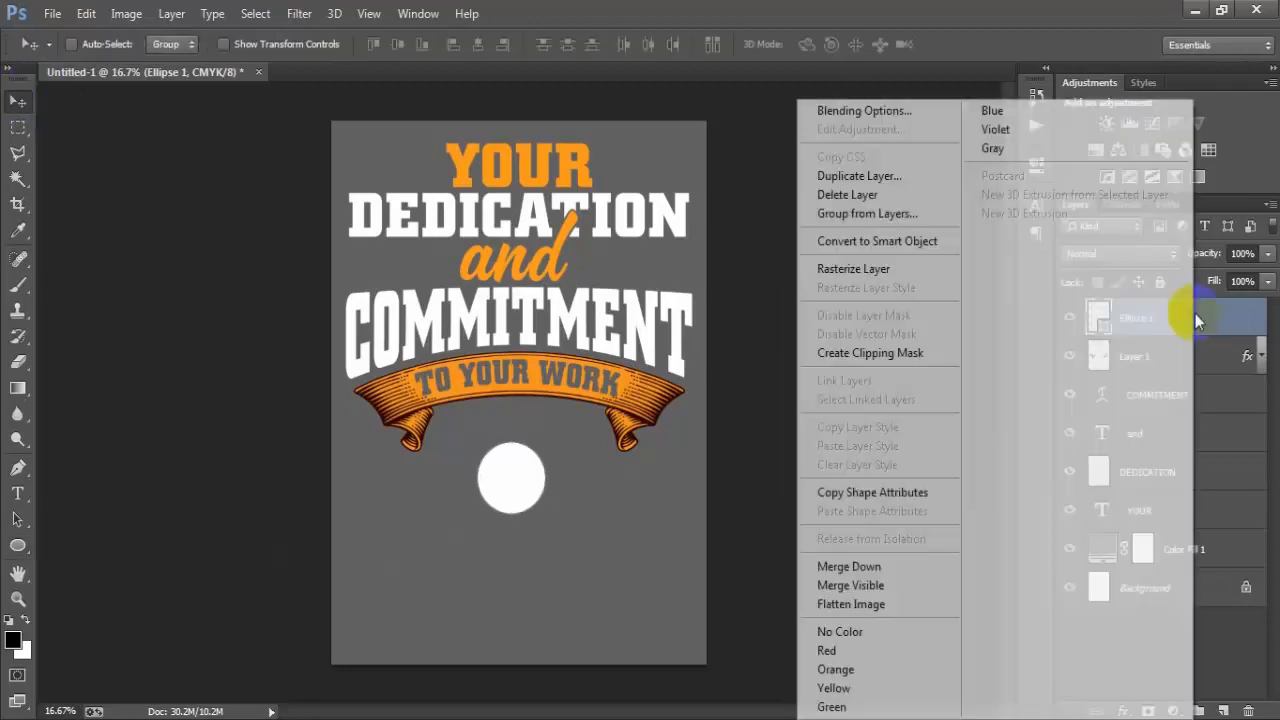
left_click(866, 275)
left_click_drag(510, 482, 519, 441)
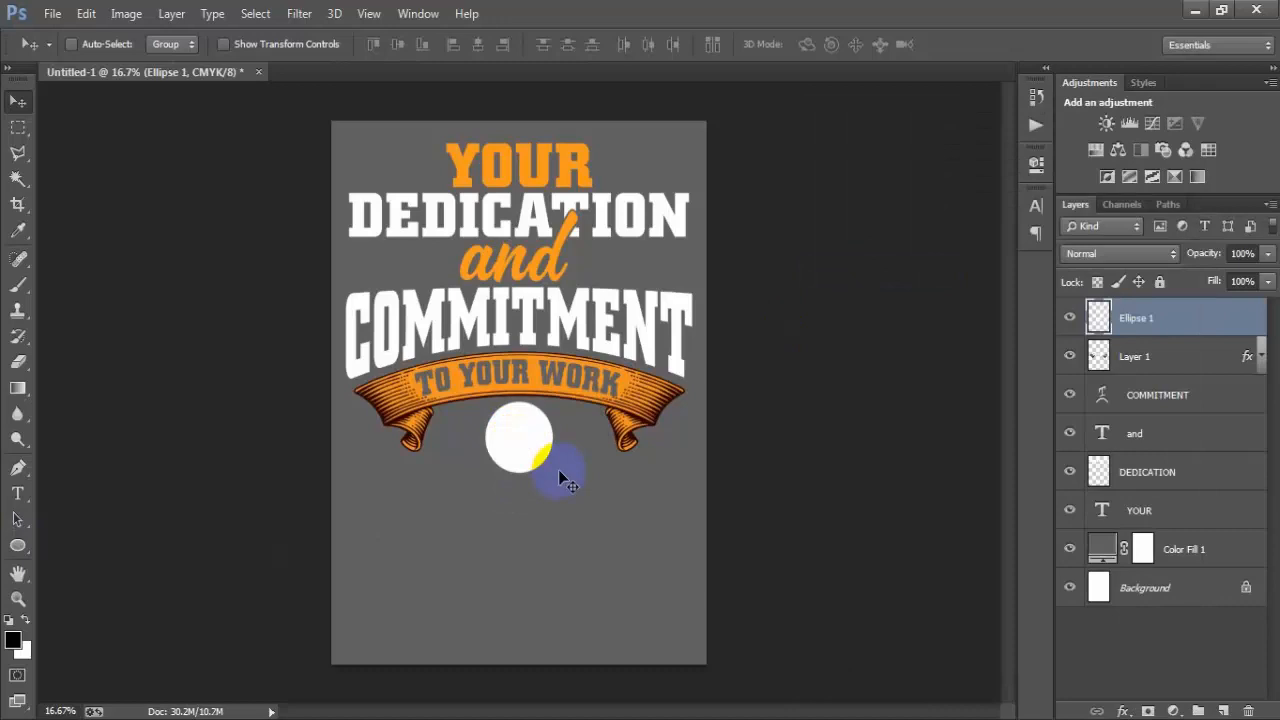
Step: Scale the white circle to about 92% with Free Transform and center it horizontally against the Background layer
key("ctrl+t")
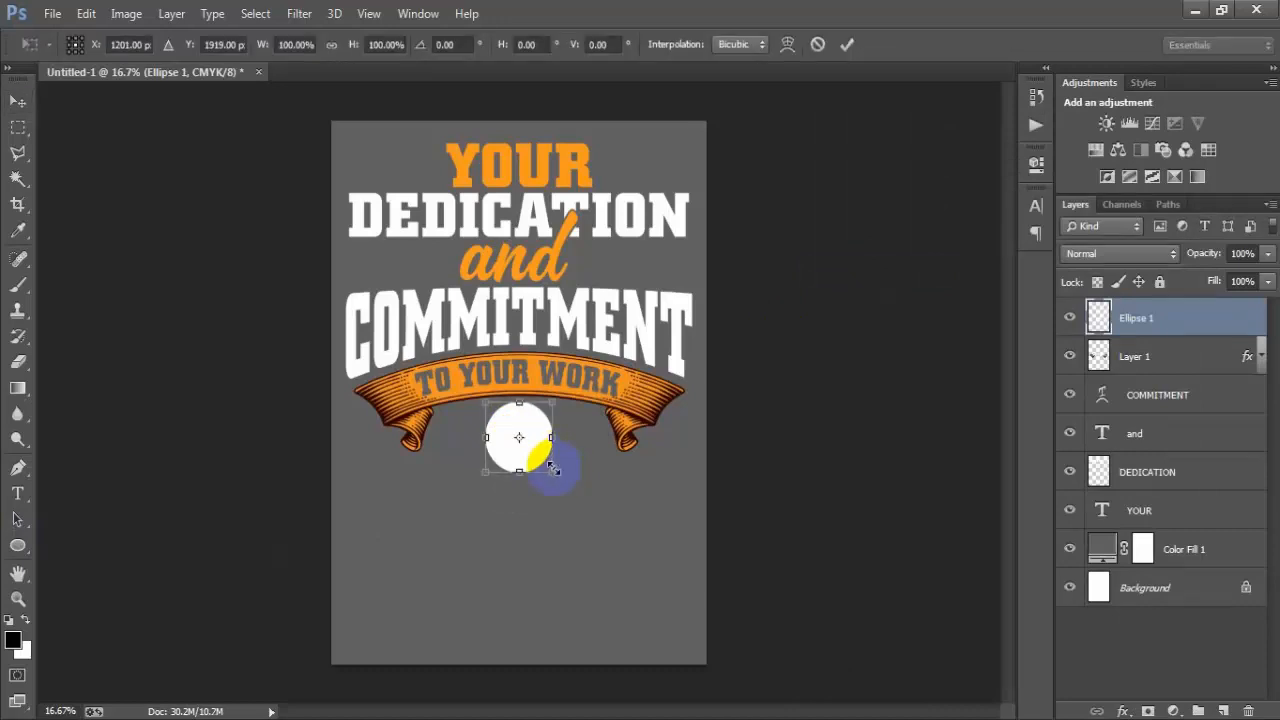
left_click_drag(551, 463, 546, 464)
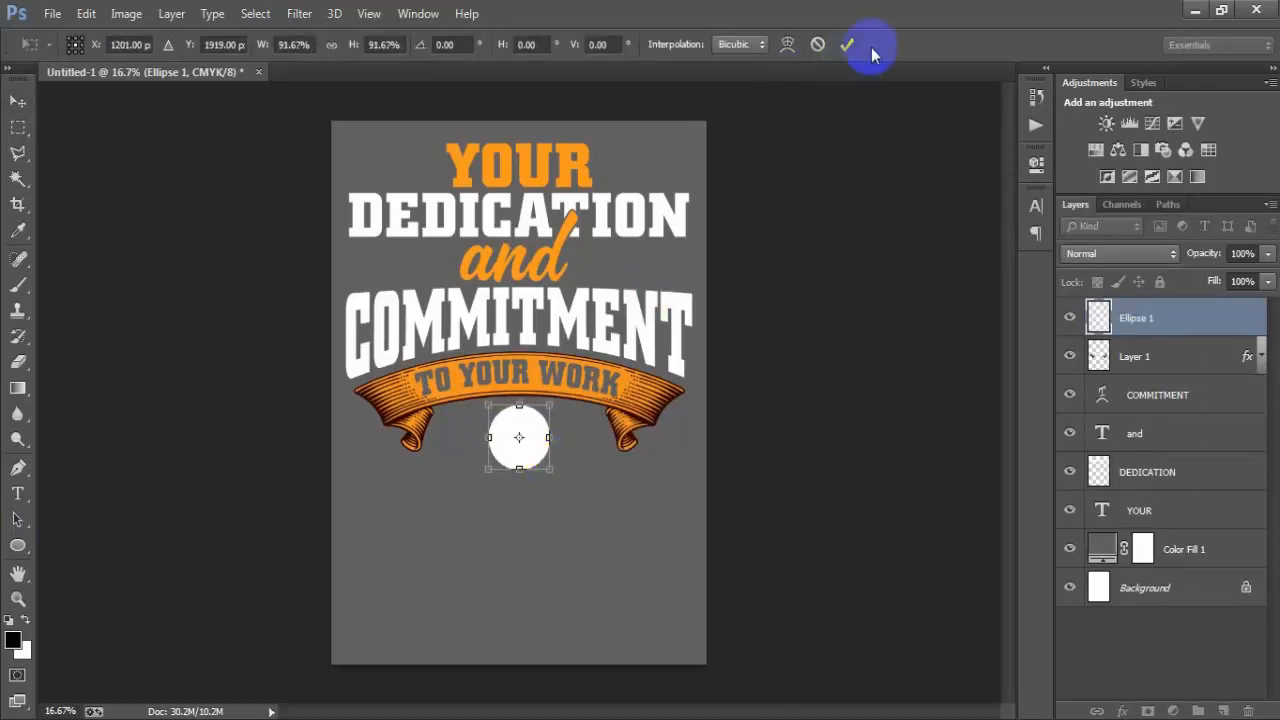
key("Return")
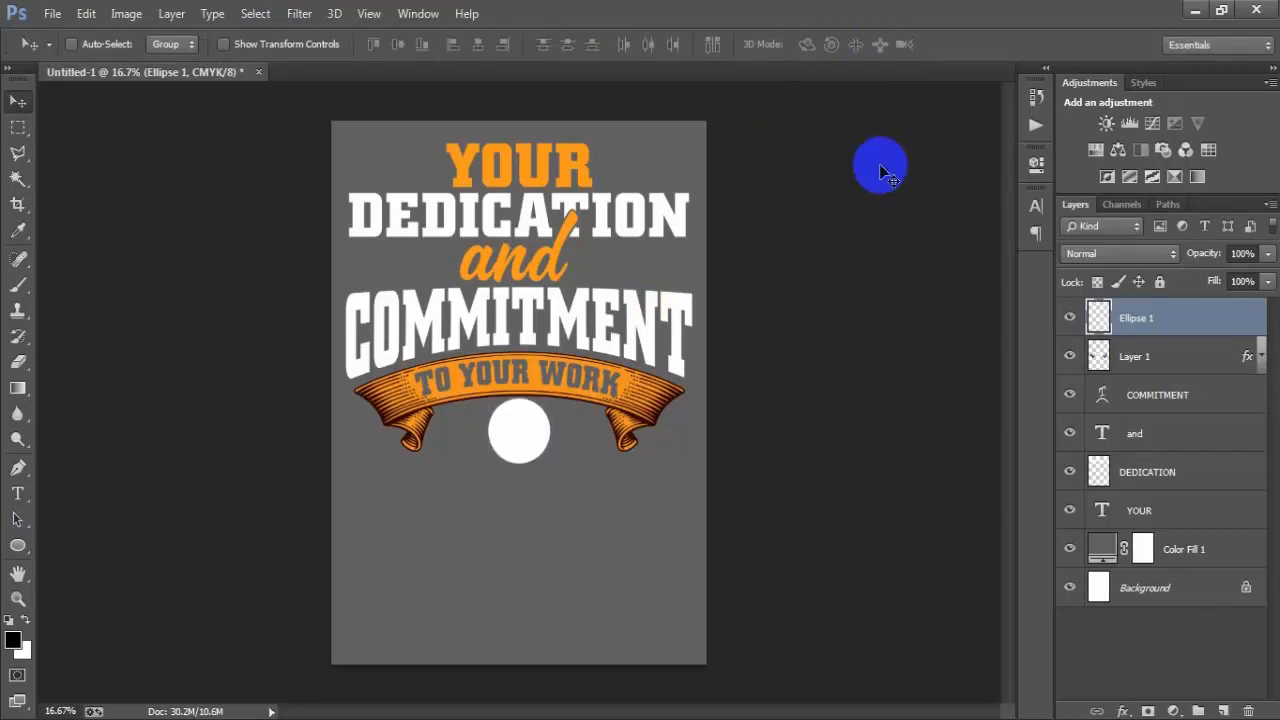
left_click(1158, 585, "ctrl")
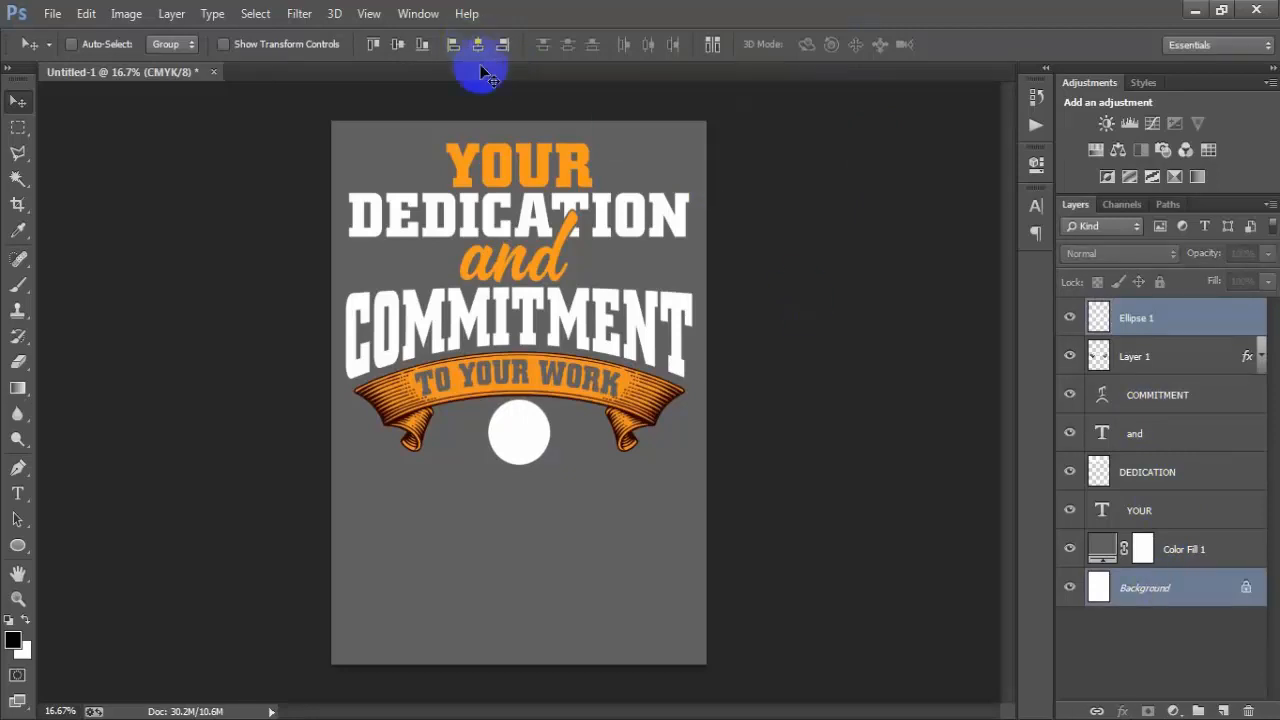
left_click(1155, 328)
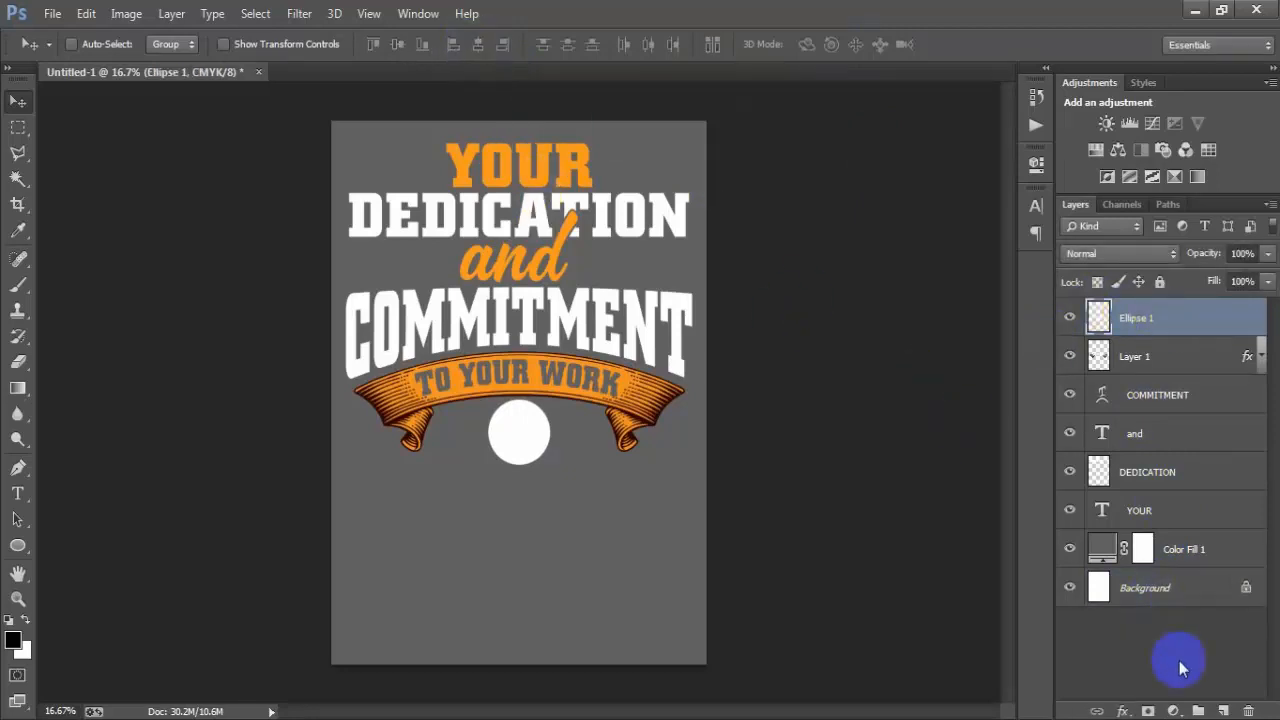
Step: Add the text "ARE" in black at 30 pt on a new layer and place it on the white circle
left_click(1223, 711)
left_click(17, 494)
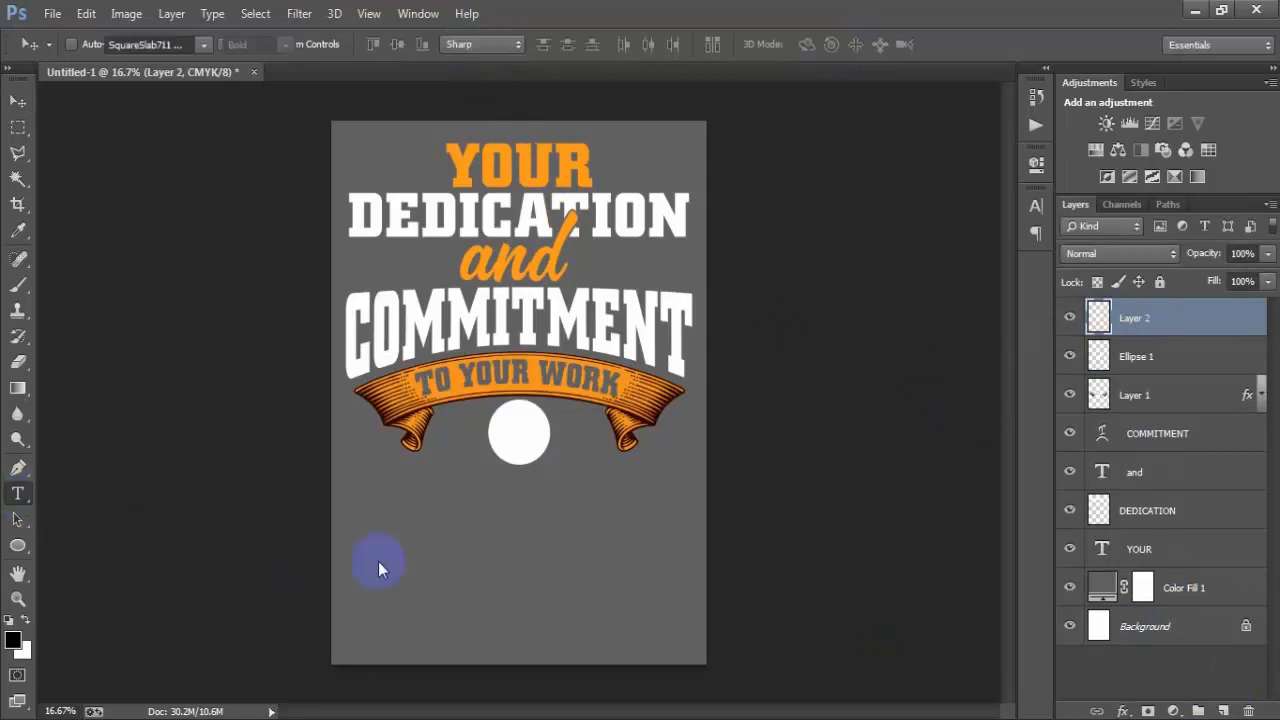
left_click(612, 585)
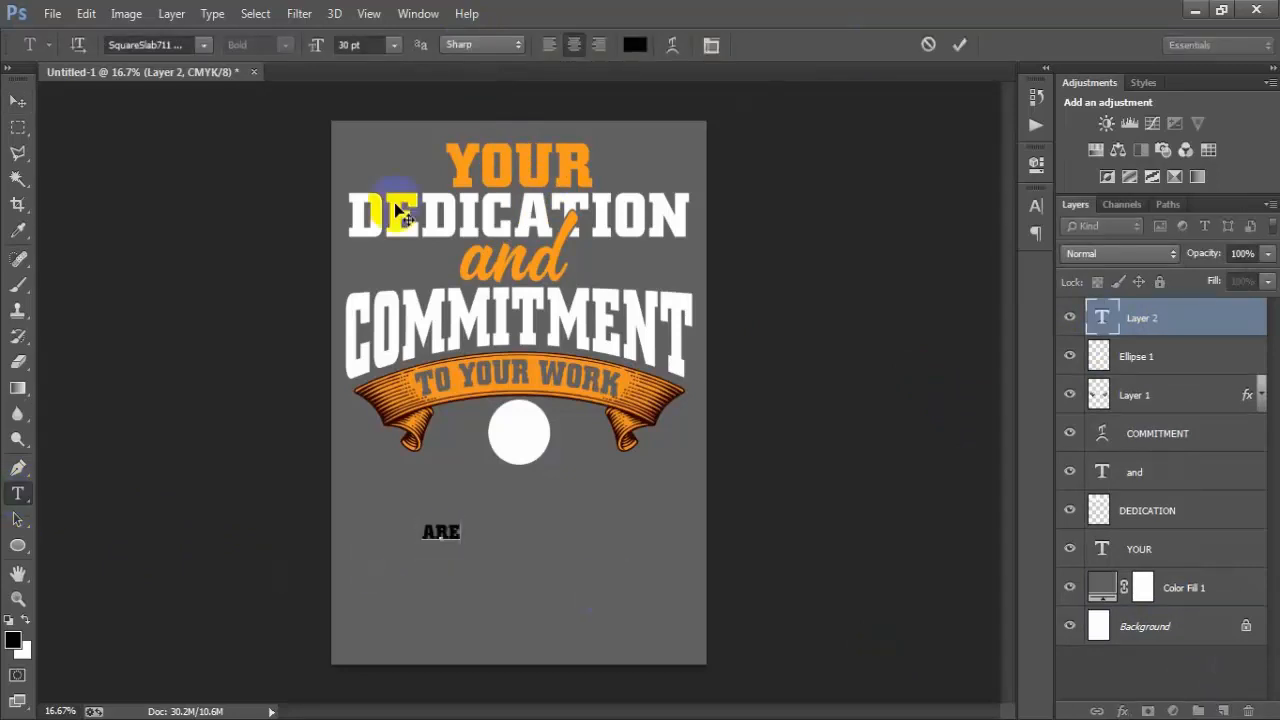
left_click(17, 101)
left_click_drag(437, 531, 517, 435)
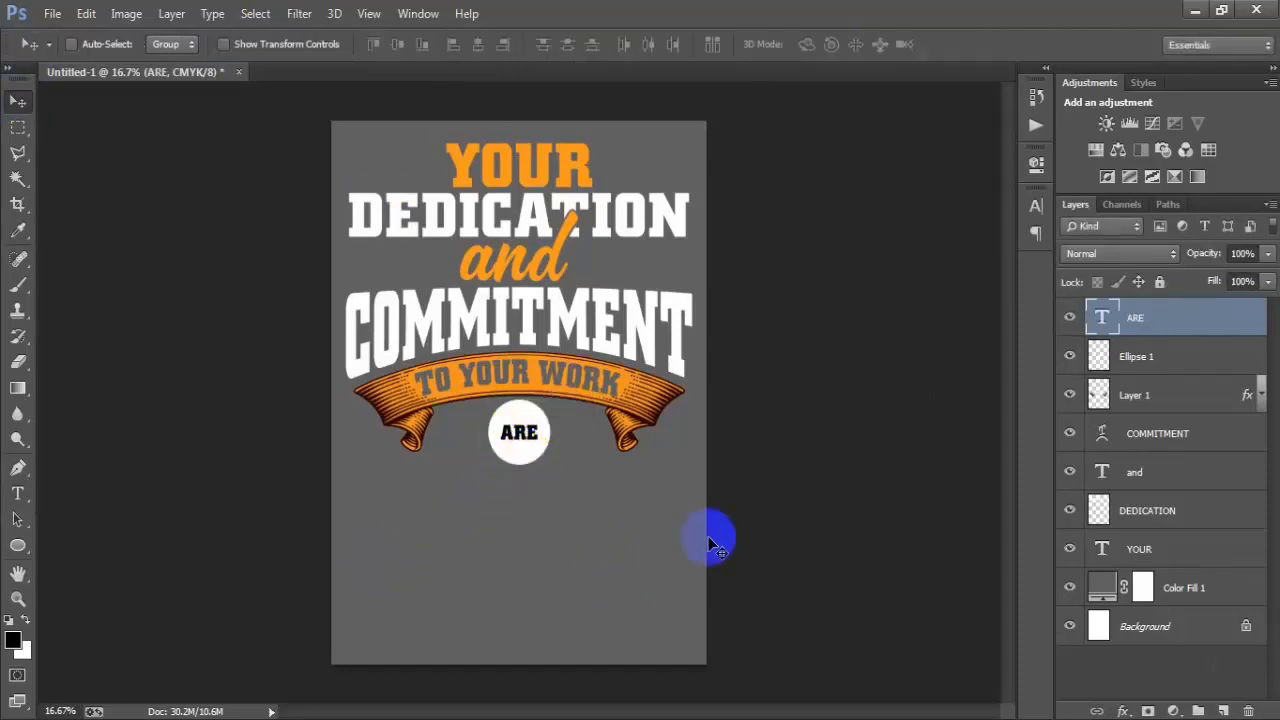
Step: Enlarge the "ARE" text inside the circle with two proportional Free Transforms, about 119% and about 109%
key("ctrl+t")
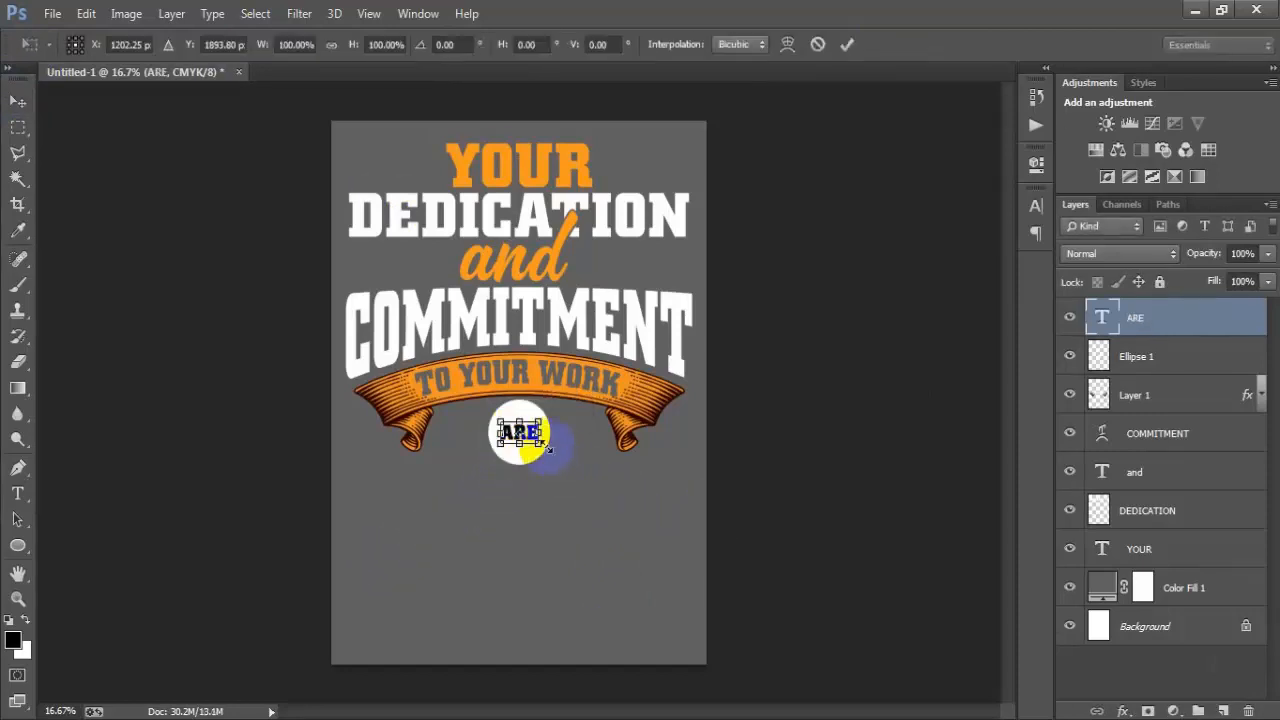
left_click_drag(544, 446, 551, 451)
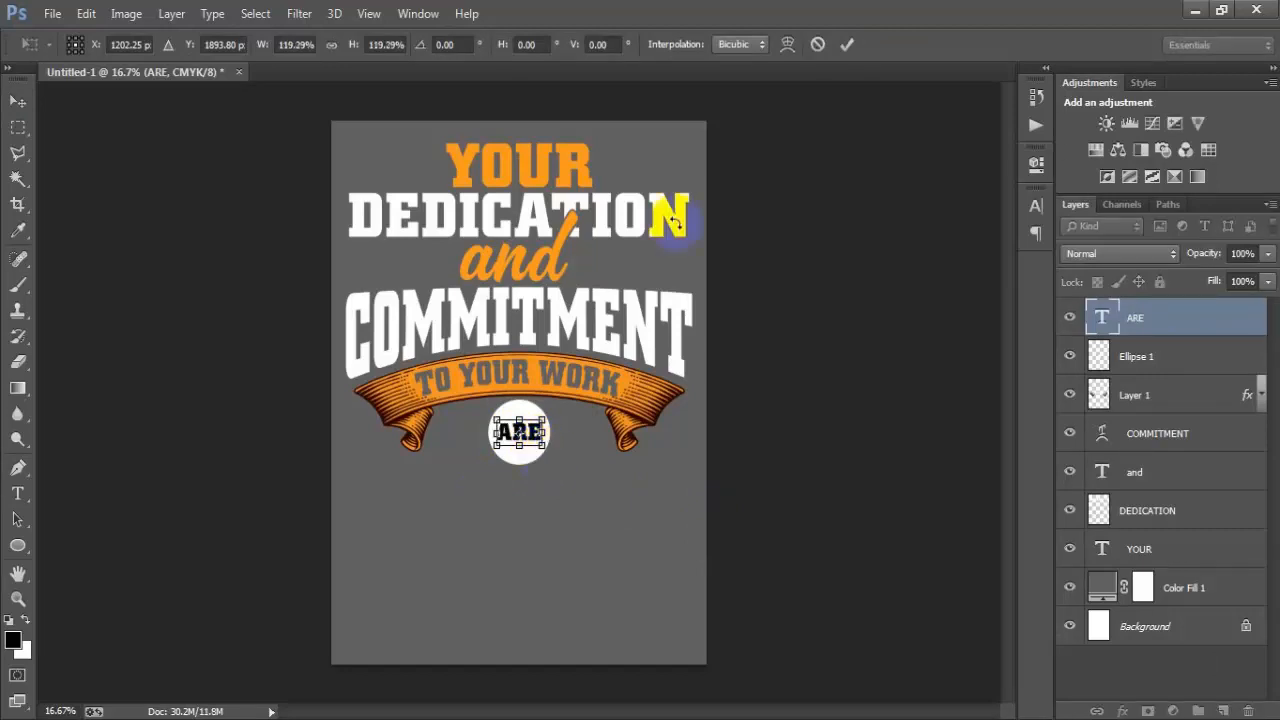
left_click(846, 46)
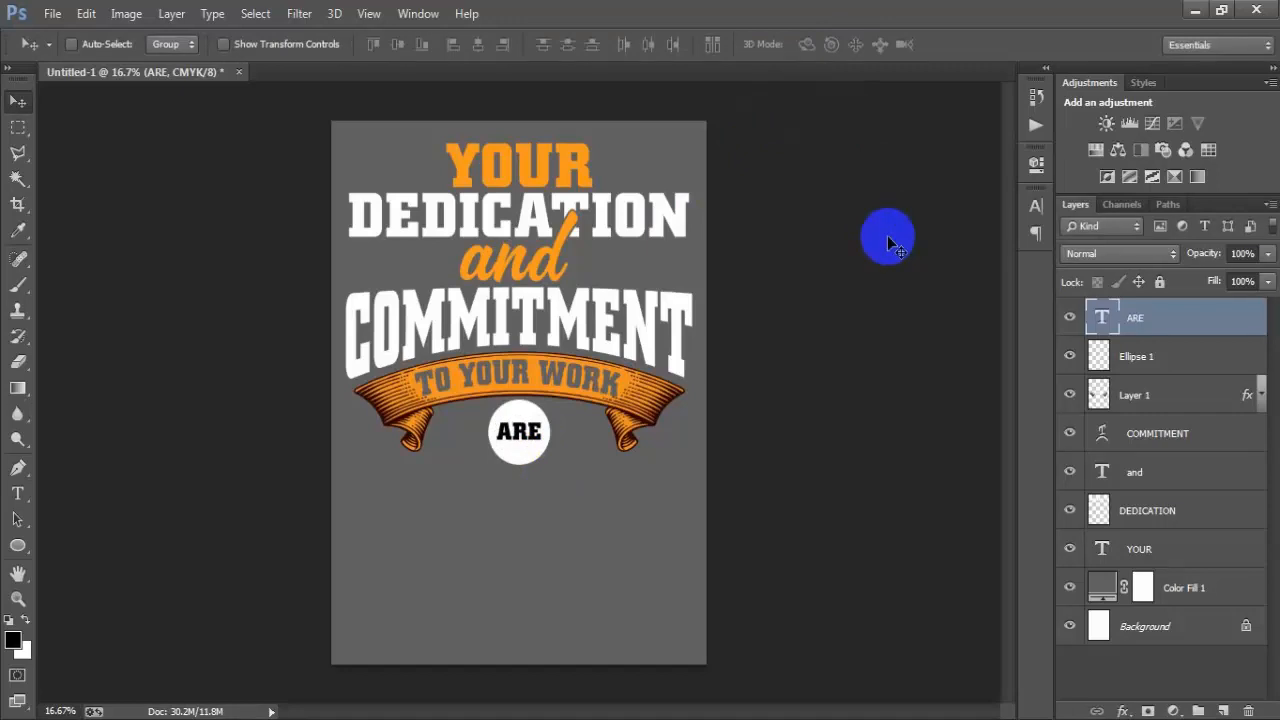
key("ctrl+t")
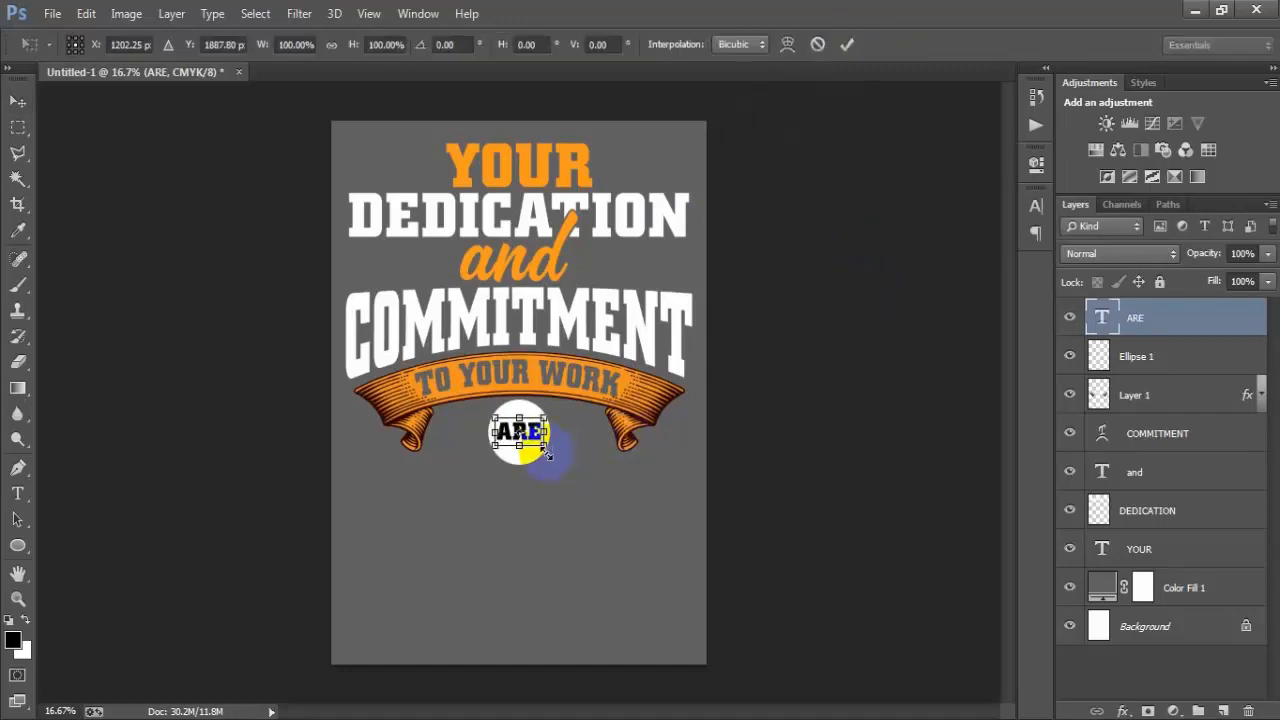
left_click_drag(548, 455, 546, 456)
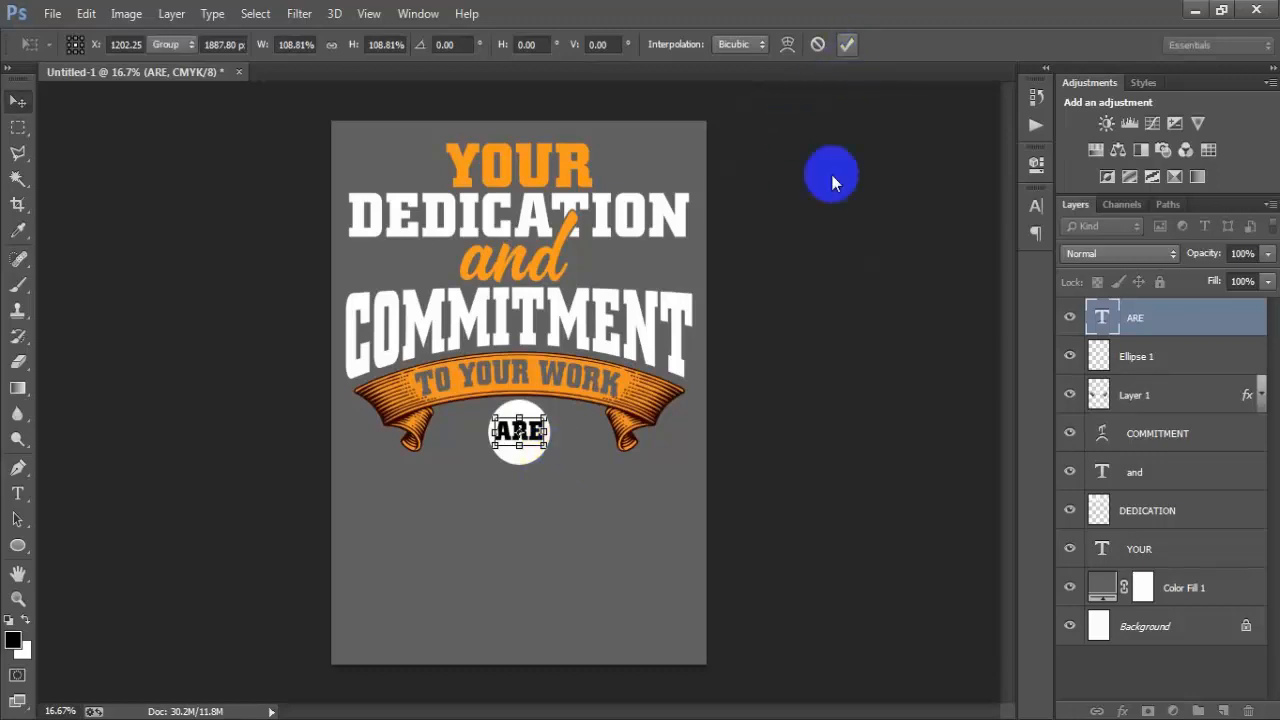
key("Return")
left_click(1138, 357, "shift")
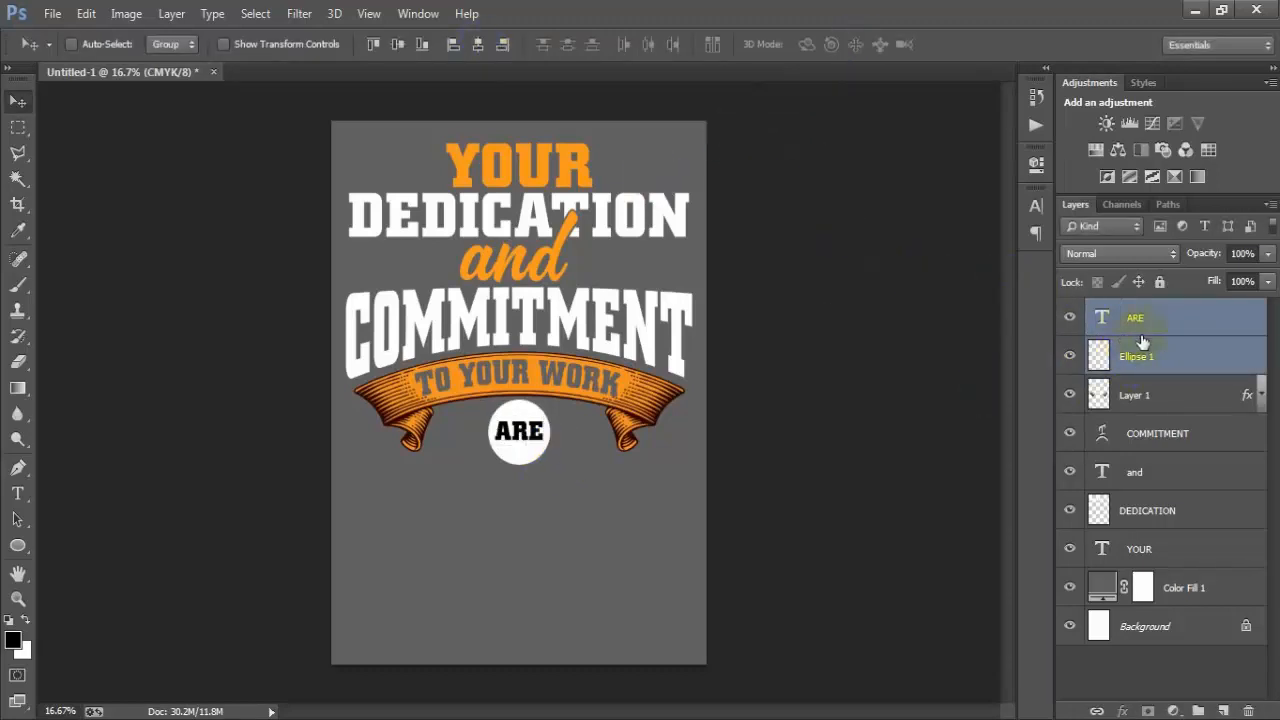
left_click(1095, 317)
left_click(1070, 318)
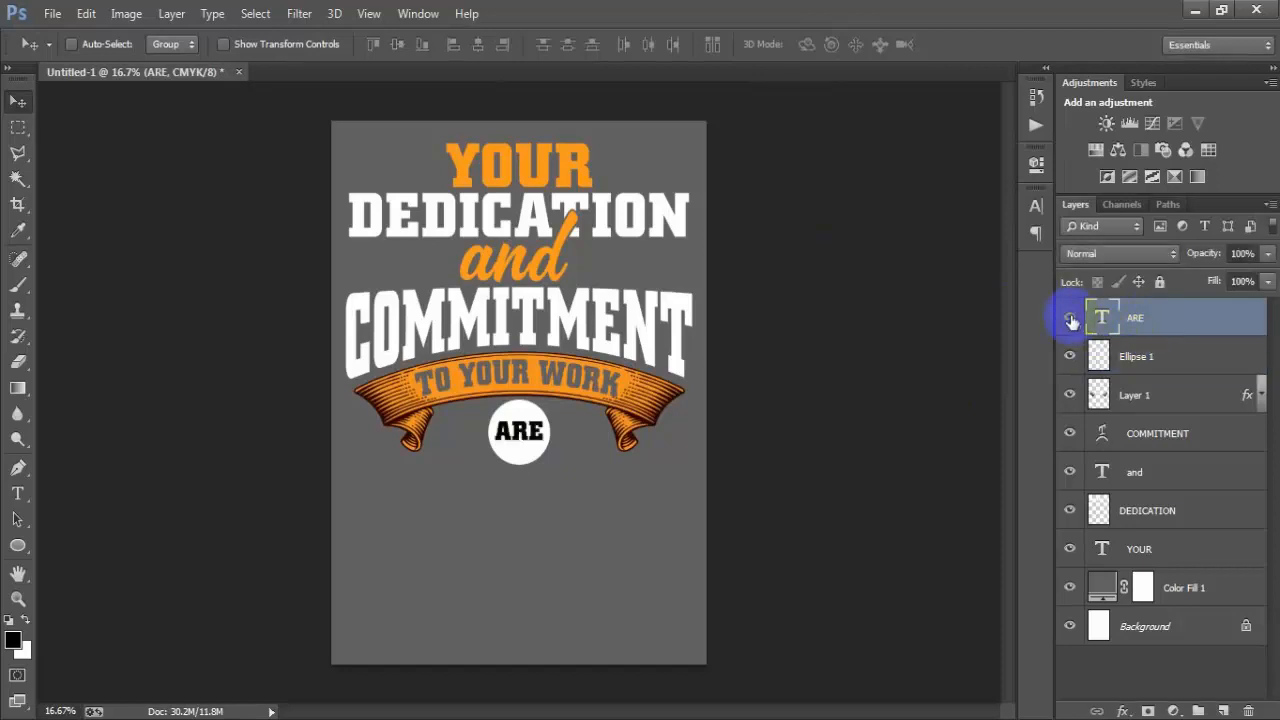
left_click(1070, 318)
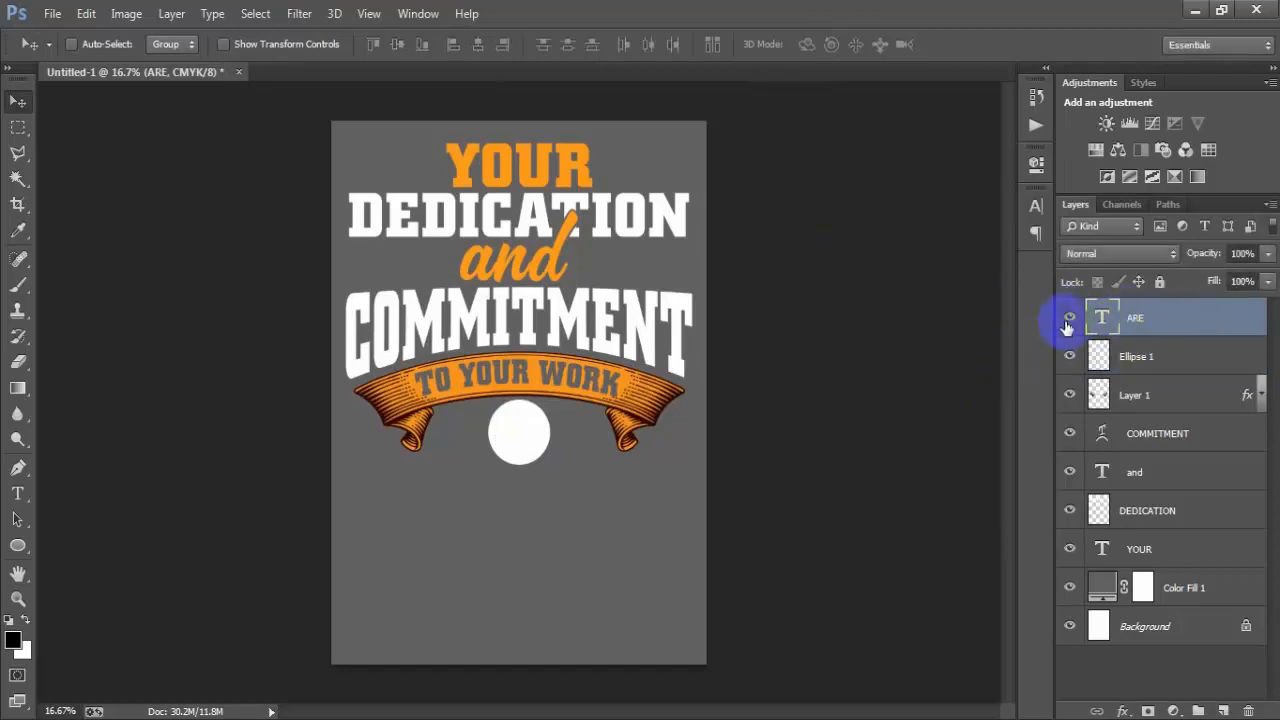
Step: Cut the "ARE" letter shapes out of the white circle and delete the ARE text layer
left_click(1103, 318)
left_click(1105, 316, "ctrl")
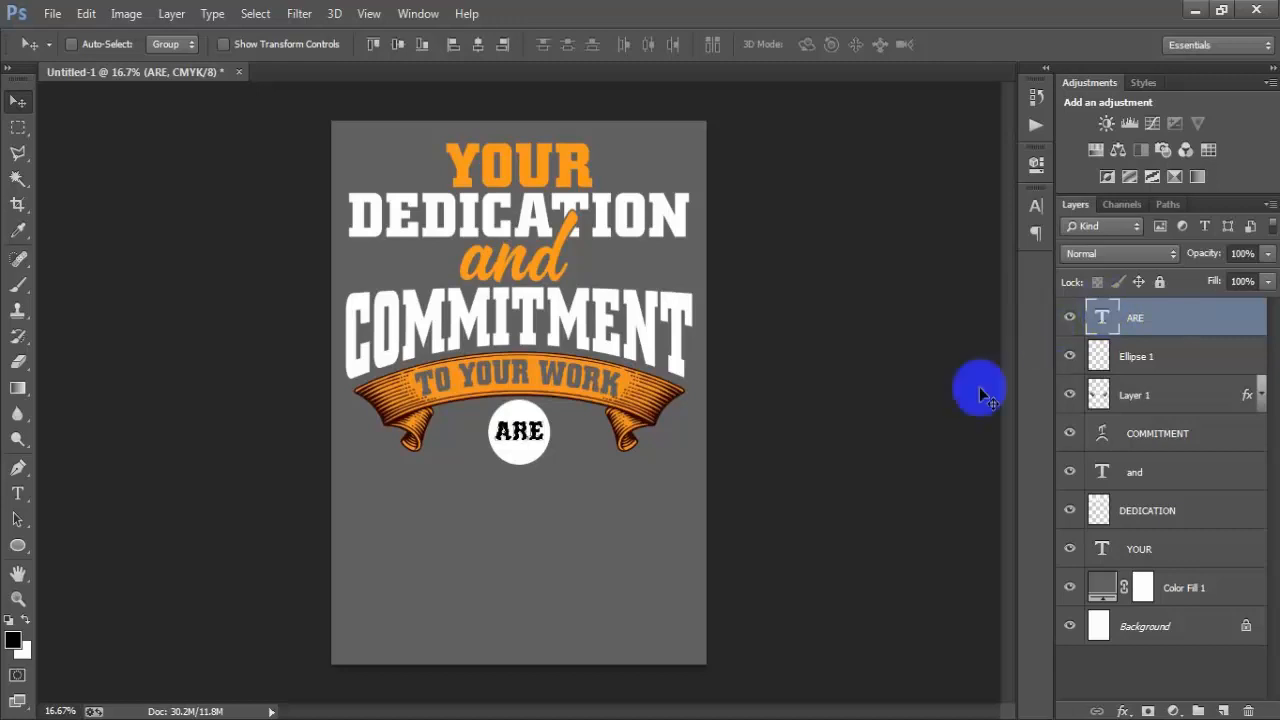
left_click(1155, 366)
left_click(1071, 357)
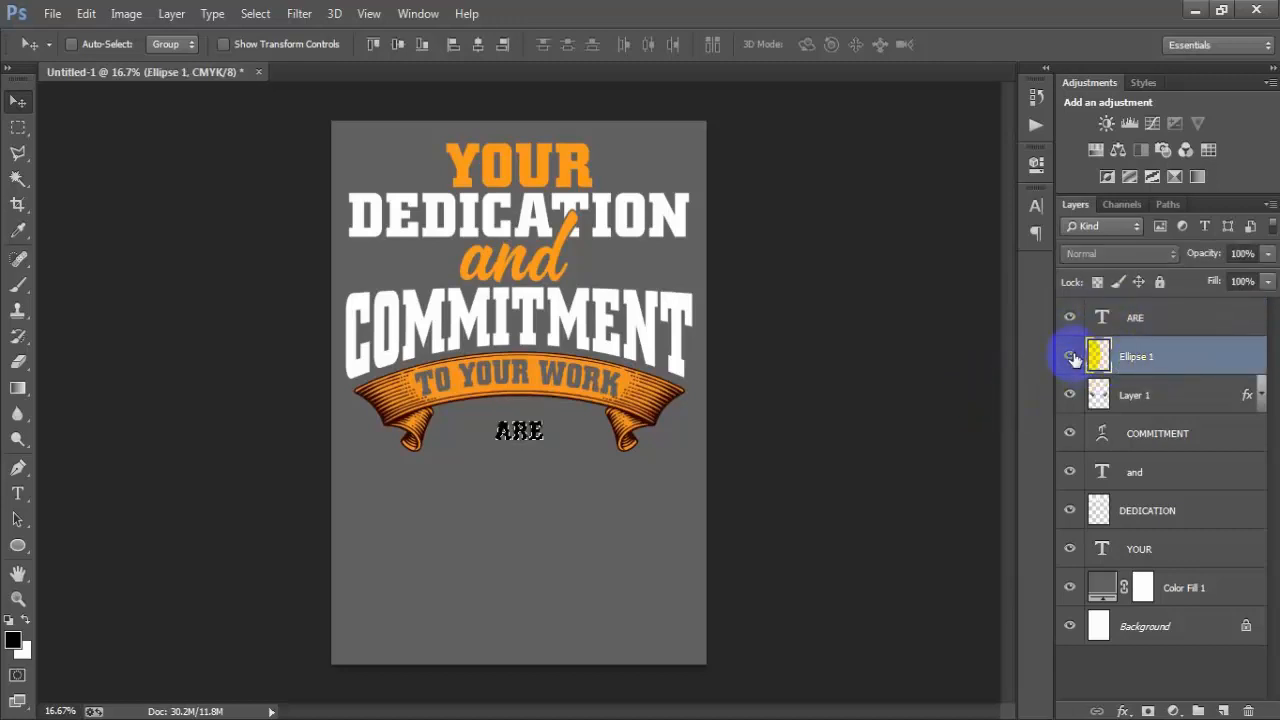
left_click(1071, 357)
left_click(1070, 357)
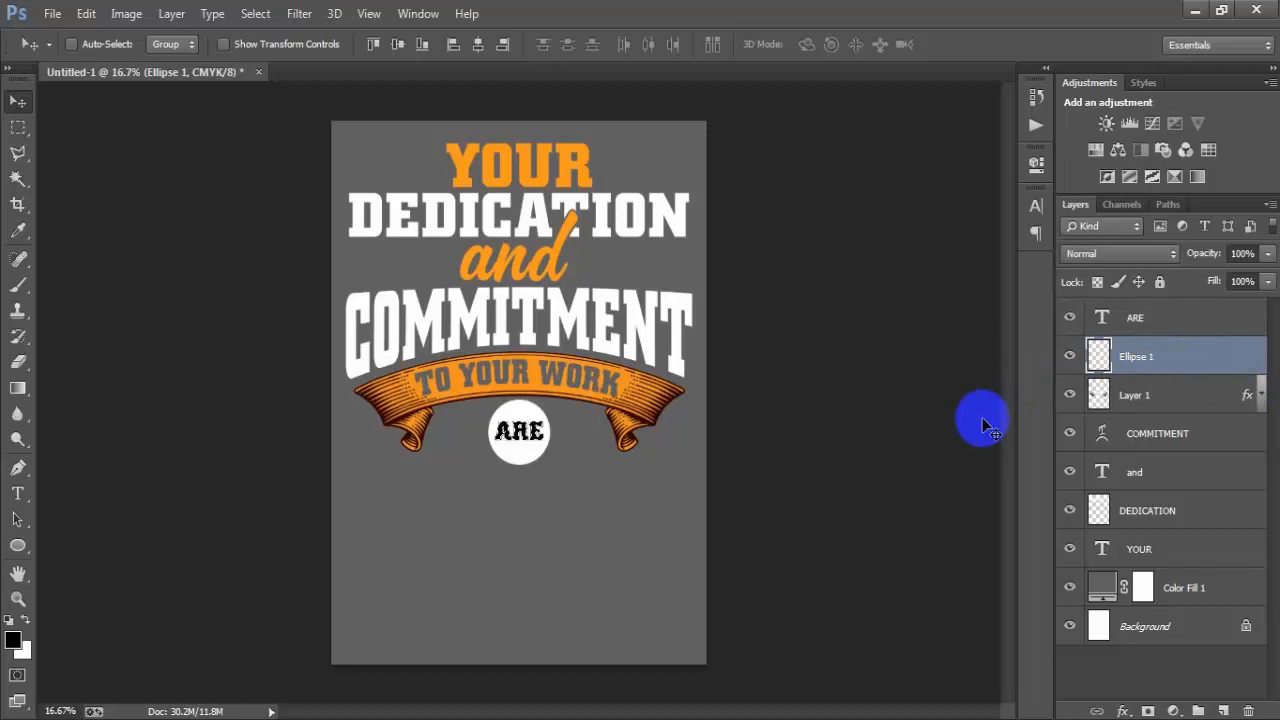
left_click(1136, 318)
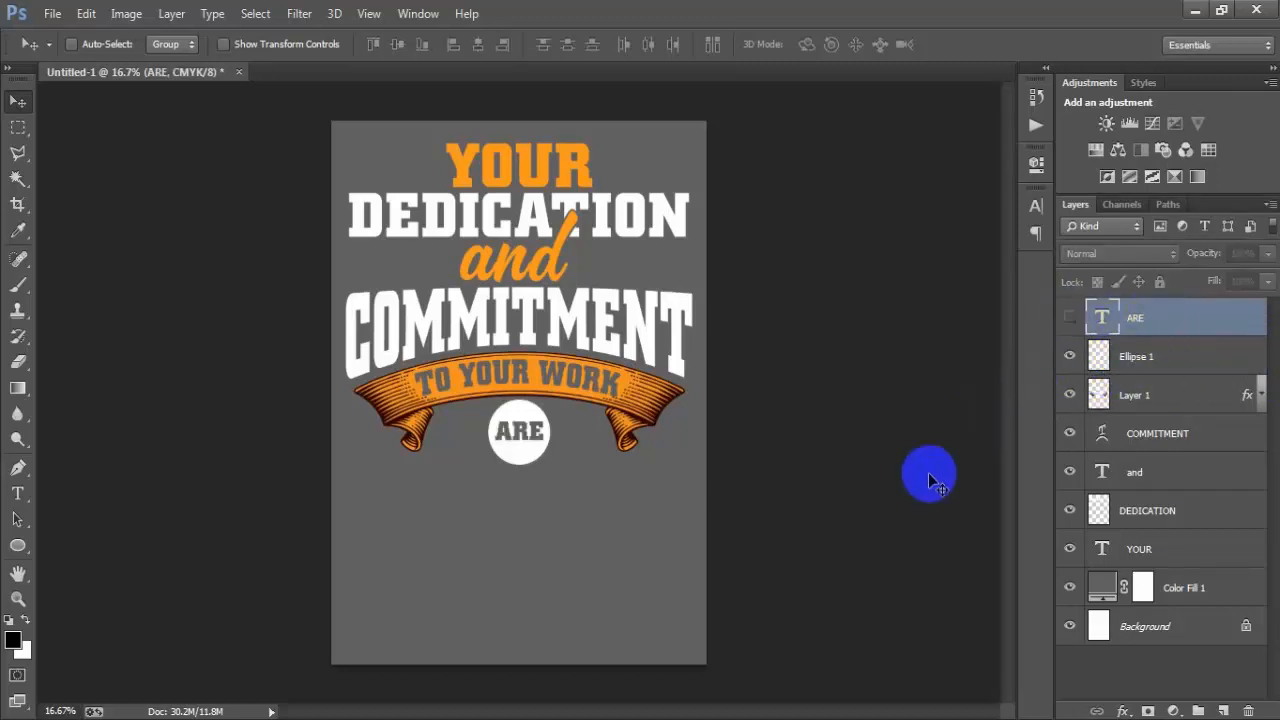
key("Delete")
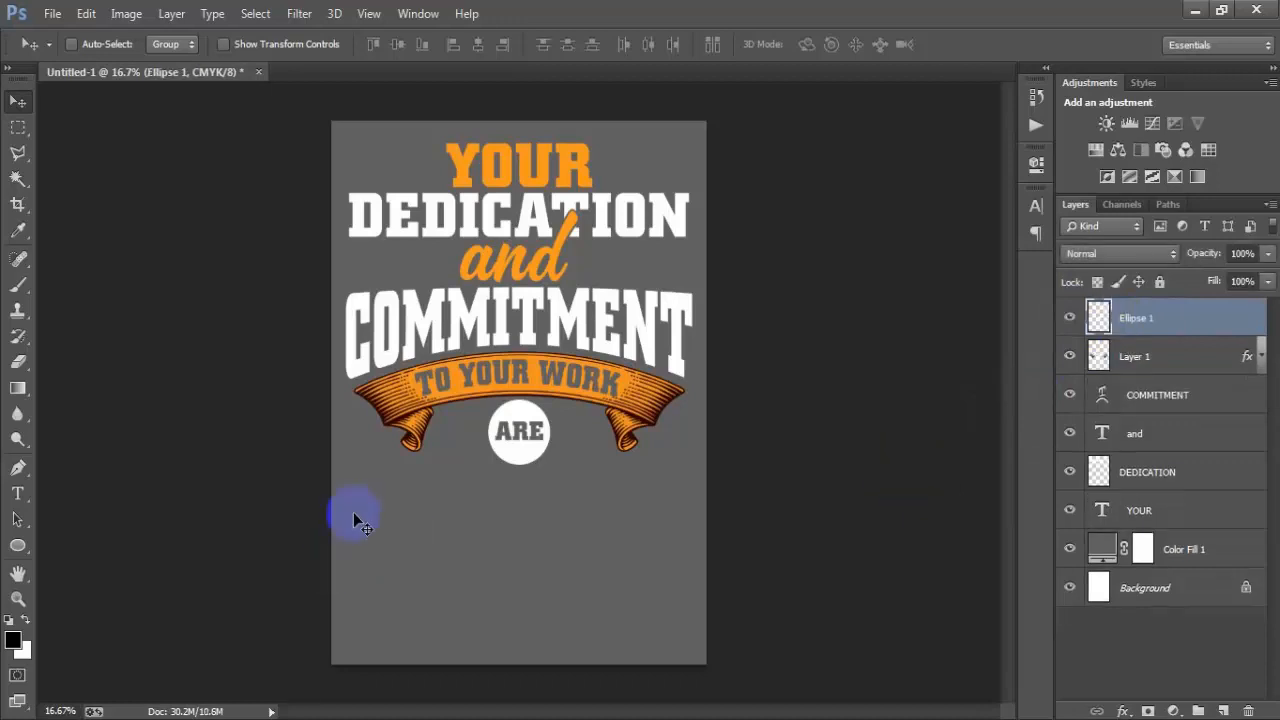
Step: Open the line-art file 0000001 (4) and rasterize it at 300 pixels/inch in CMYK Color
left_click(52, 13)
left_click(66, 49)
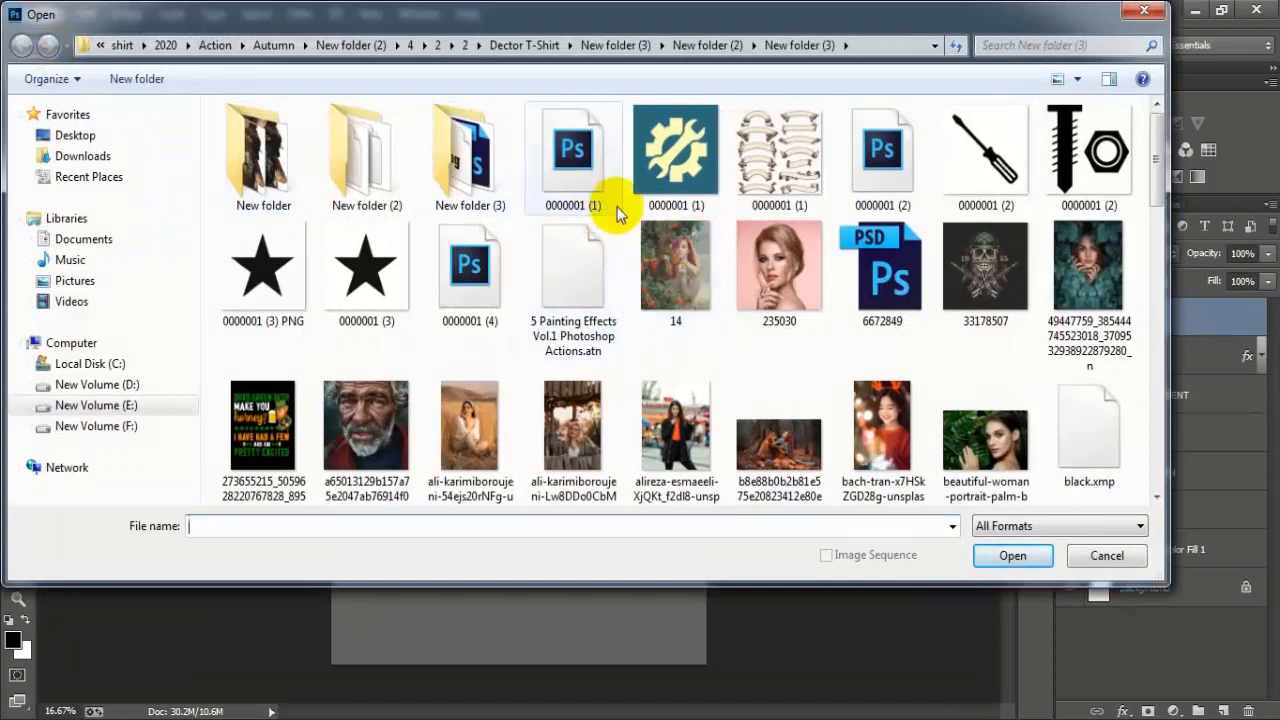
left_click(478, 272)
left_click(1003, 555)
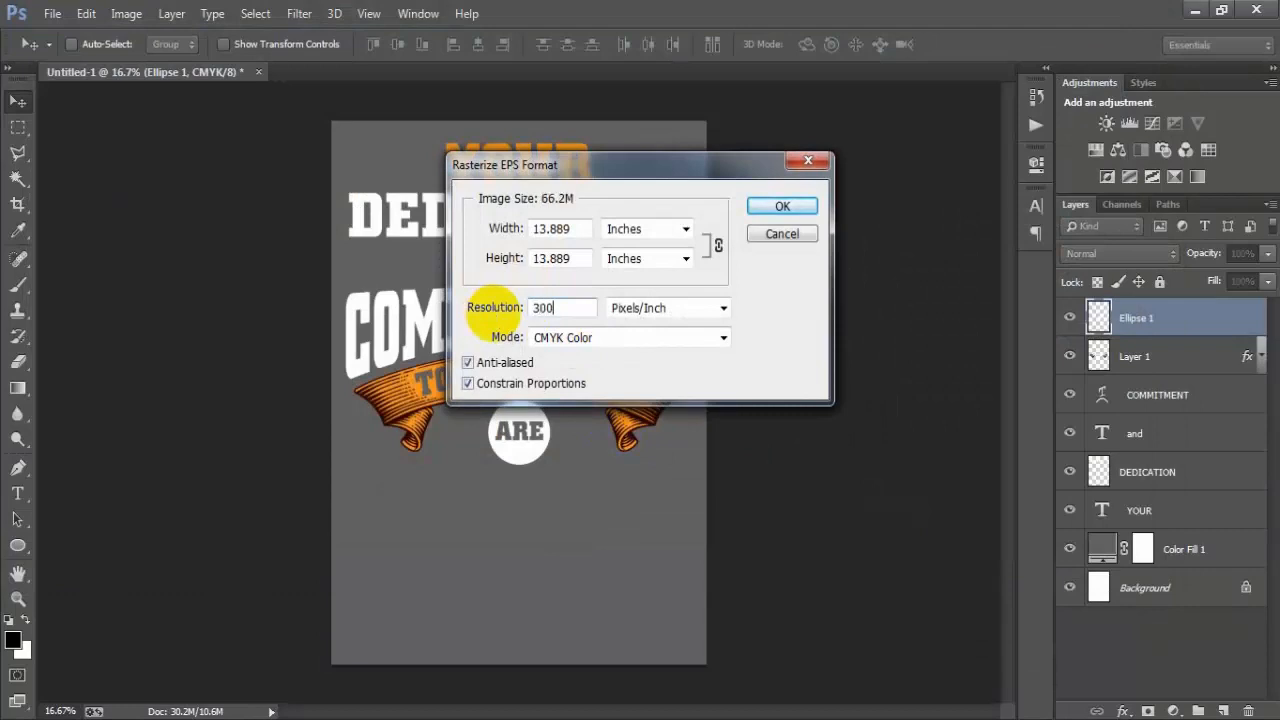
key("Return")
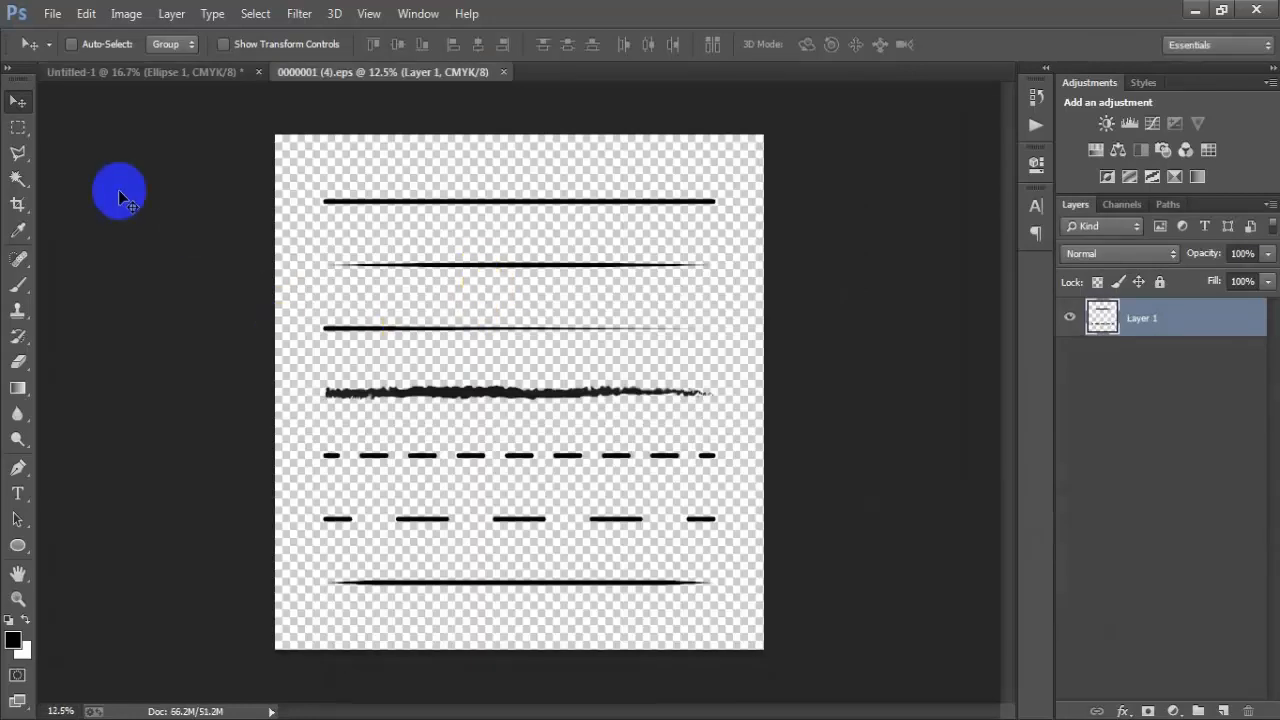
Step: Select the second line from the top, tapered at both ends, with a rectangular marquee
left_click(20, 130)
left_click_drag(297, 237, 720, 296)
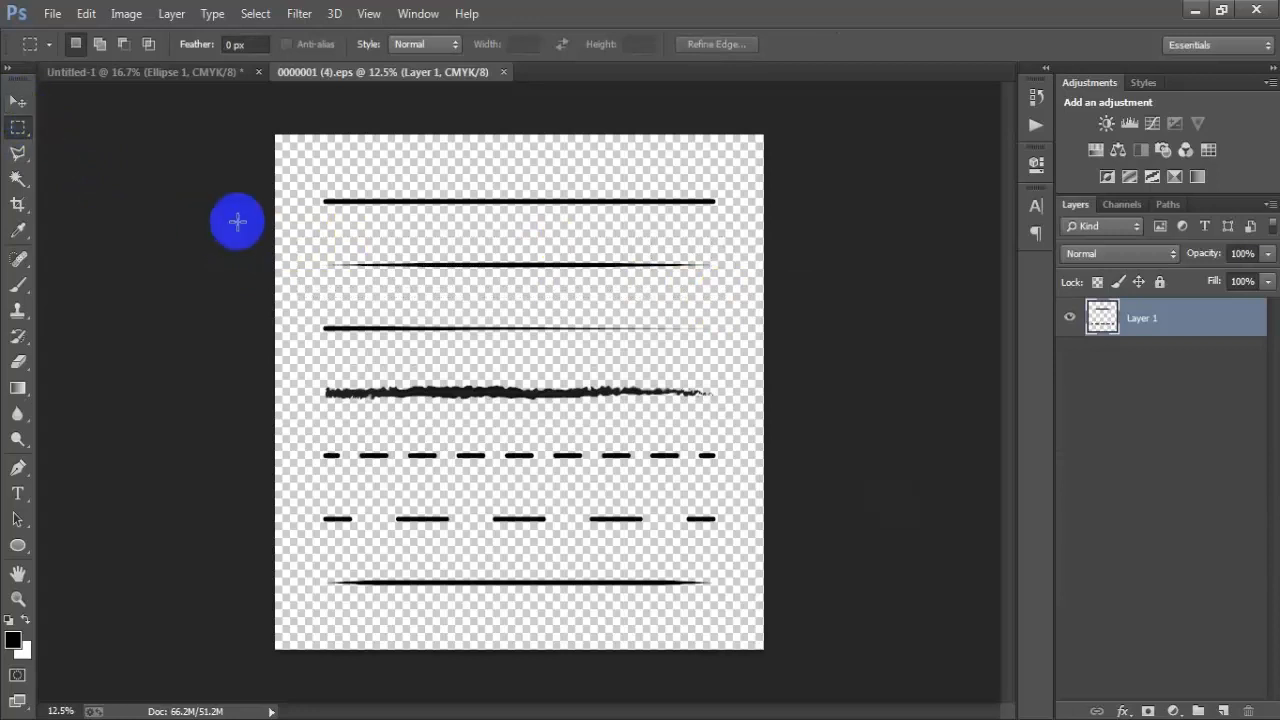
left_click_drag(316, 232, 720, 296)
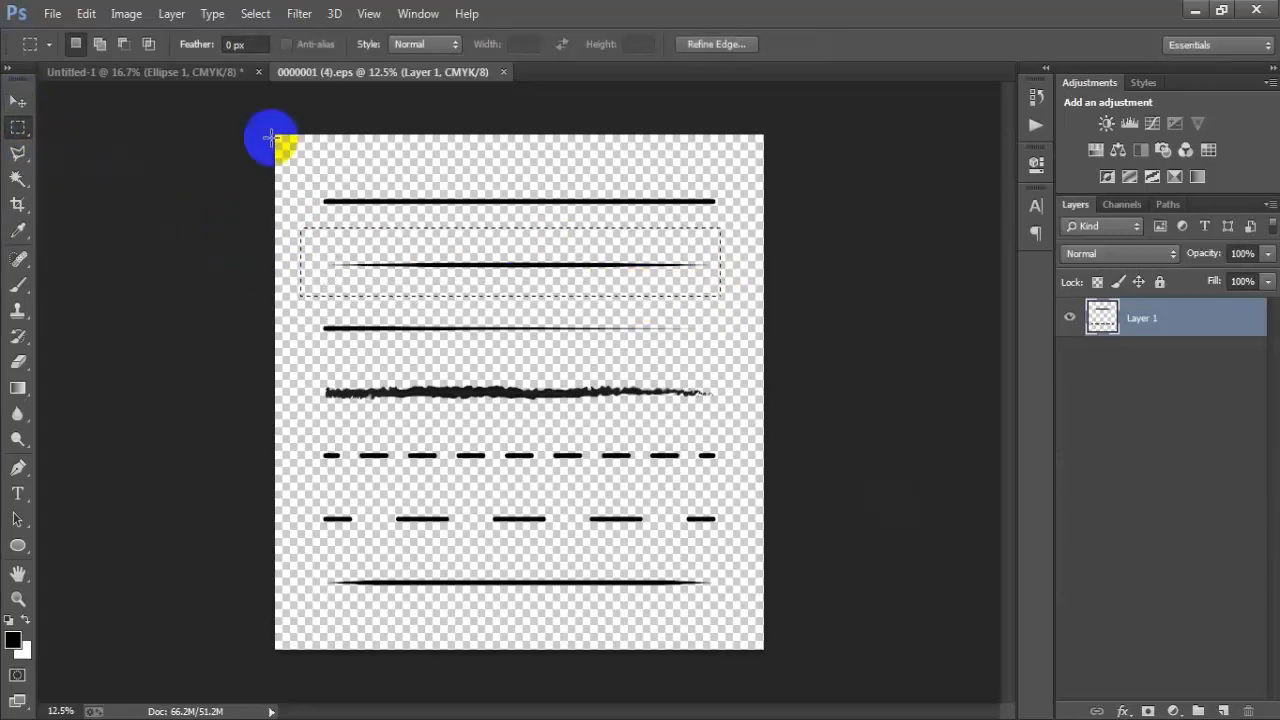
left_click(18, 101)
left_click_drag(371, 234, 403, 170)
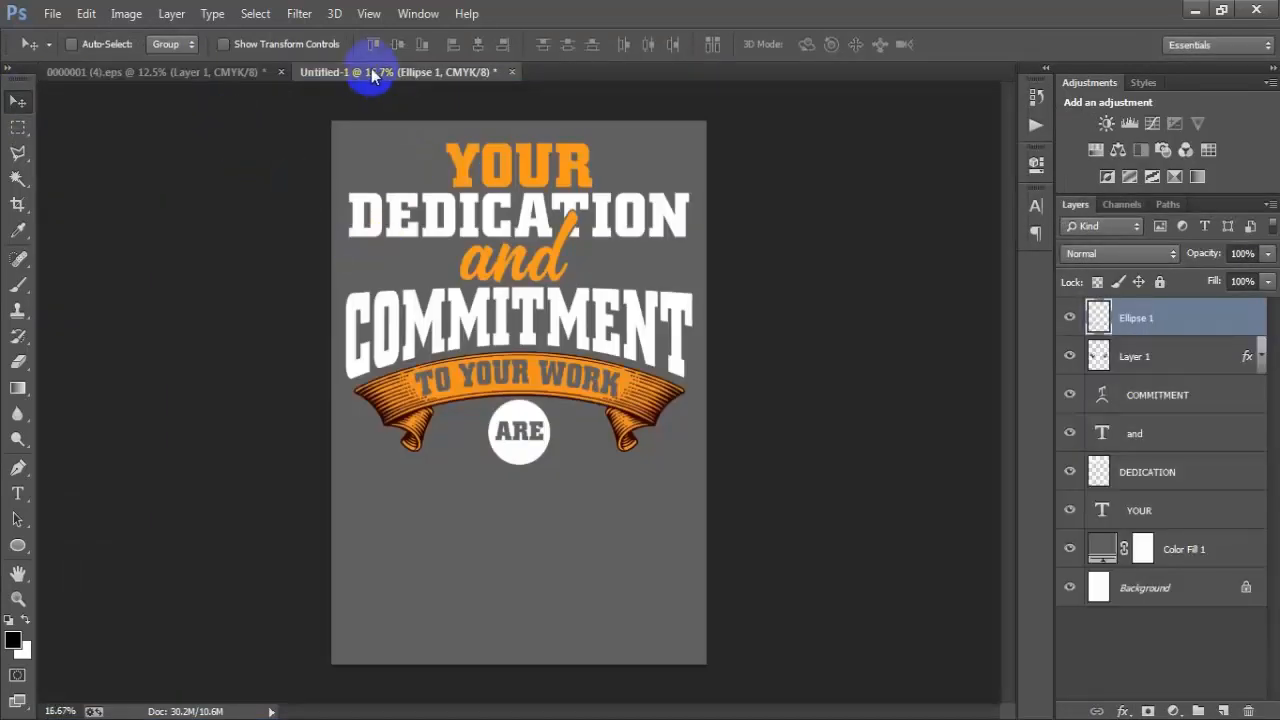
left_click_drag(322, 73, 423, 104)
left_click(184, 77)
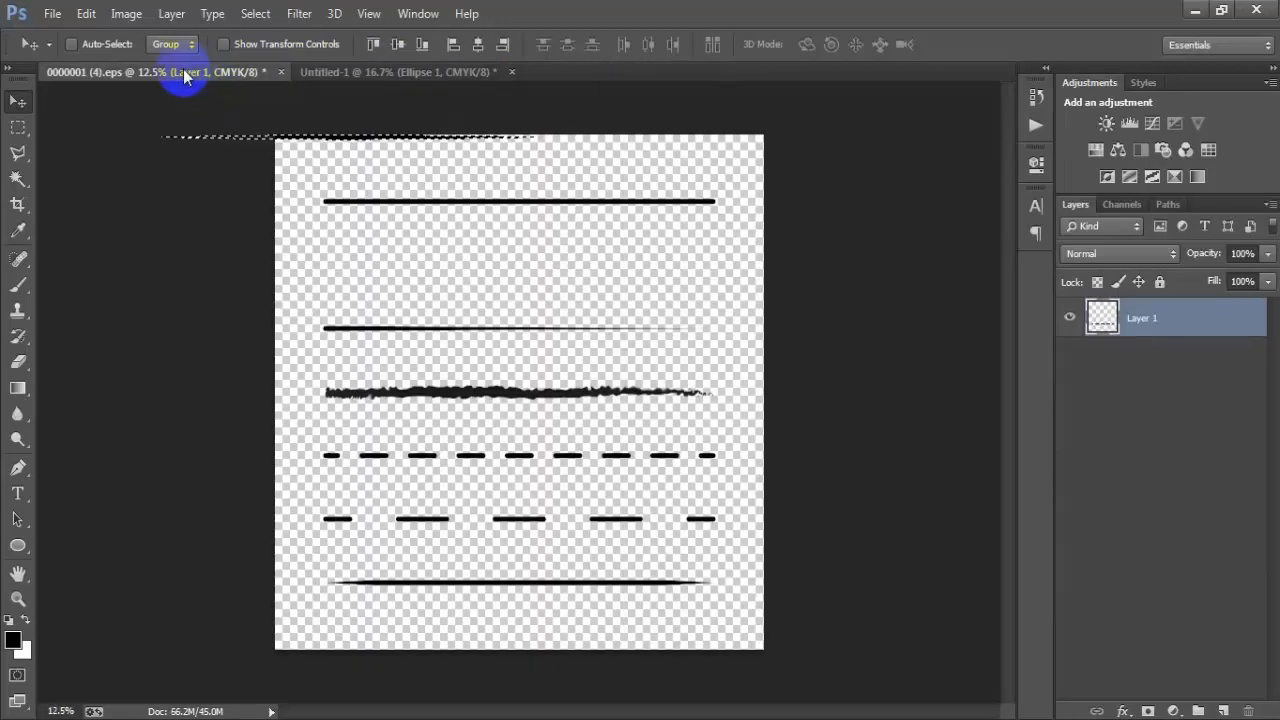
left_click_drag(184, 77, 566, 74)
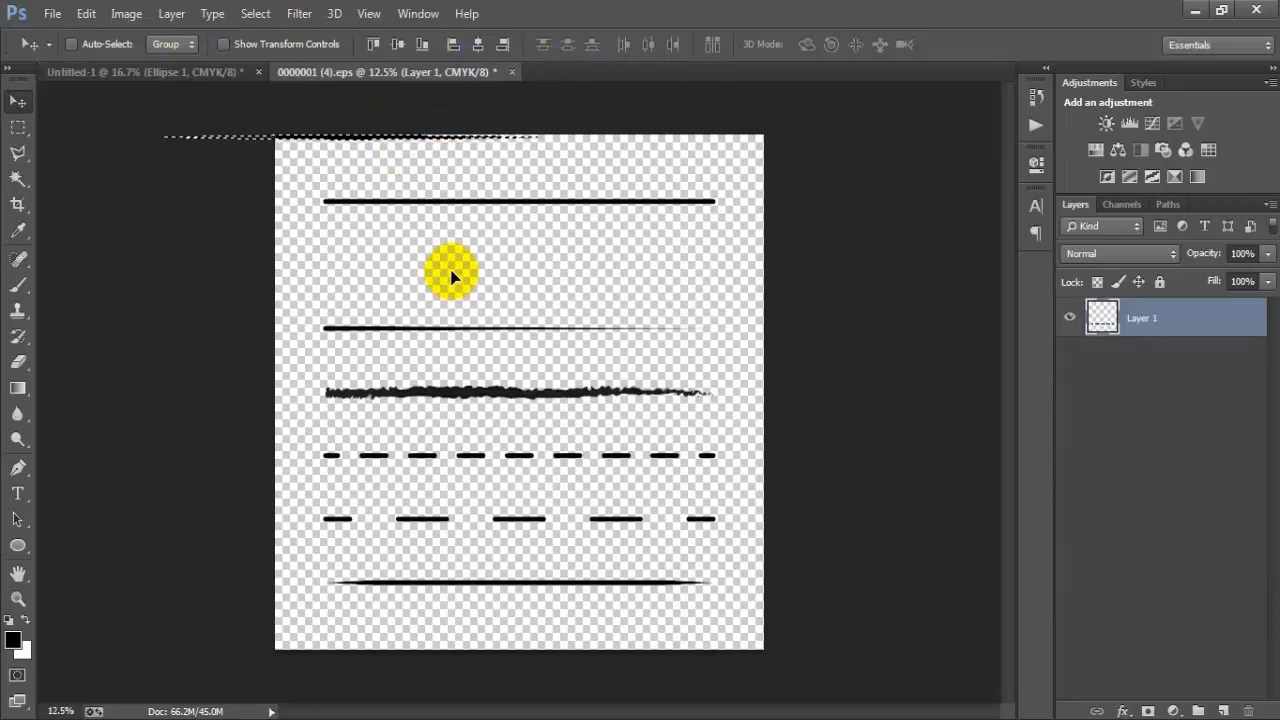
key("ctrl+z")
Step: Copy the selected tapered line into the poster document and close the line-art file without saving
left_click_drag(451, 271, 529, 440)
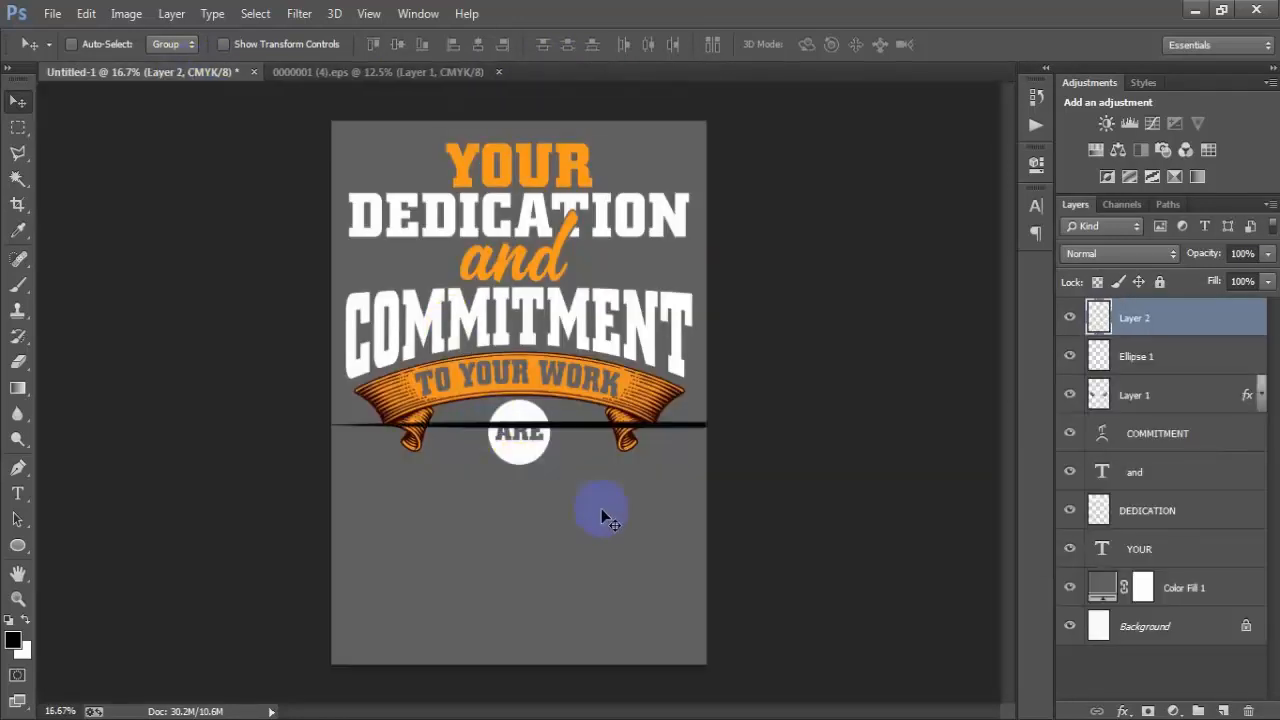
left_click(499, 73)
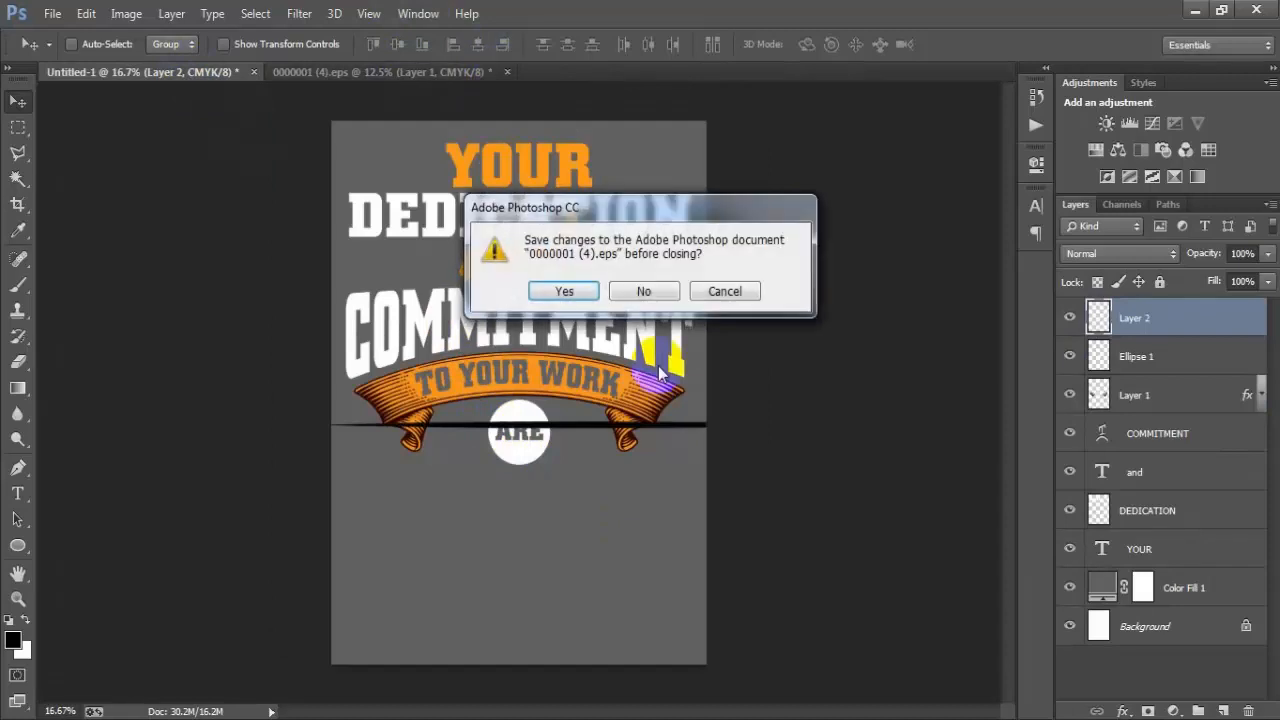
left_click(648, 289)
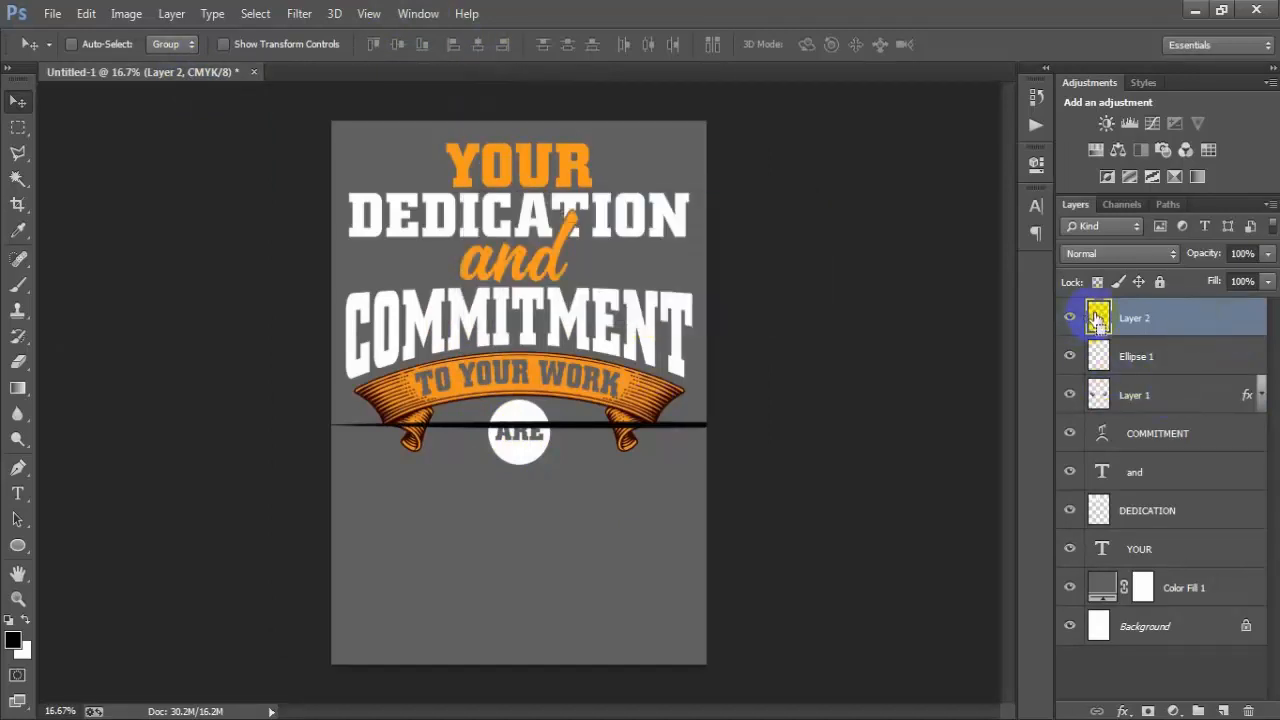
Step: Recolor the tapered line white by filling its layer selection, deselect it, and restore the default black and white colors
left_click(24, 618)
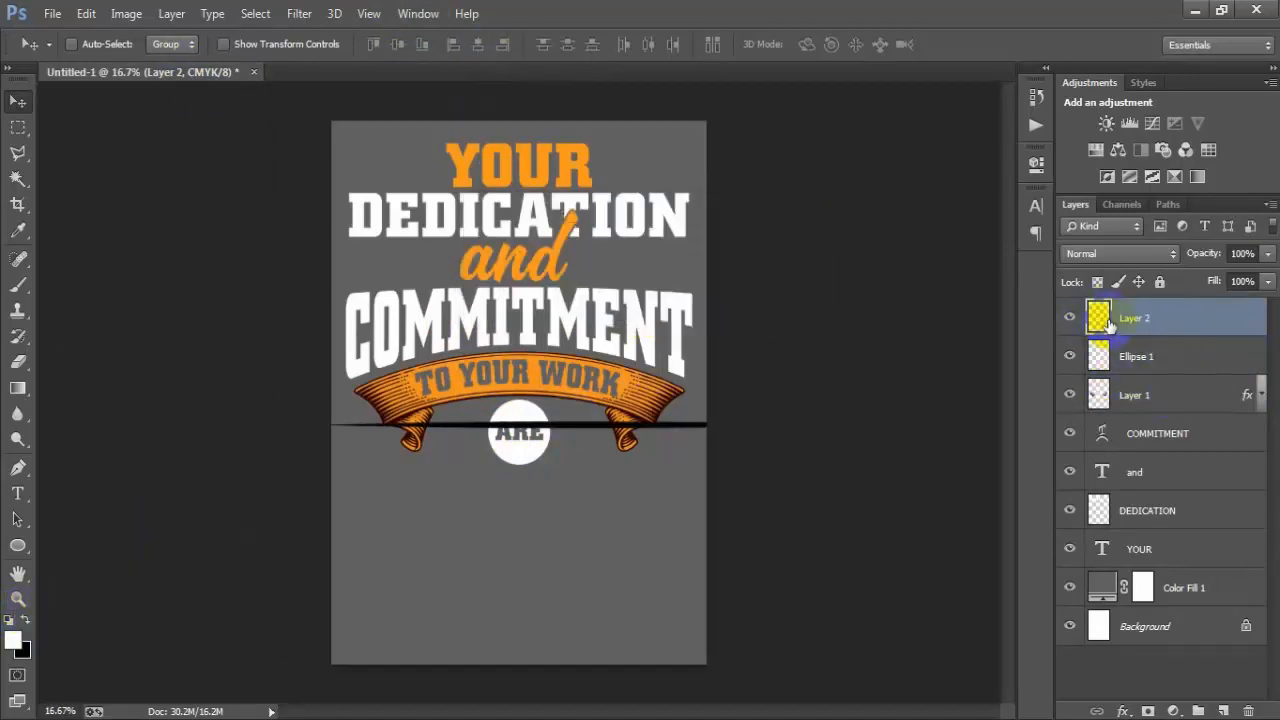
left_click(1098, 318, "ctrl")
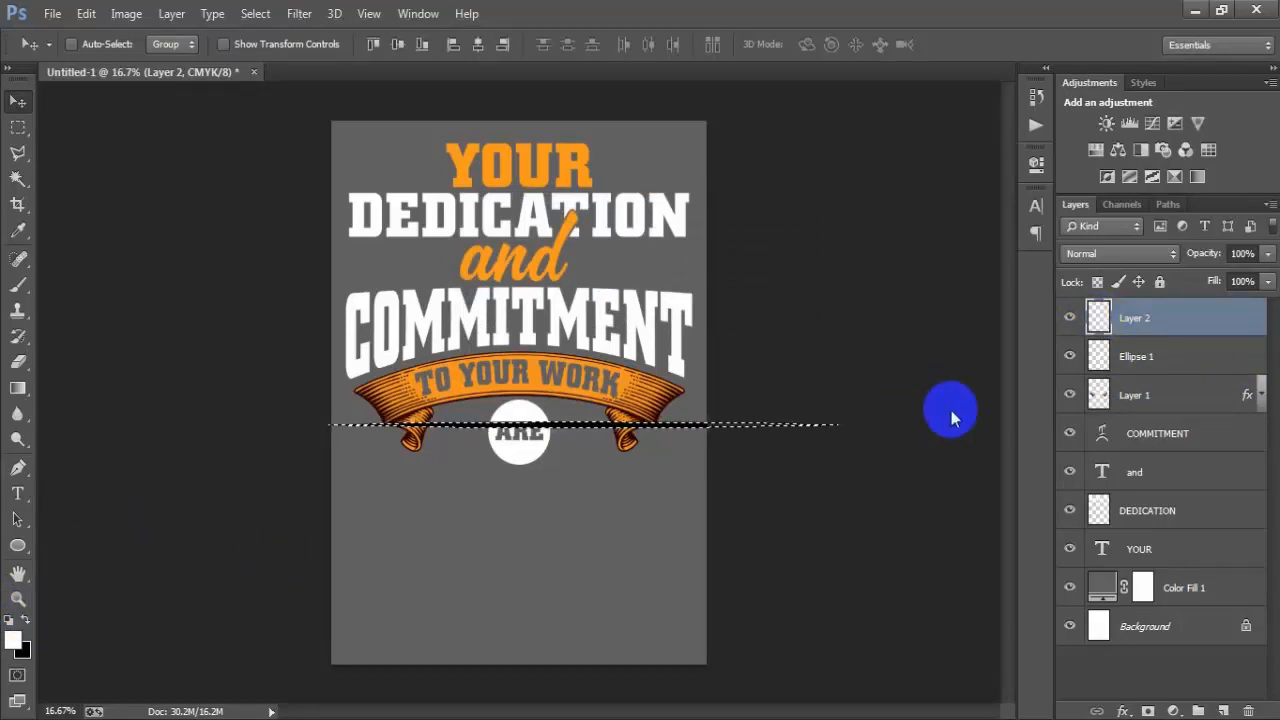
key("alt+BackSpace")
key("ctrl+d")
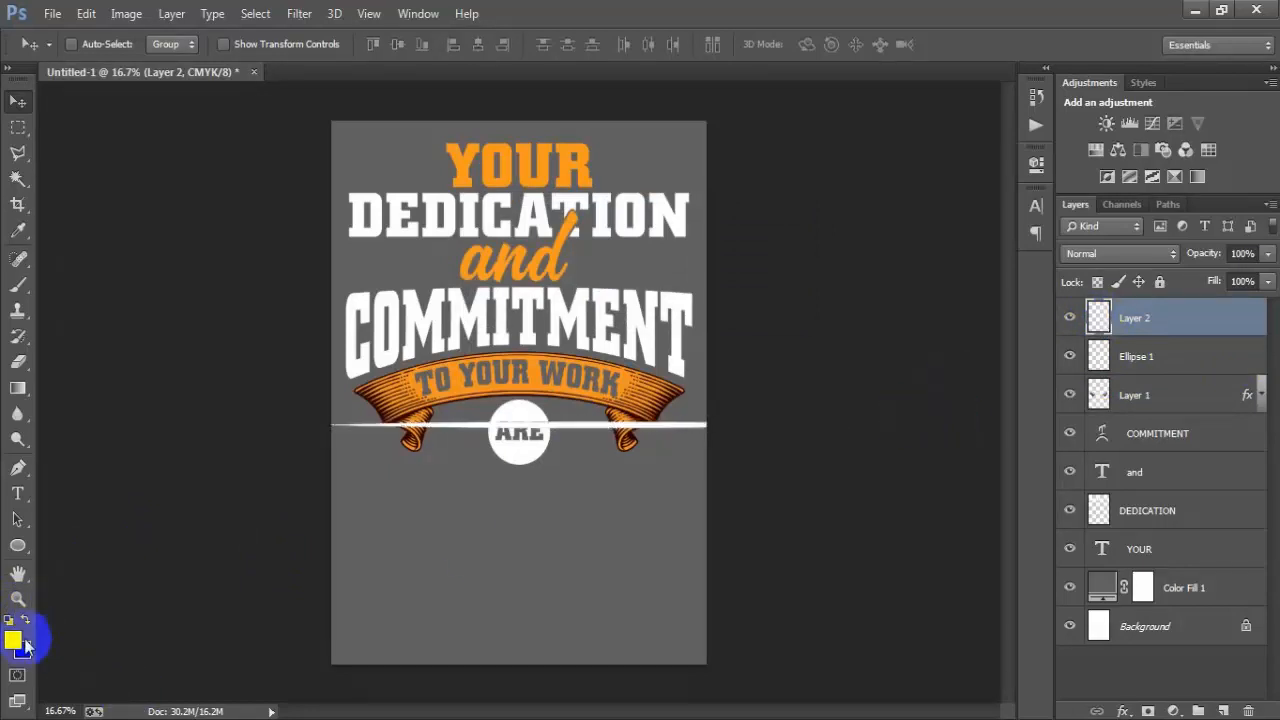
left_click(10, 624)
Step: Shrink the white line with two Free Transforms, the second about 72%, to fit across the upper circle between the ribbon tails
key("ctrl+t")
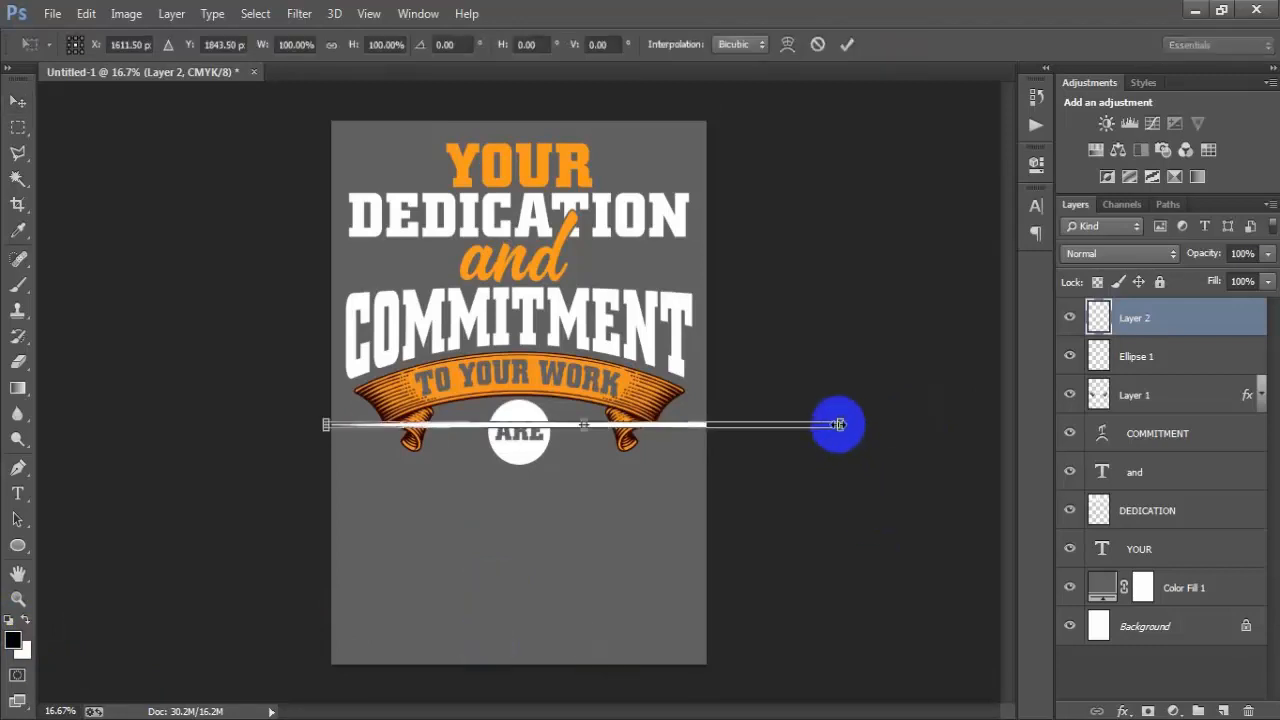
left_click_drag(838, 424, 571, 421)
left_click(847, 44)
key("ctrl+t")
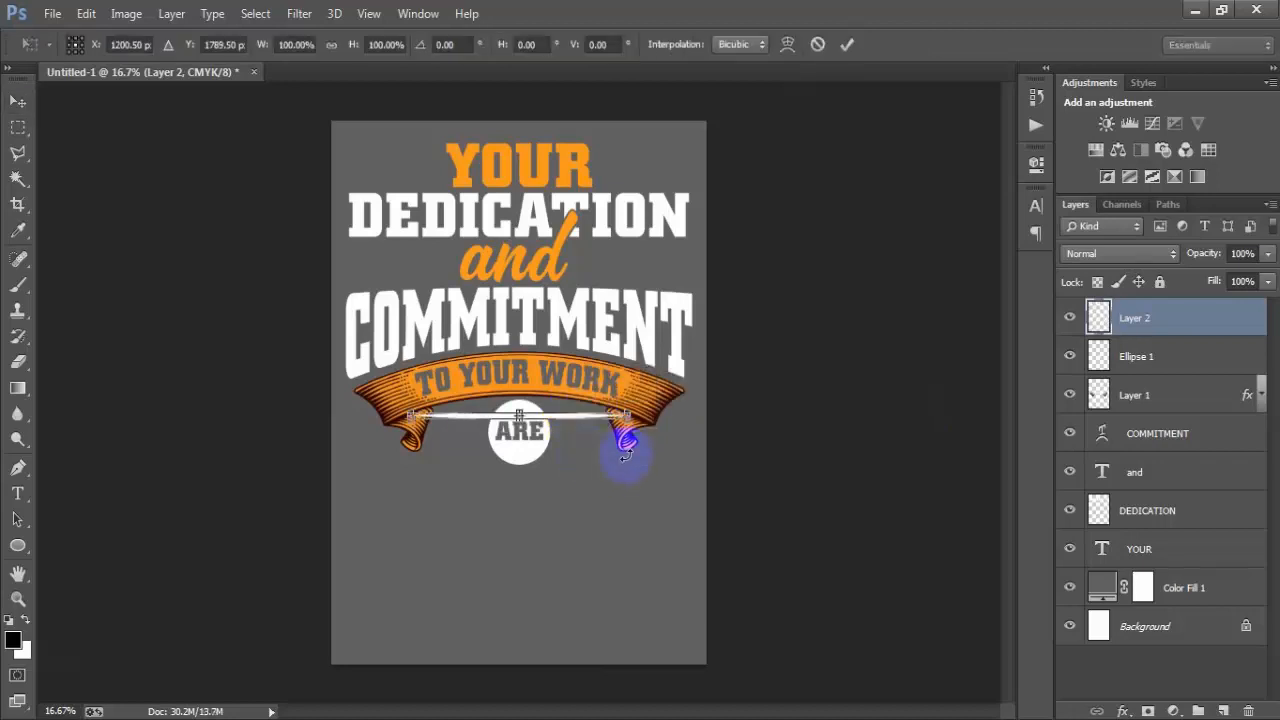
left_click_drag(624, 418, 597, 422)
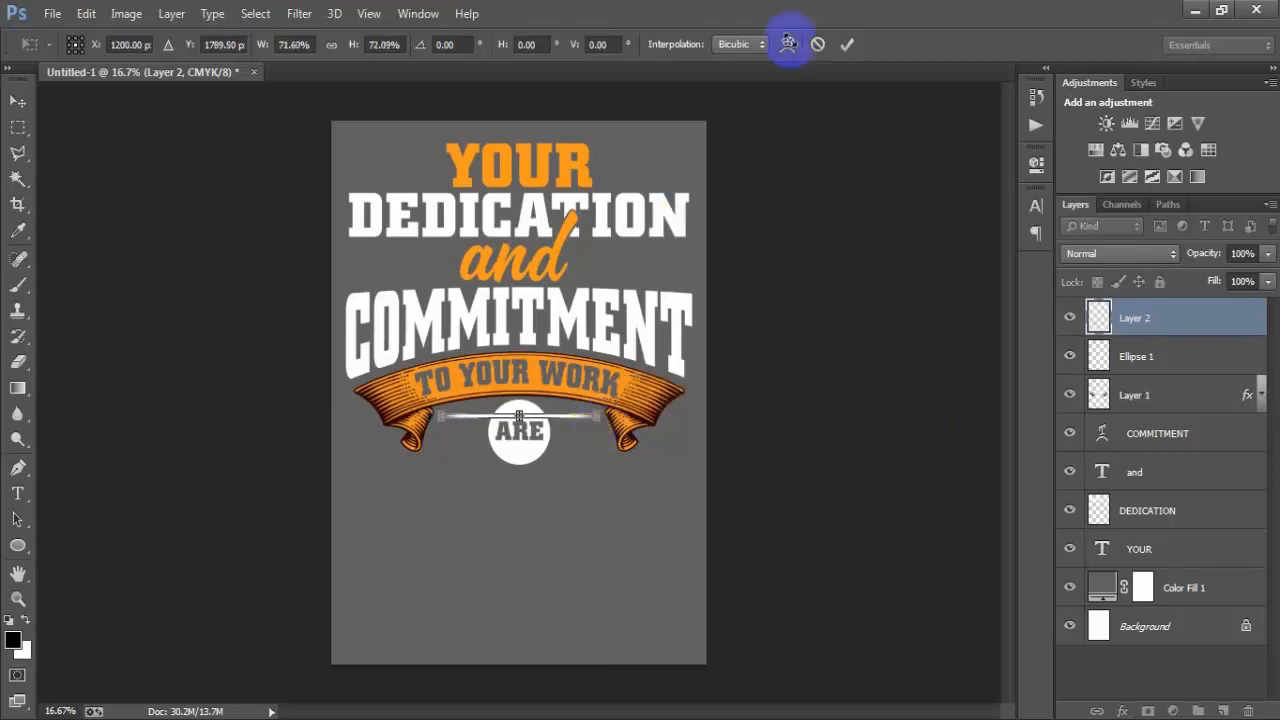
left_click(846, 44)
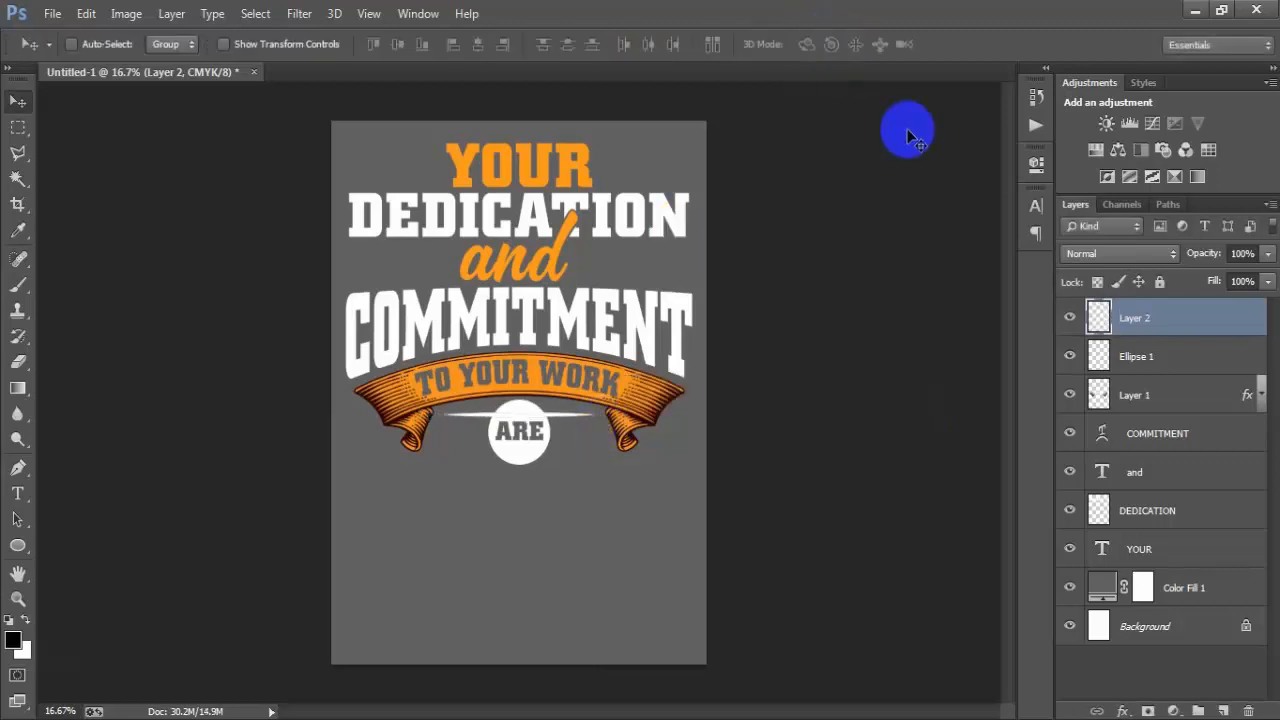
Step: Duplicate the white line twice and space the copies evenly below it across the "ARE" circle
key("ctrl+j")
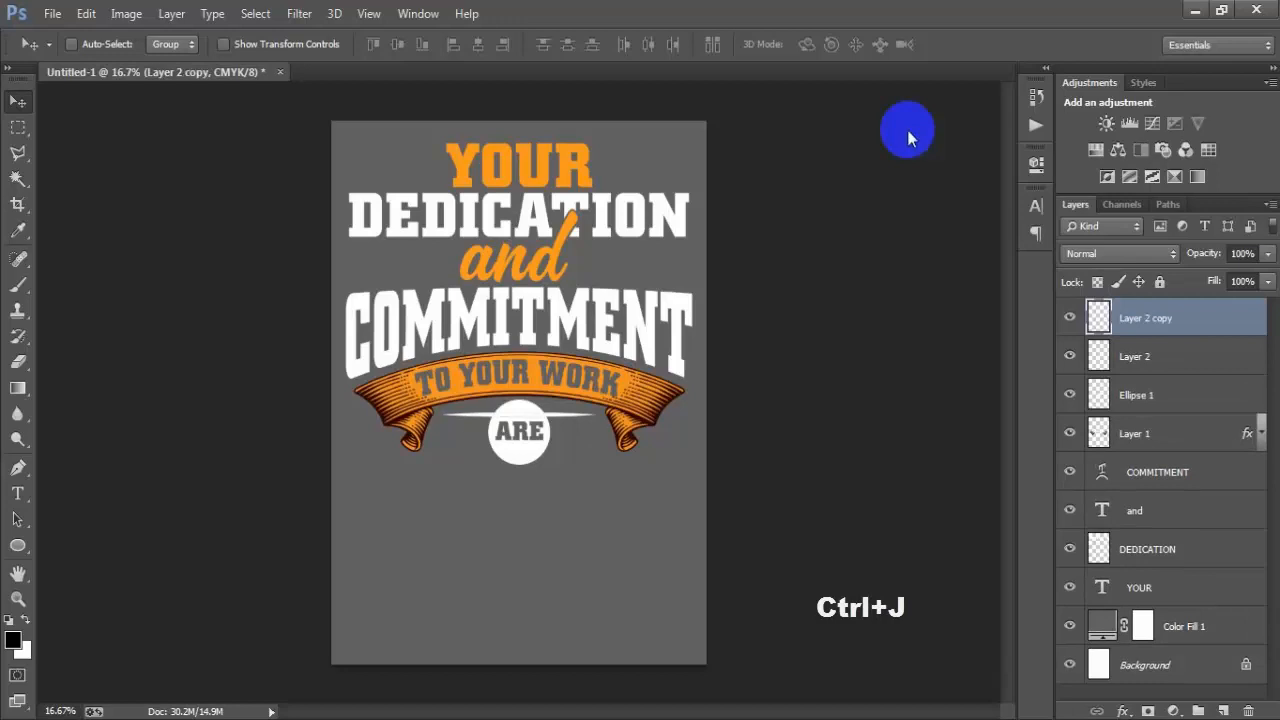
key("shift+Down")
key("shift+Down")
key("shift+Down")
key("shift+Down")
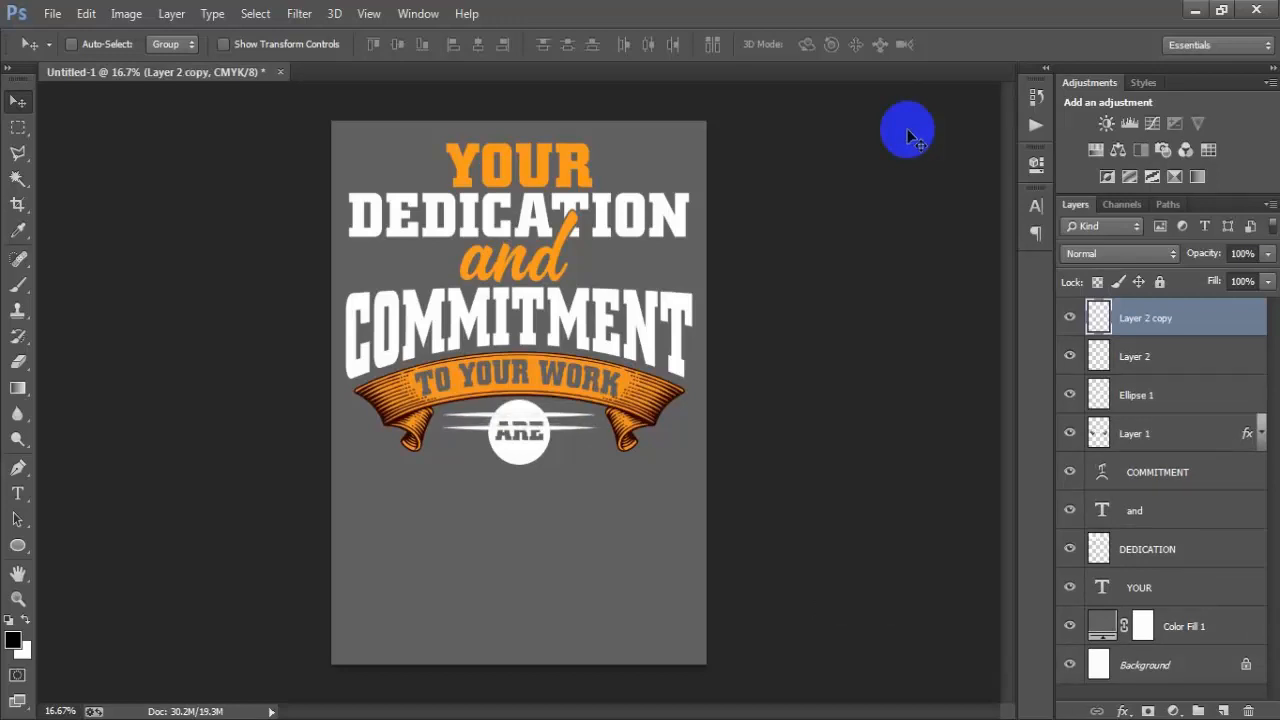
key("ctrl+j")
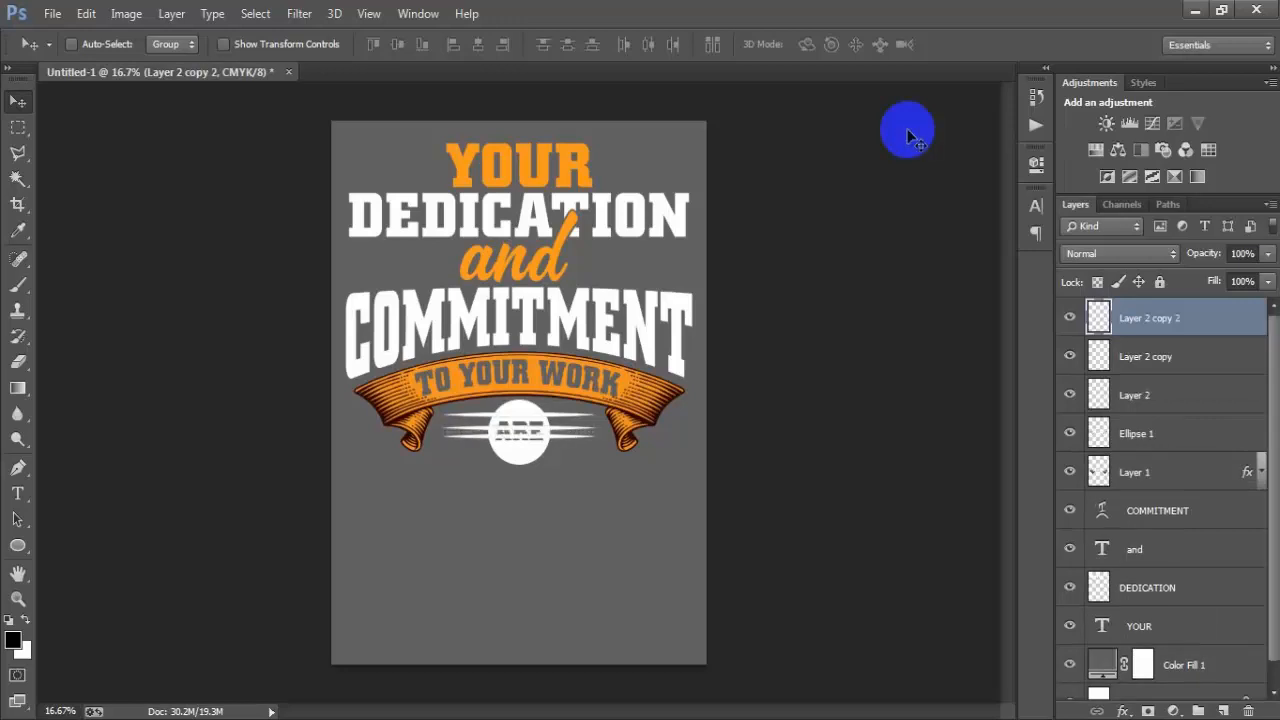
key("shift+Down")
key("shift+Down")
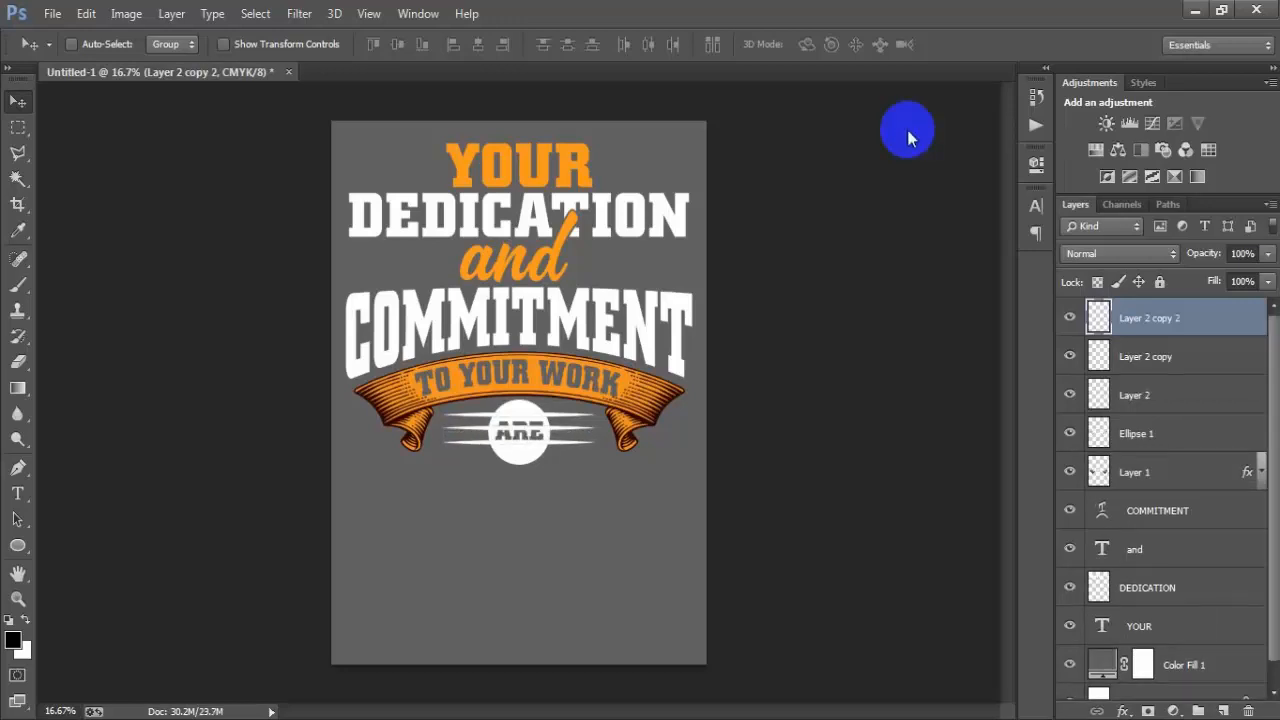
Step: Merge the three white line layers into one layer
left_click(1137, 358)
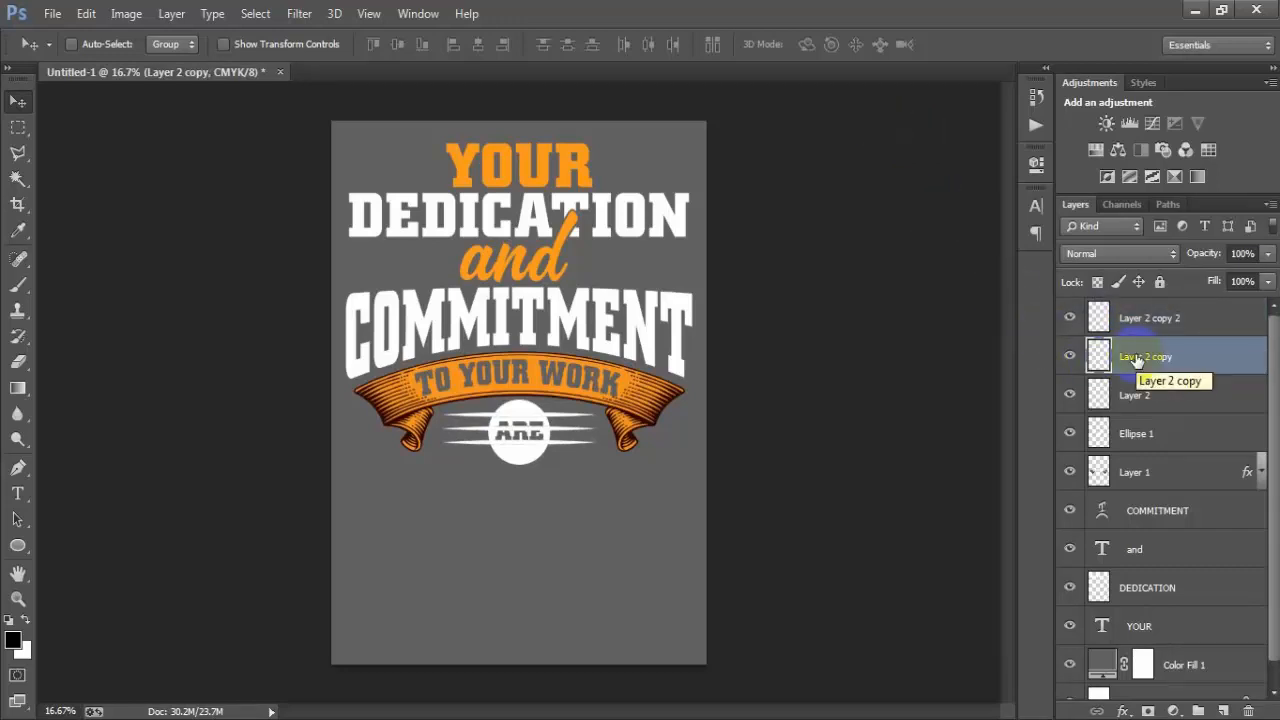
left_click(1150, 318, "shift")
left_click(1155, 397, "shift")
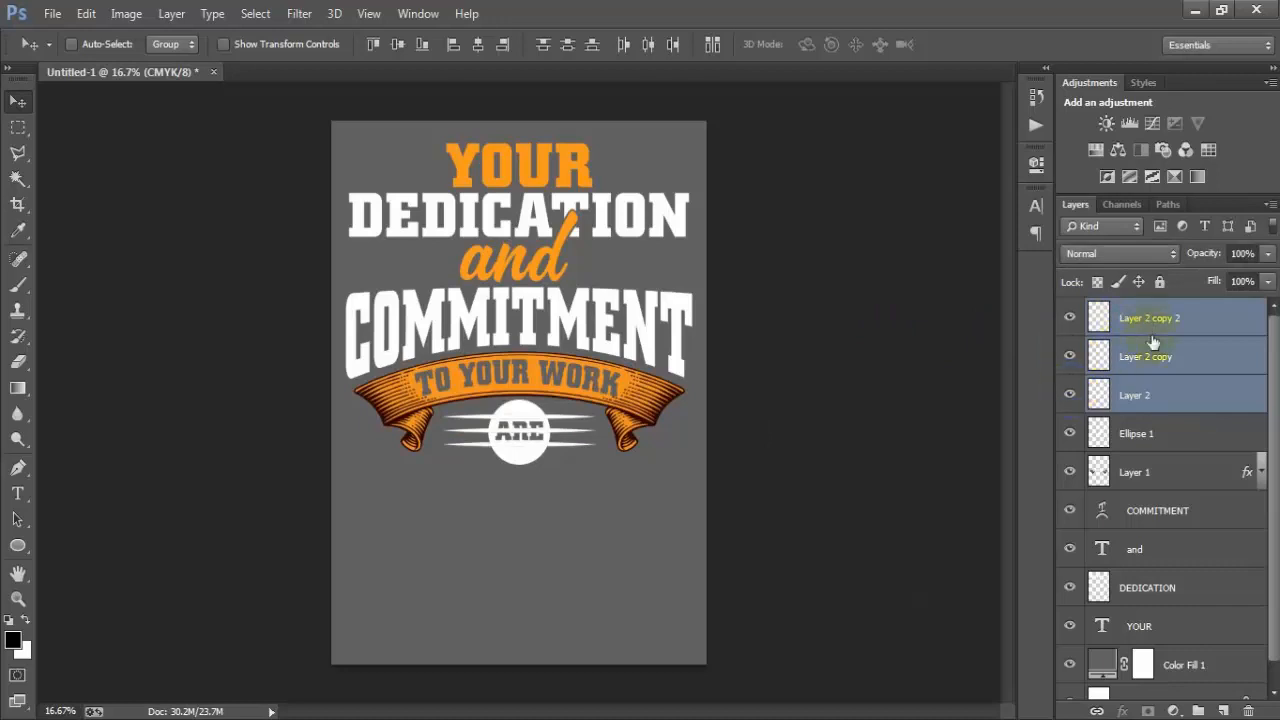
key("ctrl+e")
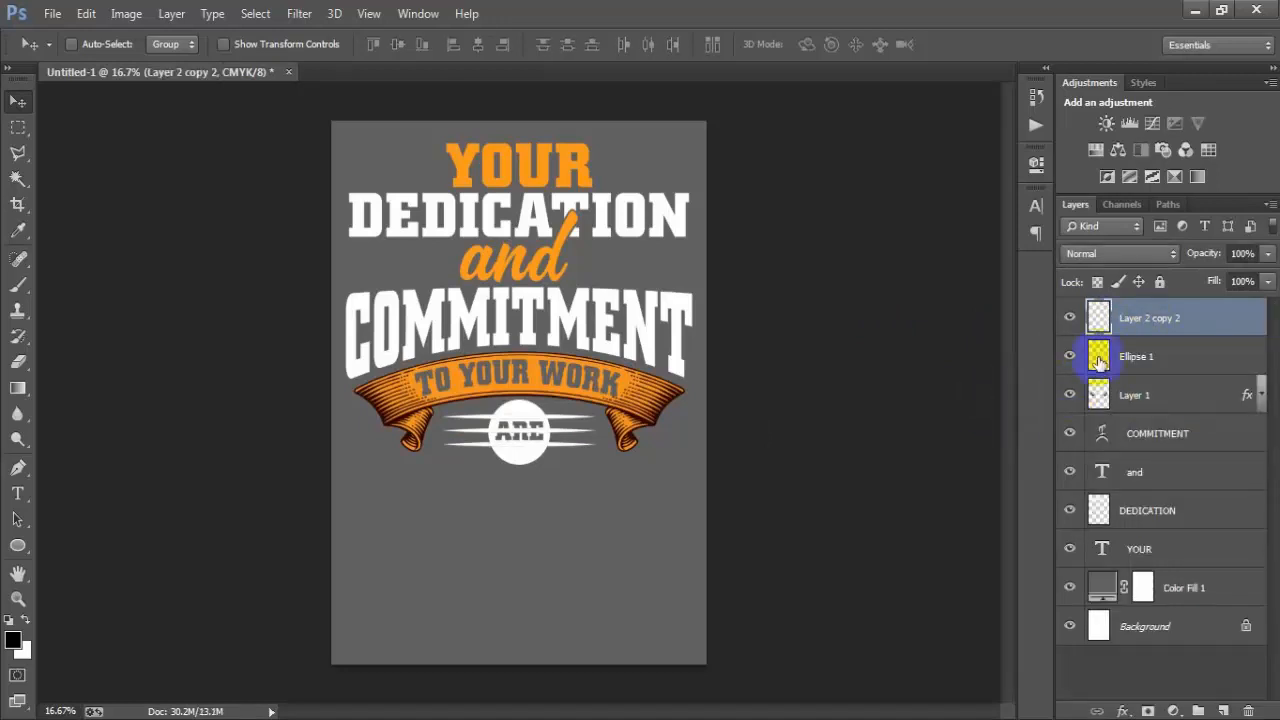
Step: Center the merged white lines layer horizontally on the Background layer and toggle its visibility to check it
left_click(1070, 318)
left_click(1070, 318)
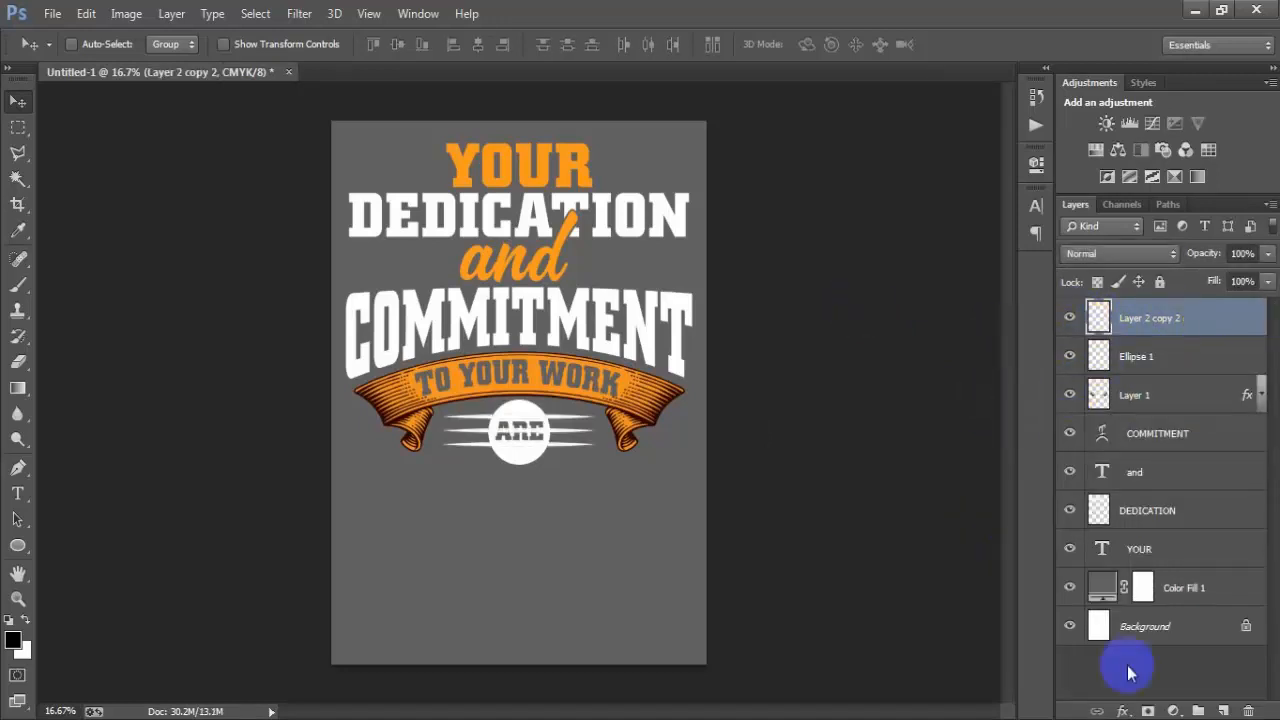
left_click(1155, 628, "ctrl")
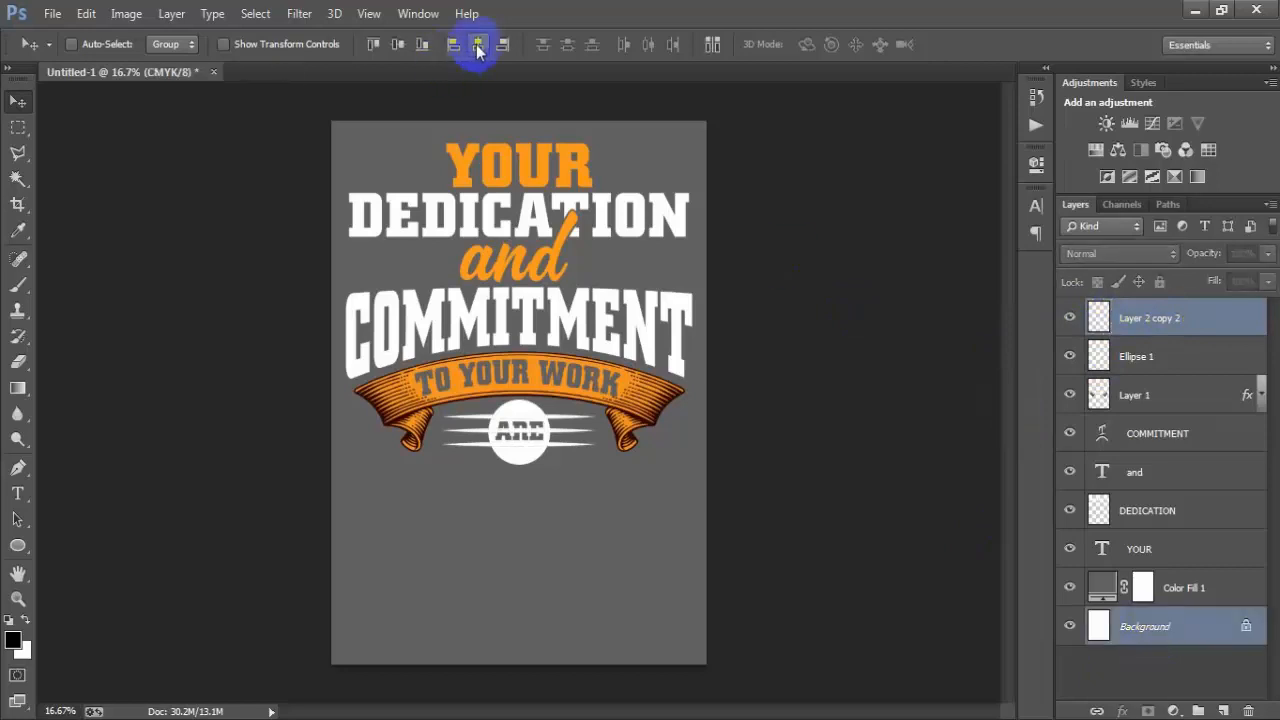
left_click(1100, 320)
left_click(1070, 318)
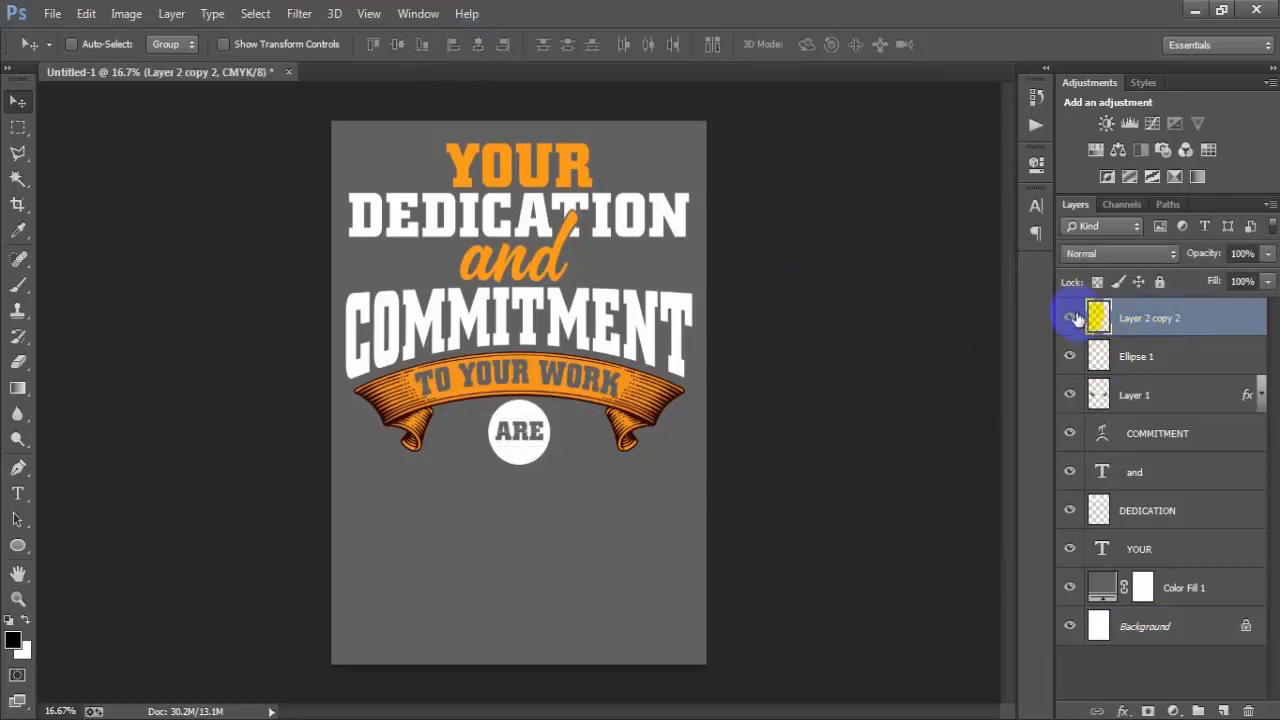
left_click(1071, 318)
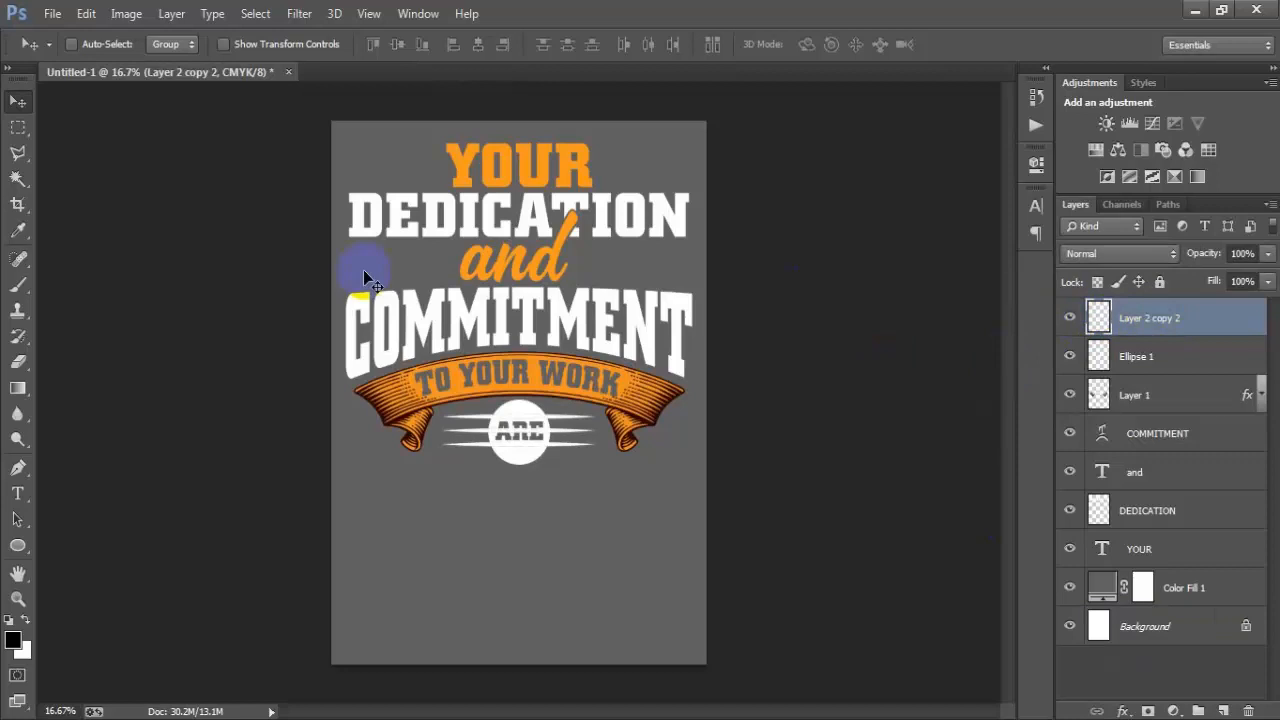
Step: Delete the portion of the white lines crossing the "ARE" circle using a rectangular marquee selection, and deselect
right_click(18, 127)
left_click(63, 122)
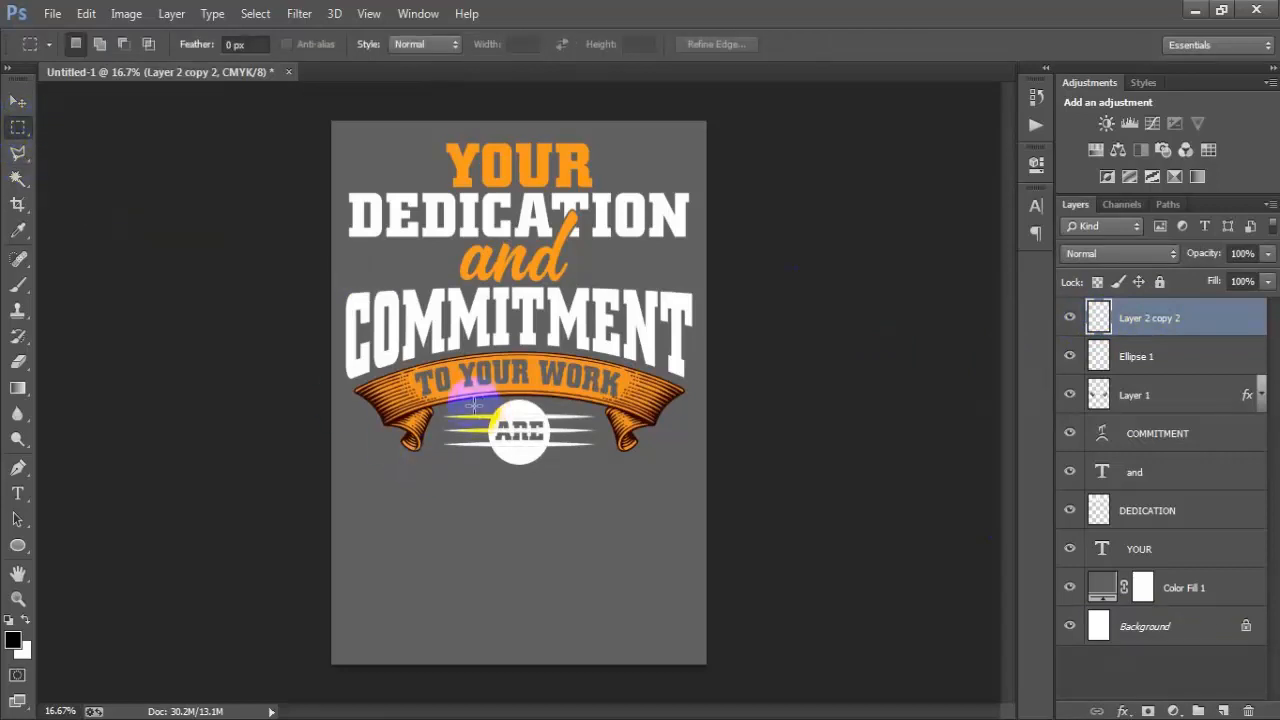
left_click_drag(488, 398, 551, 481)
left_click(590, 507)
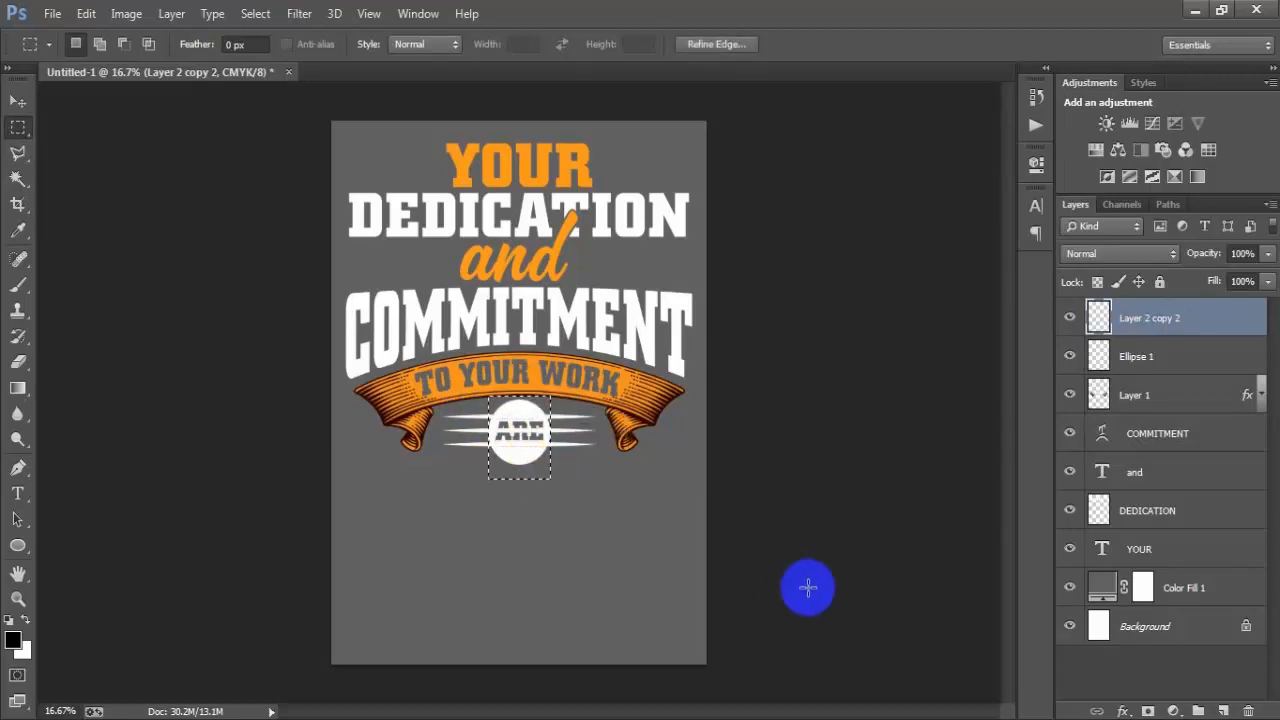
key("Delete")
key("ctrl+d")
left_click(17, 101)
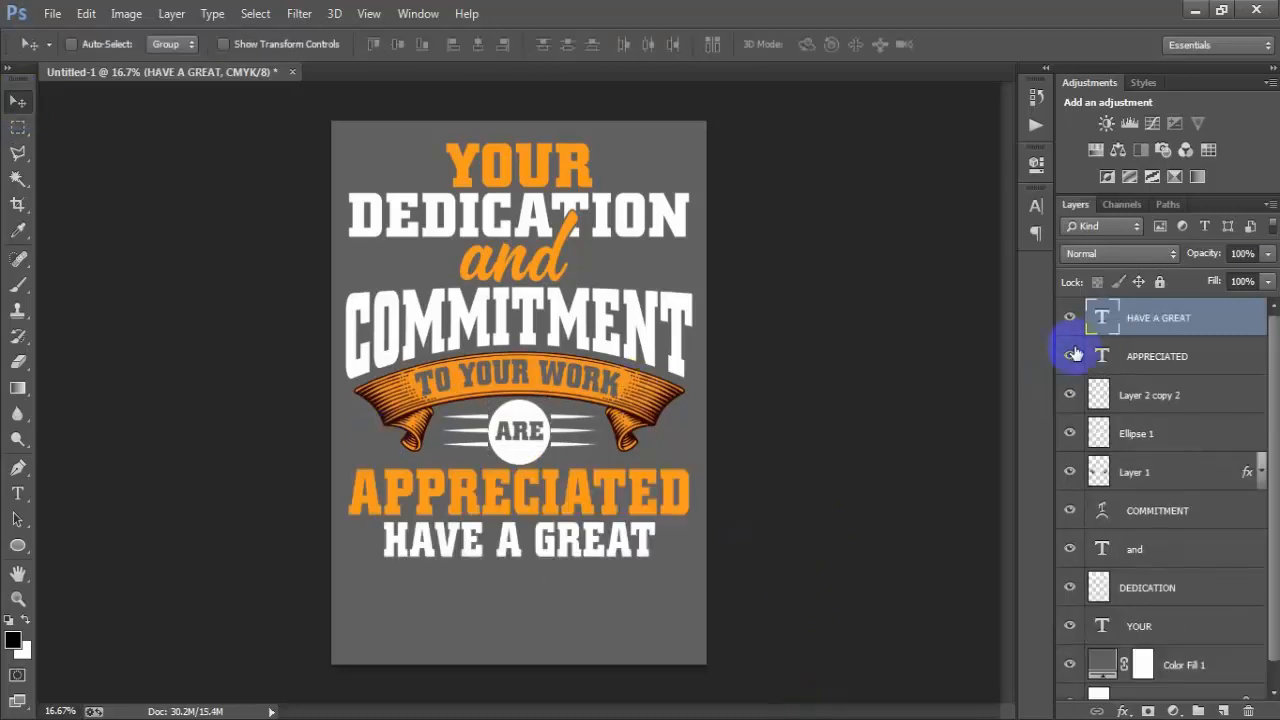
Step: Toggle the "HAVE A GREAT" and "APPRECIATED" text layers off and on to review each one
left_click(1069, 318)
left_click(1069, 318)
left_click(1069, 357)
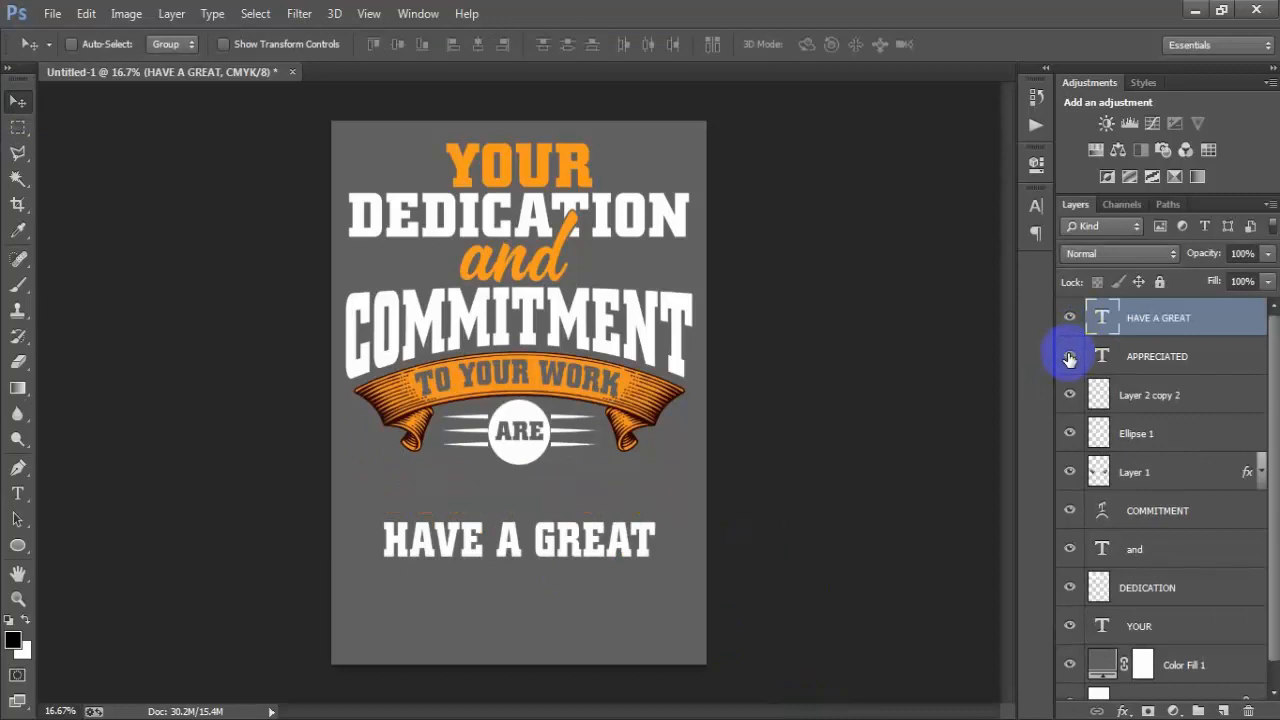
left_click(1068, 358)
Step: Place the star image "0000001 (3) PNG" into the poster as a linked file at its default size
left_click(52, 13)
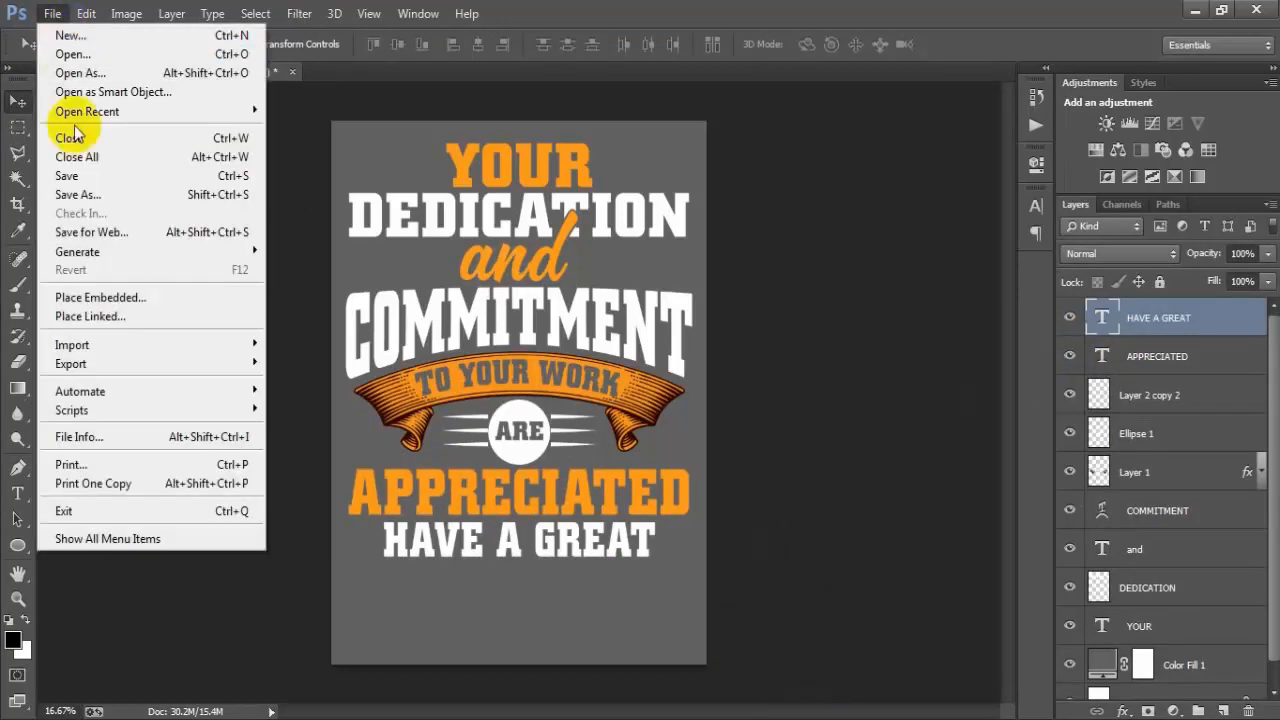
left_click(60, 236)
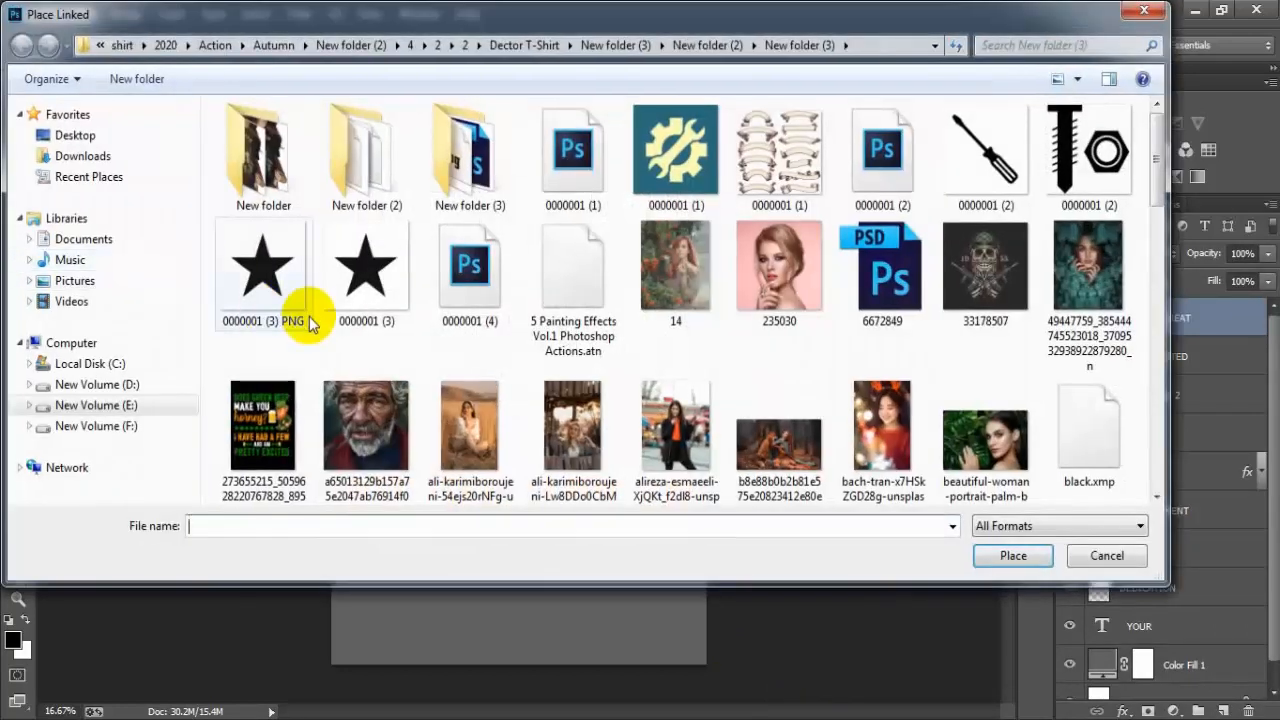
left_click(270, 285)
left_click(1013, 556)
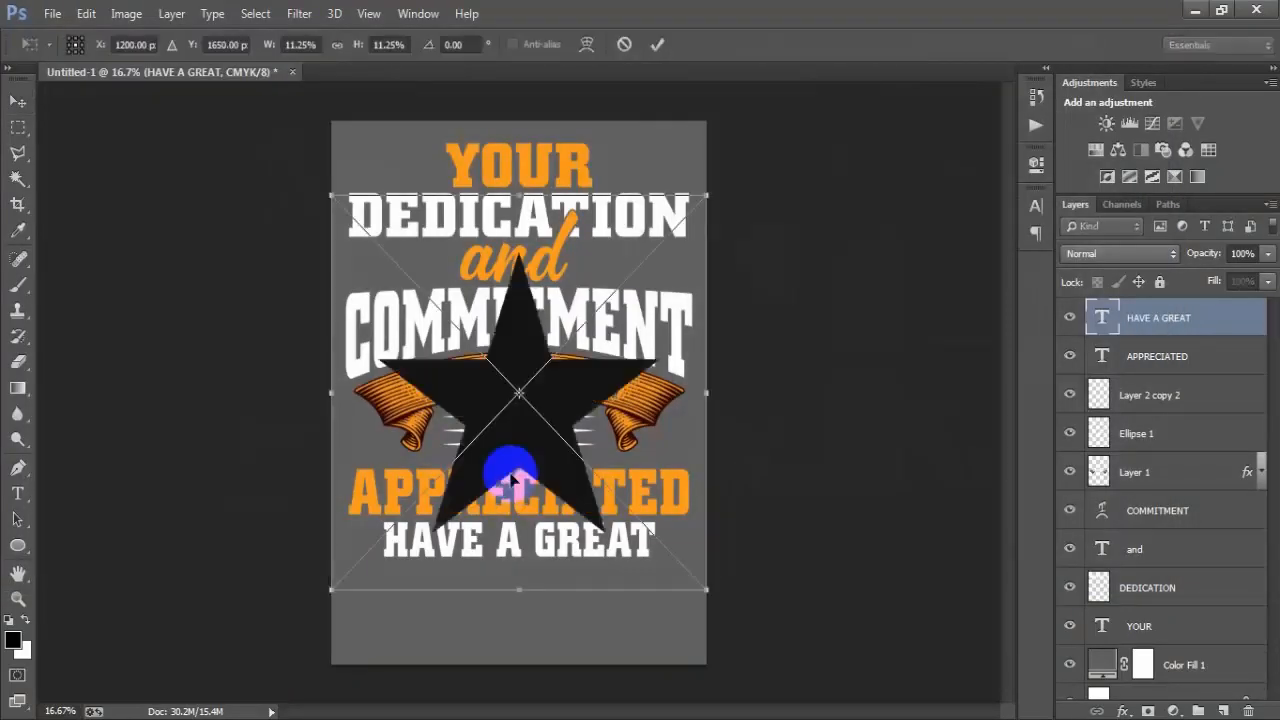
left_click(657, 48)
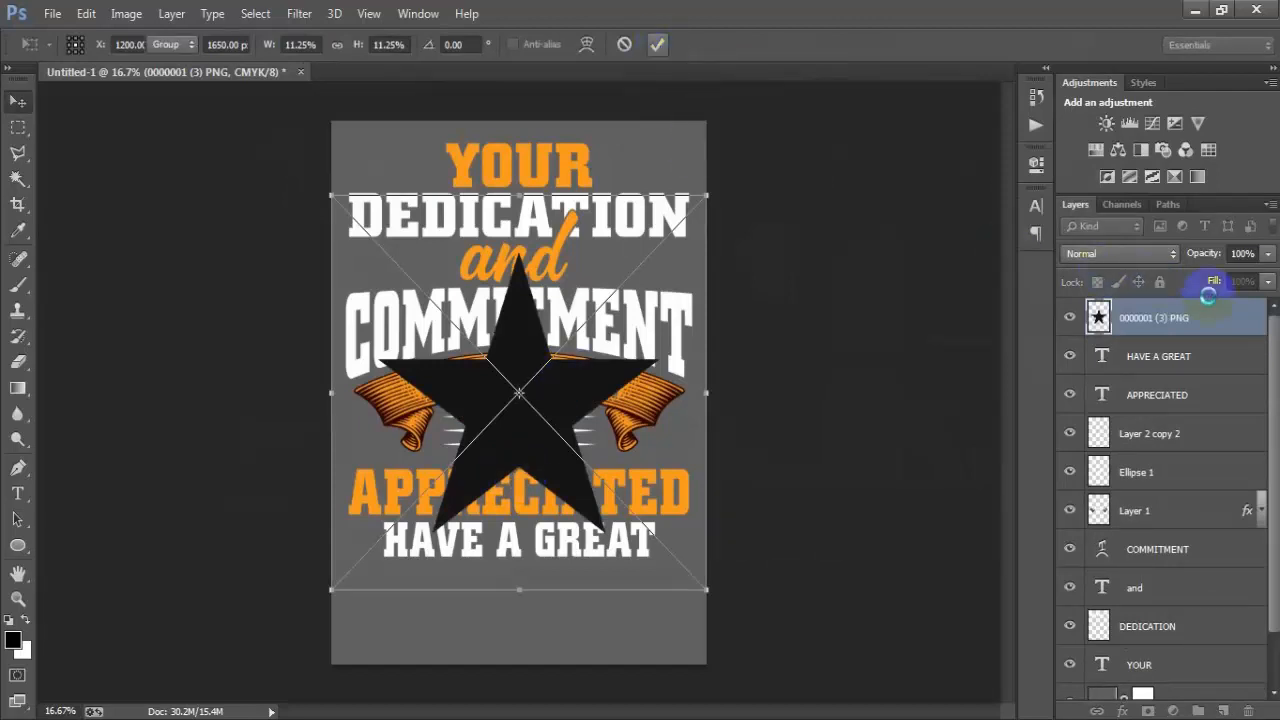
Step: Apply a white (ffffff) Color Overlay to the star layer and collapse its effects list
double_click(1246, 329)
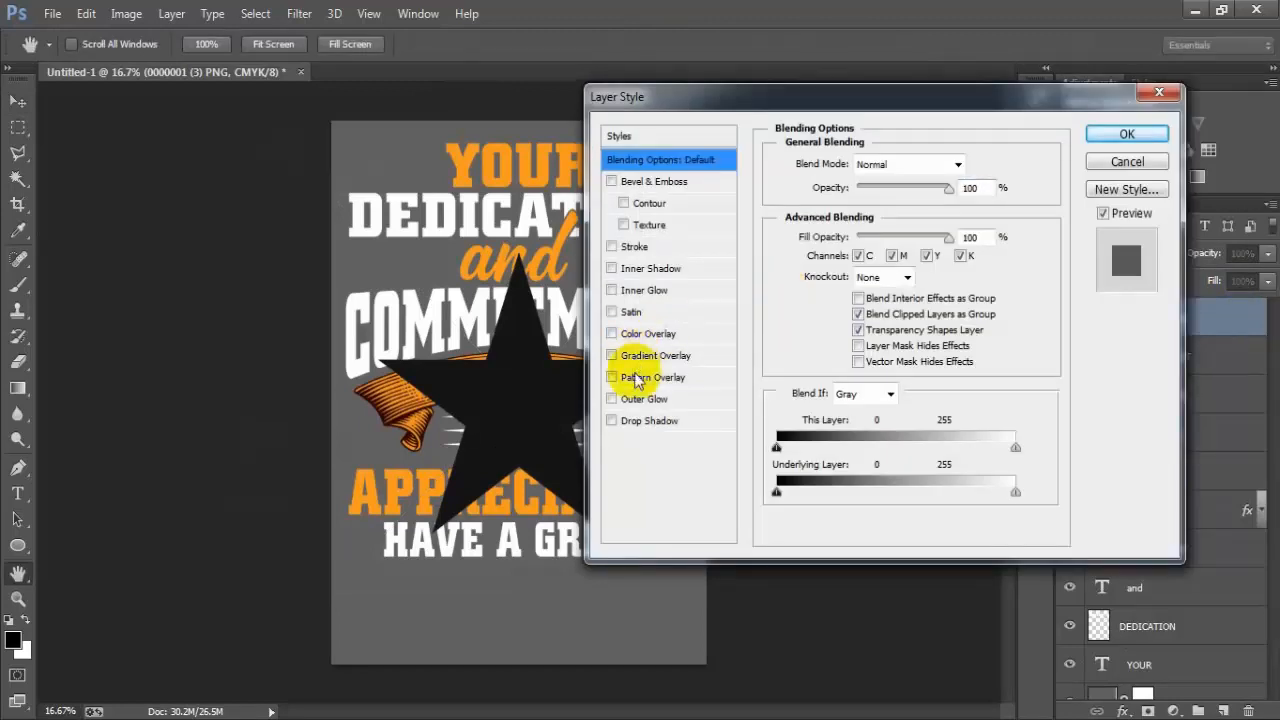
left_click(648, 334)
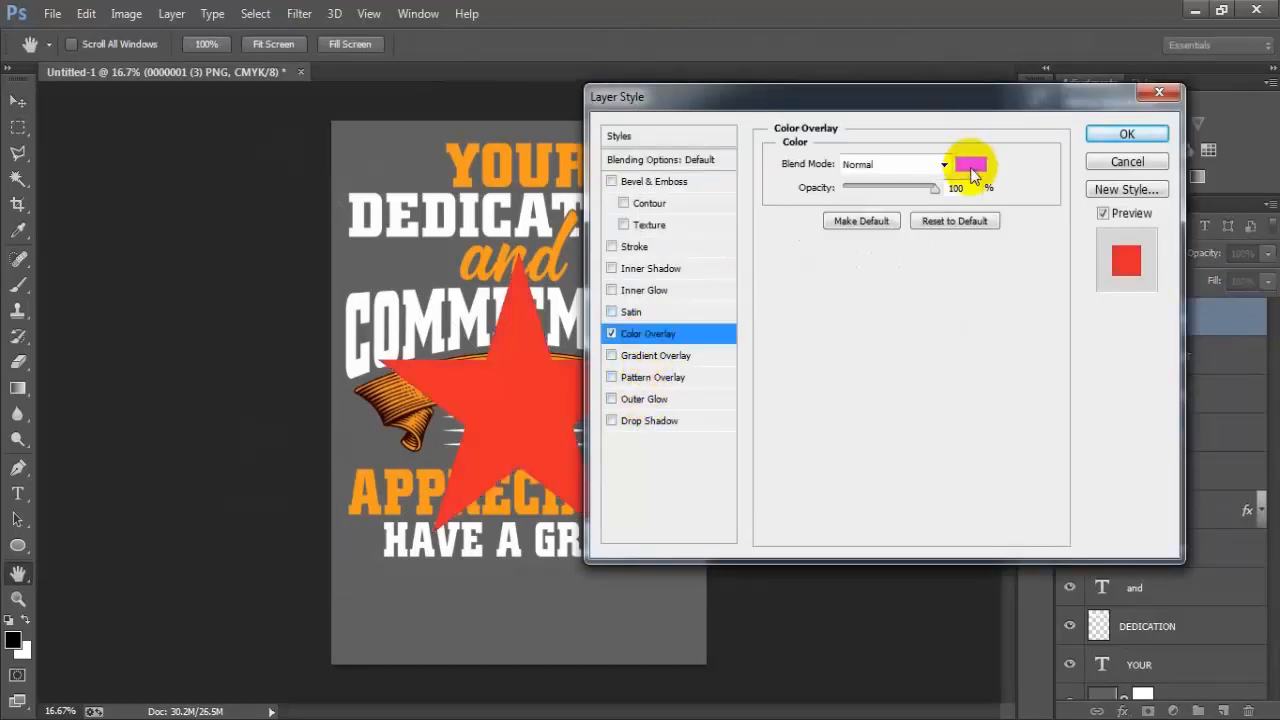
left_click(970, 163)
left_click_drag(651, 209, 512, 122)
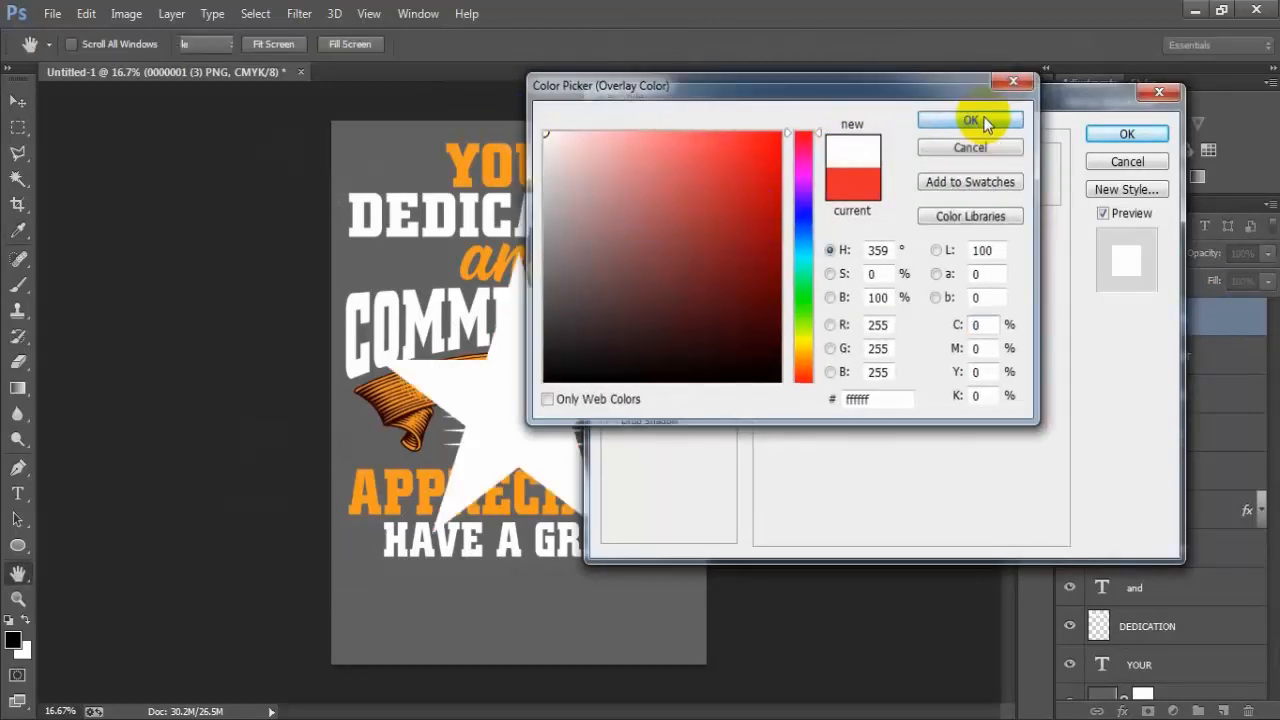
left_click(972, 120)
left_click(1130, 135)
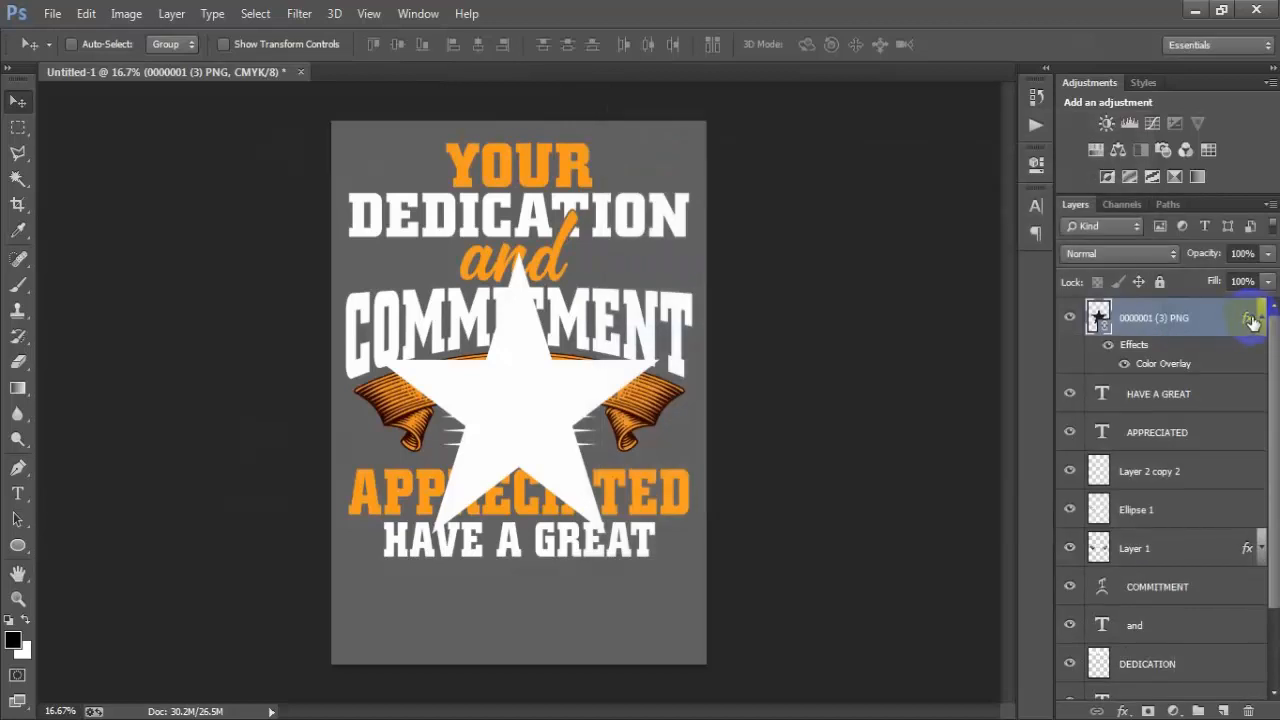
left_click(1253, 319)
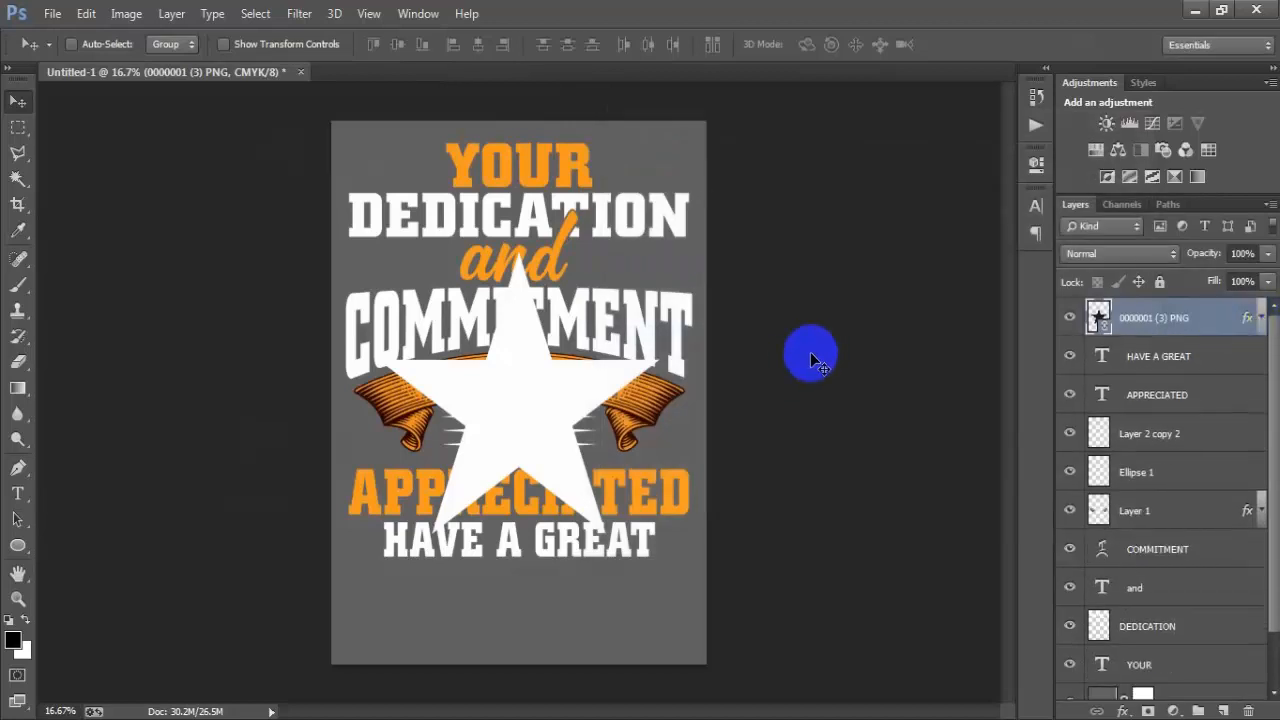
Step: Scale the star down to 1.52% and move it just before the word "HAVE" under "APPRECIATED"
key("ctrl+t")
left_click_drag(703, 590, 546, 416)
left_click(657, 44)
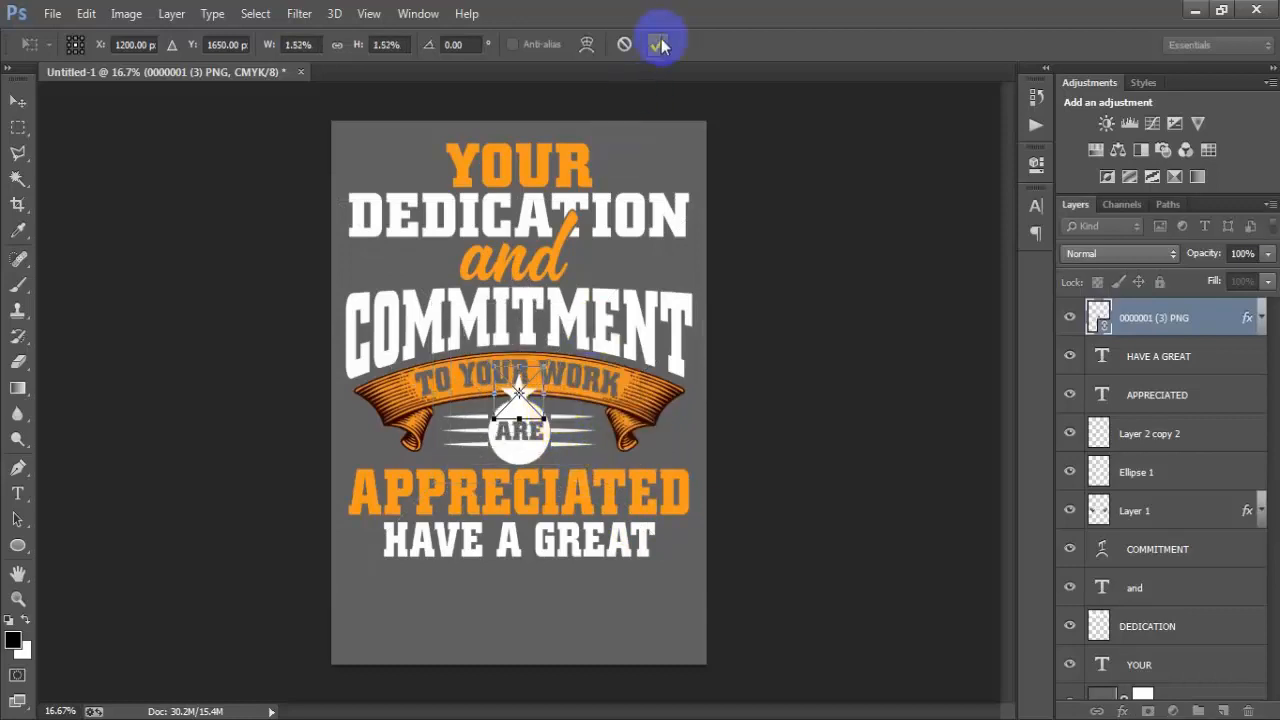
left_click_drag(535, 400, 368, 543)
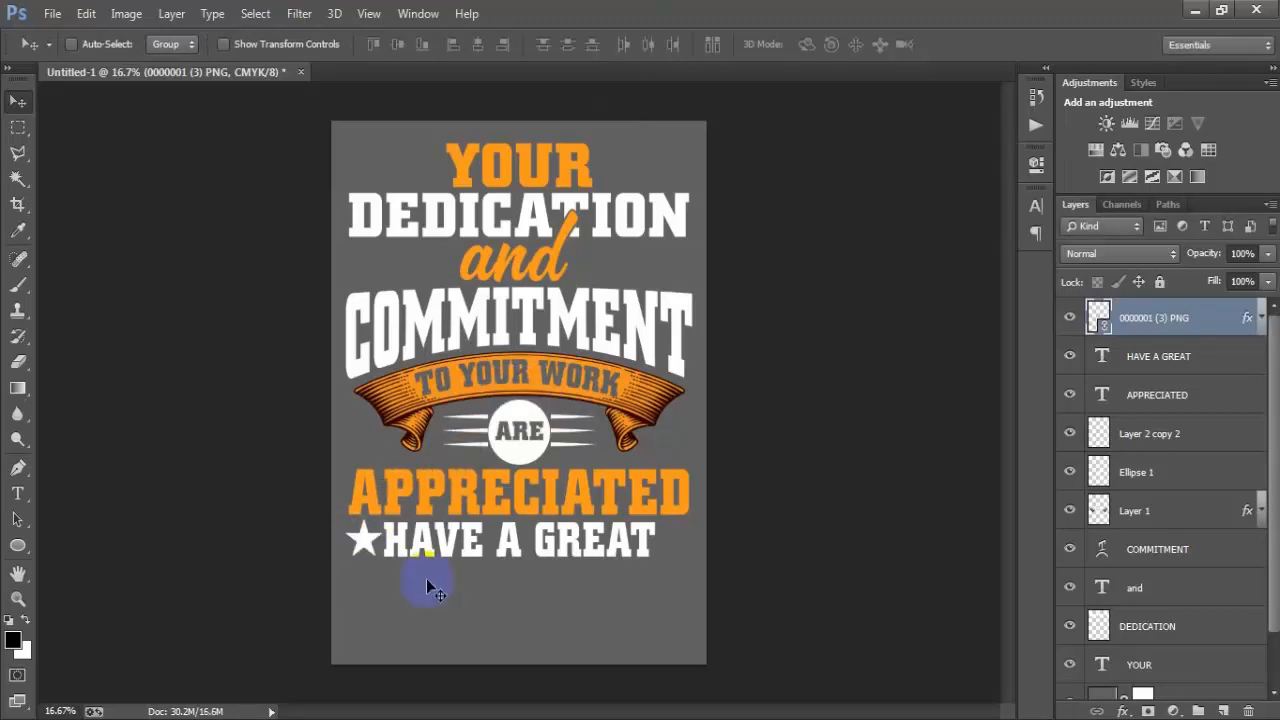
Step: Shrink the star slightly with another Free Transform so it sits clear of the "HAVE A GREAT" text
key("ctrl+t")
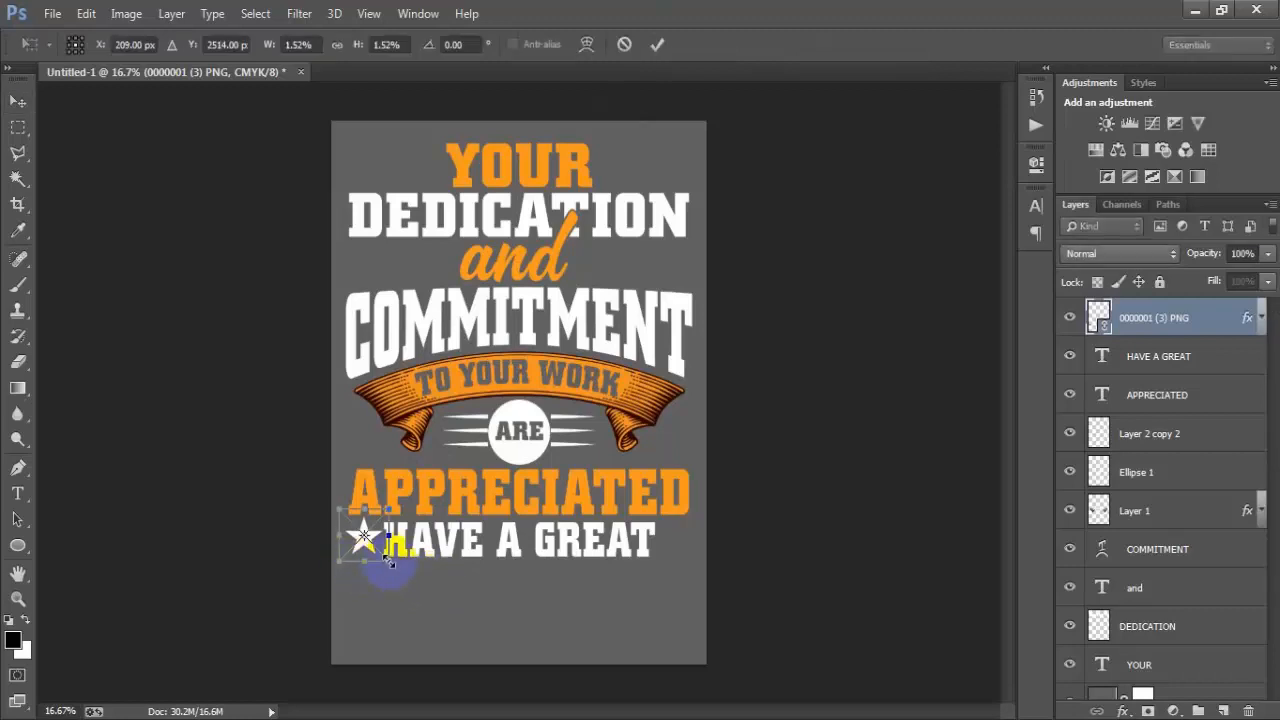
left_click_drag(390, 562, 383, 556)
left_click(657, 44)
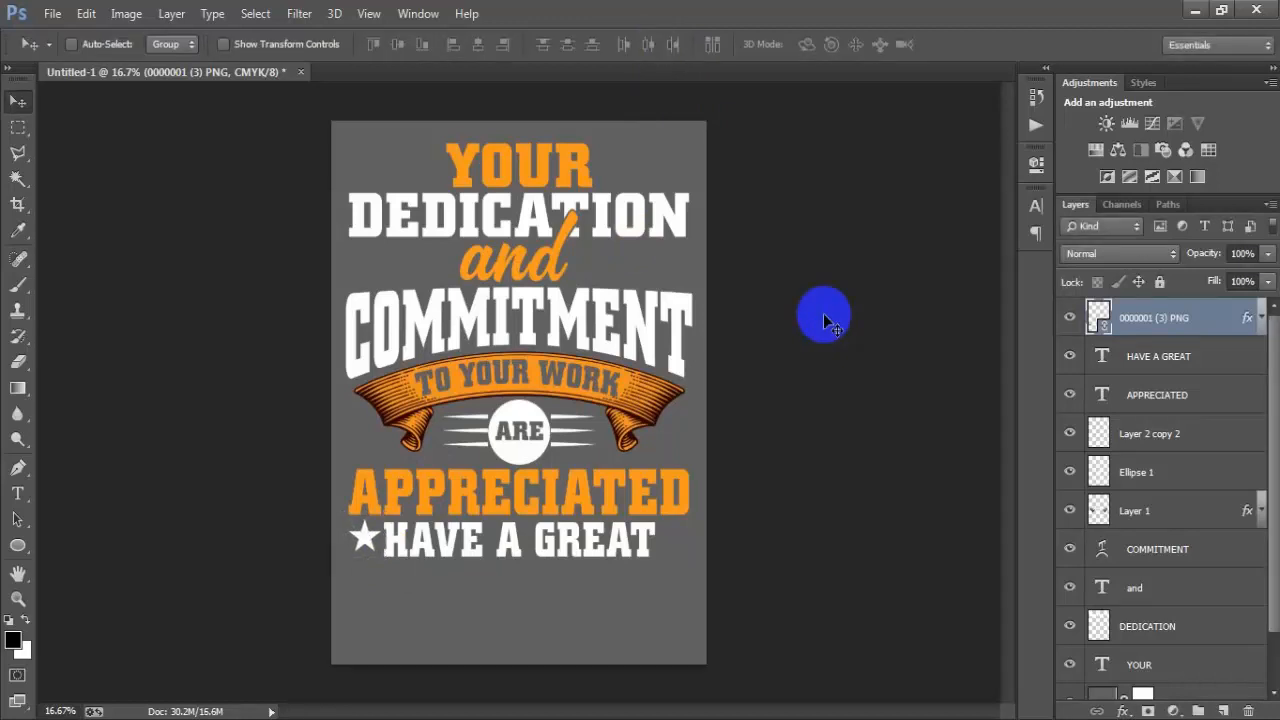
Step: Duplicate the star and place the copy just after the word "GREAT", level with the original star
key("ctrl+j")
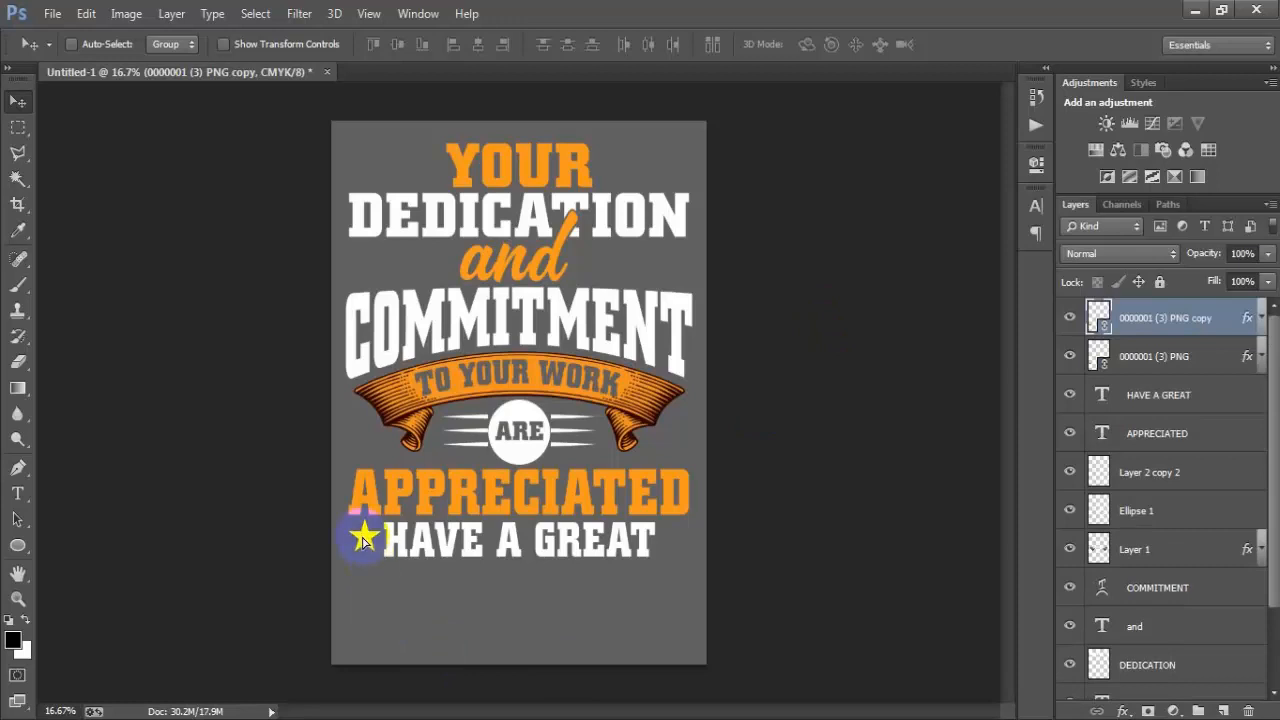
left_click_drag(362, 538, 676, 545)
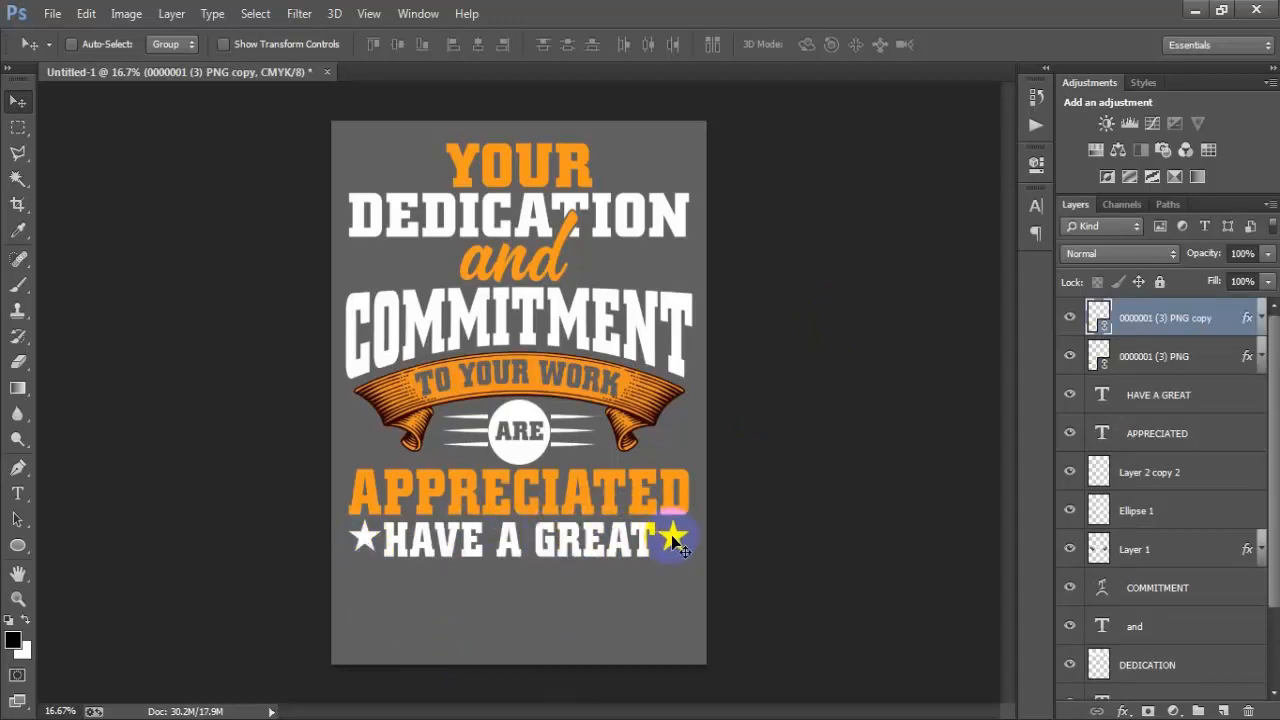
left_click(1203, 358, "shift")
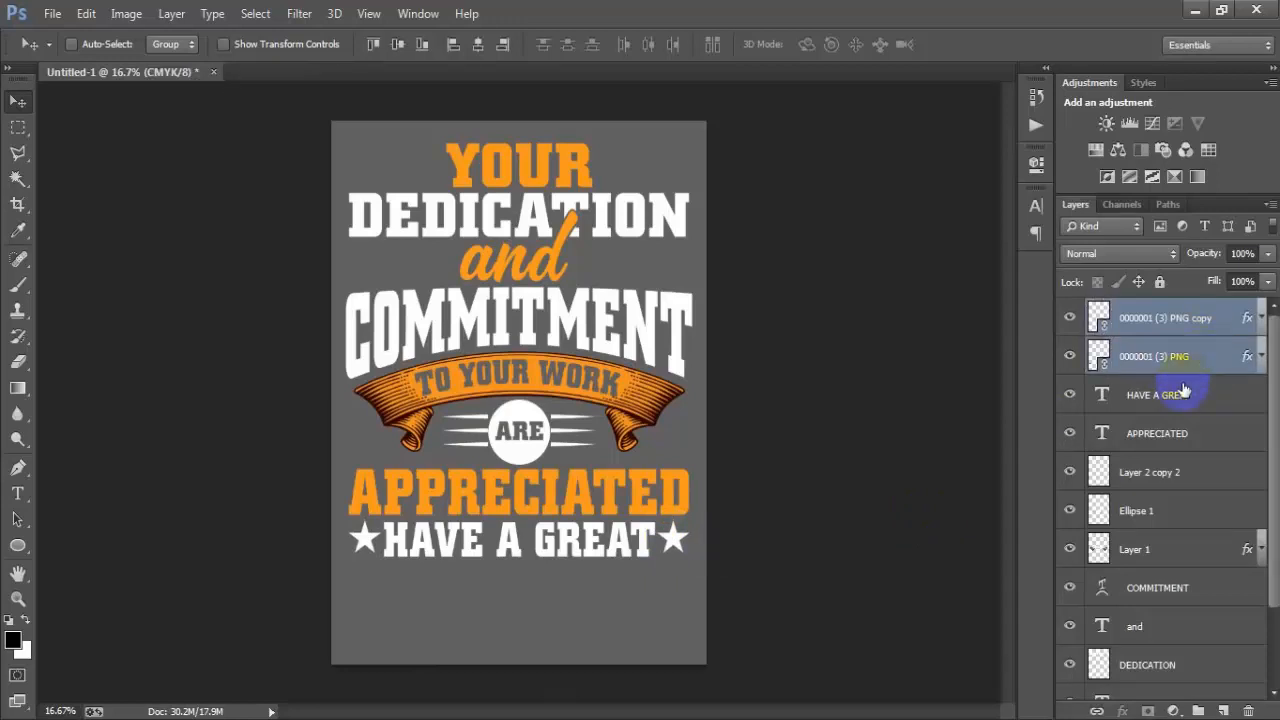
left_click(1183, 392, "shift")
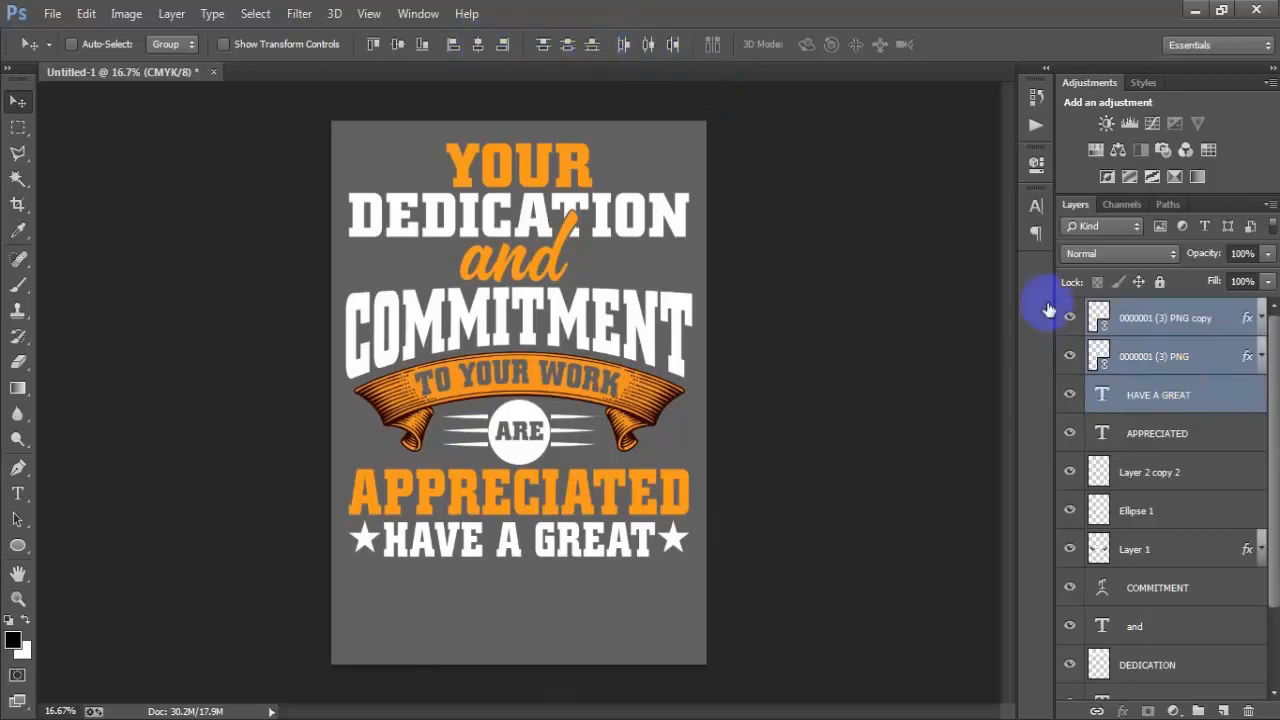
left_click(1163, 318)
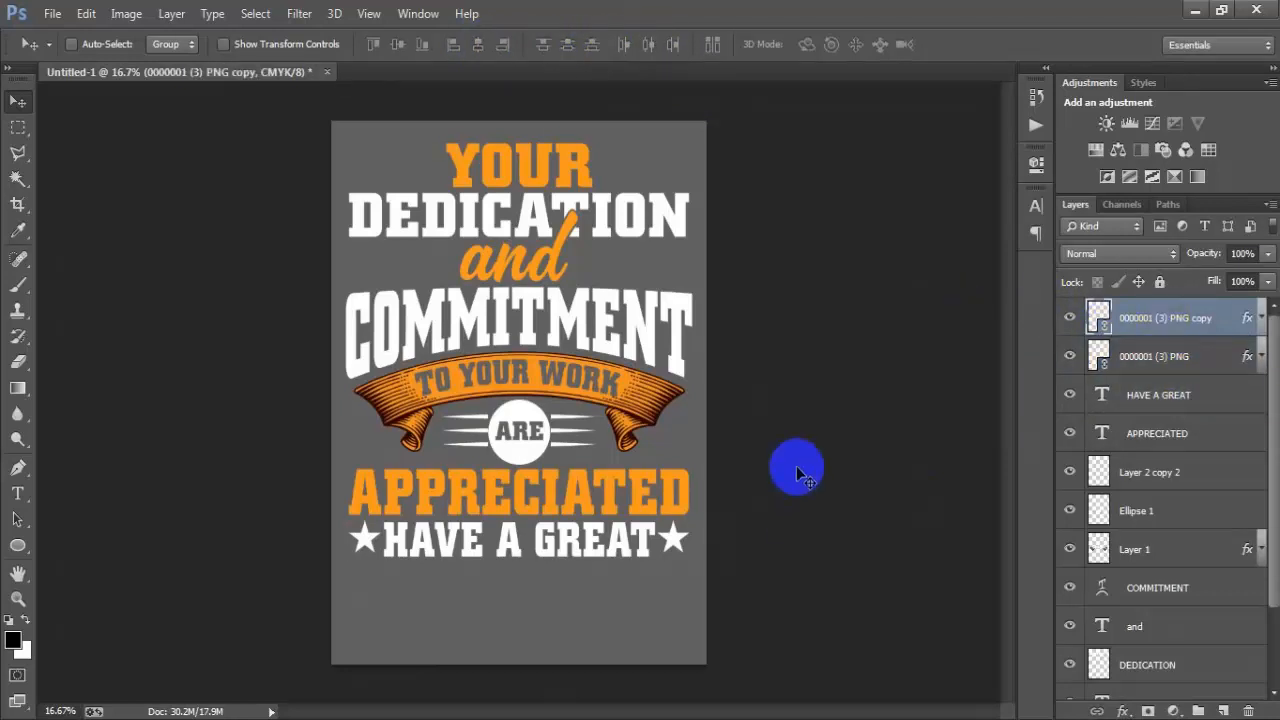
Step: Add the white text "LAB" at 30 pt on a new layer below the "HAVE A GREAT" line
left_click(1223, 711)
left_click(17, 493)
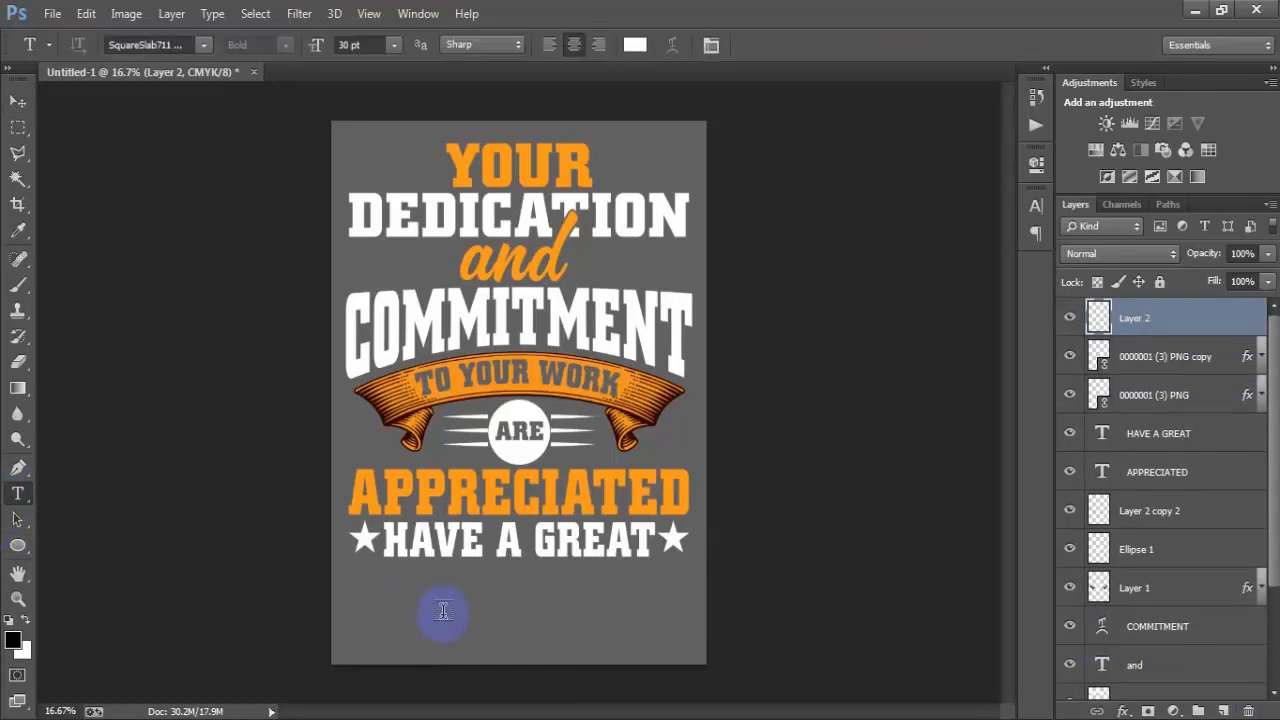
left_click(515, 627)
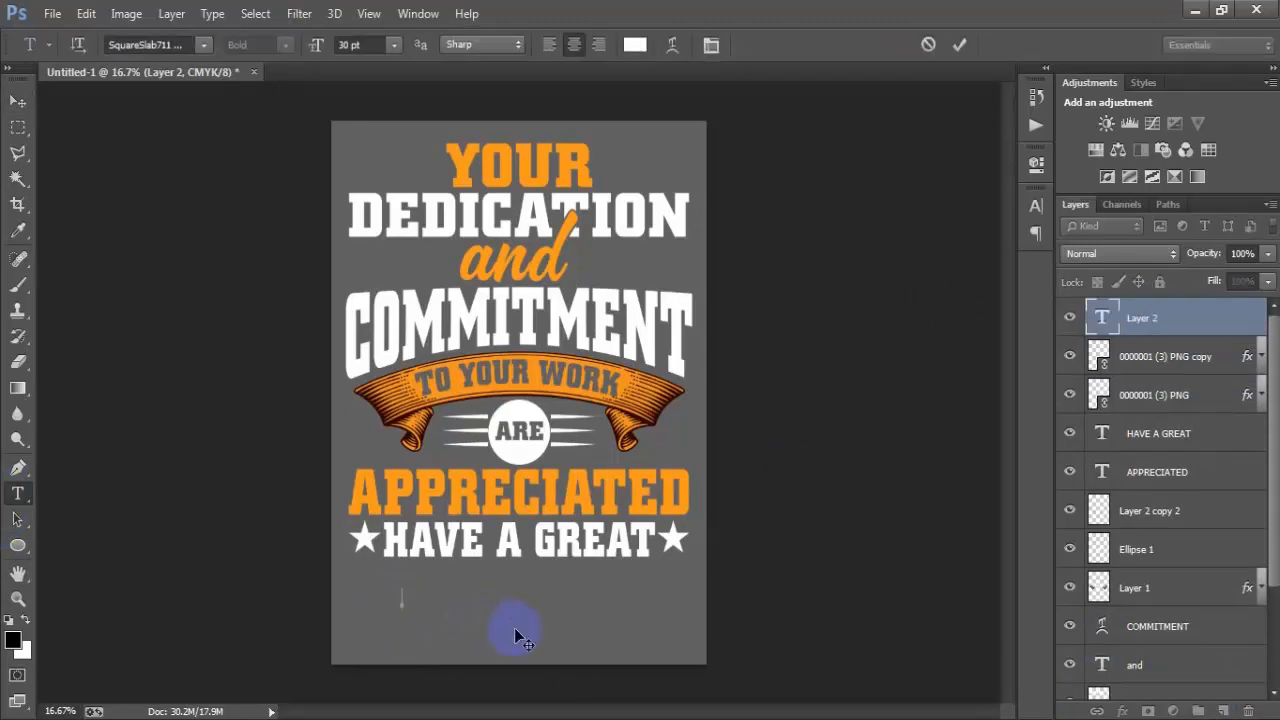
type("LAB")
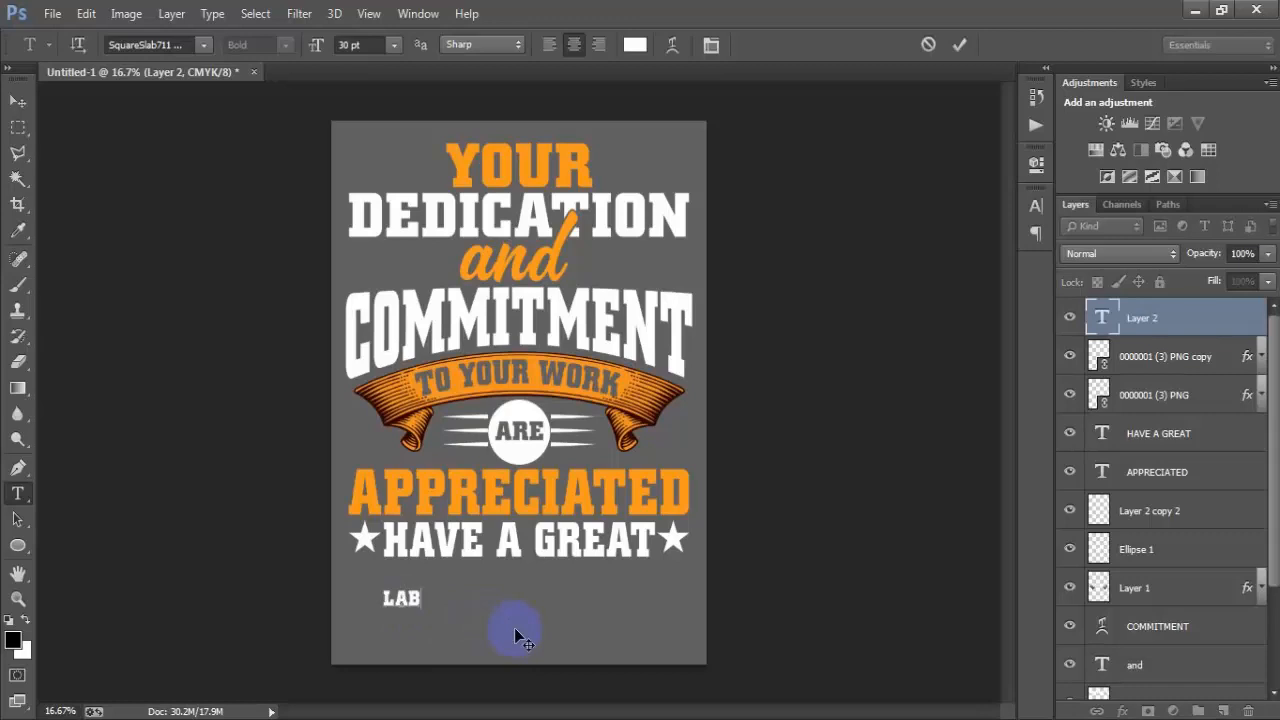
left_click(959, 44)
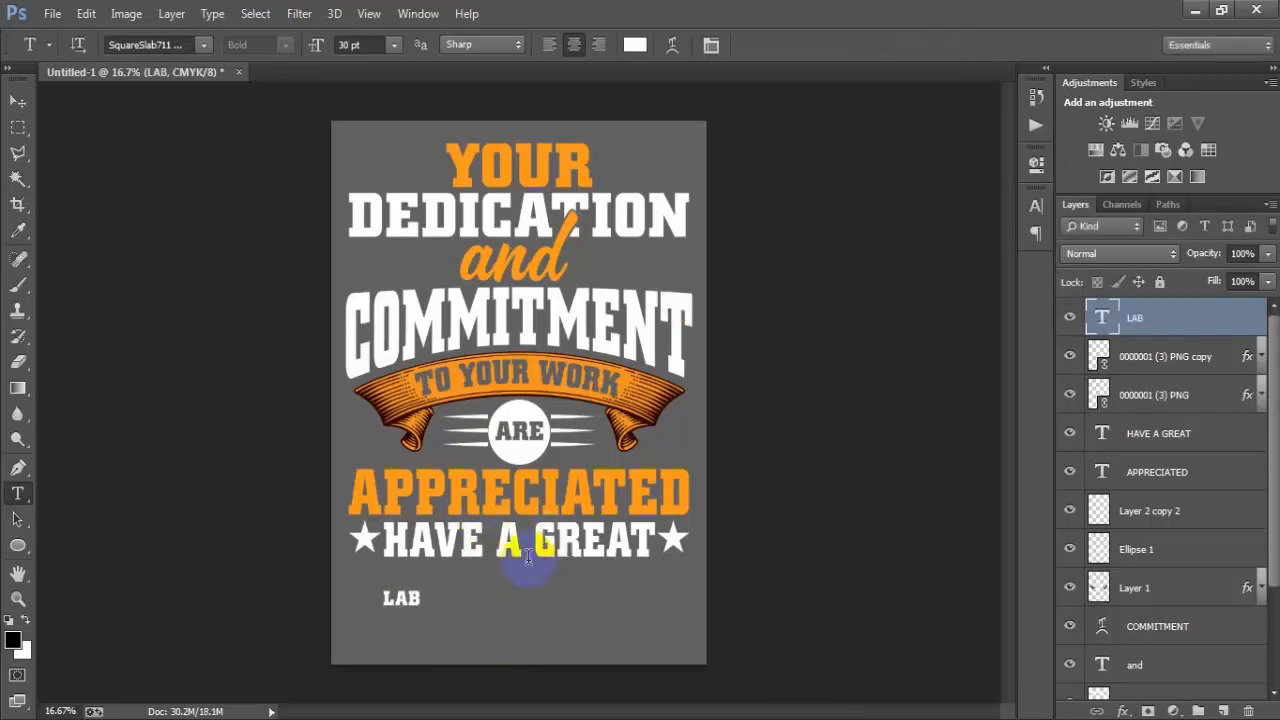
left_click(16, 102)
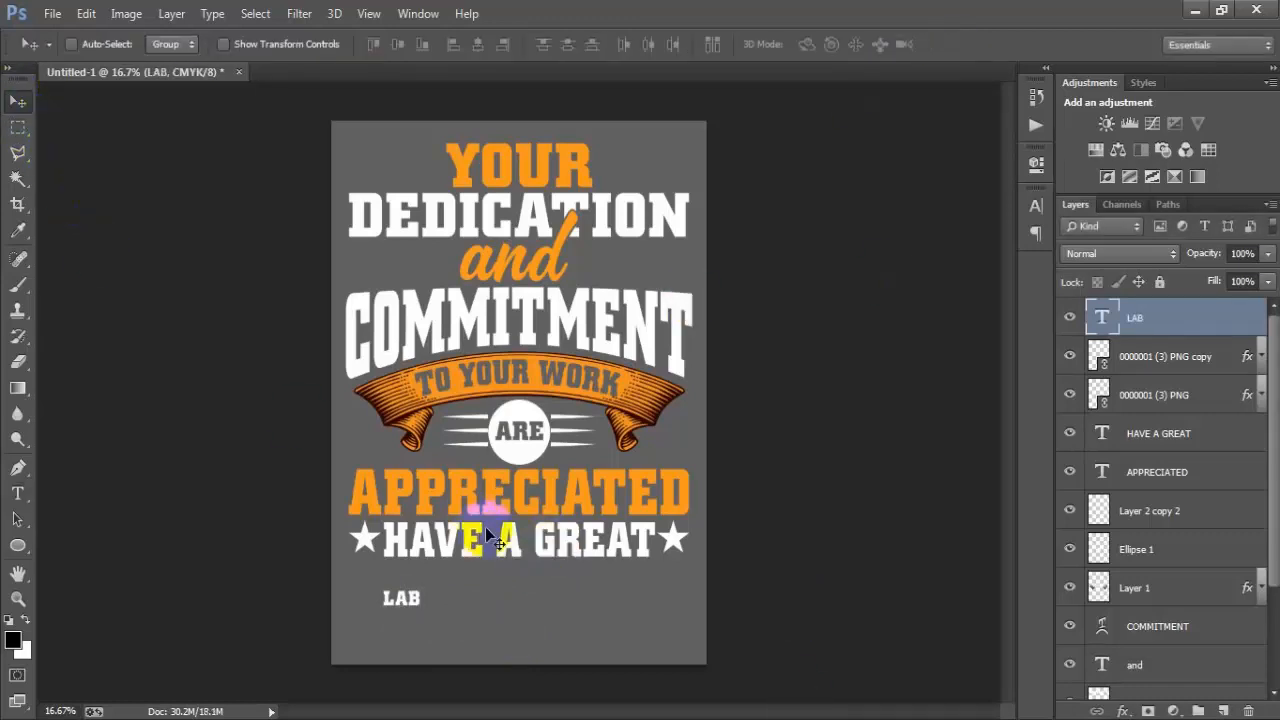
Step: Open the EPS file "0000001 (1)", rasterizing it at a resolution of 300 pixels/inch
left_click(52, 14)
left_click(70, 54)
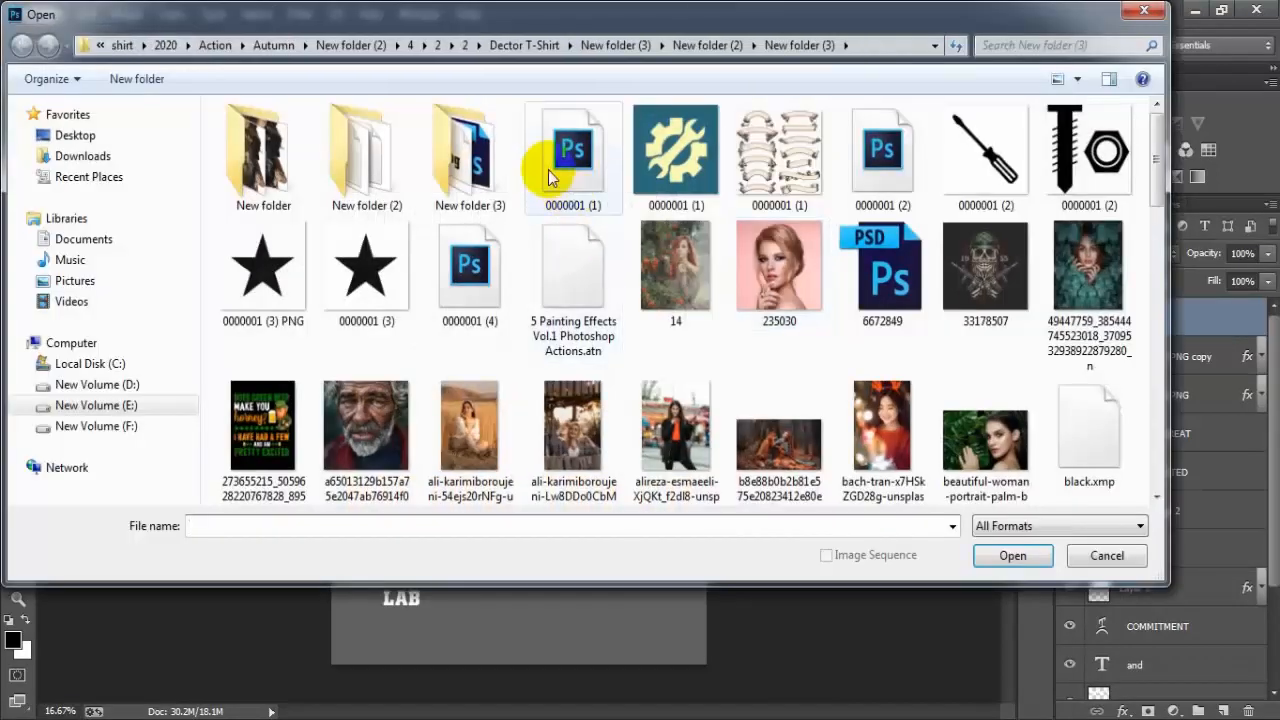
left_click(565, 160)
left_click(990, 556)
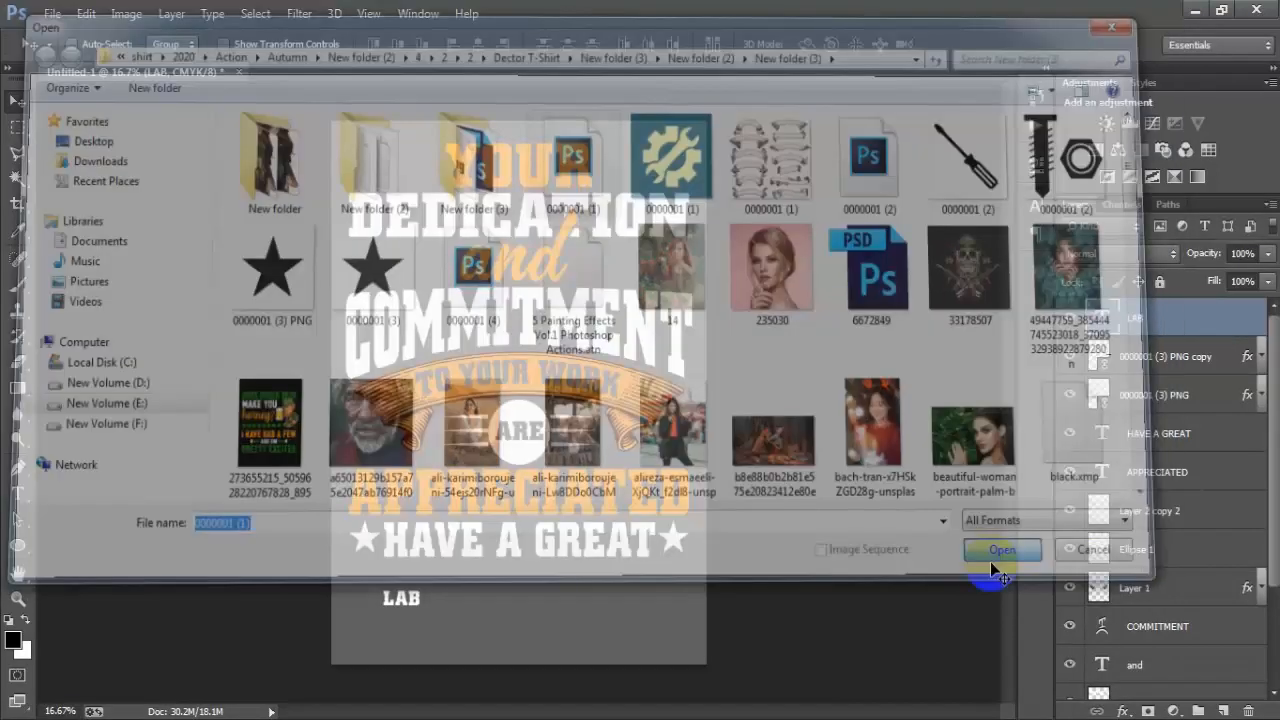
double_click(545, 308)
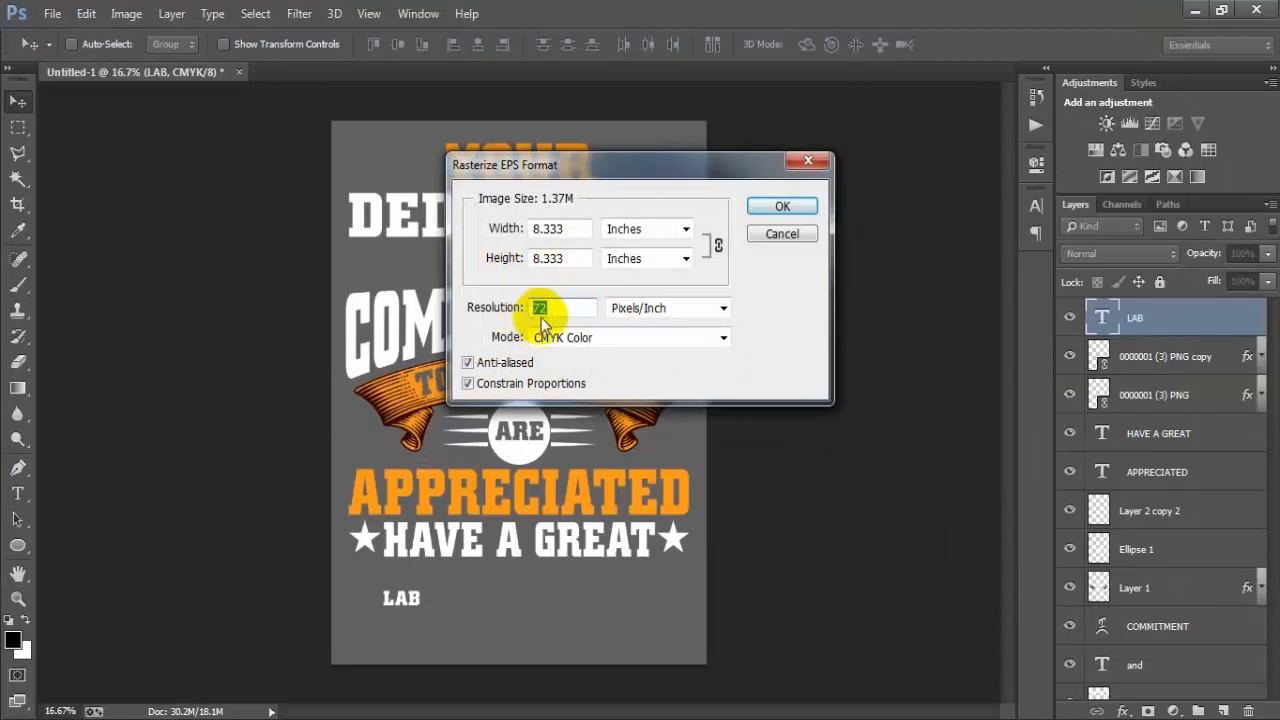
type("300")
key("Return")
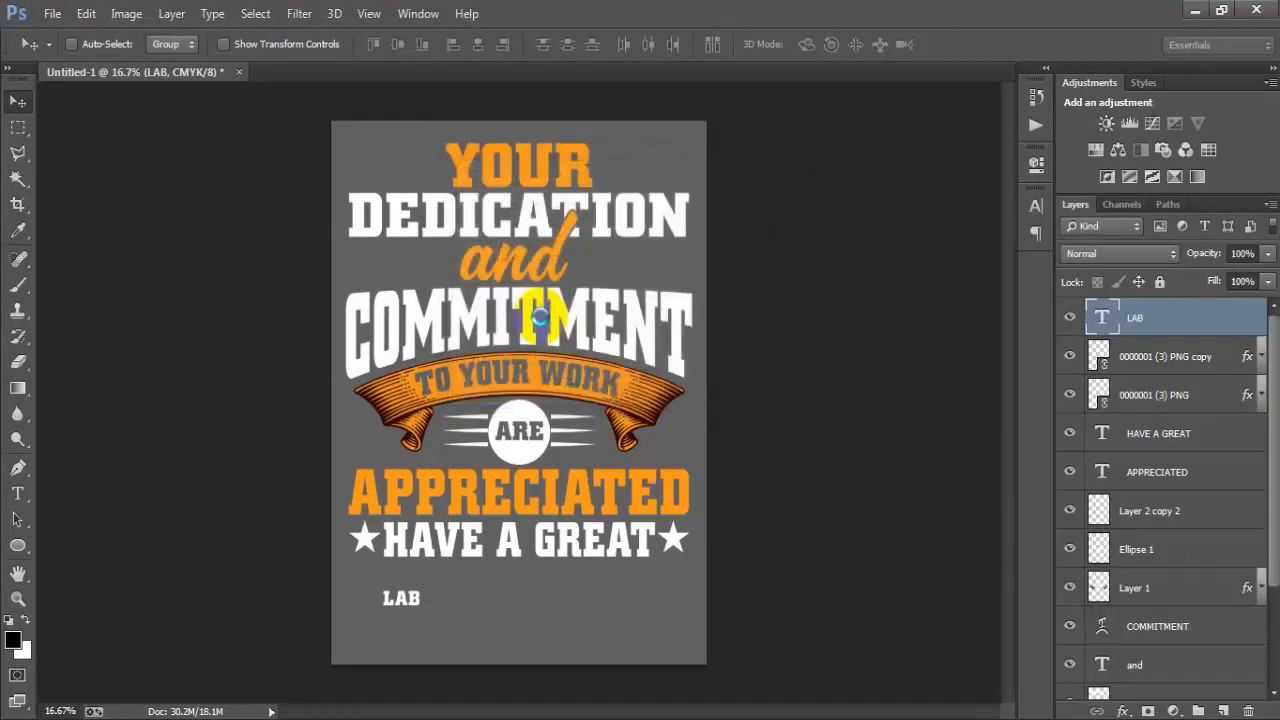
Step: Copy the gear-and-wrench artwork from the EPS document into the poster and shrink it to a small icon beside "LAB"
left_click_drag(529, 314, 485, 622)
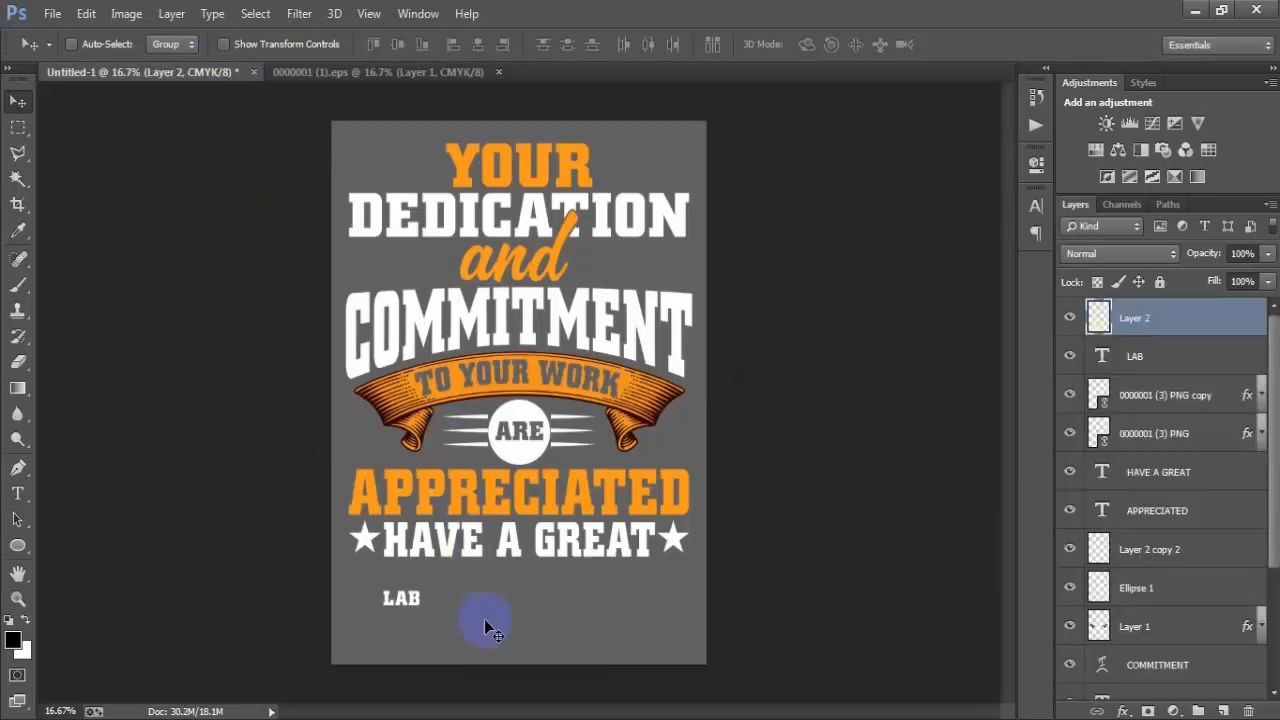
key("ctrl+t")
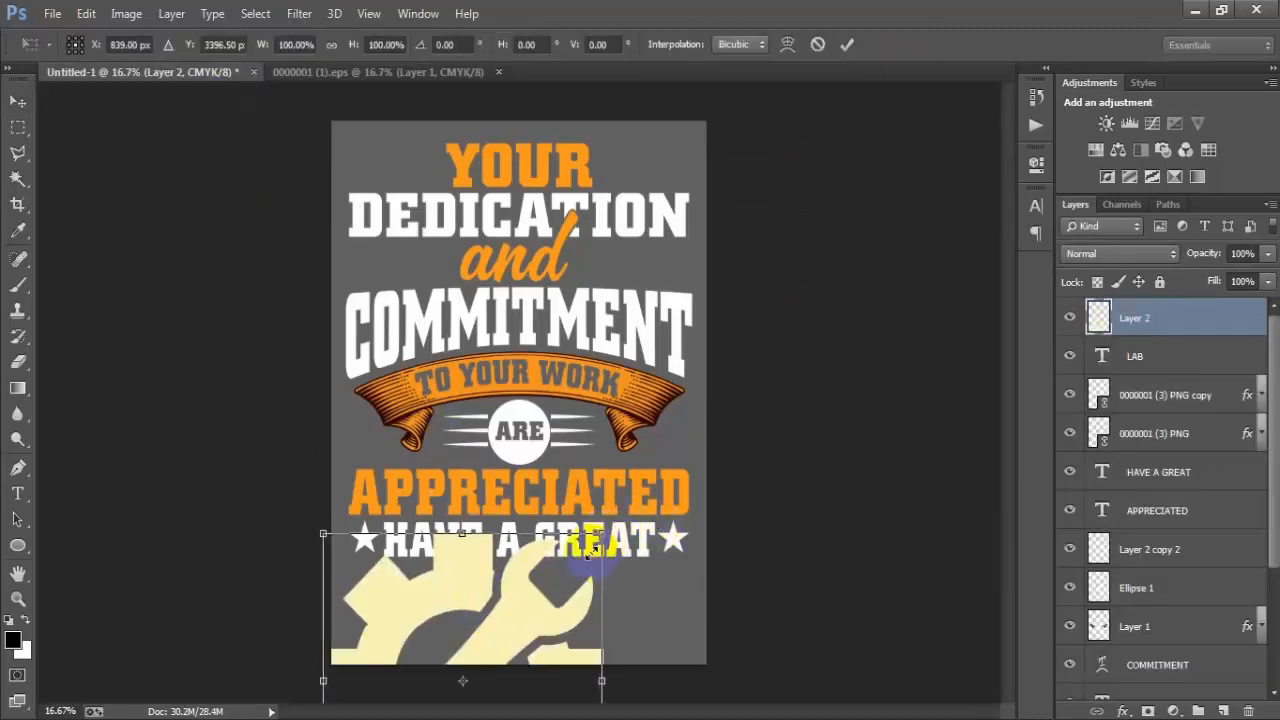
left_click_drag(602, 533, 465, 613)
left_click(846, 44)
Step: Shrink the gear icon further to letter height and place it directly after "LAB" to serve as the letter O
key("ctrl+t")
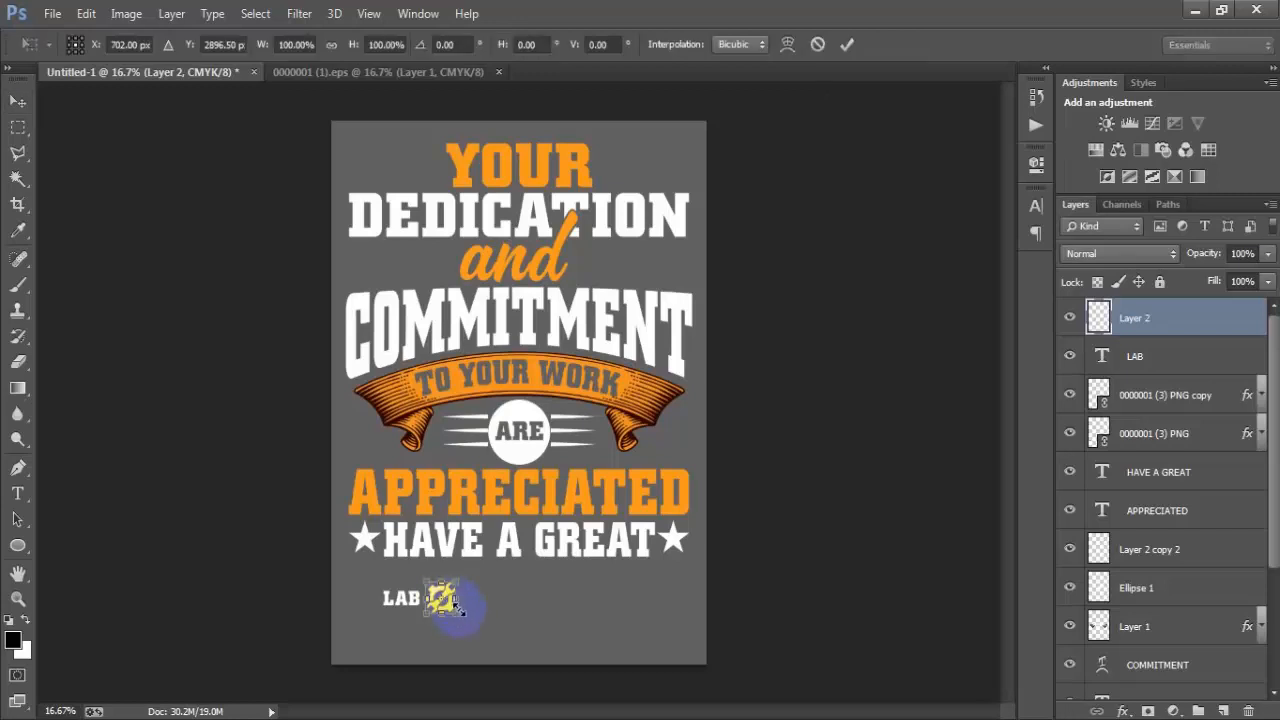
left_click_drag(455, 615, 442, 607)
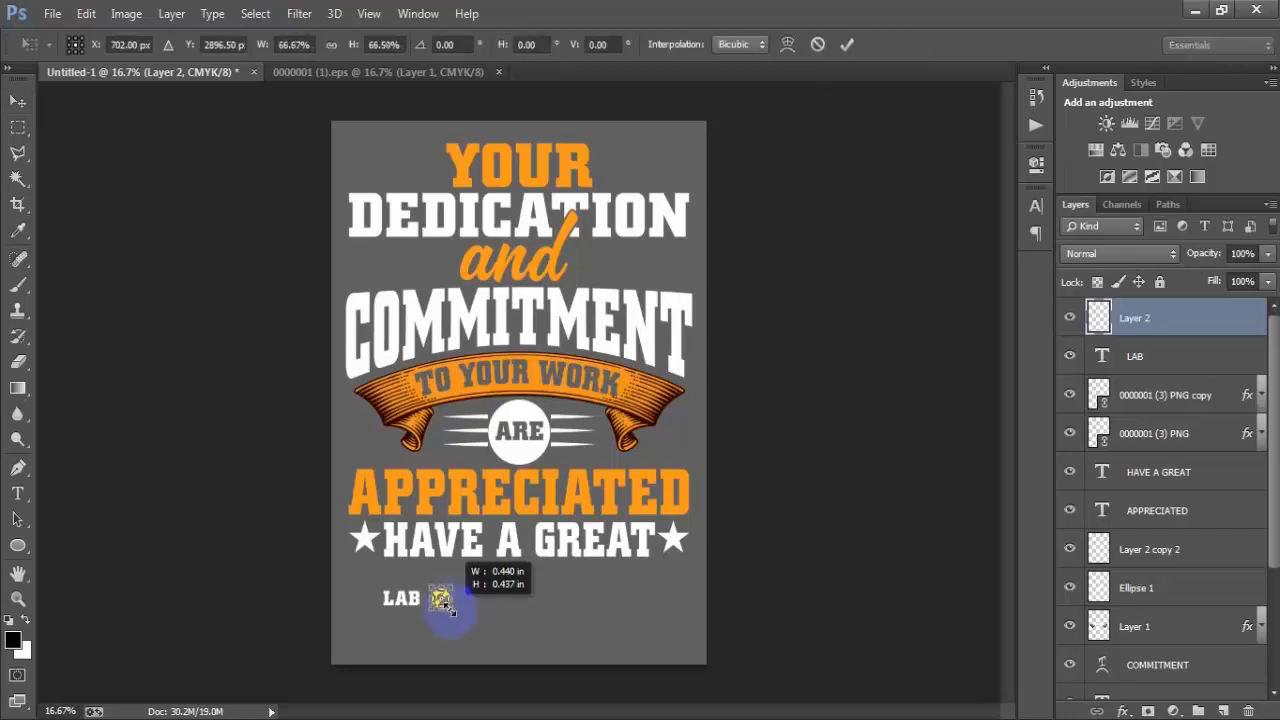
left_click(850, 48)
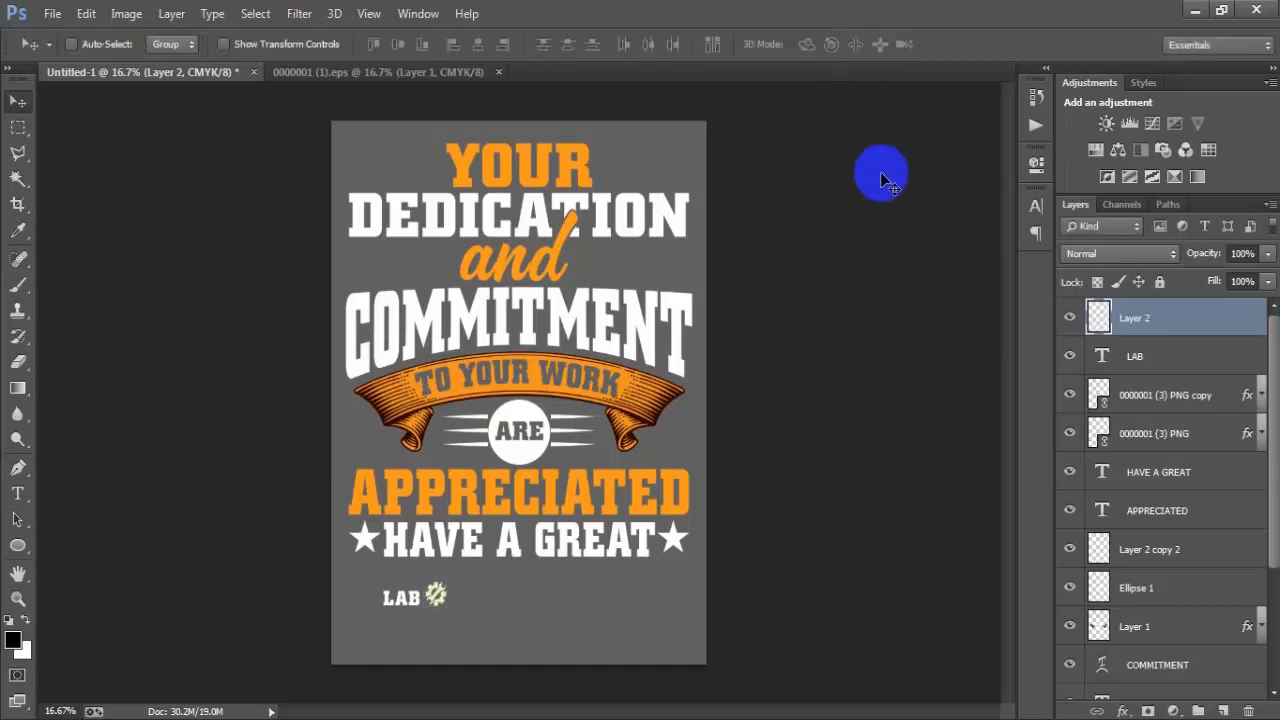
key("ctrl+t")
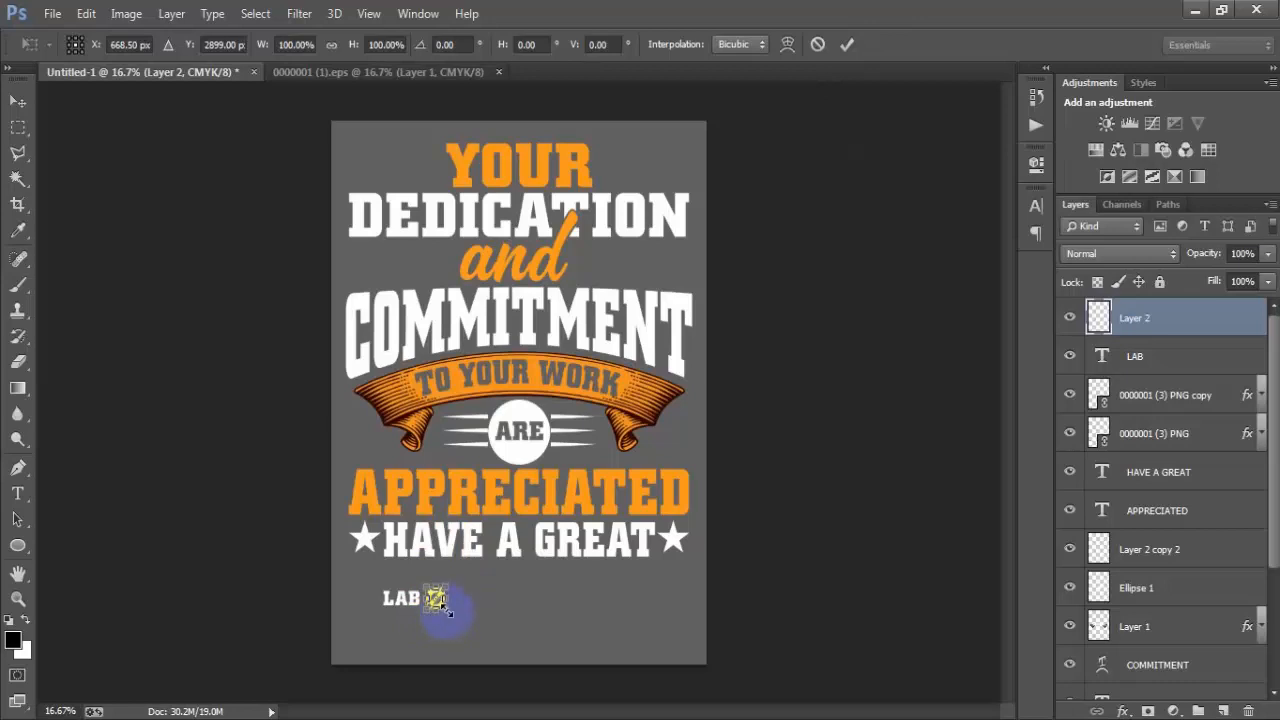
left_click_drag(447, 612, 449, 611)
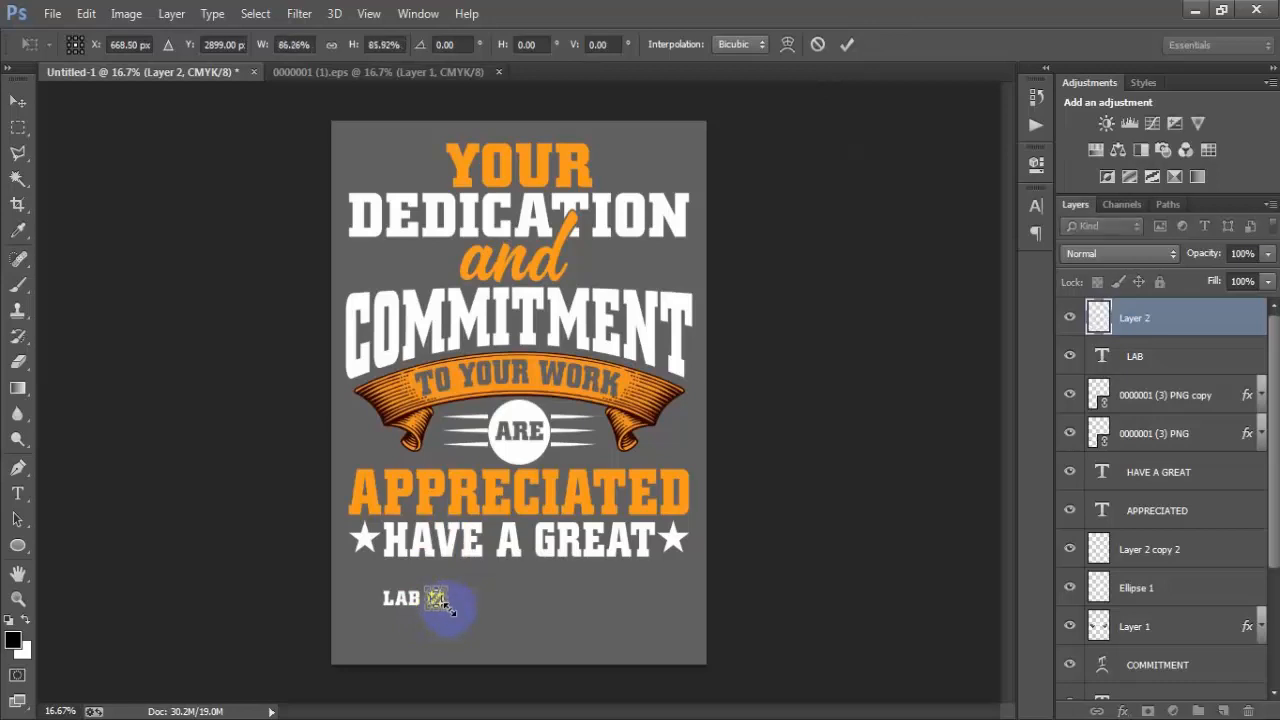
left_click(846, 45)
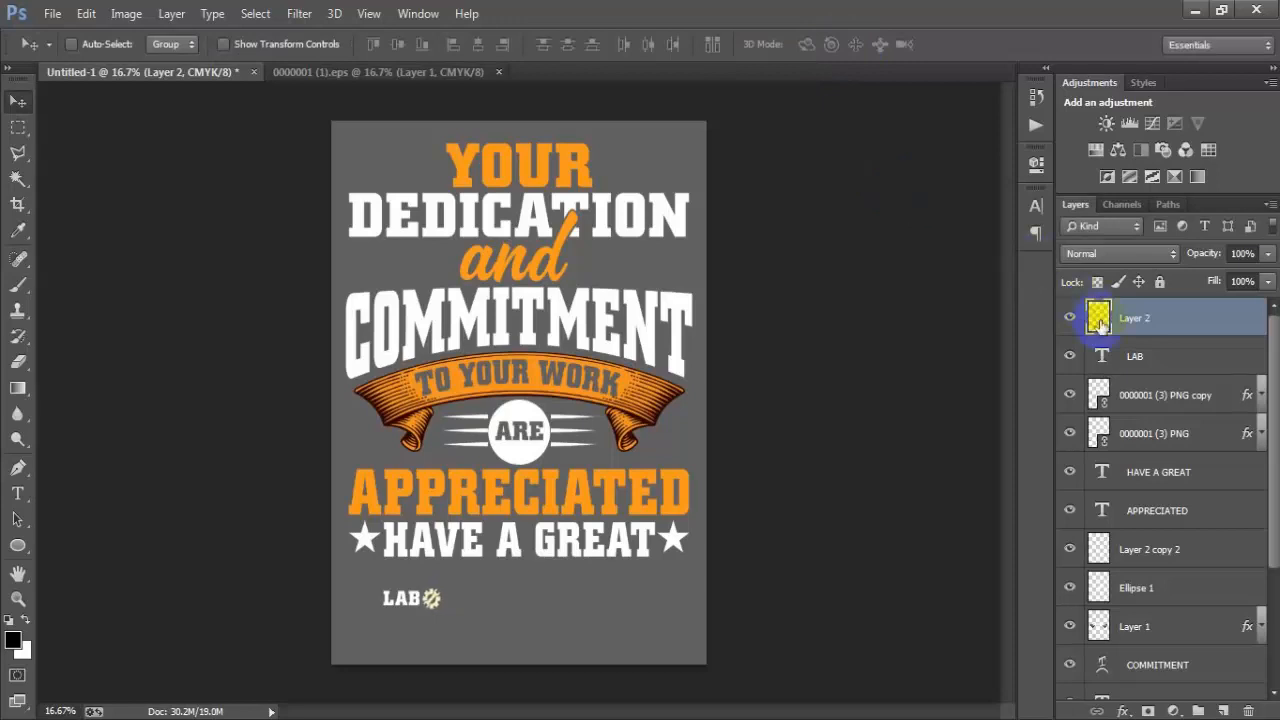
Step: Duplicate the "LAB" text layer and shift the copy horizontally past the gear icon
left_click(1137, 360)
key("ctrl+j")
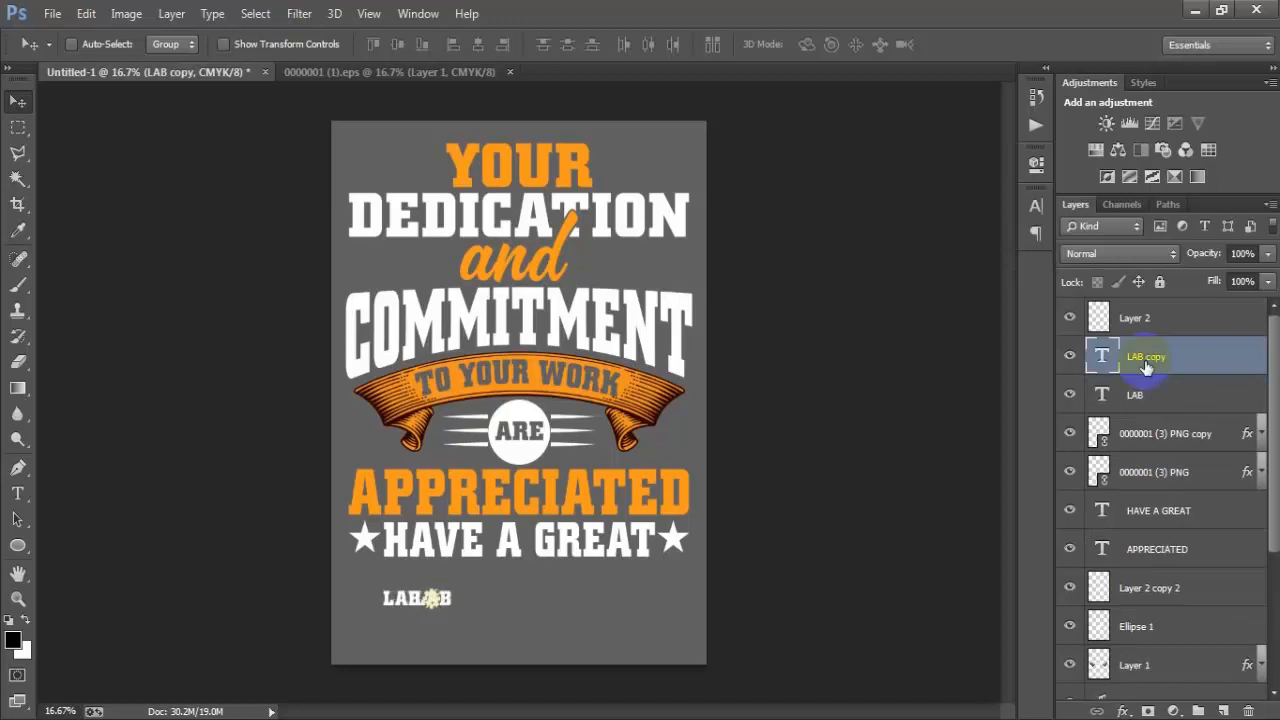
key("shift+Right")
key("shift+Right")
key("shift+Right")
key("shift+Right")
key("shift+Right")
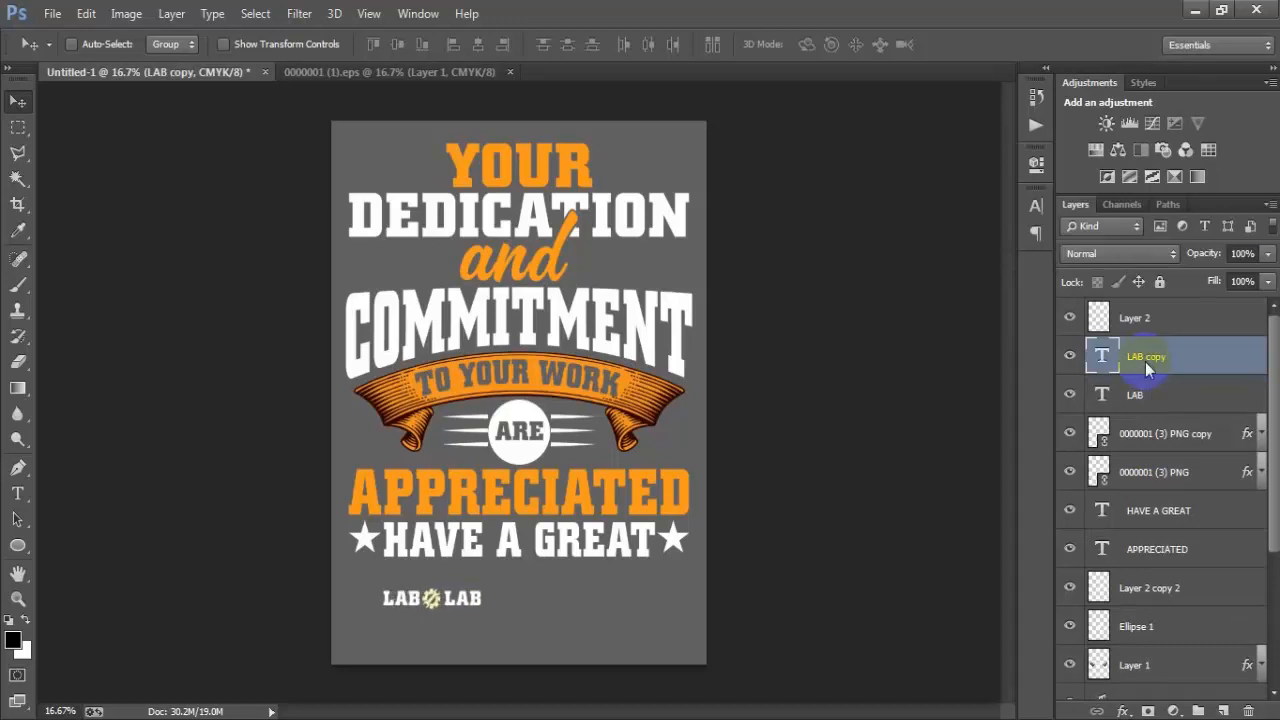
Step: Change the copied text to "R" and close up the spacing between the gear icon and the "R" to form "LABOR"
key("t")
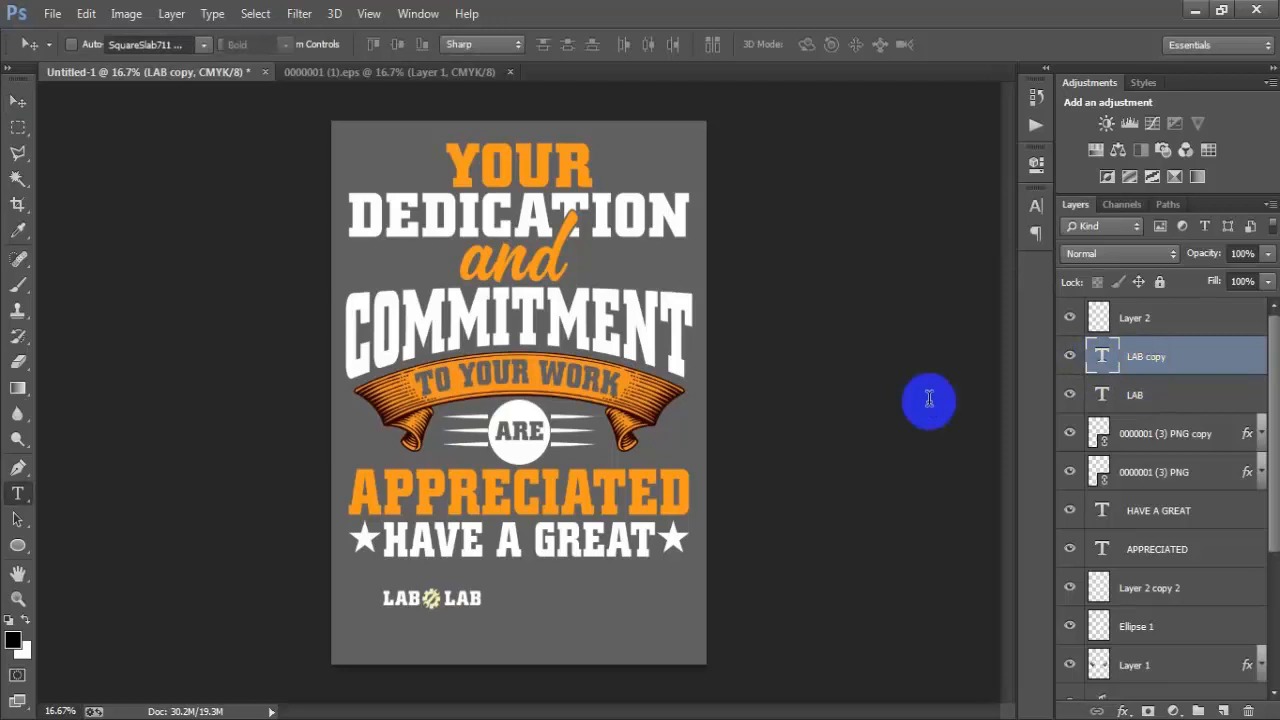
key("Return")
type("DAY!")
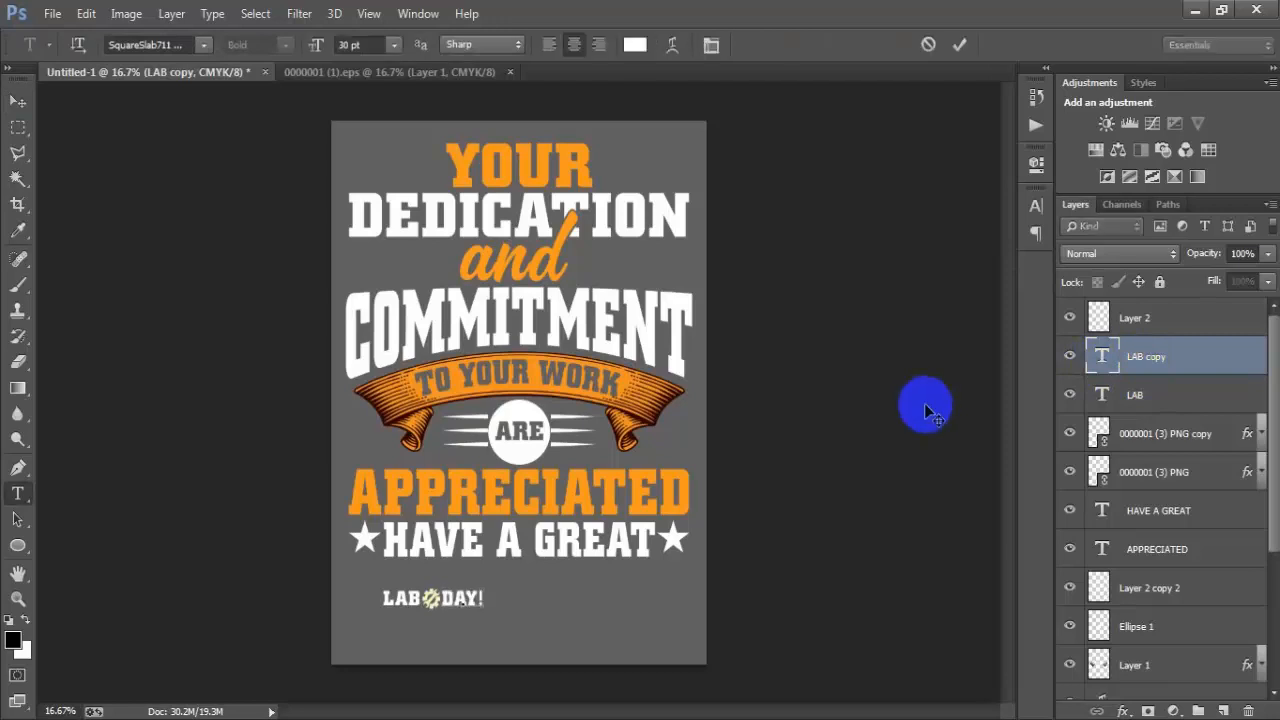
key("BackSpace")
key("BackSpace")
key("BackSpace")
left_click(959, 44)
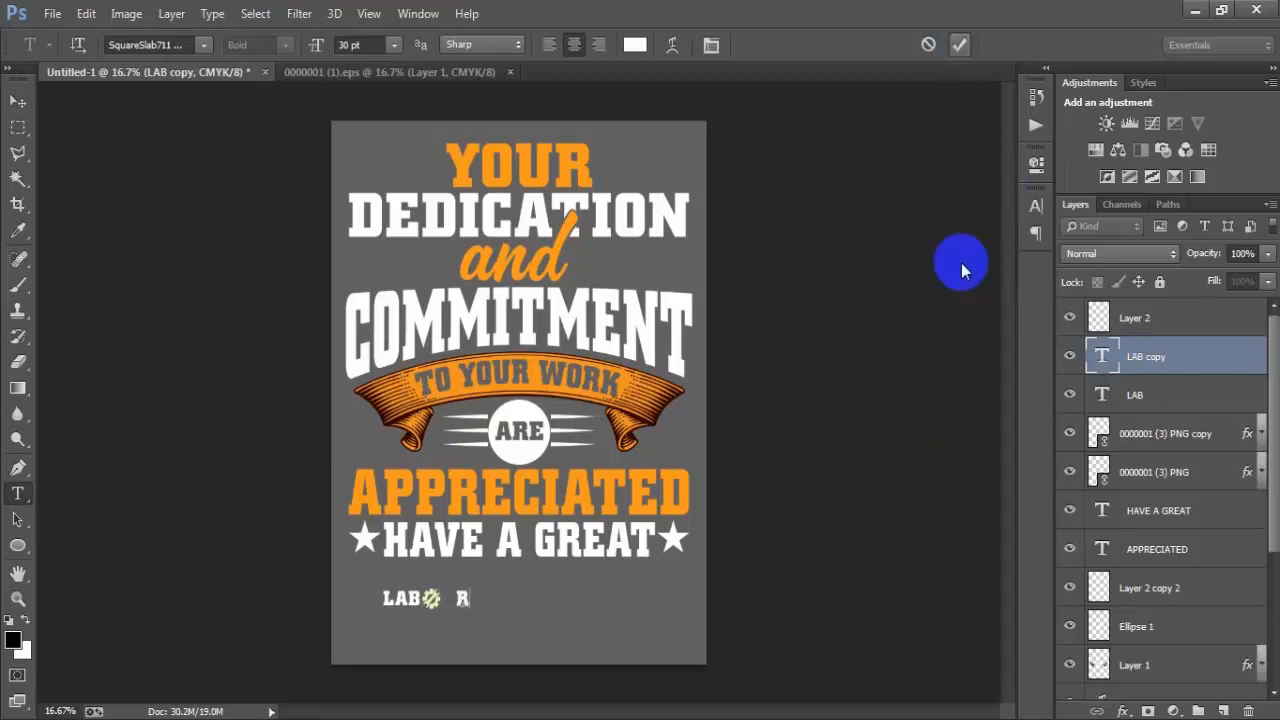
key("v")
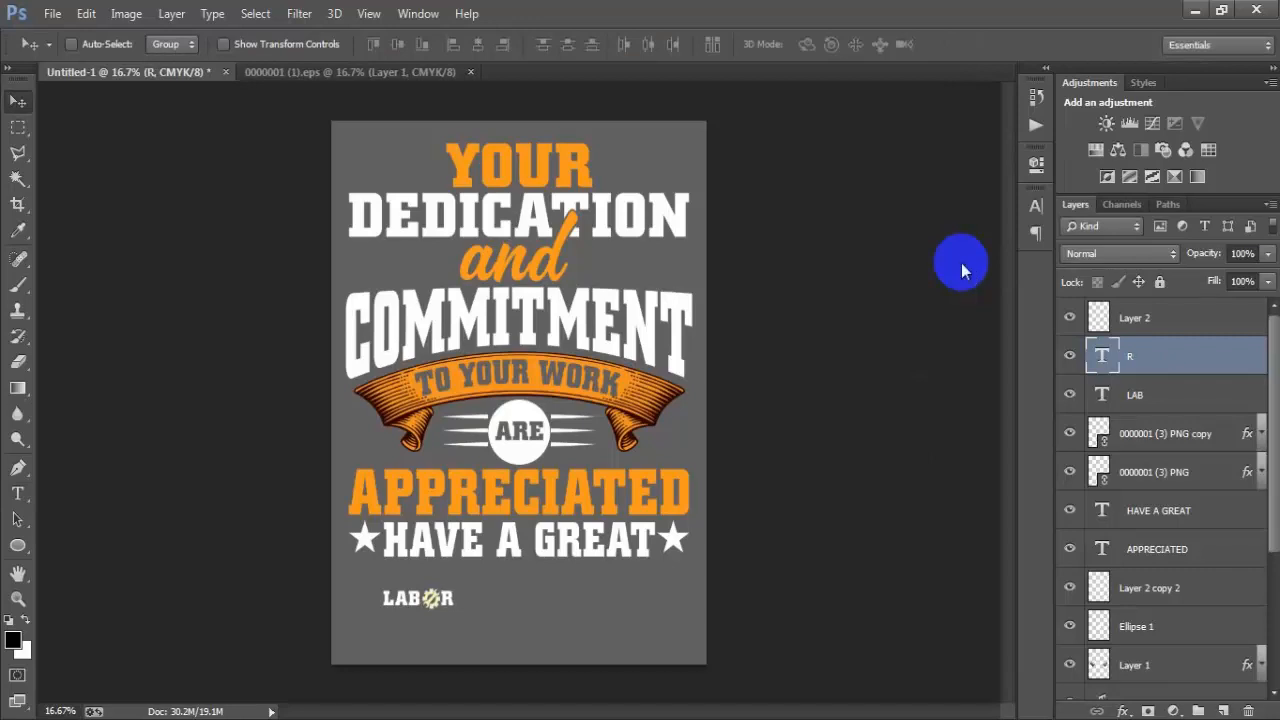
left_click(1158, 331)
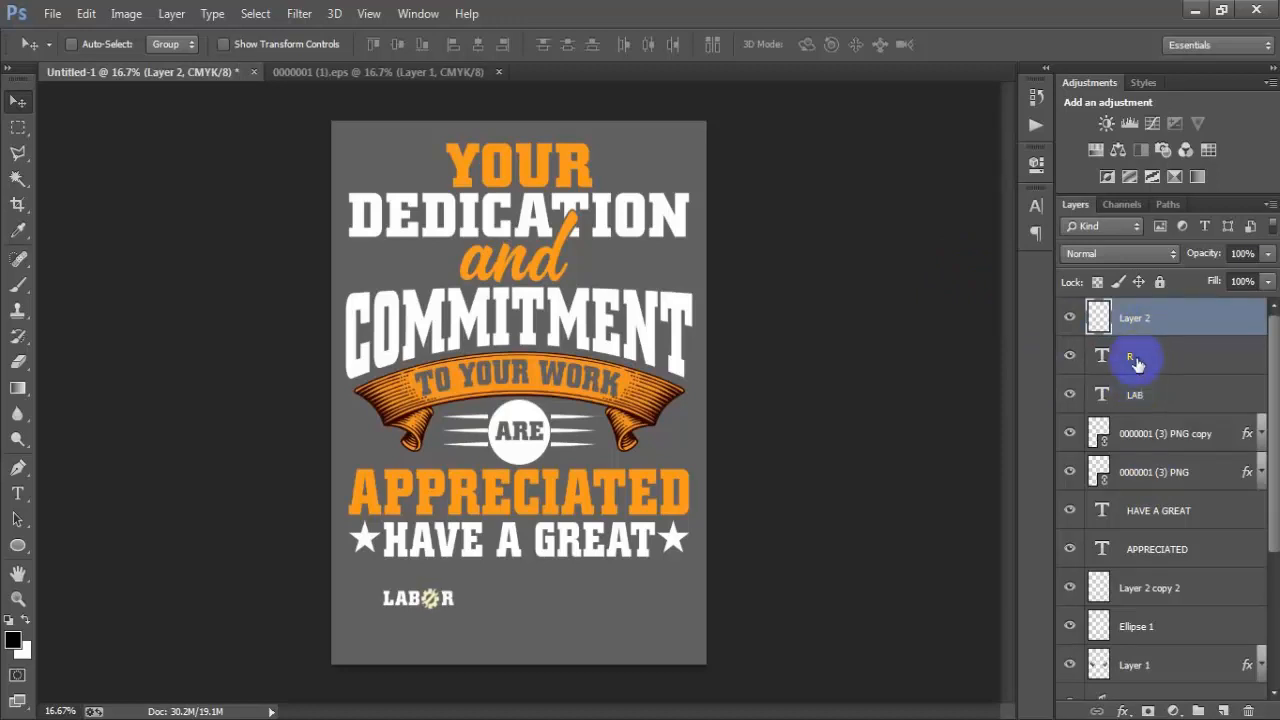
left_click(1137, 360)
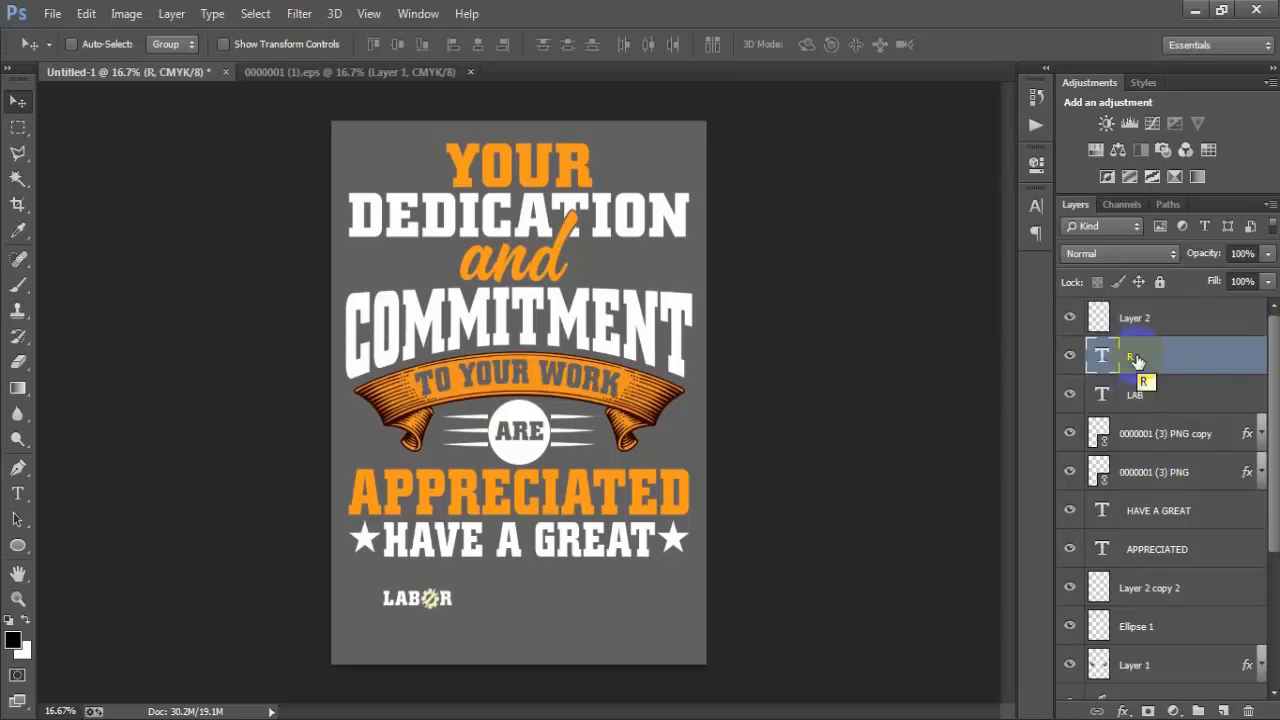
Step: Duplicate the "R" text layer, shift the copy past the original and change its text to "DAY!"
key("ctrl+j")
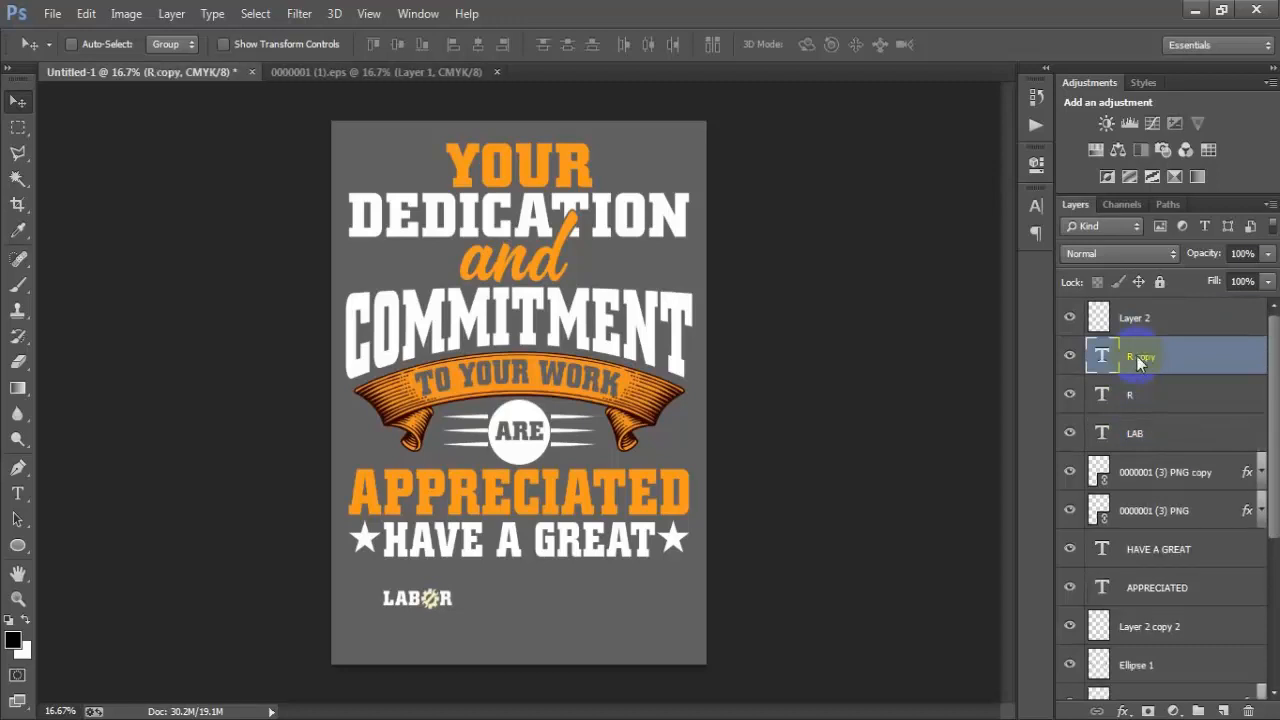
key("Right")
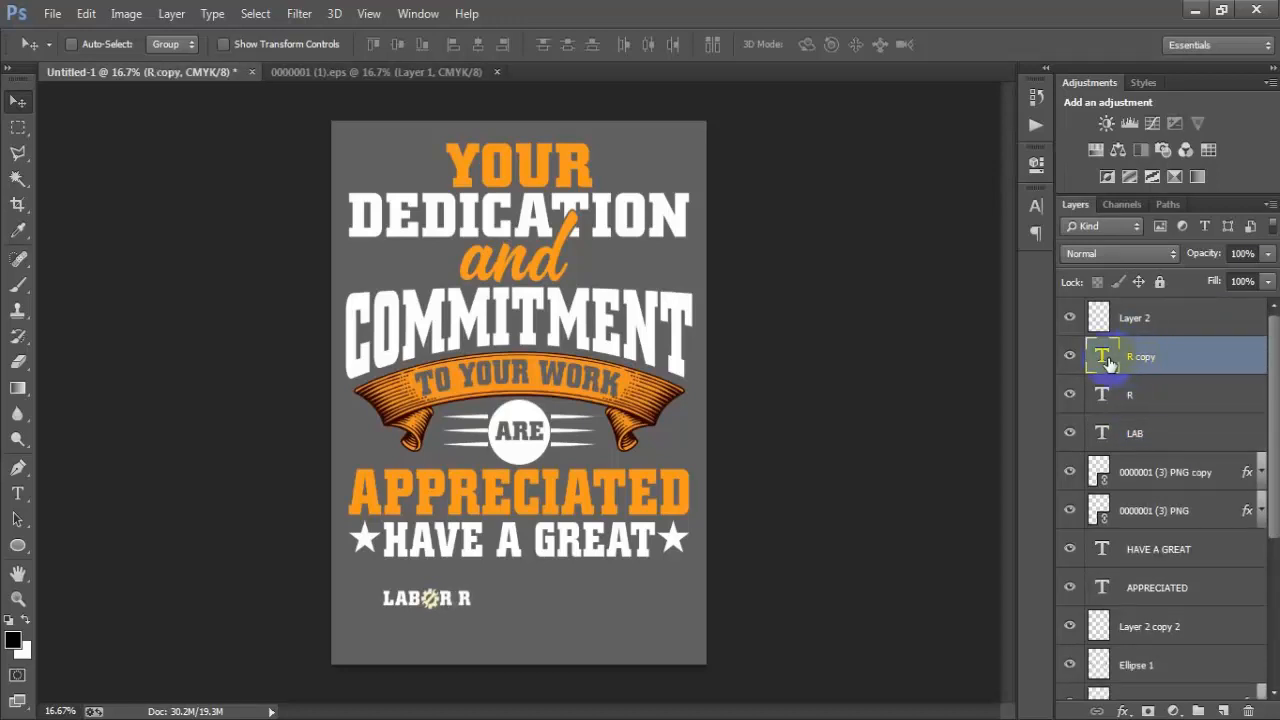
key("t")
key("Return")
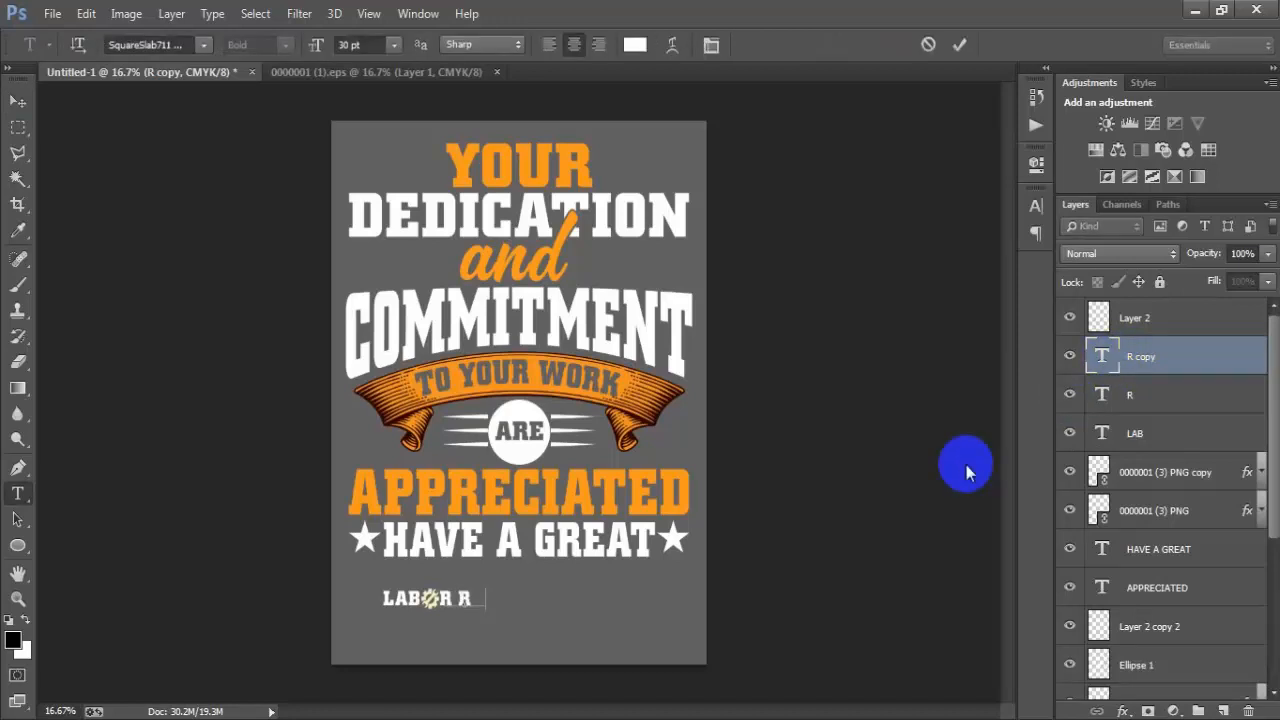
type("DAY!")
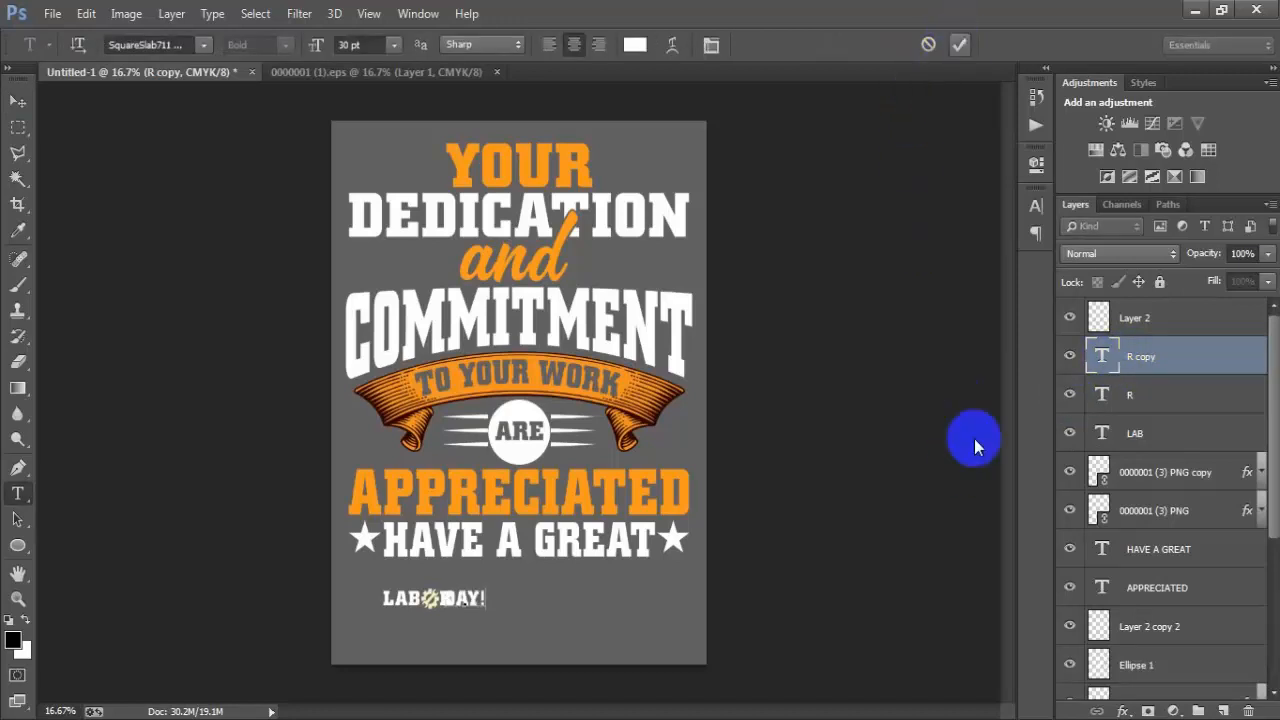
key("ctrl+Return")
Step: Shift "DAY!" away from the "R" so that a word space separates it from "LABOR"
key("v")
key("shift+Right")
key("shift+Right")
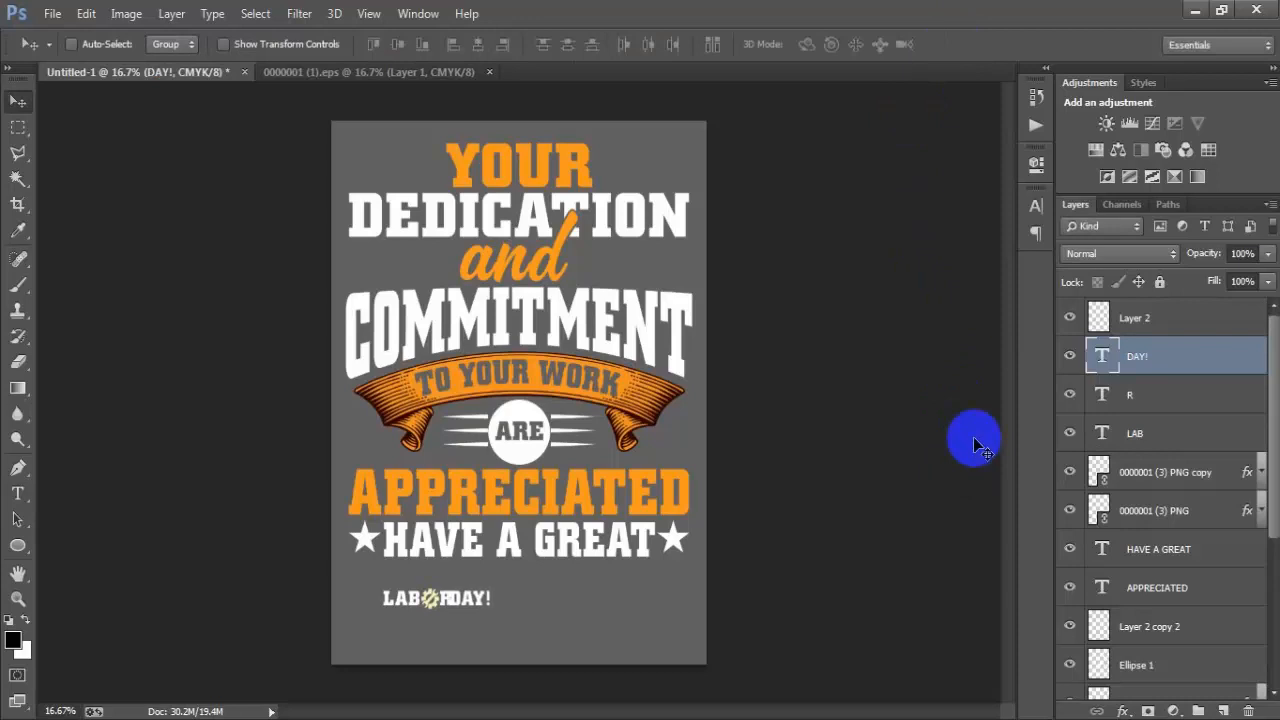
key("shift+Right")
key("shift+Right")
key("shift+Right")
key("shift+Right")
key("shift+Right")
Step: Merge the gear, "DAY!", "R" and "LAB" layers into one and move it to the middle below "HAVE A GREAT"
left_click(1175, 318)
left_click(1166, 432, "shift")
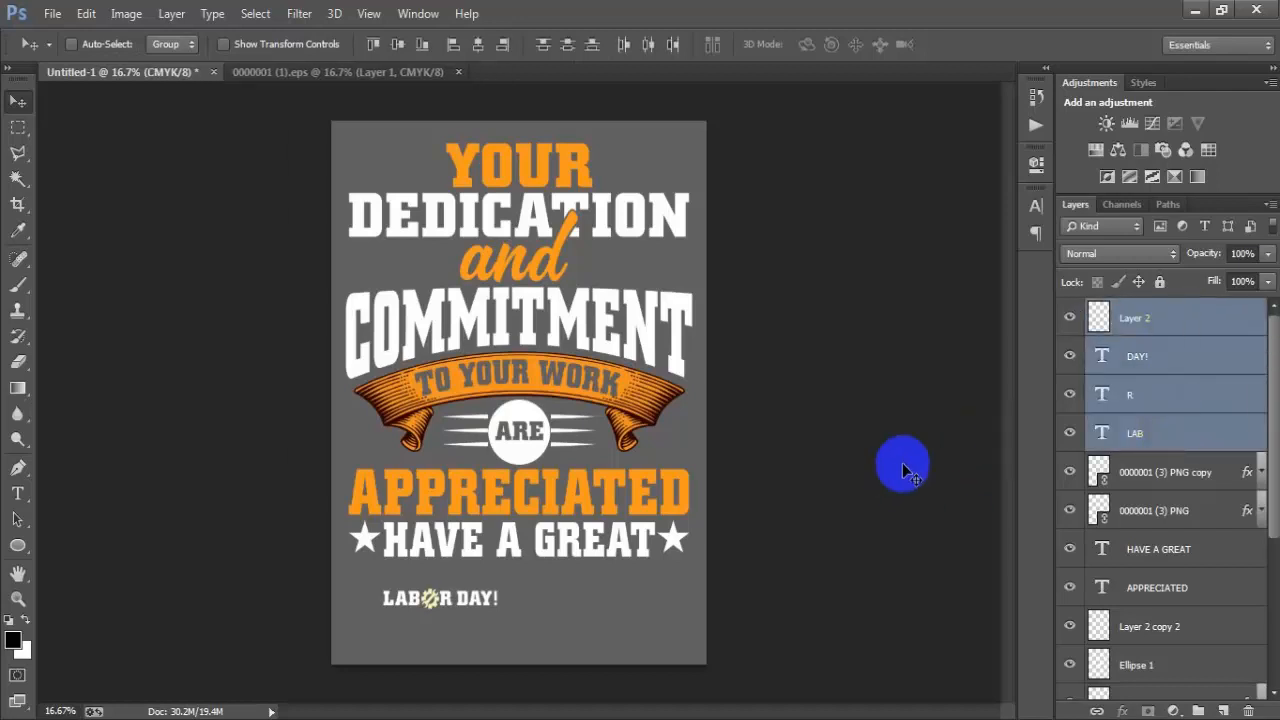
key("ctrl+e")
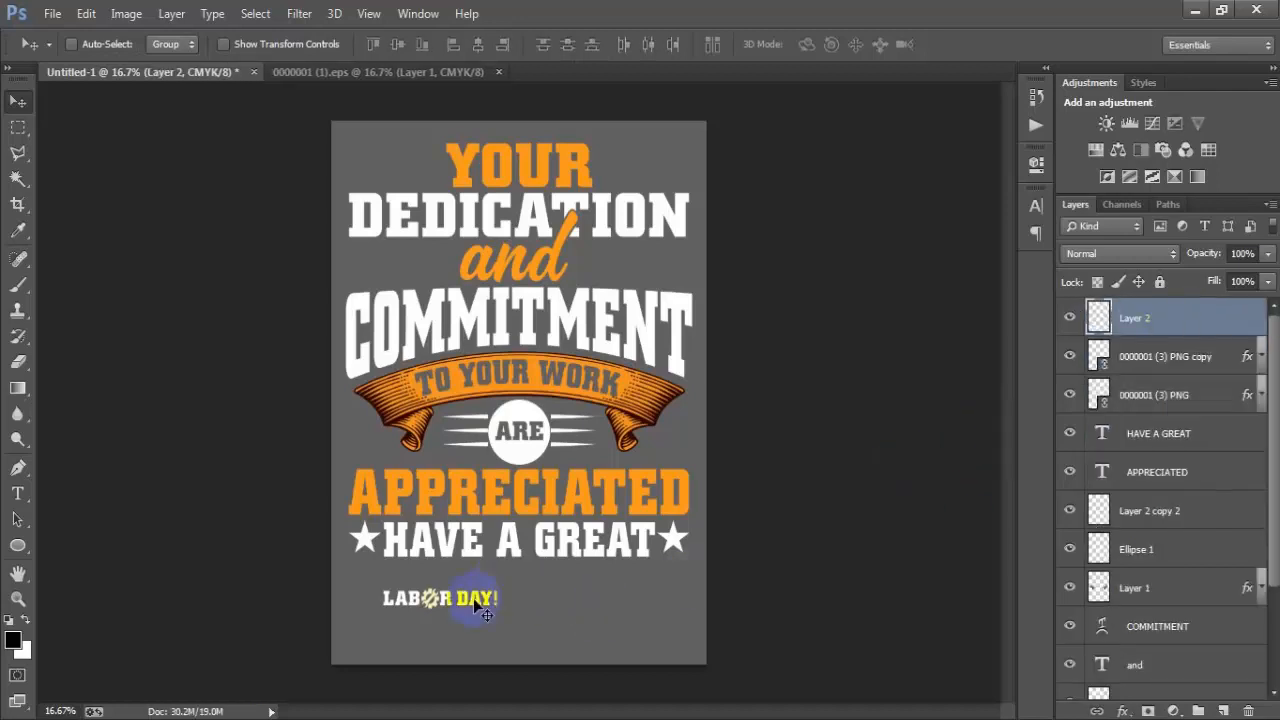
left_click_drag(470, 604, 549, 603)
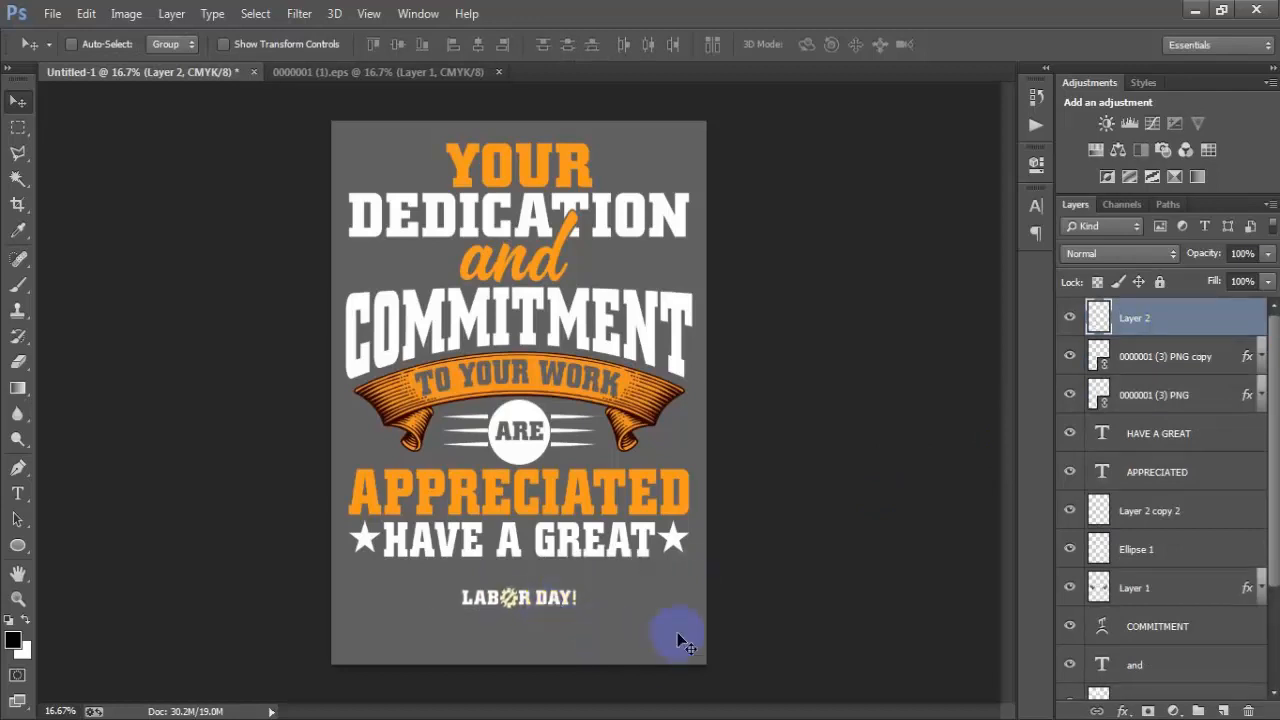
Step: Scale the merged "LABOR DAY!" line proportionally to about 299% so it matches the width of "APPRECIATED"
key("ctrl+t")
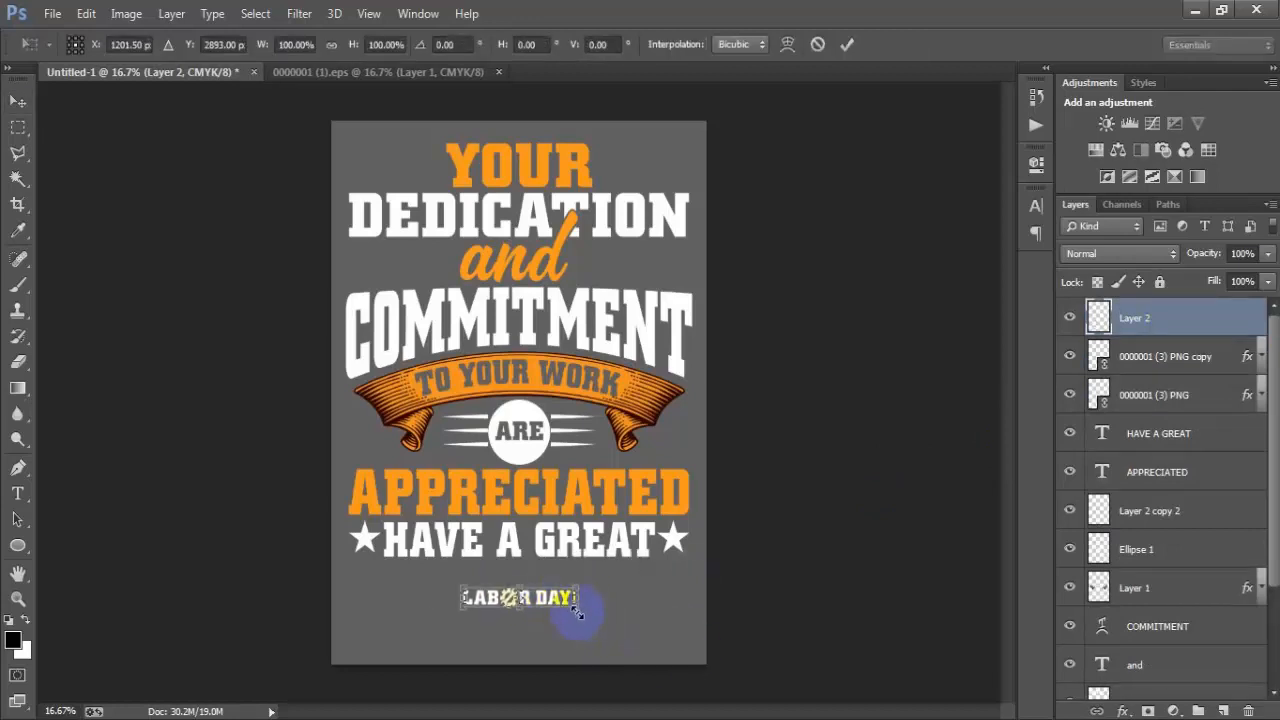
left_click_drag(578, 612, 688, 660)
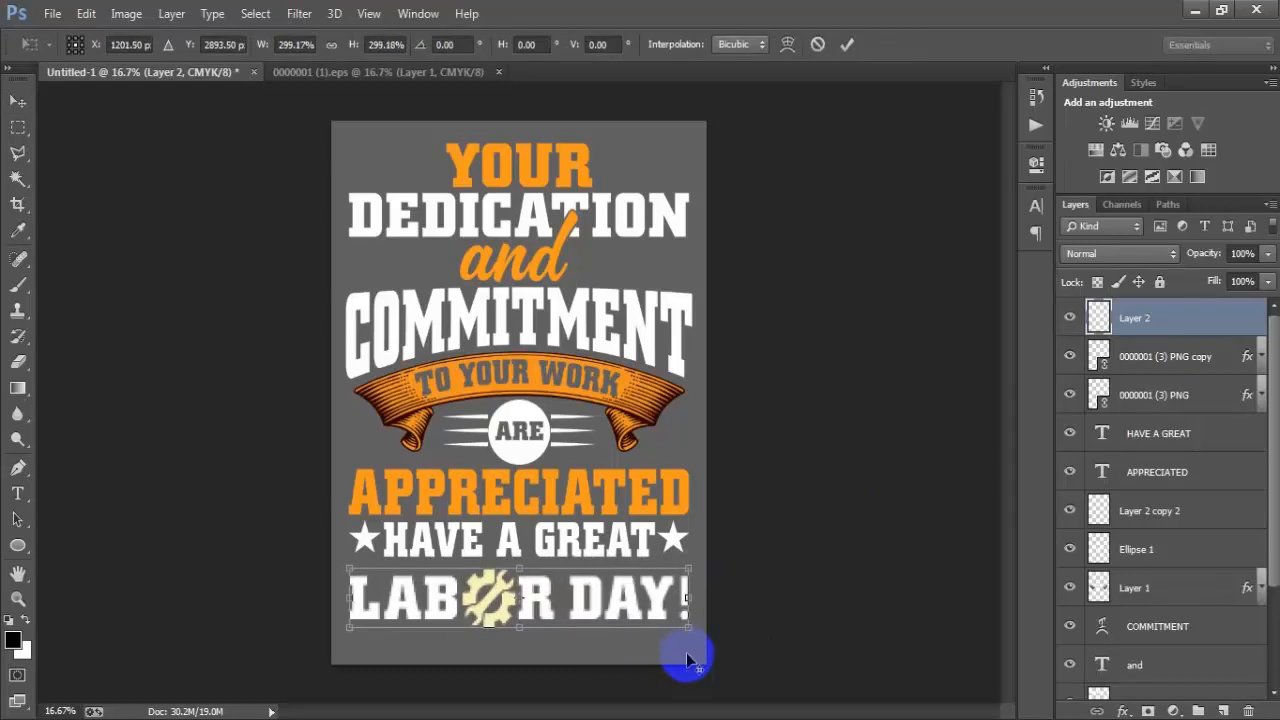
key("Return")
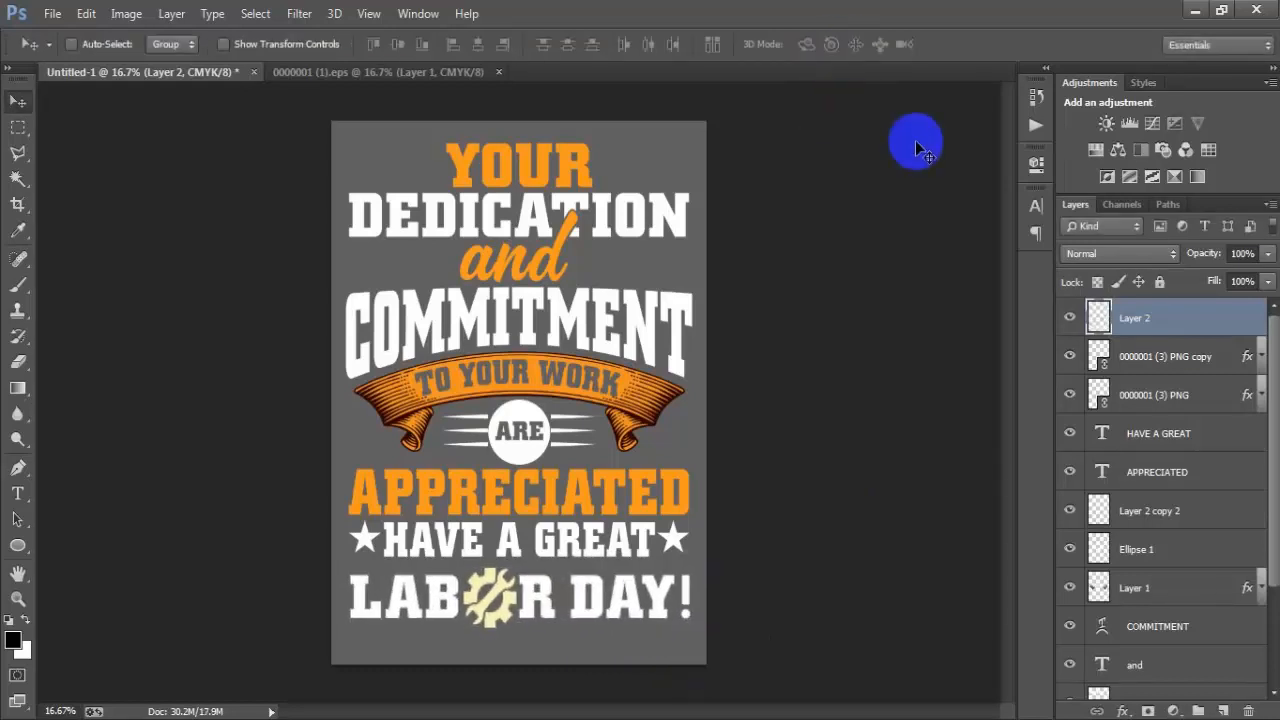
Step: Nudge the "LABOR DAY!" line up closer to "HAVE A GREAT" and adjust its horizontal position
key("shift+Right")
key("shift+Right")
key("shift+Right")
key("shift+Up")
key("shift+Up")
key("shift+Up")
key("shift+Up")
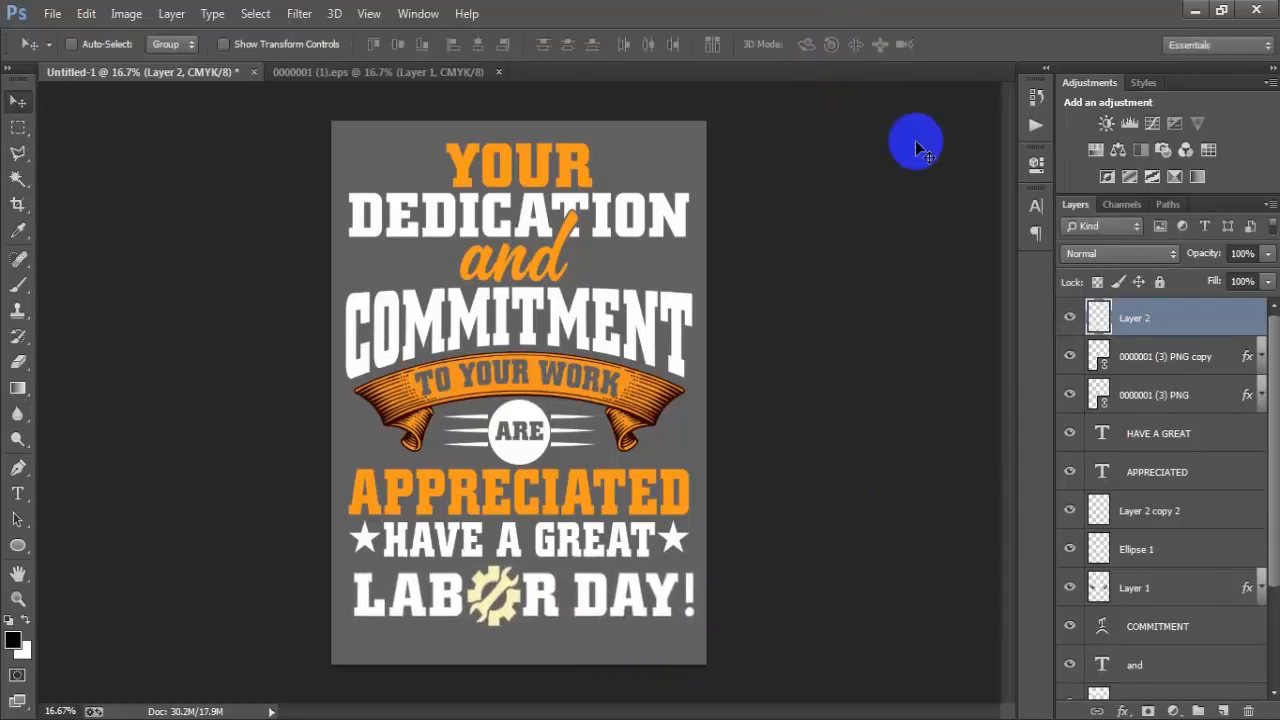
key("shift+Left")
key("shift+Left")
key("Left")
key("Left")
key("Left")
key("Left")
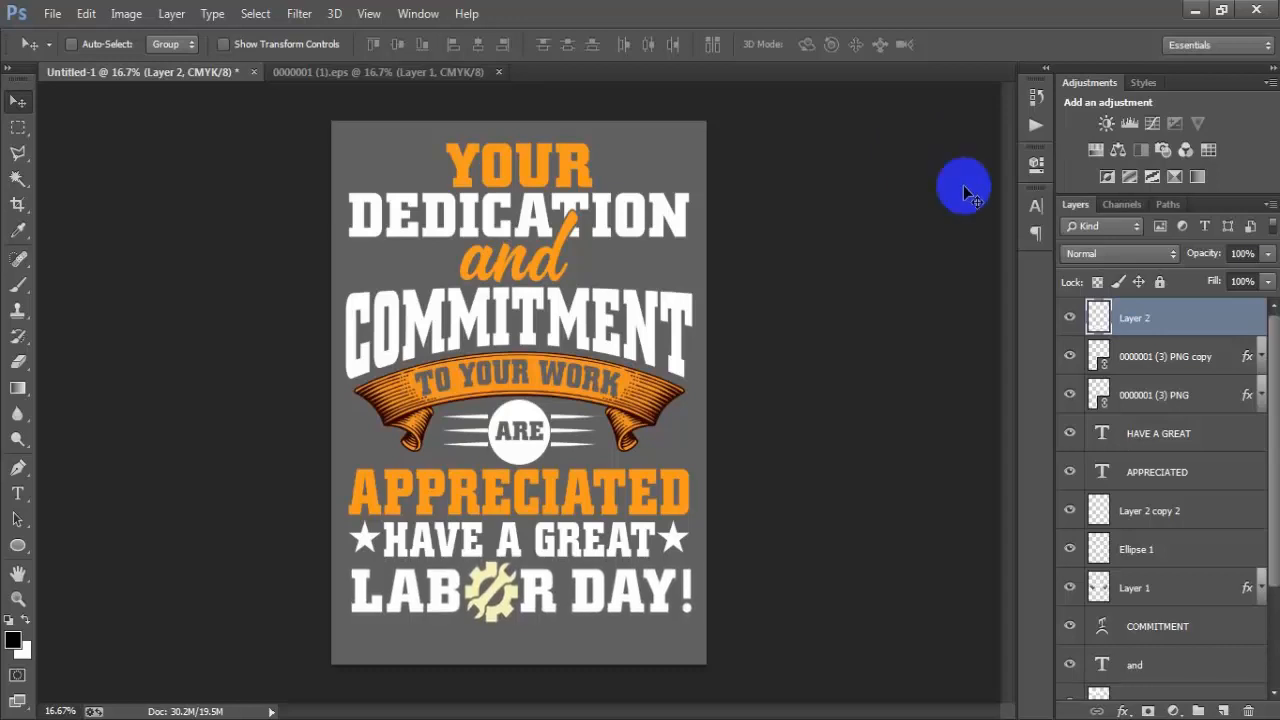
Step: Center the "LABOR DAY!" layer horizontally on the Background and stretch its width slightly with Free Transform
scroll(1143, 655, "down", 4)
left_click(1145, 680)
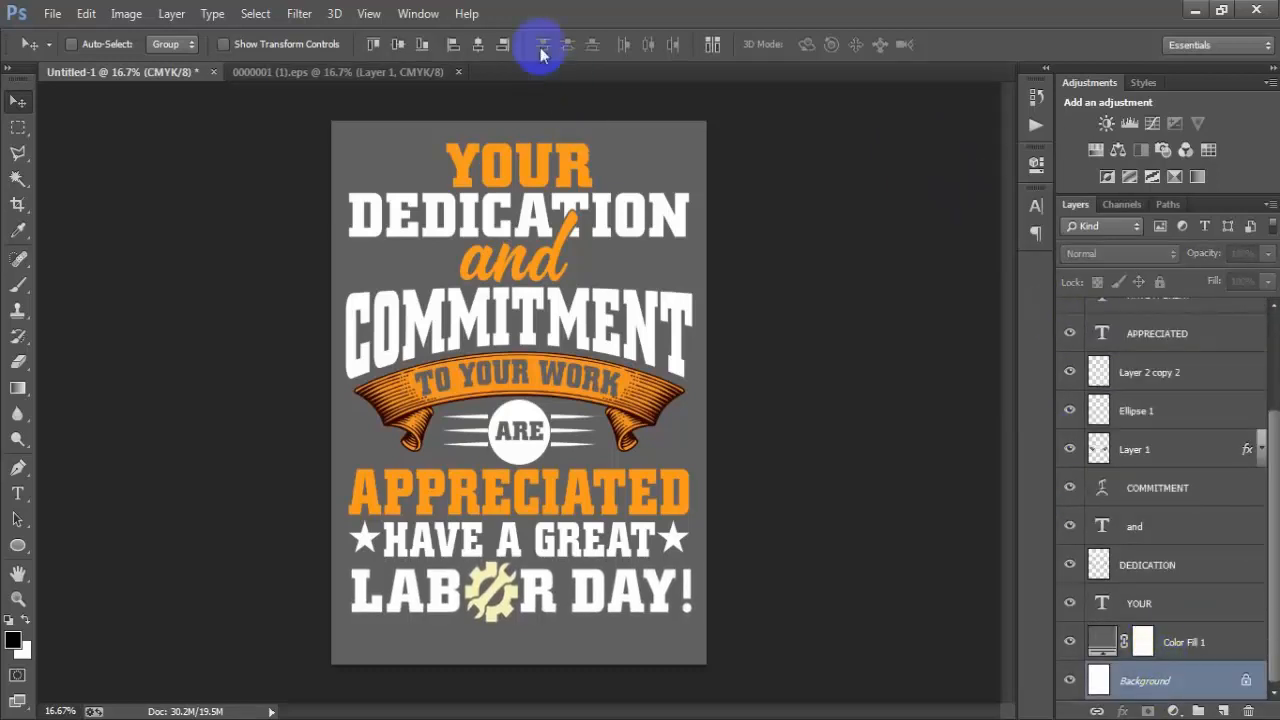
scroll(1237, 405, "up", 4)
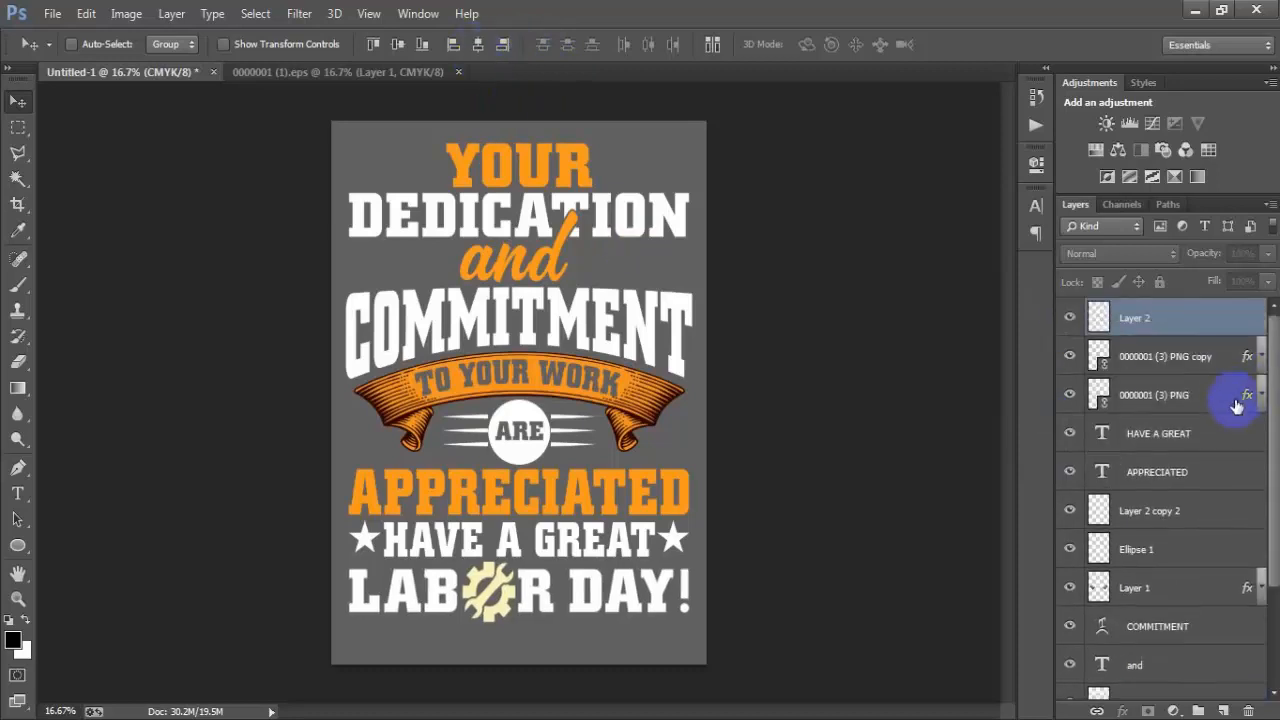
left_click(1165, 320)
left_click(985, 447)
key("ctrl+t")
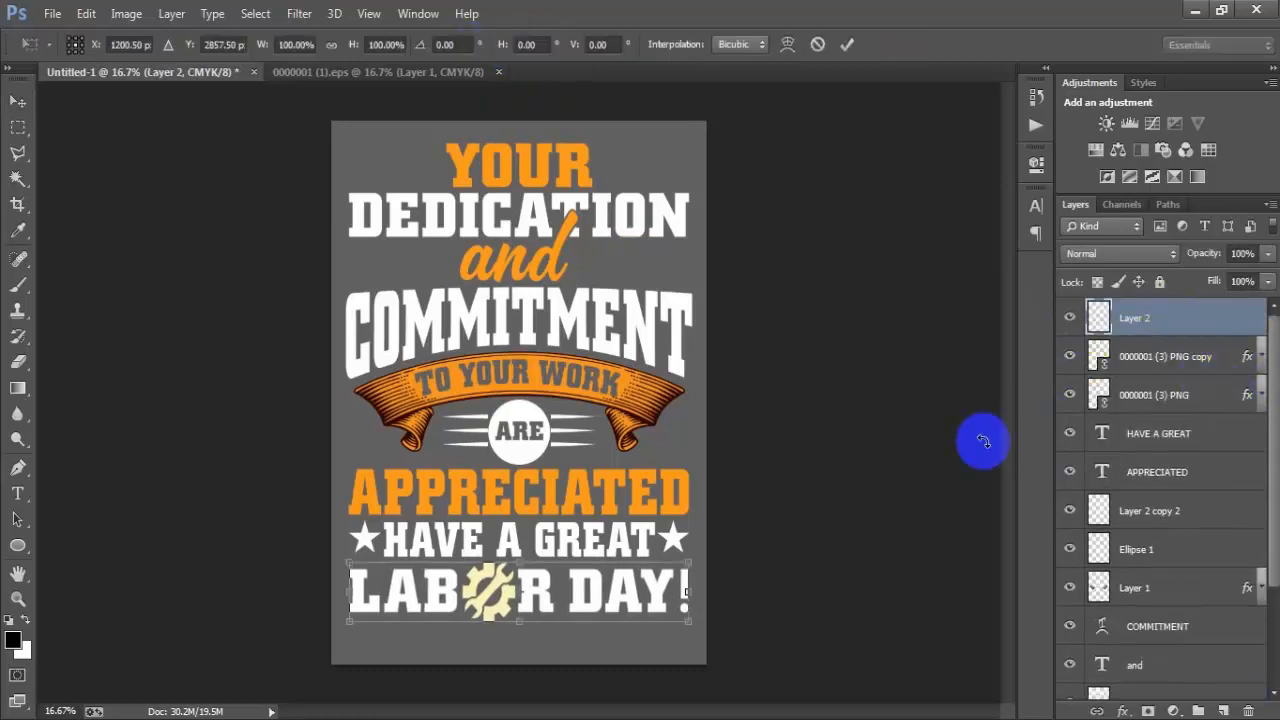
left_click_drag(687, 590, 700, 589)
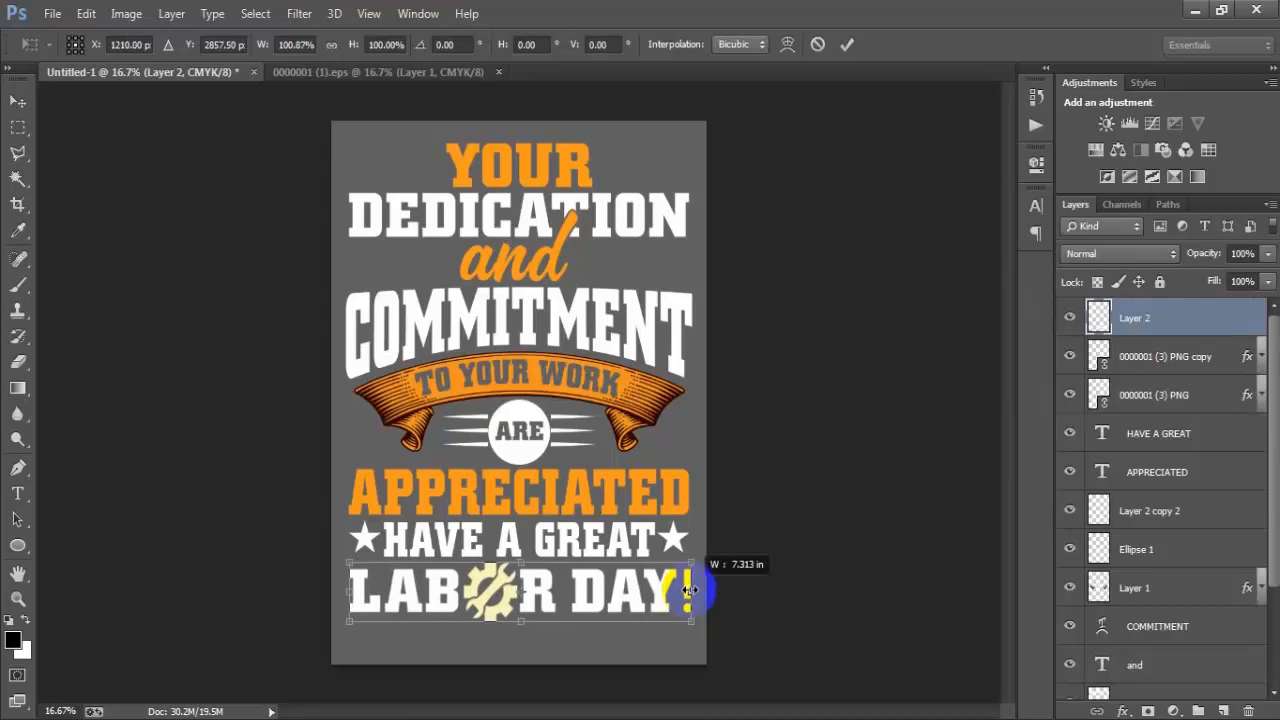
Step: Add a Color Overlay to the "LABOR DAY!" layer using the orange f89a1c sampled from the "YOUR" text
double_click(1246, 316)
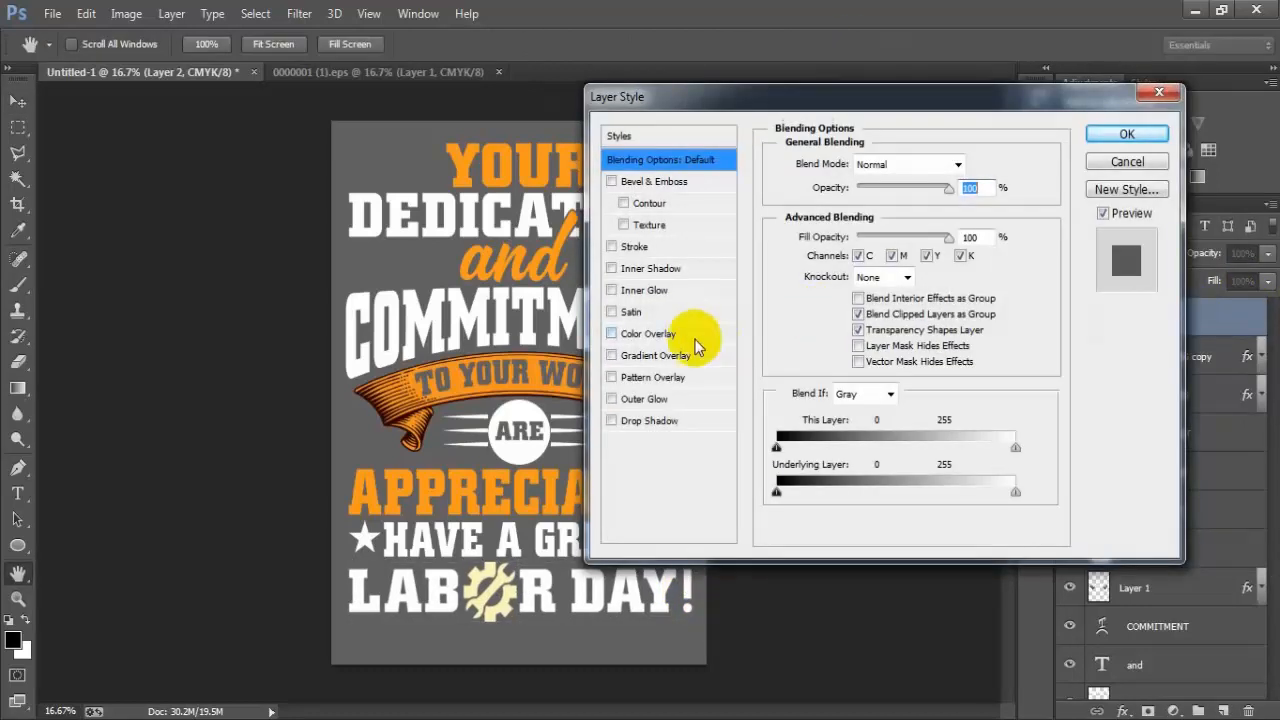
left_click(658, 336)
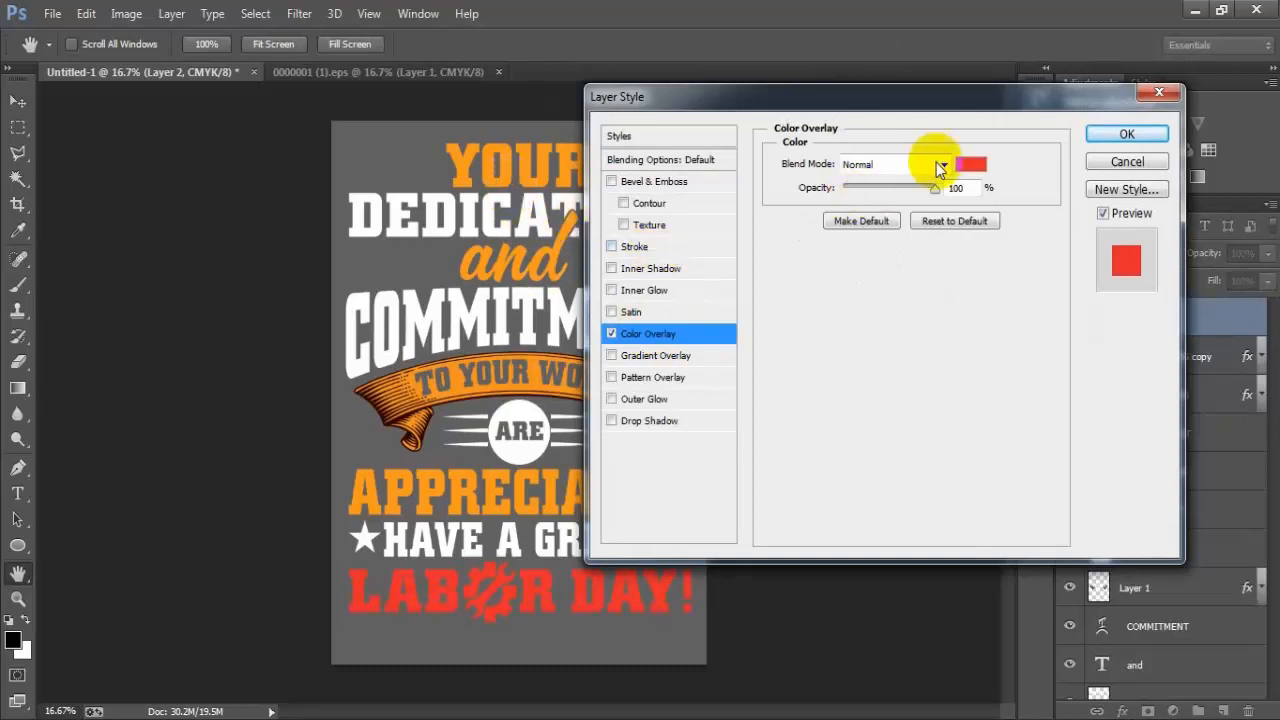
left_click(968, 163)
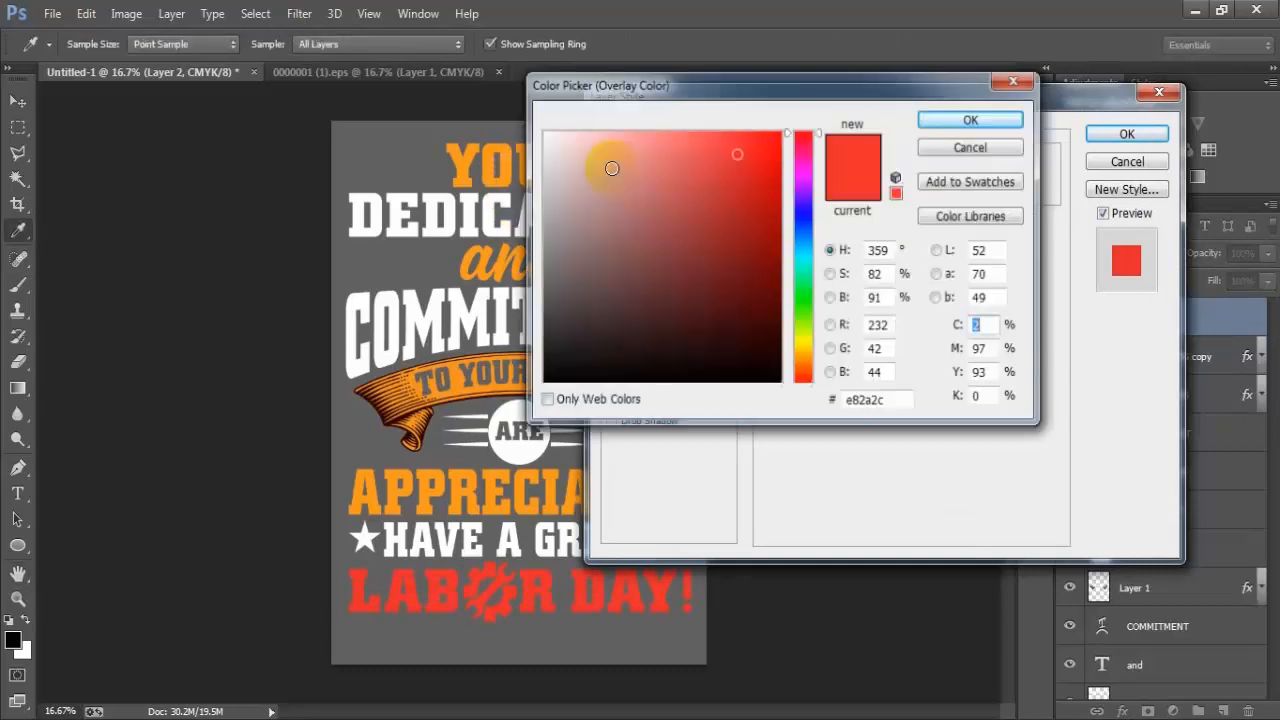
left_click(464, 171)
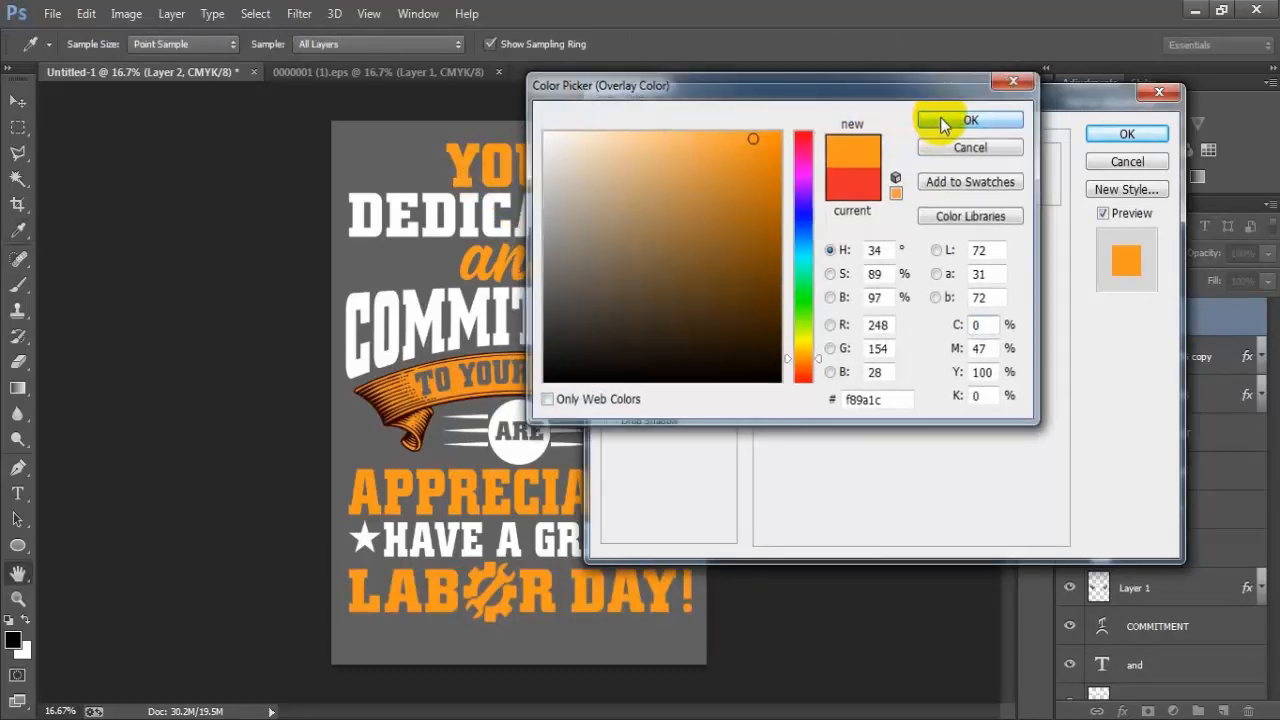
left_click(940, 119)
left_click(1112, 134)
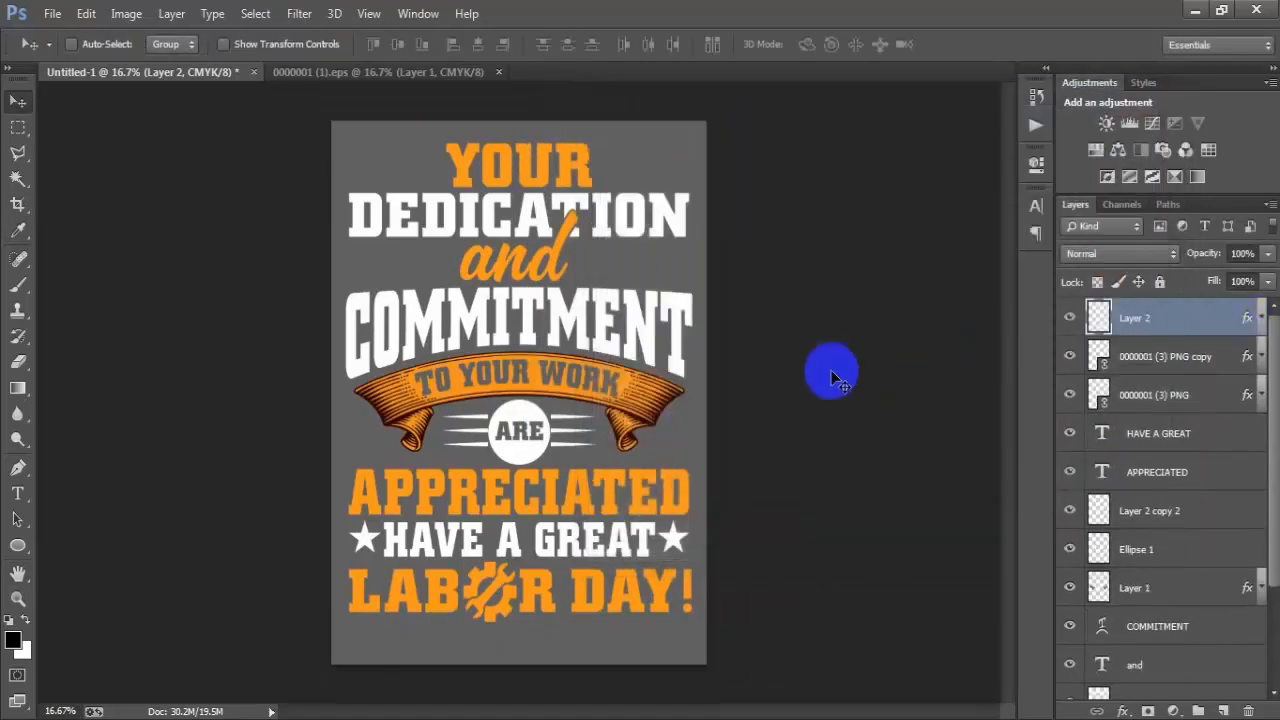
Step: Open the bolt-and-nut image 0000001 (2)
left_click(44, 14)
left_click(64, 53)
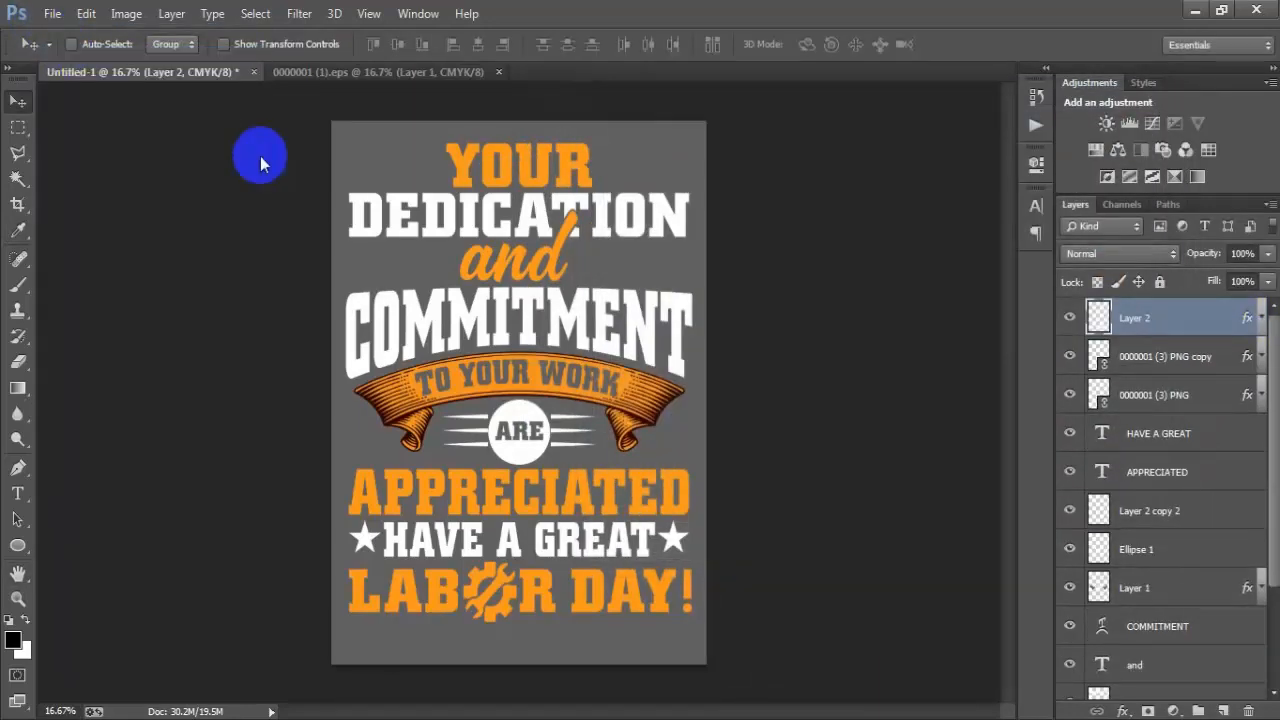
left_click(1088, 155)
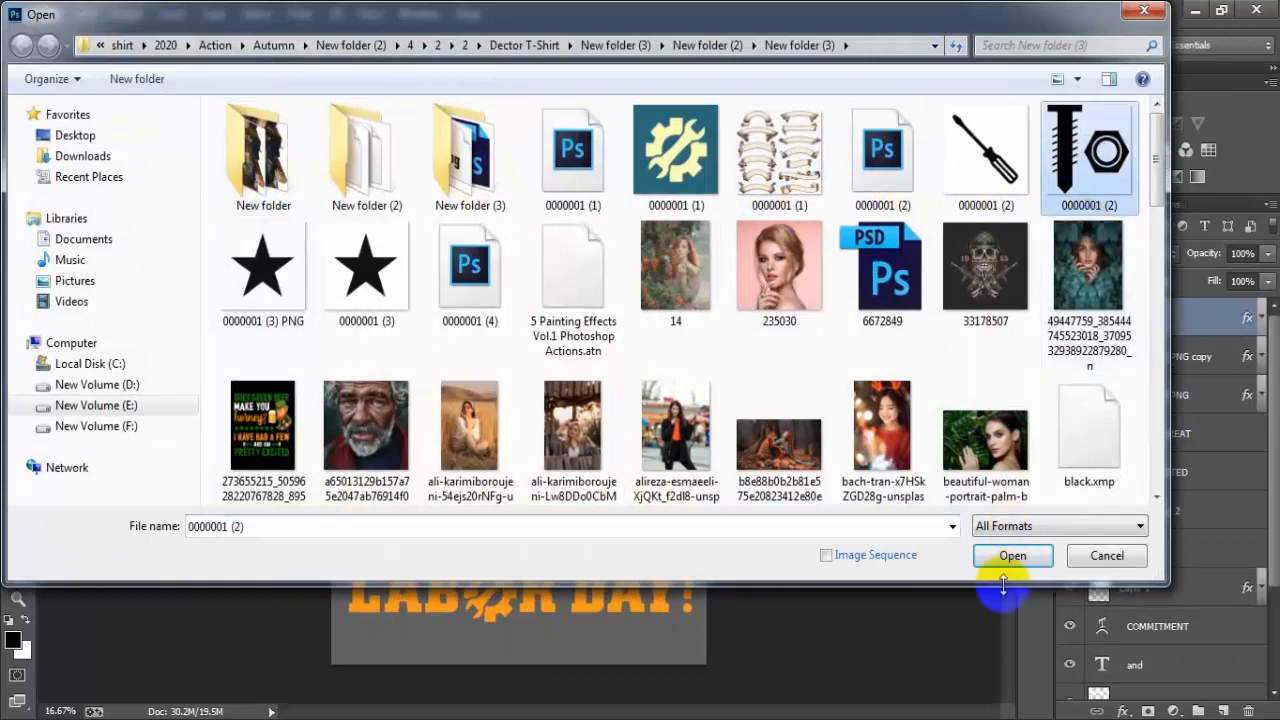
left_click(1008, 555)
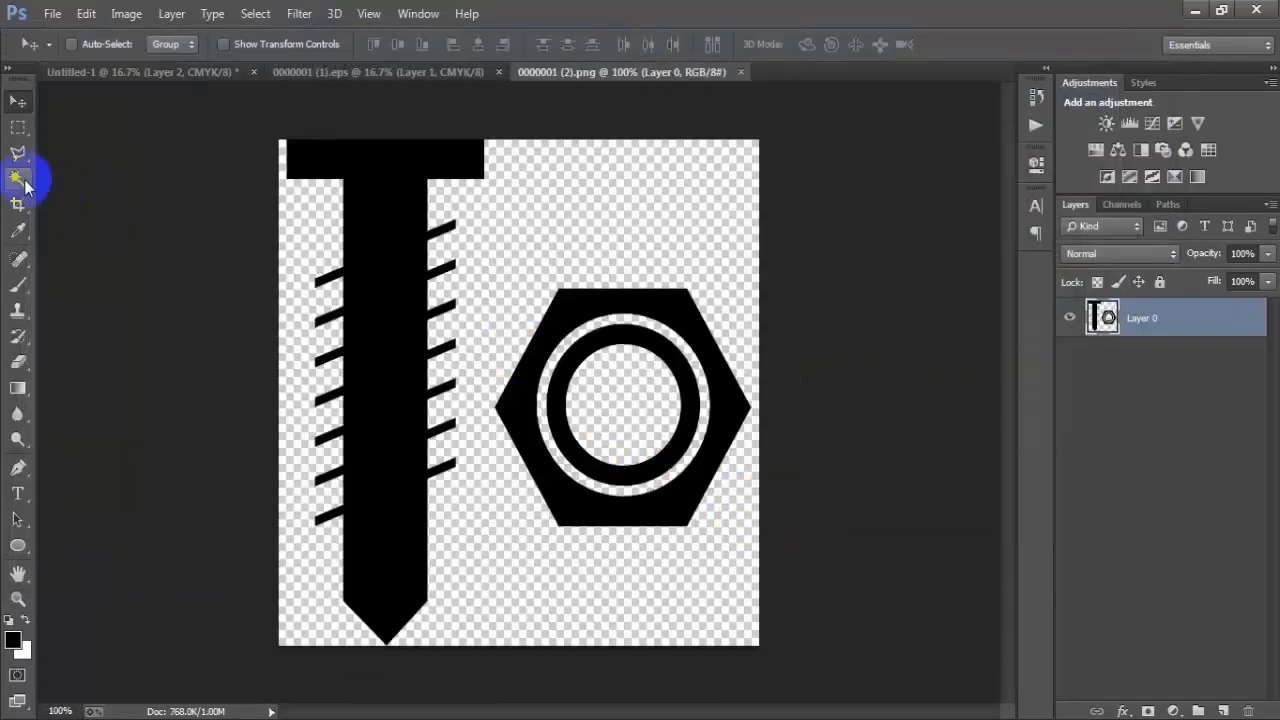
Step: Select the hexagonal nut with a rectangular marquee and move a copy of it into the Untitled-1 poster
left_click(18, 127)
left_click_drag(481, 249, 757, 580)
left_click(18, 101)
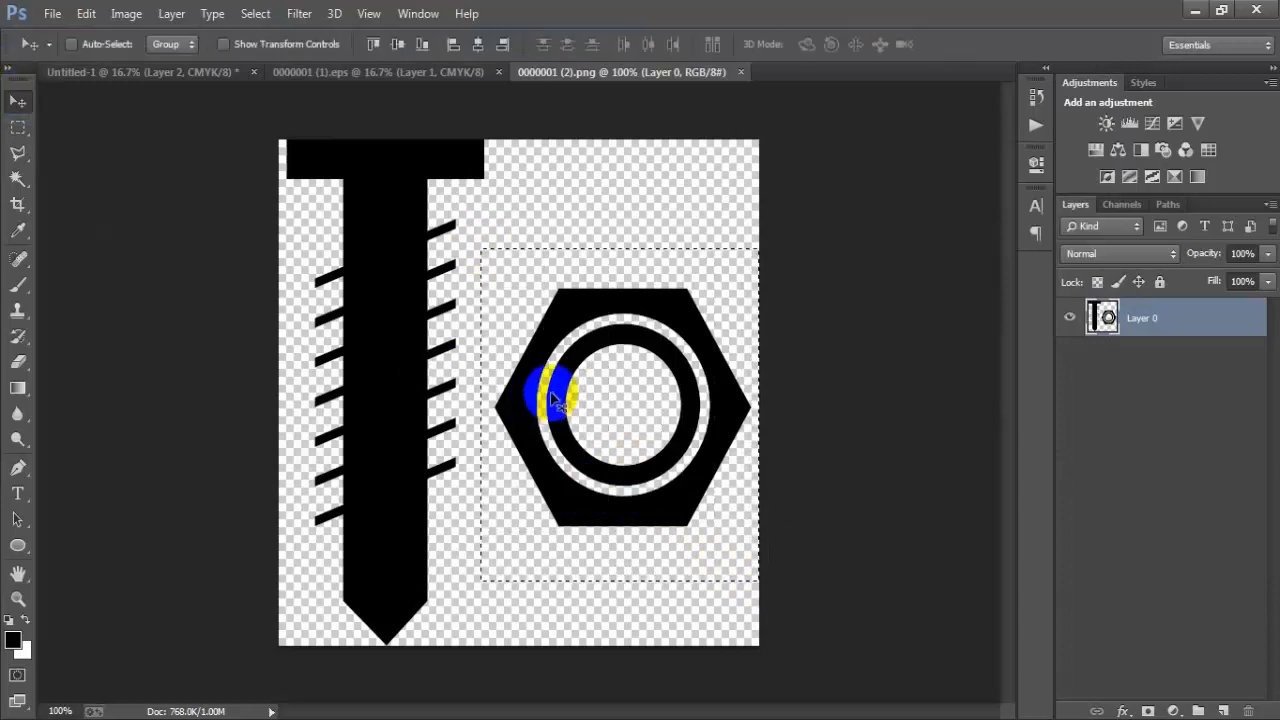
left_click_drag(551, 398, 403, 303)
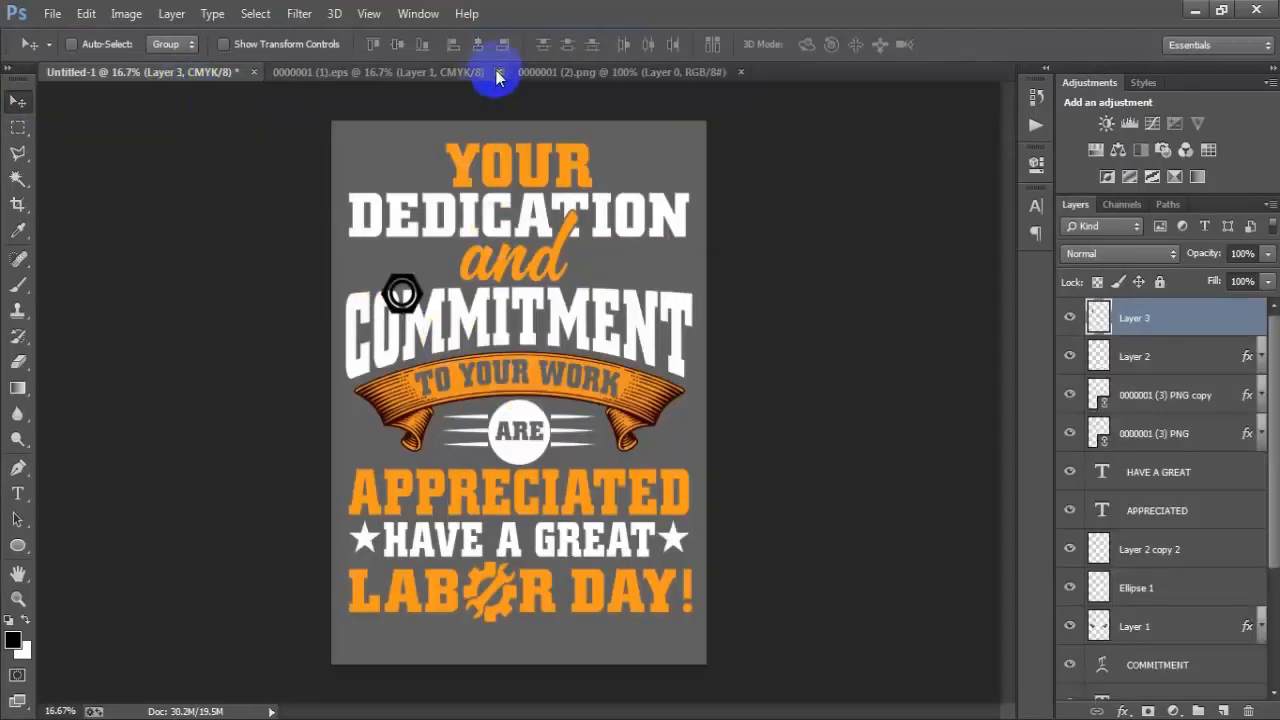
Step: Close the 0000001 (1).eps and 0000001 (2).png source documents, leaving only the poster open
left_click(498, 73)
left_click(615, 291)
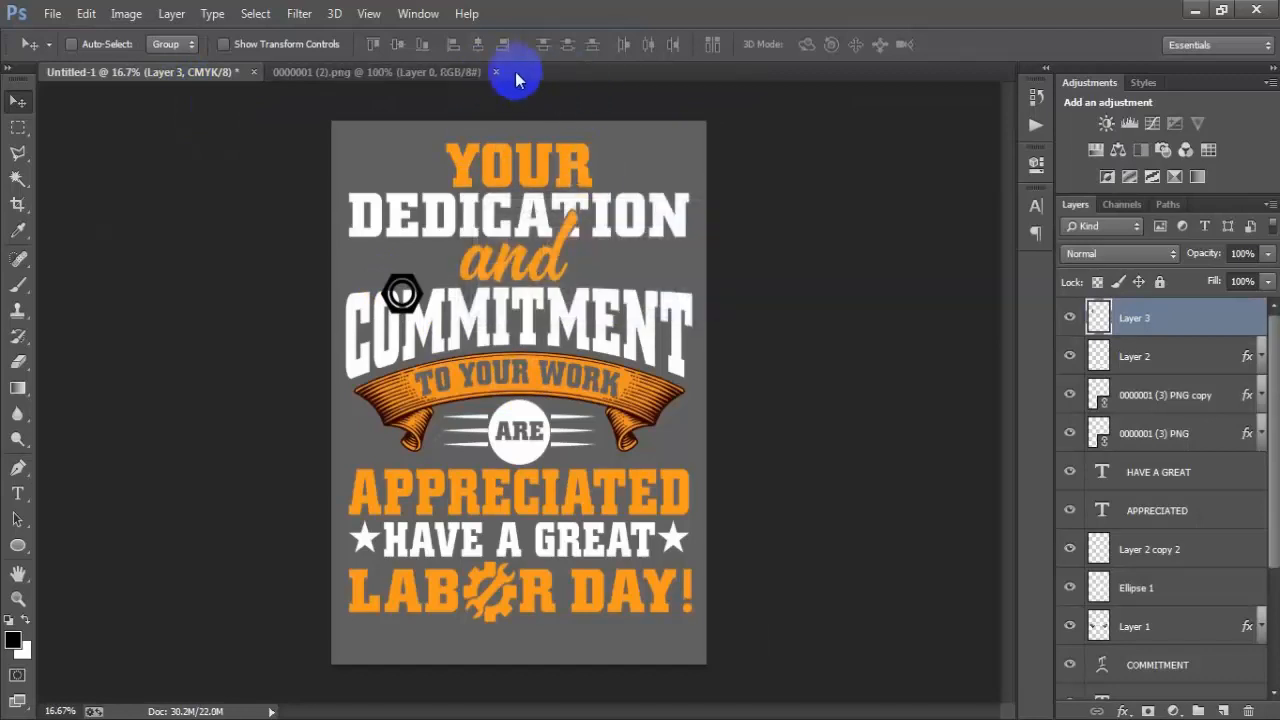
left_click(496, 72)
Step: Place the nut in the empty space before "YOUR" and scale it down to about 74.5%
left_click_drag(400, 290, 372, 170)
key("ctrl+t")
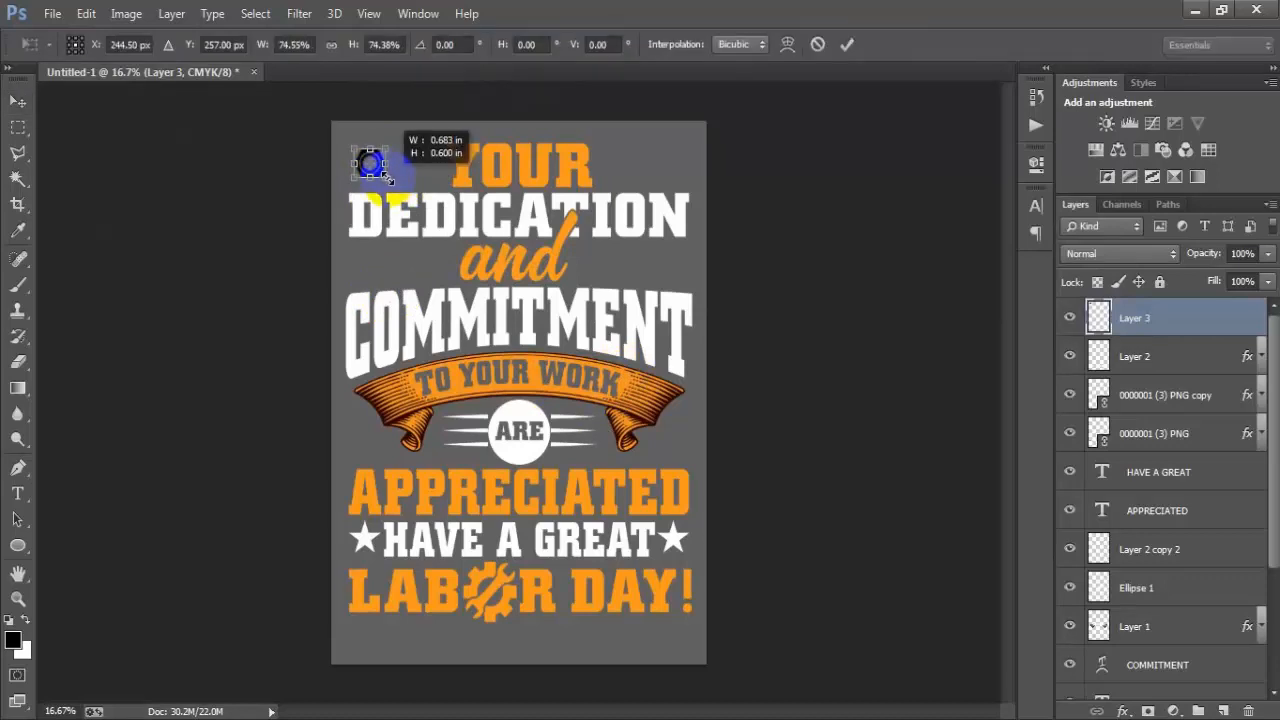
left_click(846, 44)
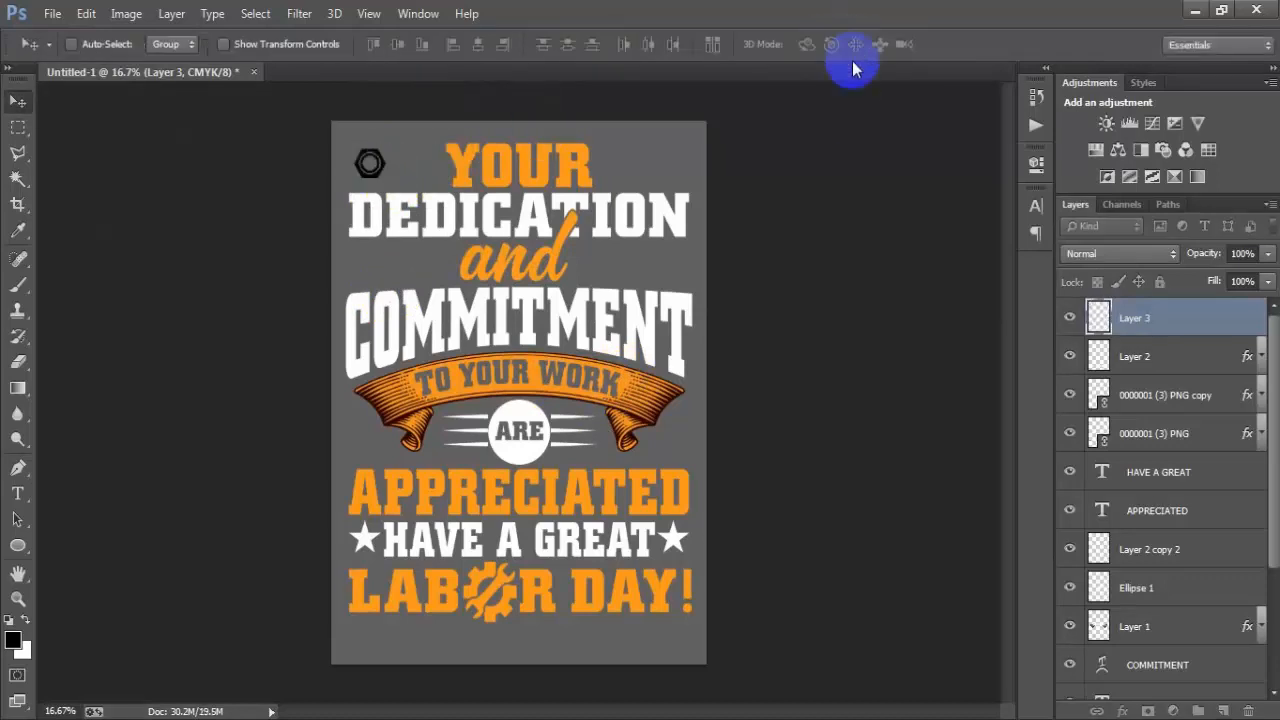
Step: Give the nut layer a Color Overlay in the orange sampled from the "YOUR" text
double_click(1240, 318)
left_click(673, 332)
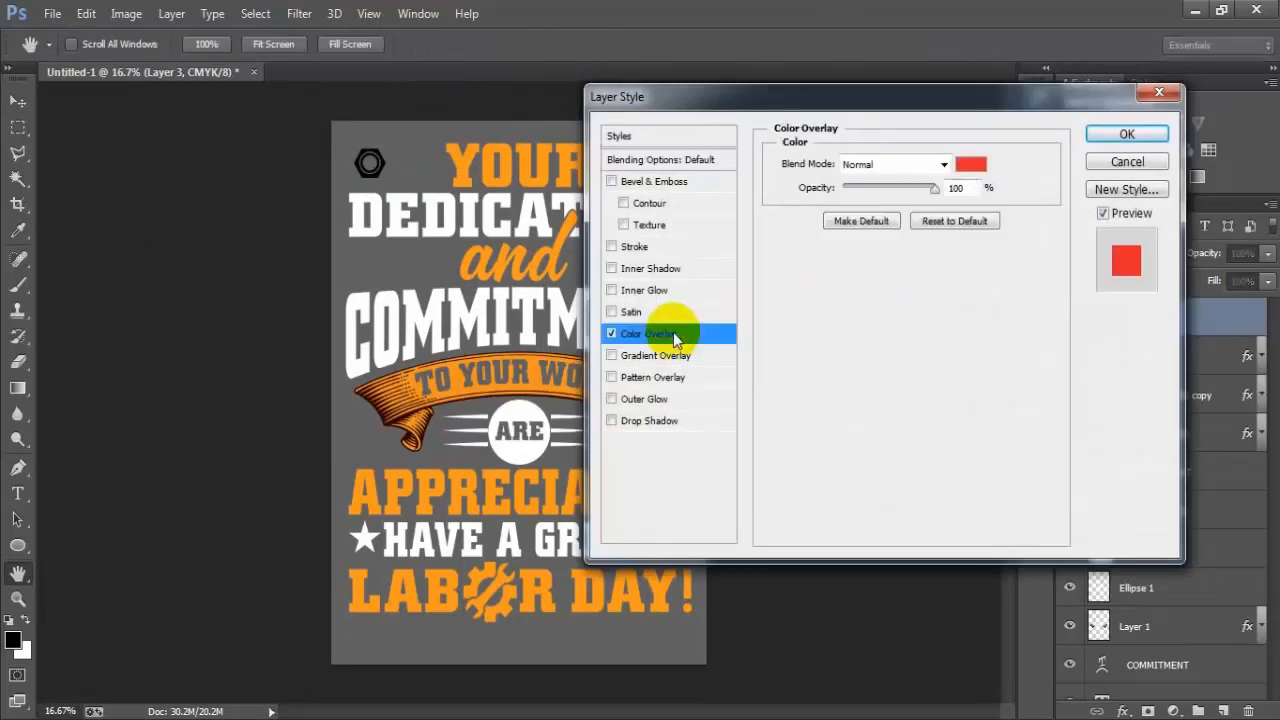
left_click(968, 164)
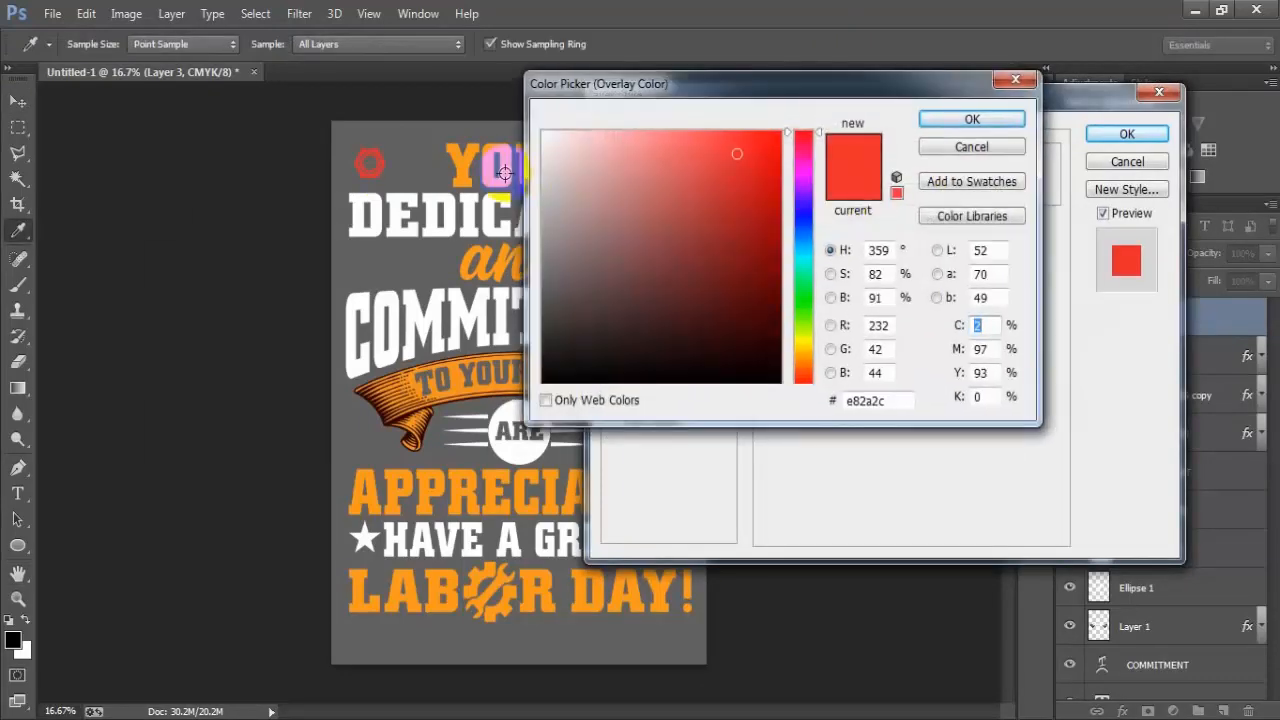
left_click(504, 172)
left_click(930, 121)
left_click(1125, 134)
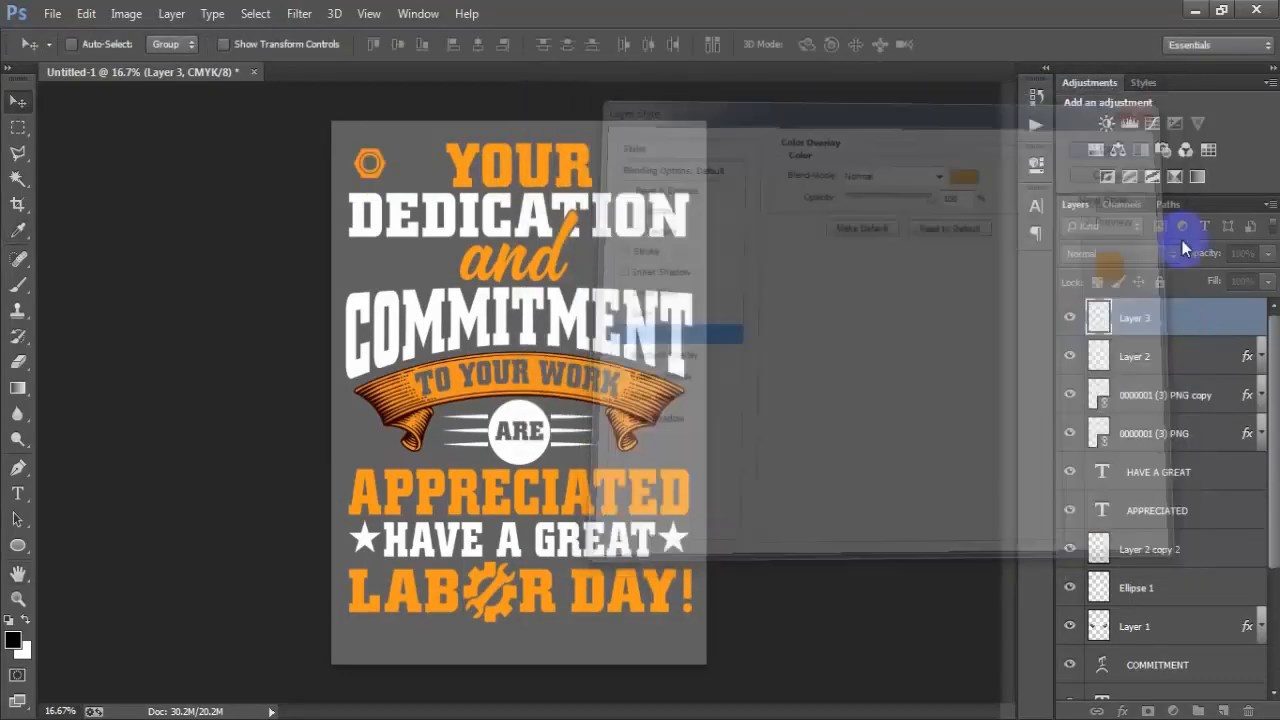
Step: Duplicate the nut twice to form a row of three and merge the three nut layers into one
left_click(1261, 318)
key("ctrl+j")
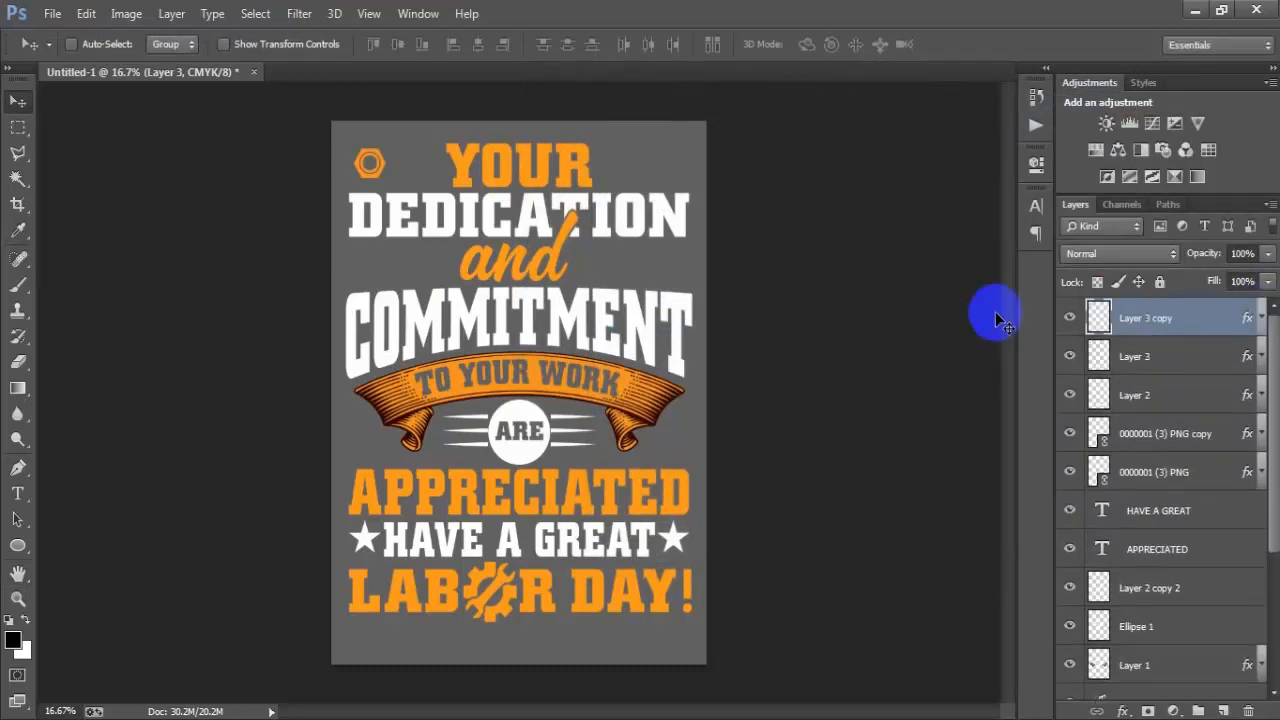
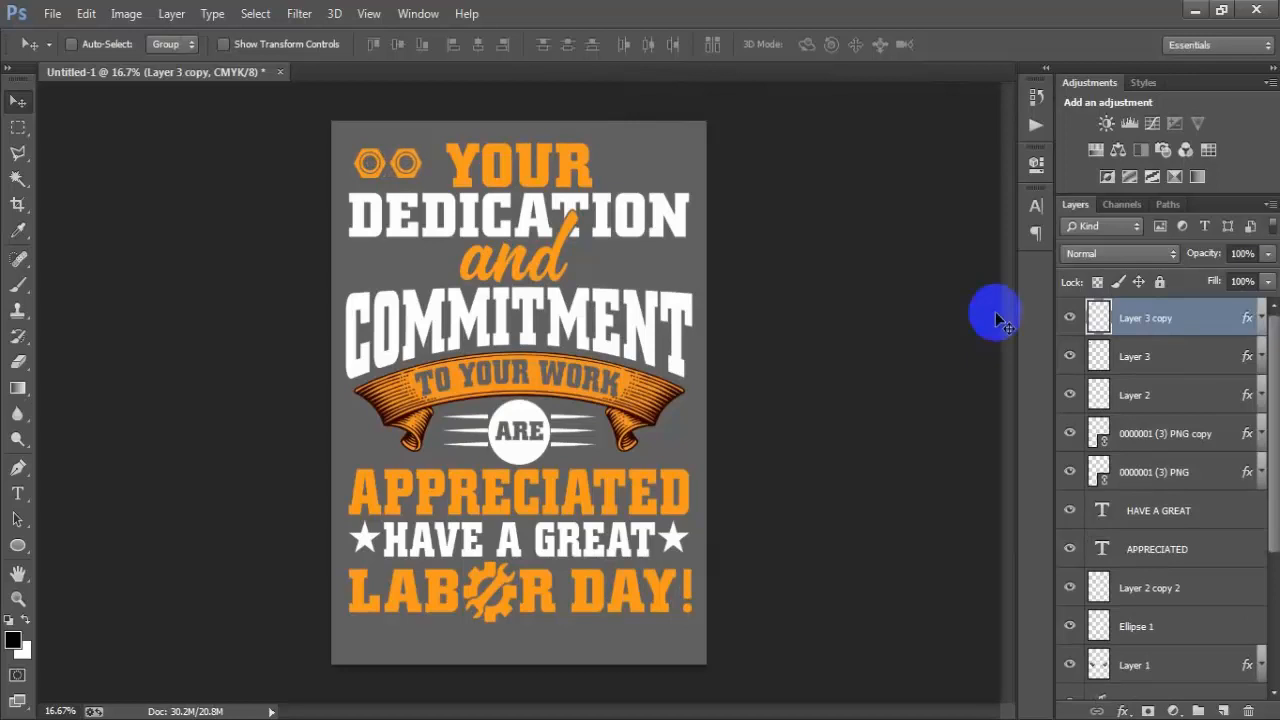
key("ctrl+j")
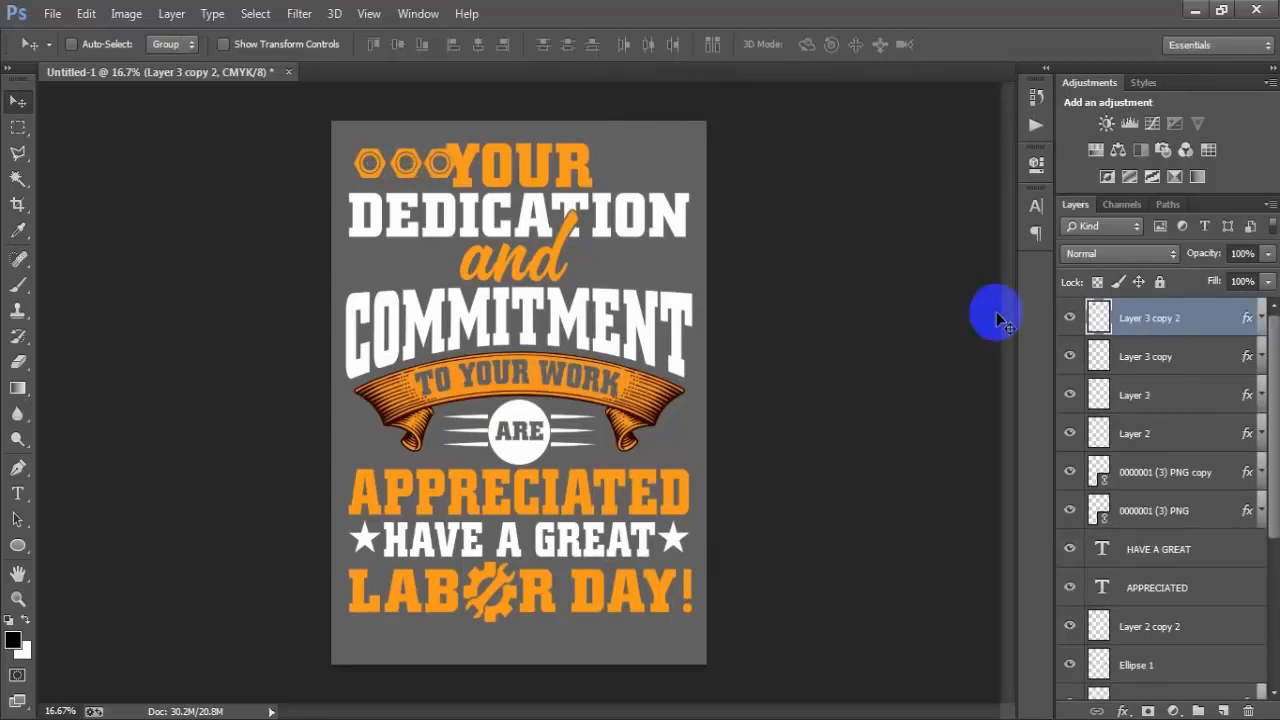
left_click(1212, 398, "shift")
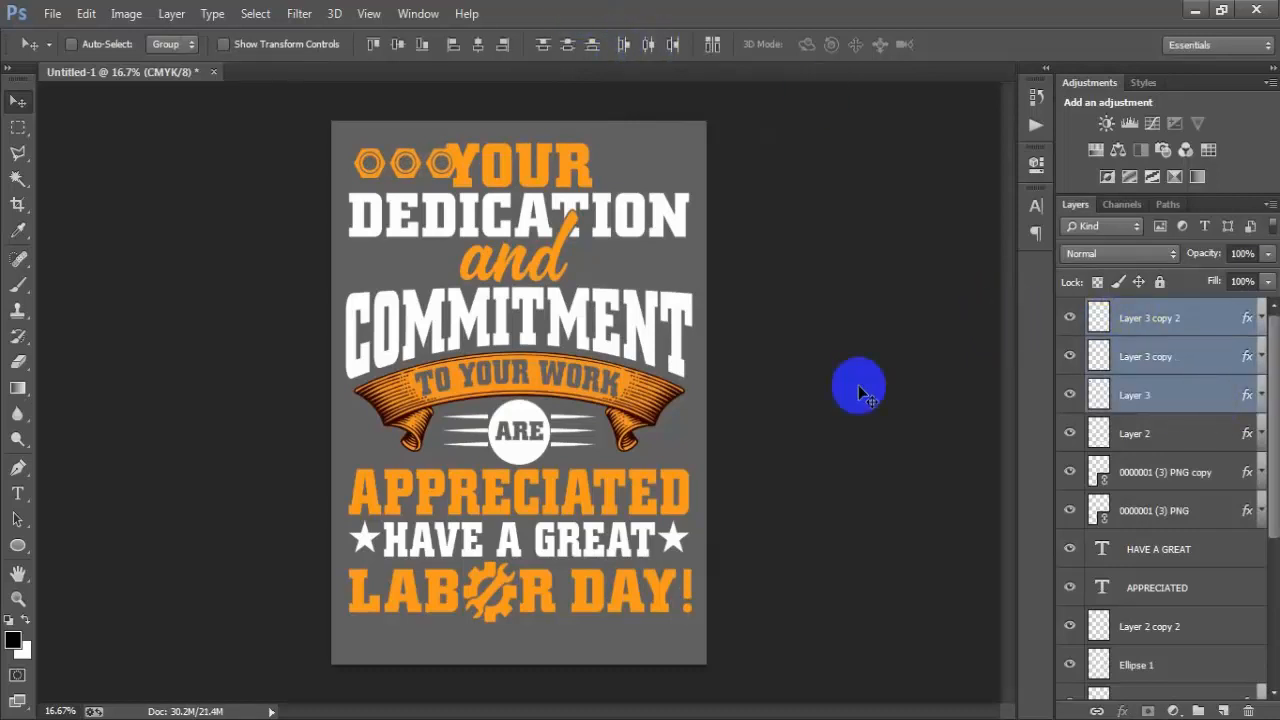
key("ctrl+e")
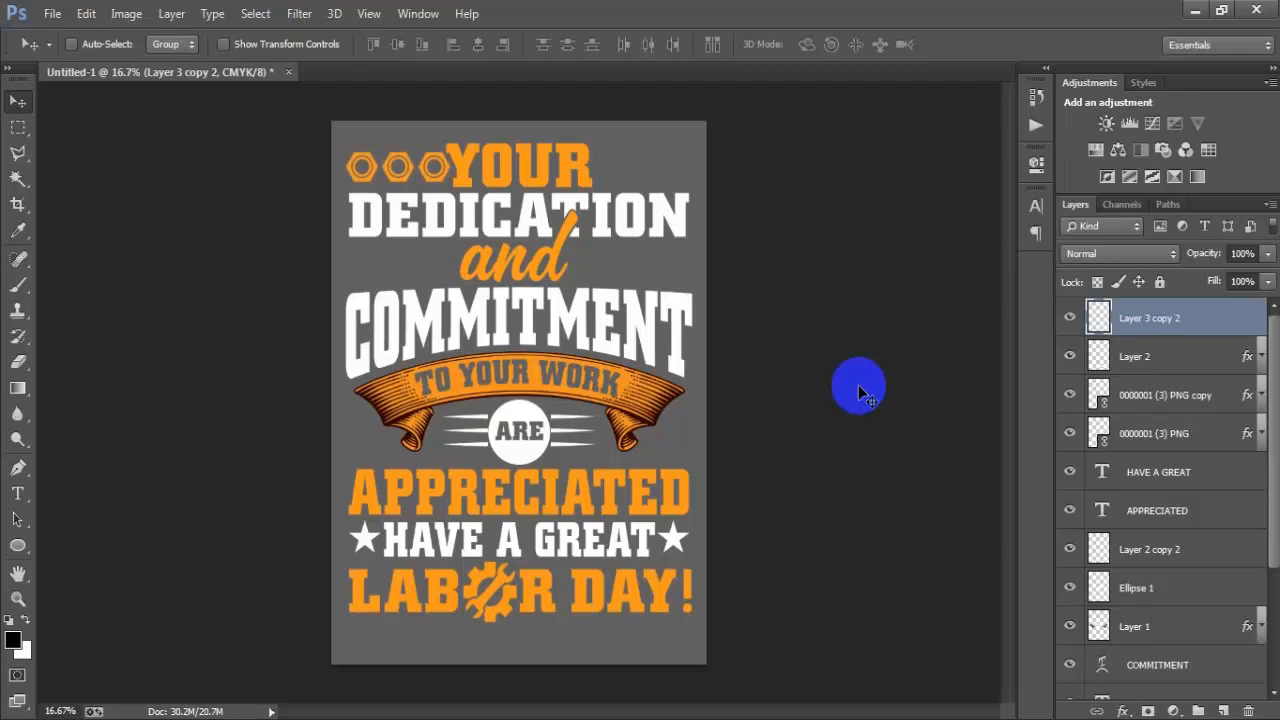
Step: Duplicate the nut row onto the other side of "YOUR" and distribute both rows and "YOUR" by horizontal centers
key("ctrl+j")
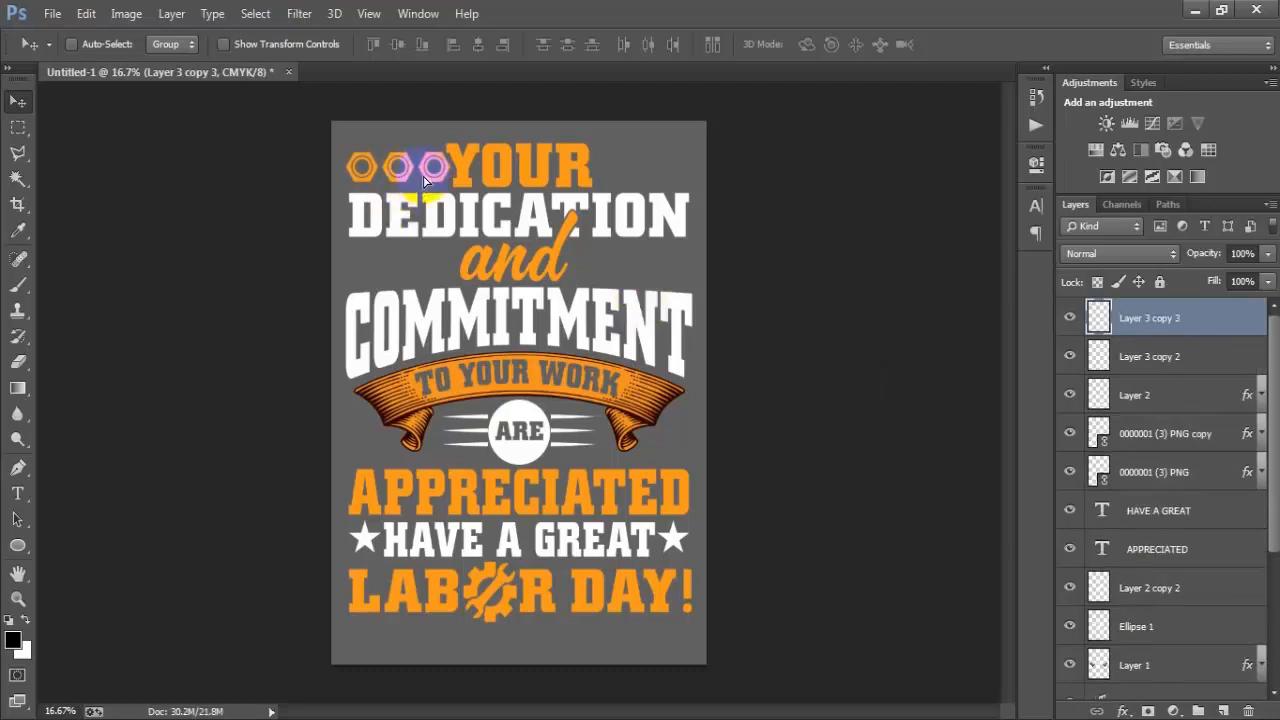
left_click_drag(424, 181, 660, 181)
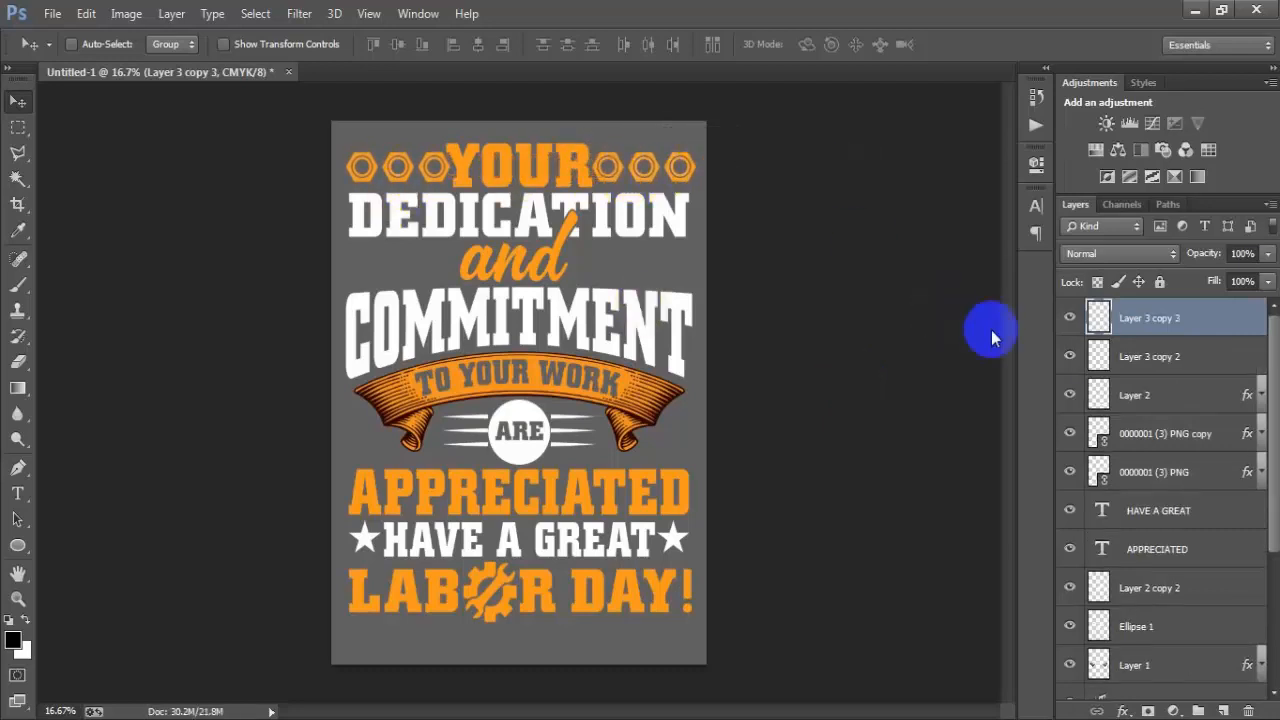
left_click(1168, 368, "shift")
scroll(1203, 648, "down", 5)
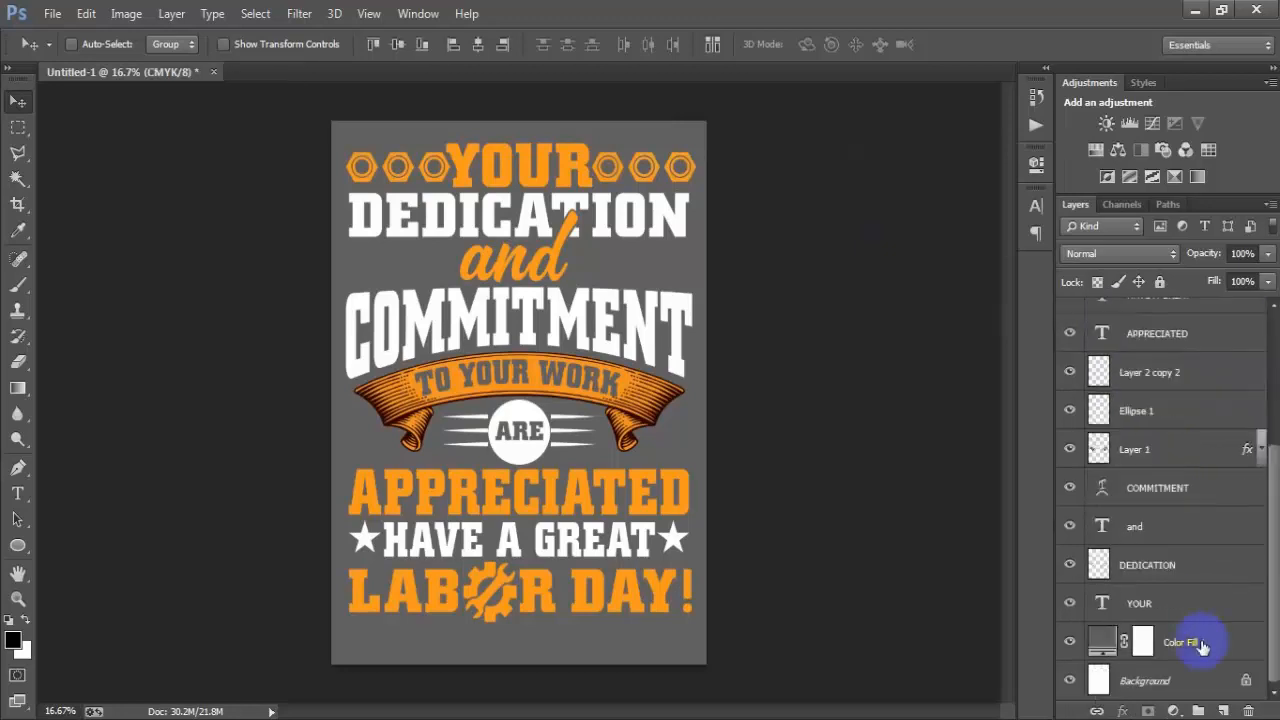
left_click(1173, 610, "ctrl")
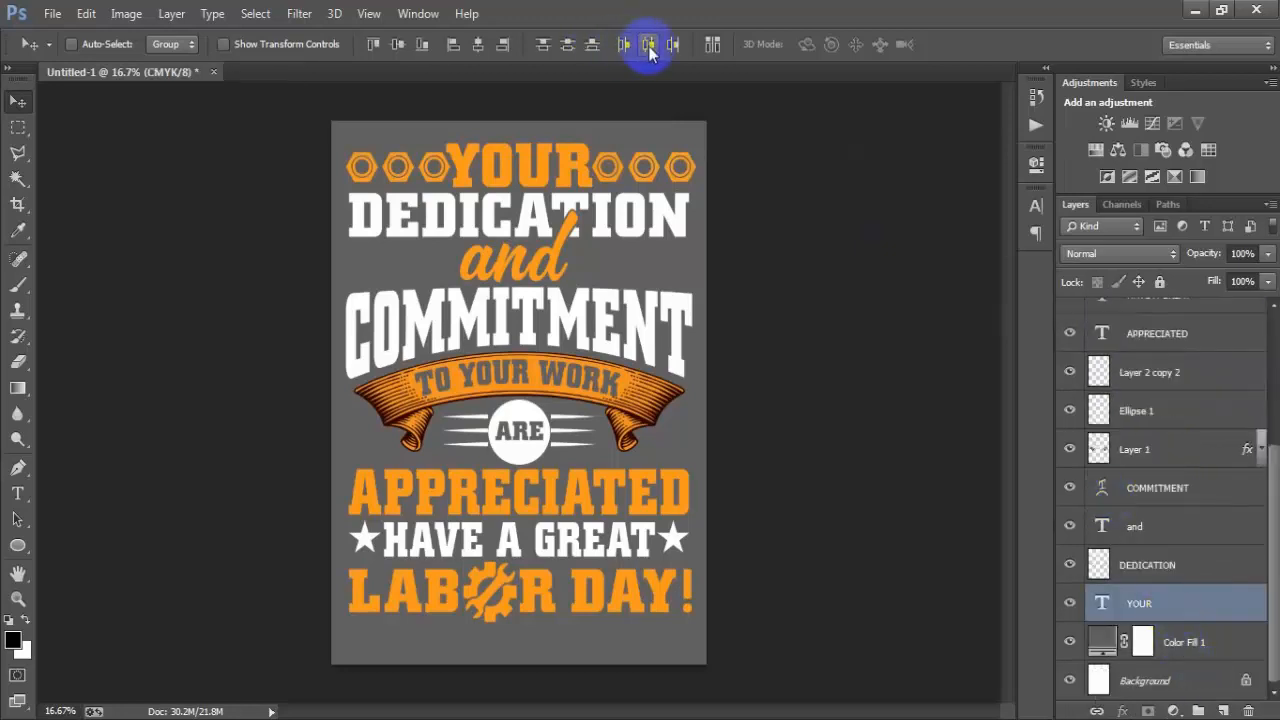
left_click(648, 47)
left_click(650, 51)
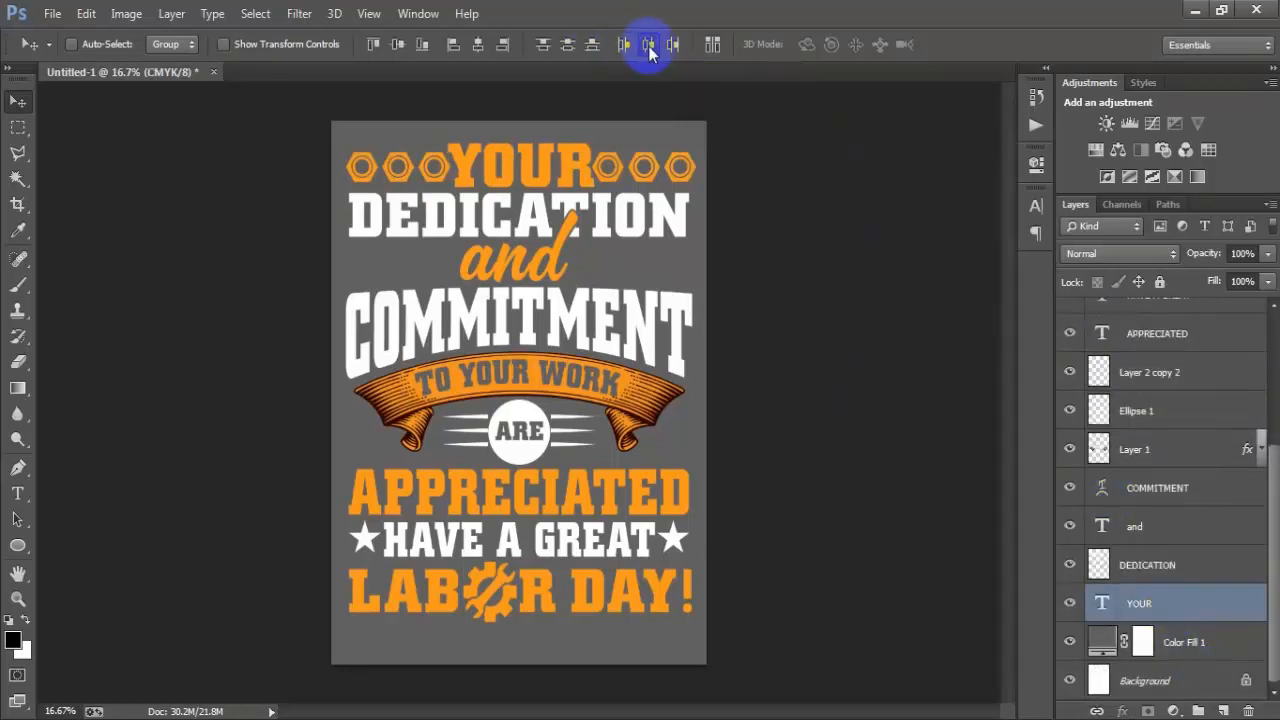
left_click(1180, 607)
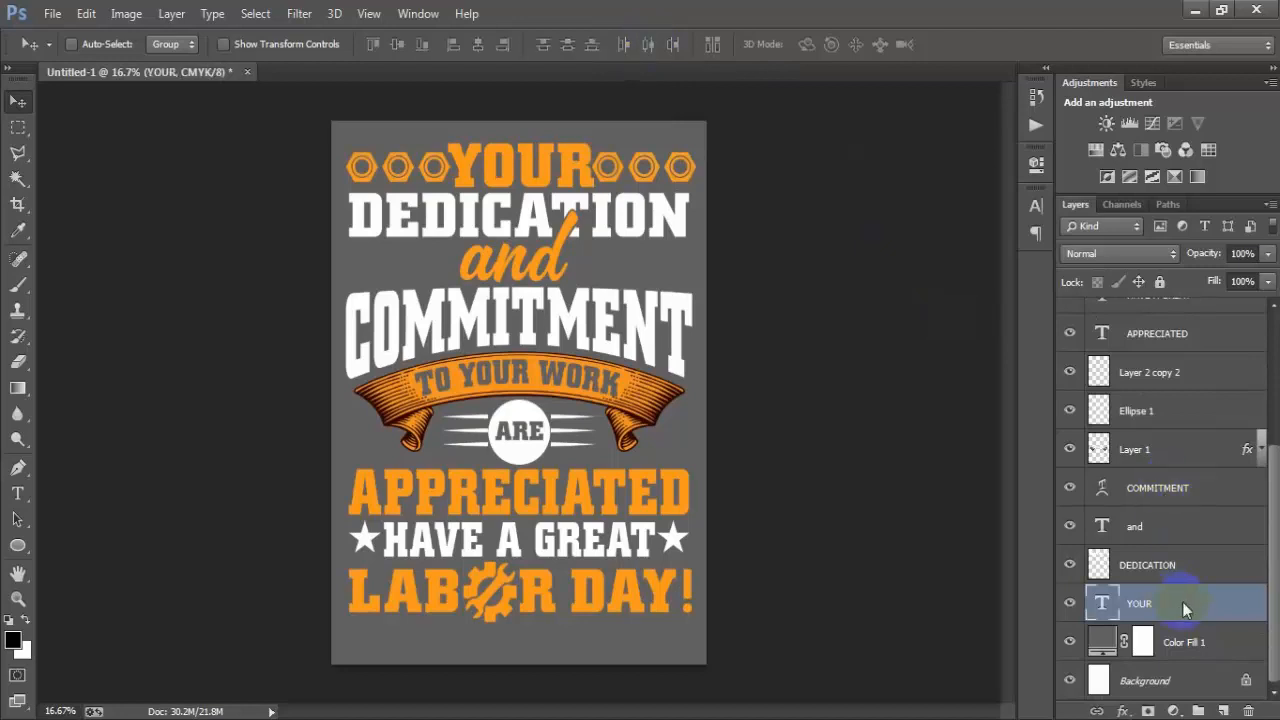
scroll(1200, 400, "up", 8)
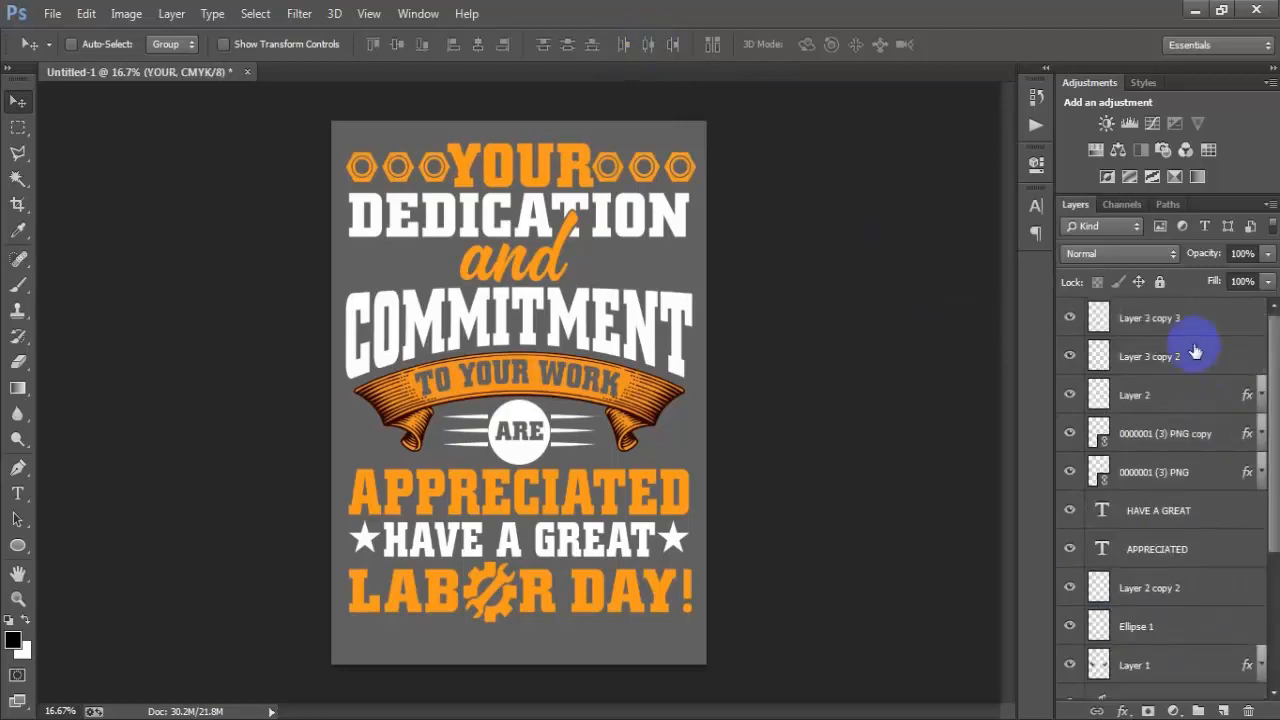
left_click(1176, 318)
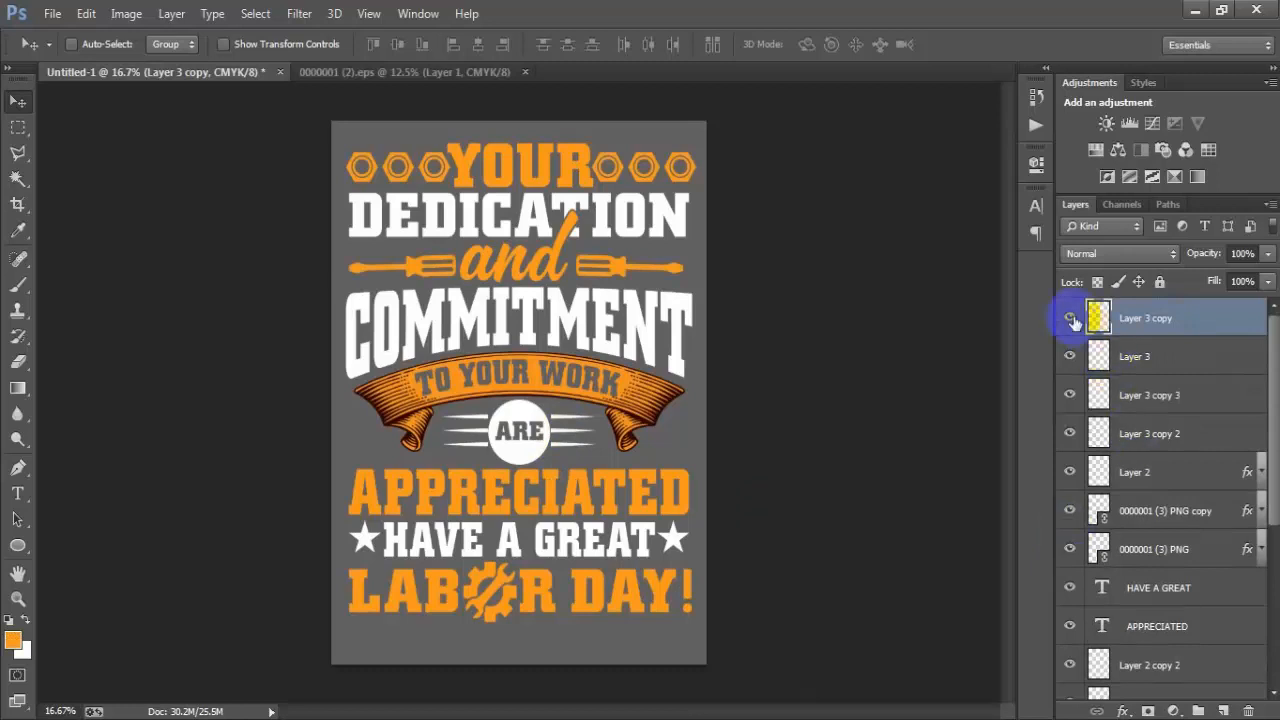
Step: Group all artwork layers above Color Fill 1 into a single layer group
left_click(1072, 357)
scroll(1100, 500, "down", 5)
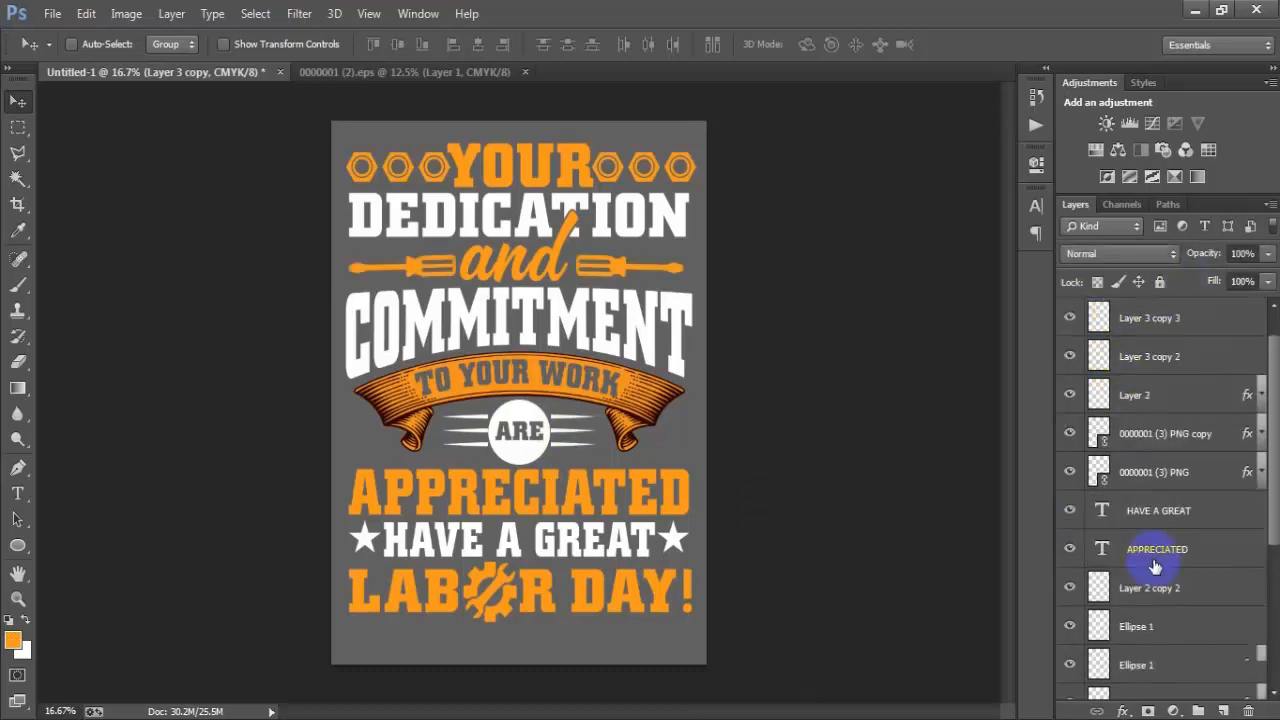
left_click(1150, 627, "shift")
key("ctrl+g")
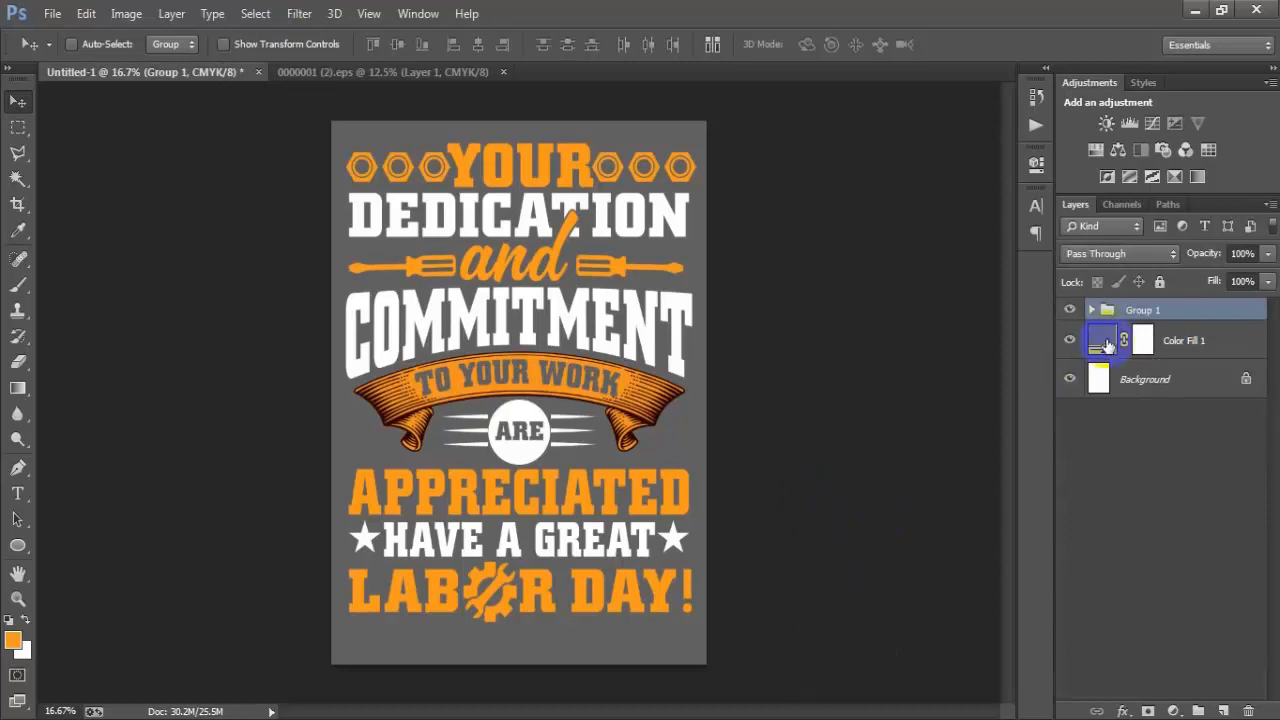
Step: Change the Color Fill 1 background color to black (000000)
double_click(1107, 345)
left_click_drag(671, 343, 514, 434)
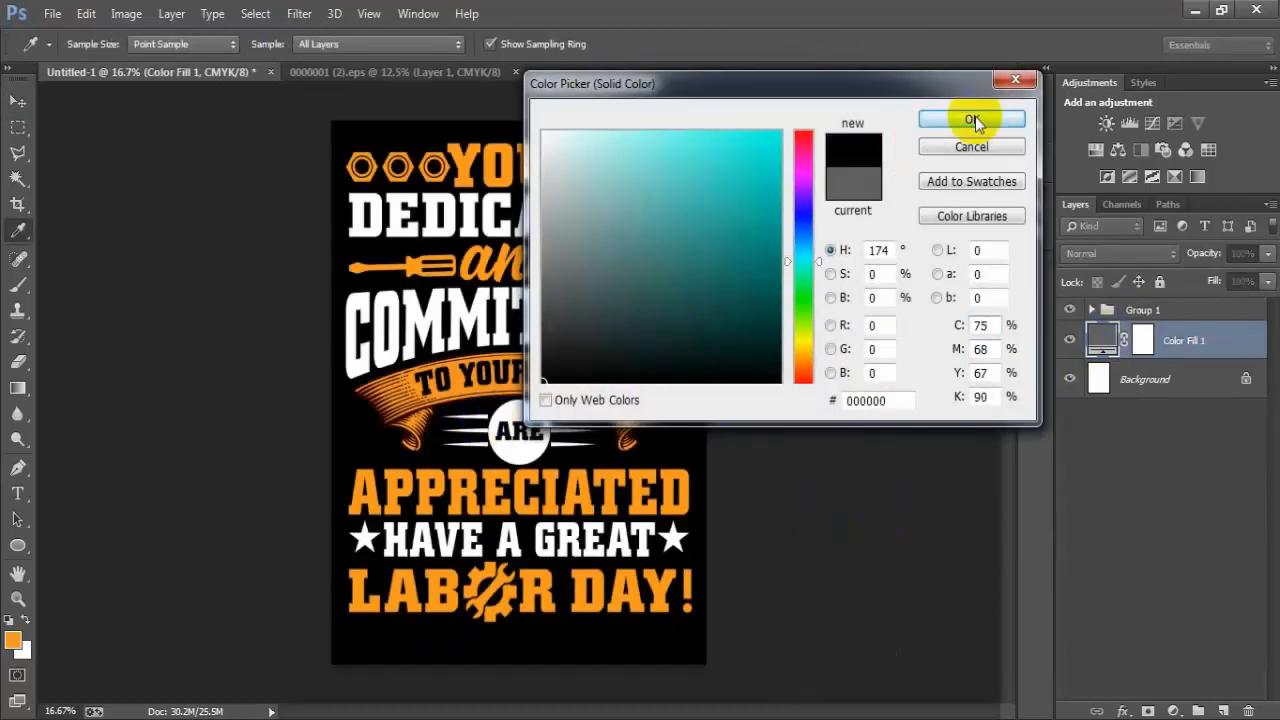
left_click(972, 120)
key("v")
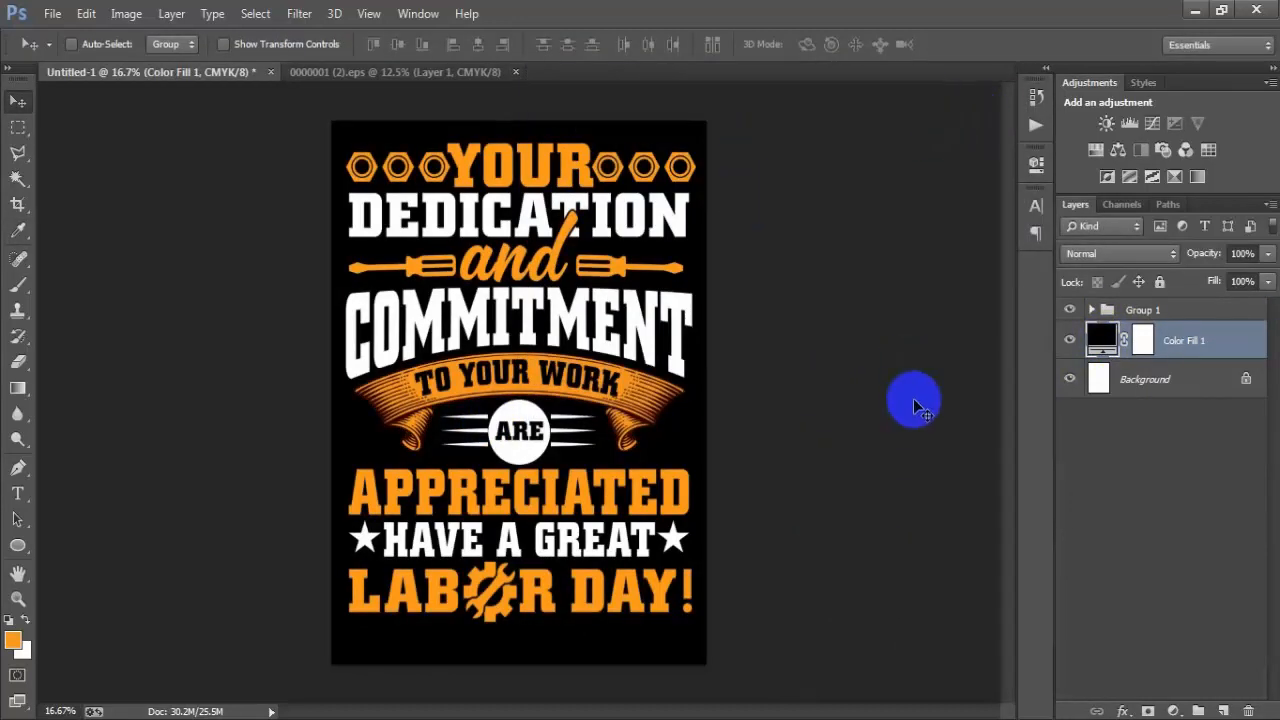
Step: Hide the Background and Color Fill 1 layers and export the artwork for web as a transparent PNG-24 named 11 on the Desktop
left_click(1070, 379)
left_click(1070, 340)
key("ctrl+shift+alt+s")
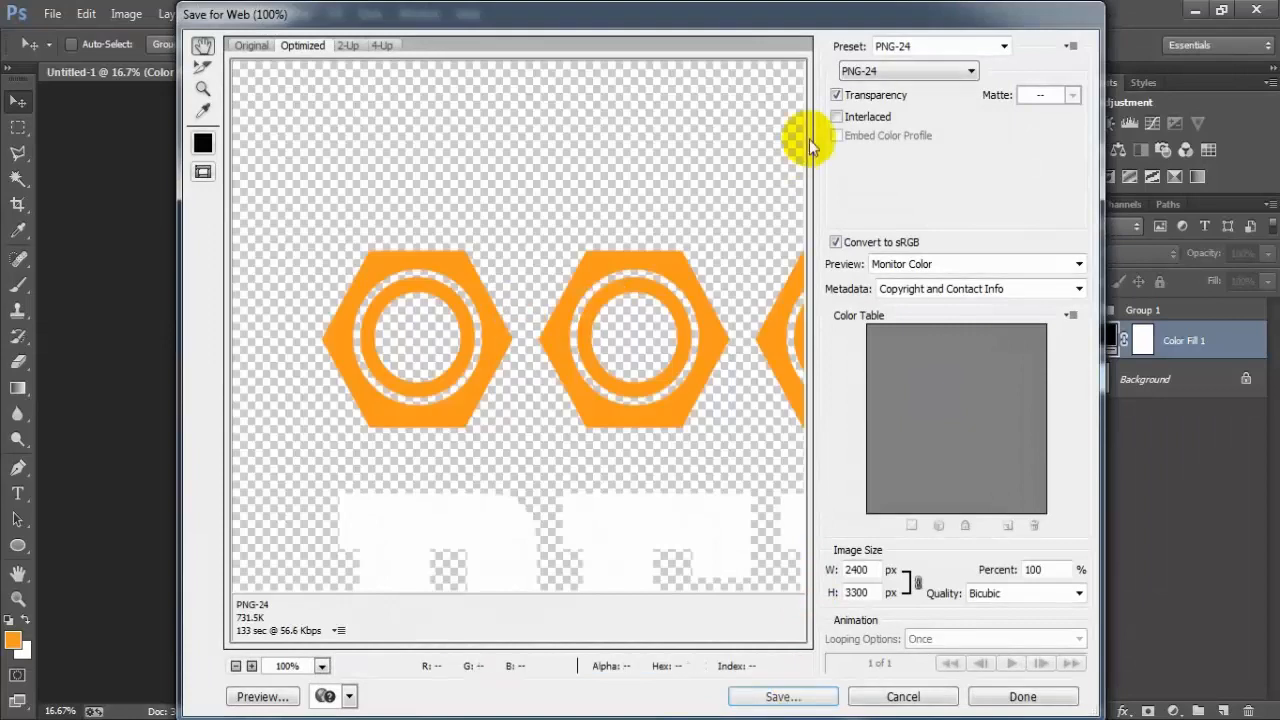
left_click(880, 72)
left_click(870, 131)
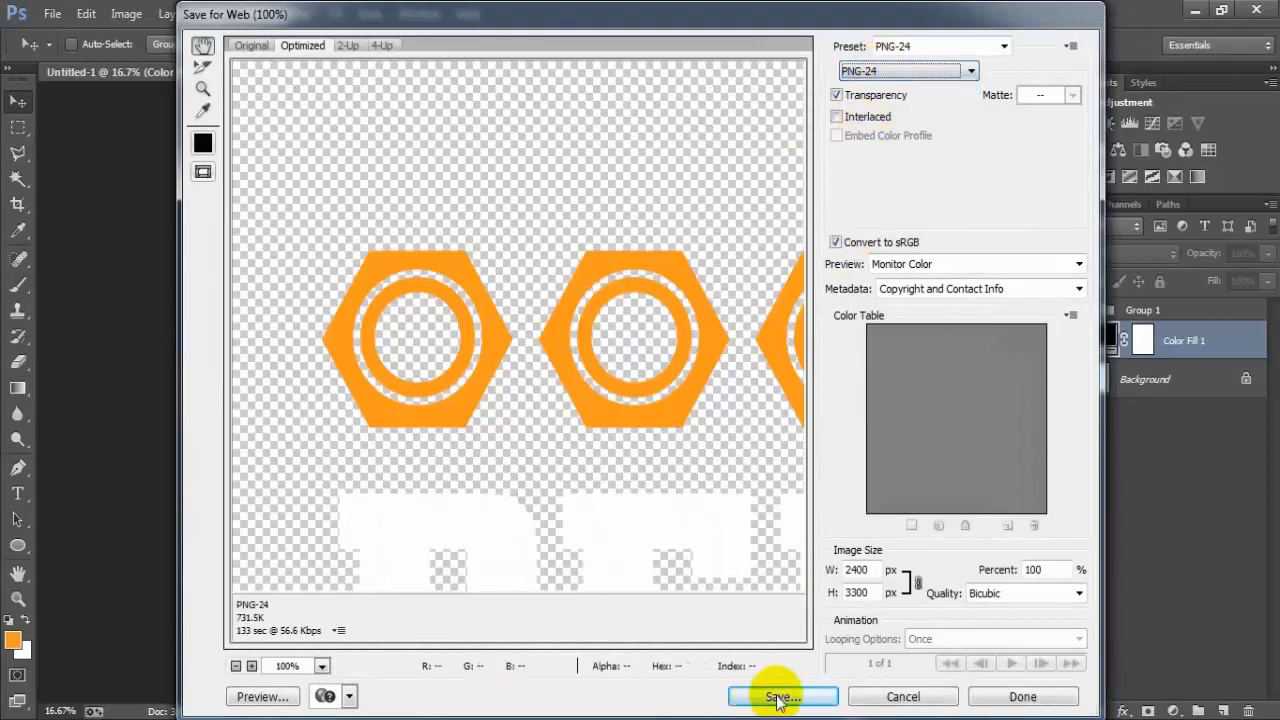
left_click(783, 696)
type("11")
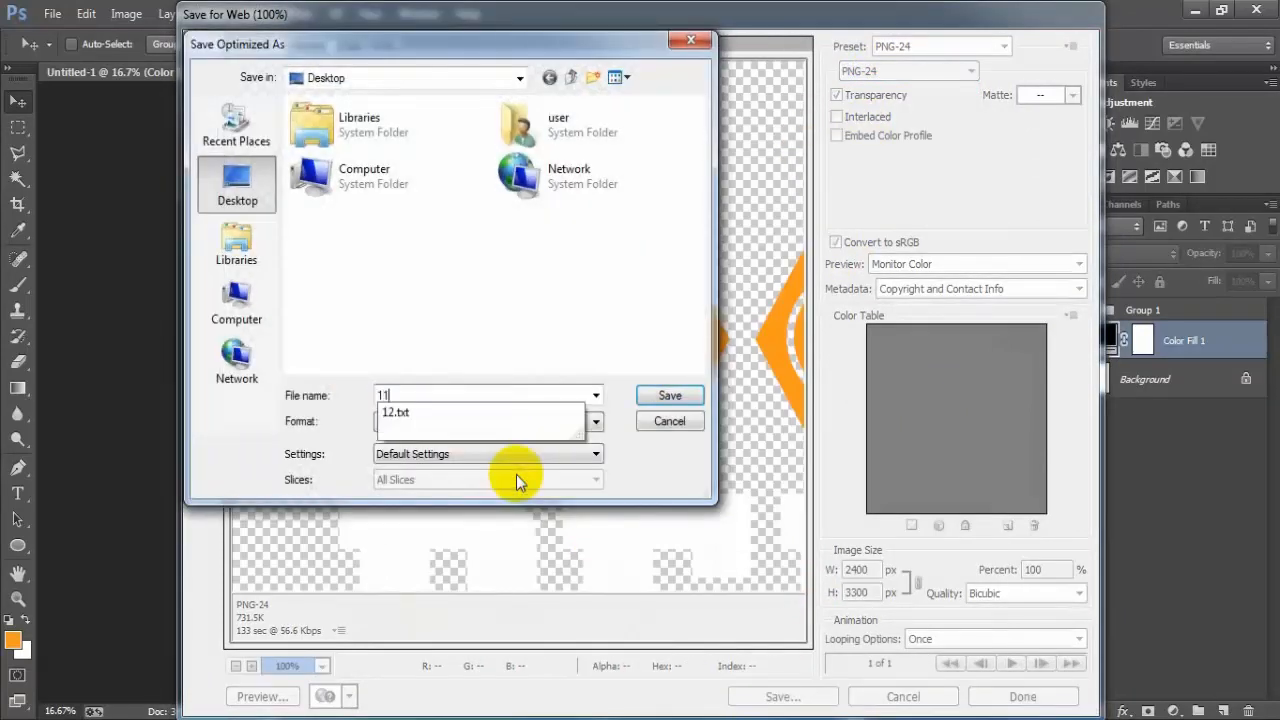
left_click(664, 396)
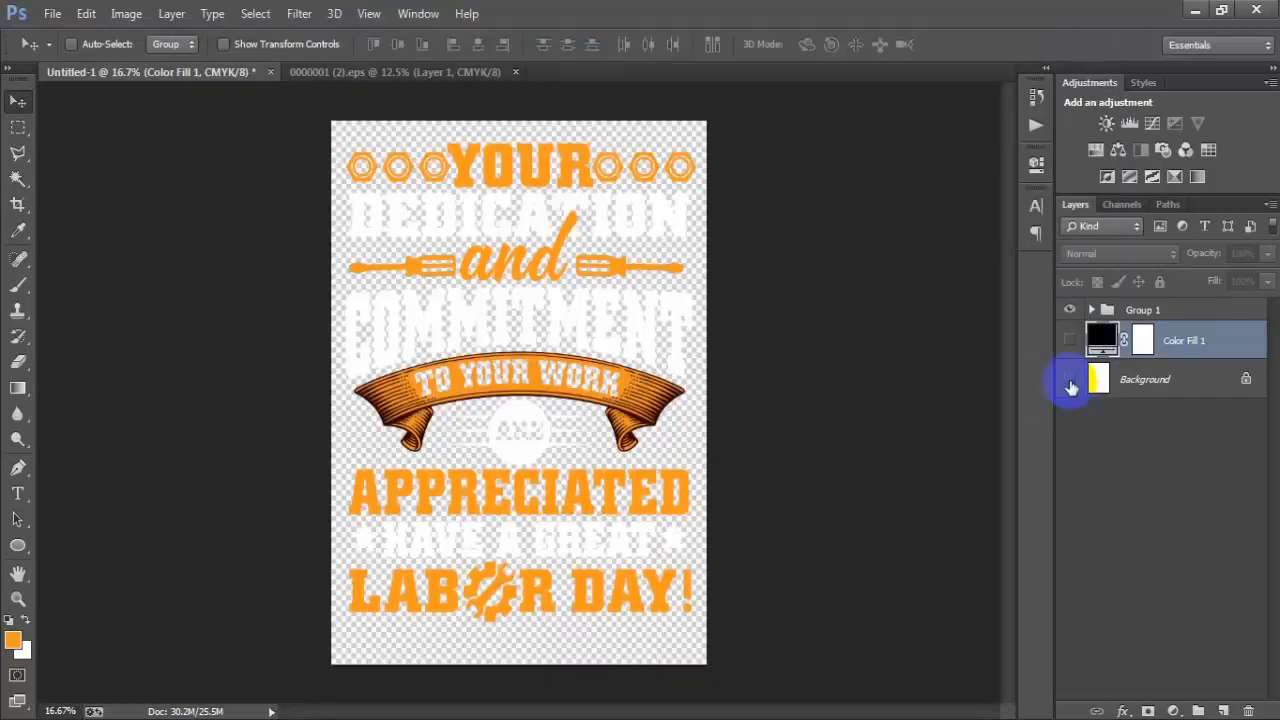
Step: Show the Background and Color Fill 1 layers again
left_click(1071, 388)
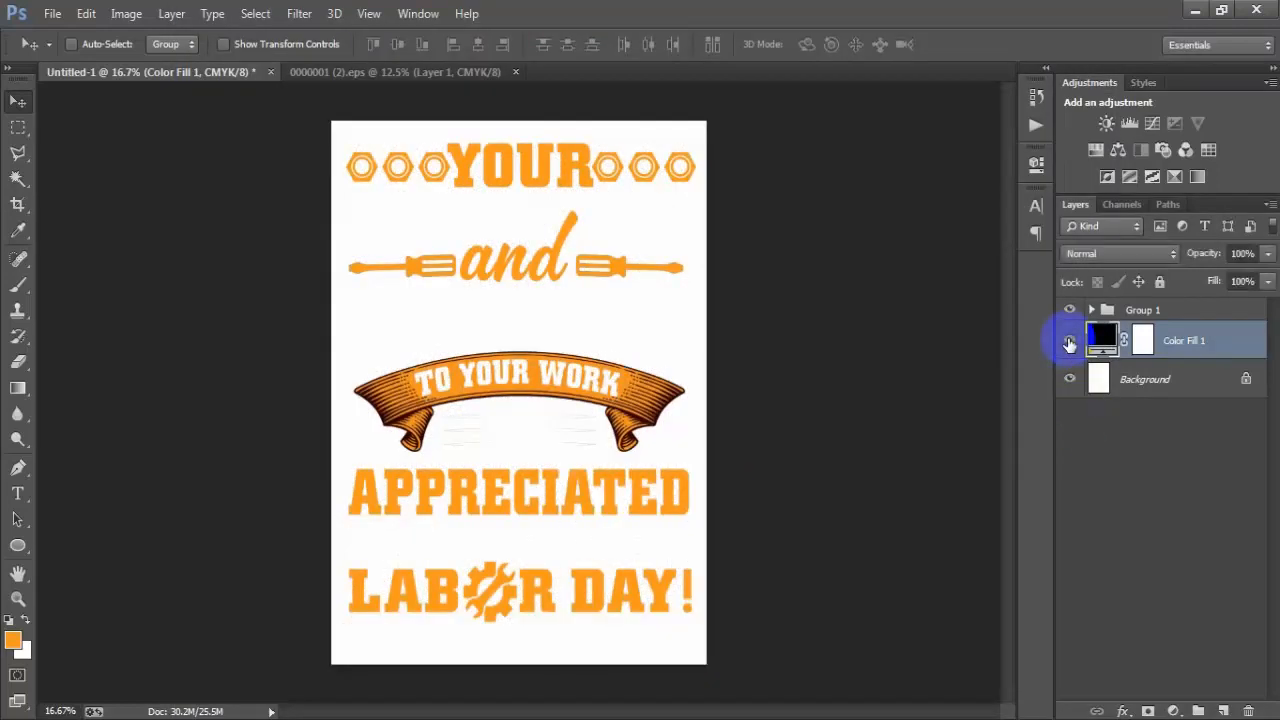
left_click(1069, 341)
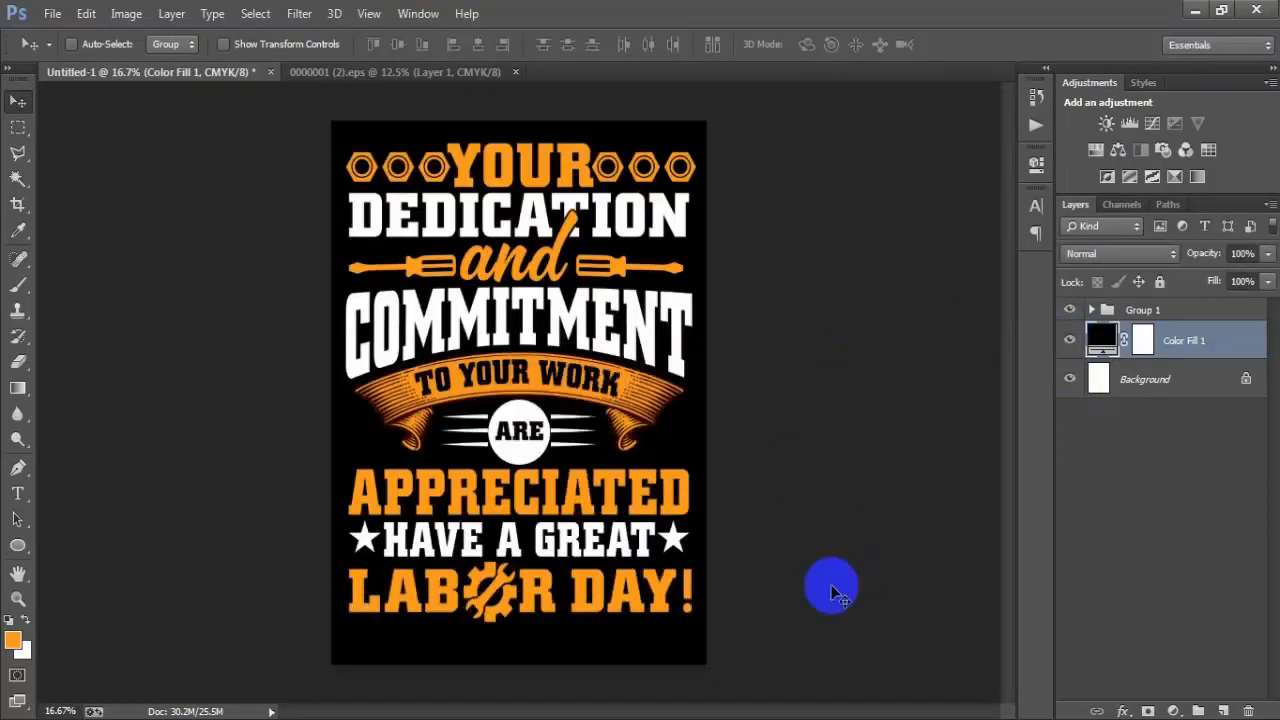